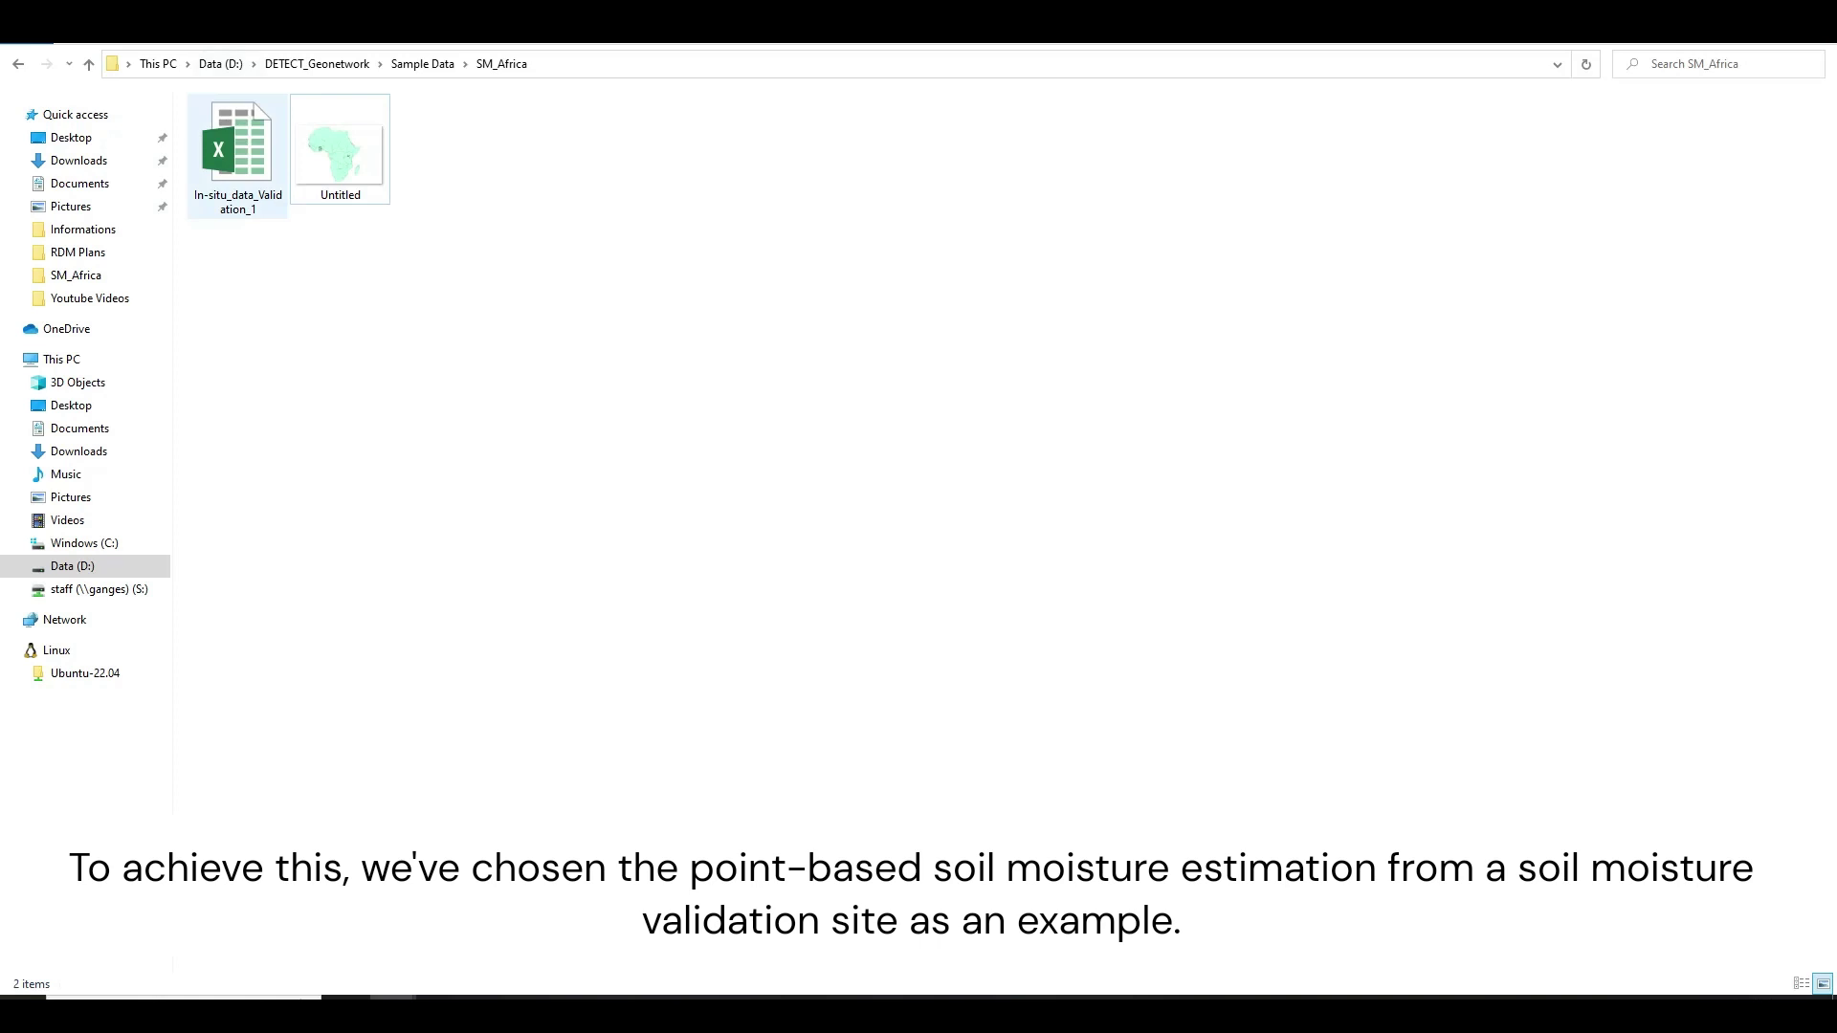
- Open In-situ_data_Validation_1.xlsx on its SM 0-5cm sheet with the Date cell A1 selected
{"action": "double_click", "coordinate": [237, 153]}
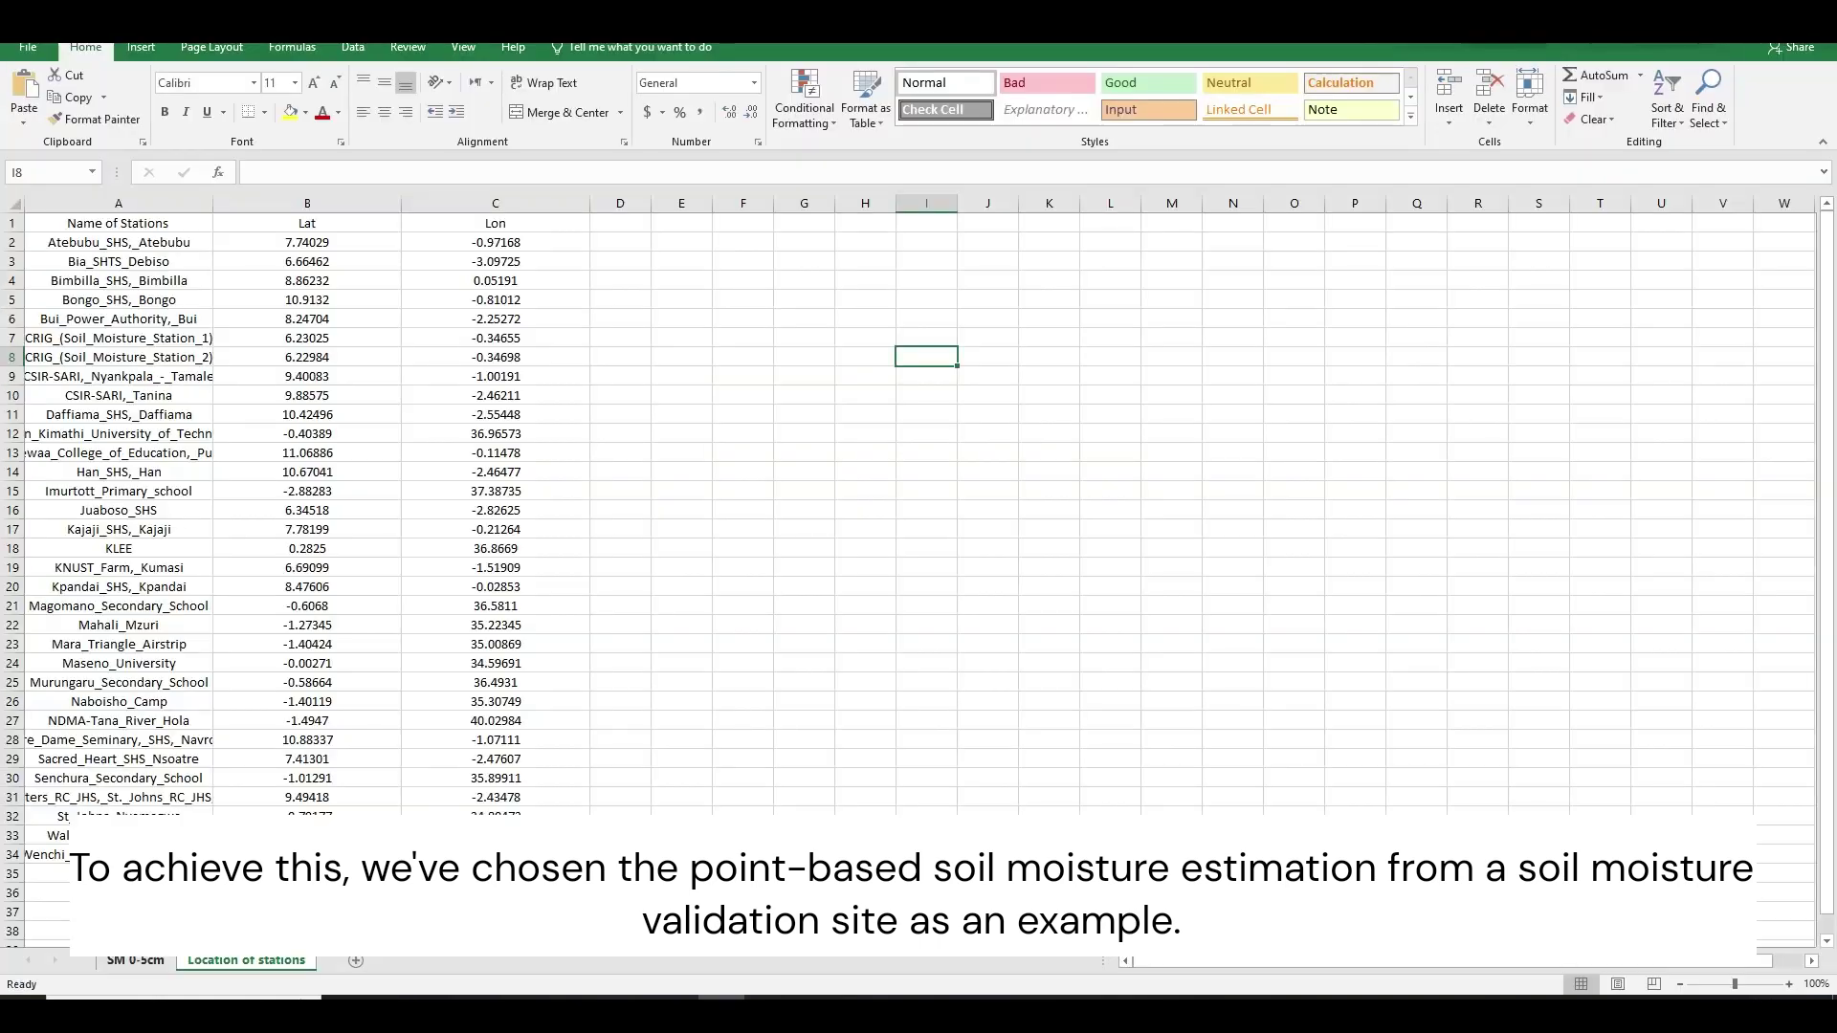
{"action": "left_click", "coordinate": [136, 960]}
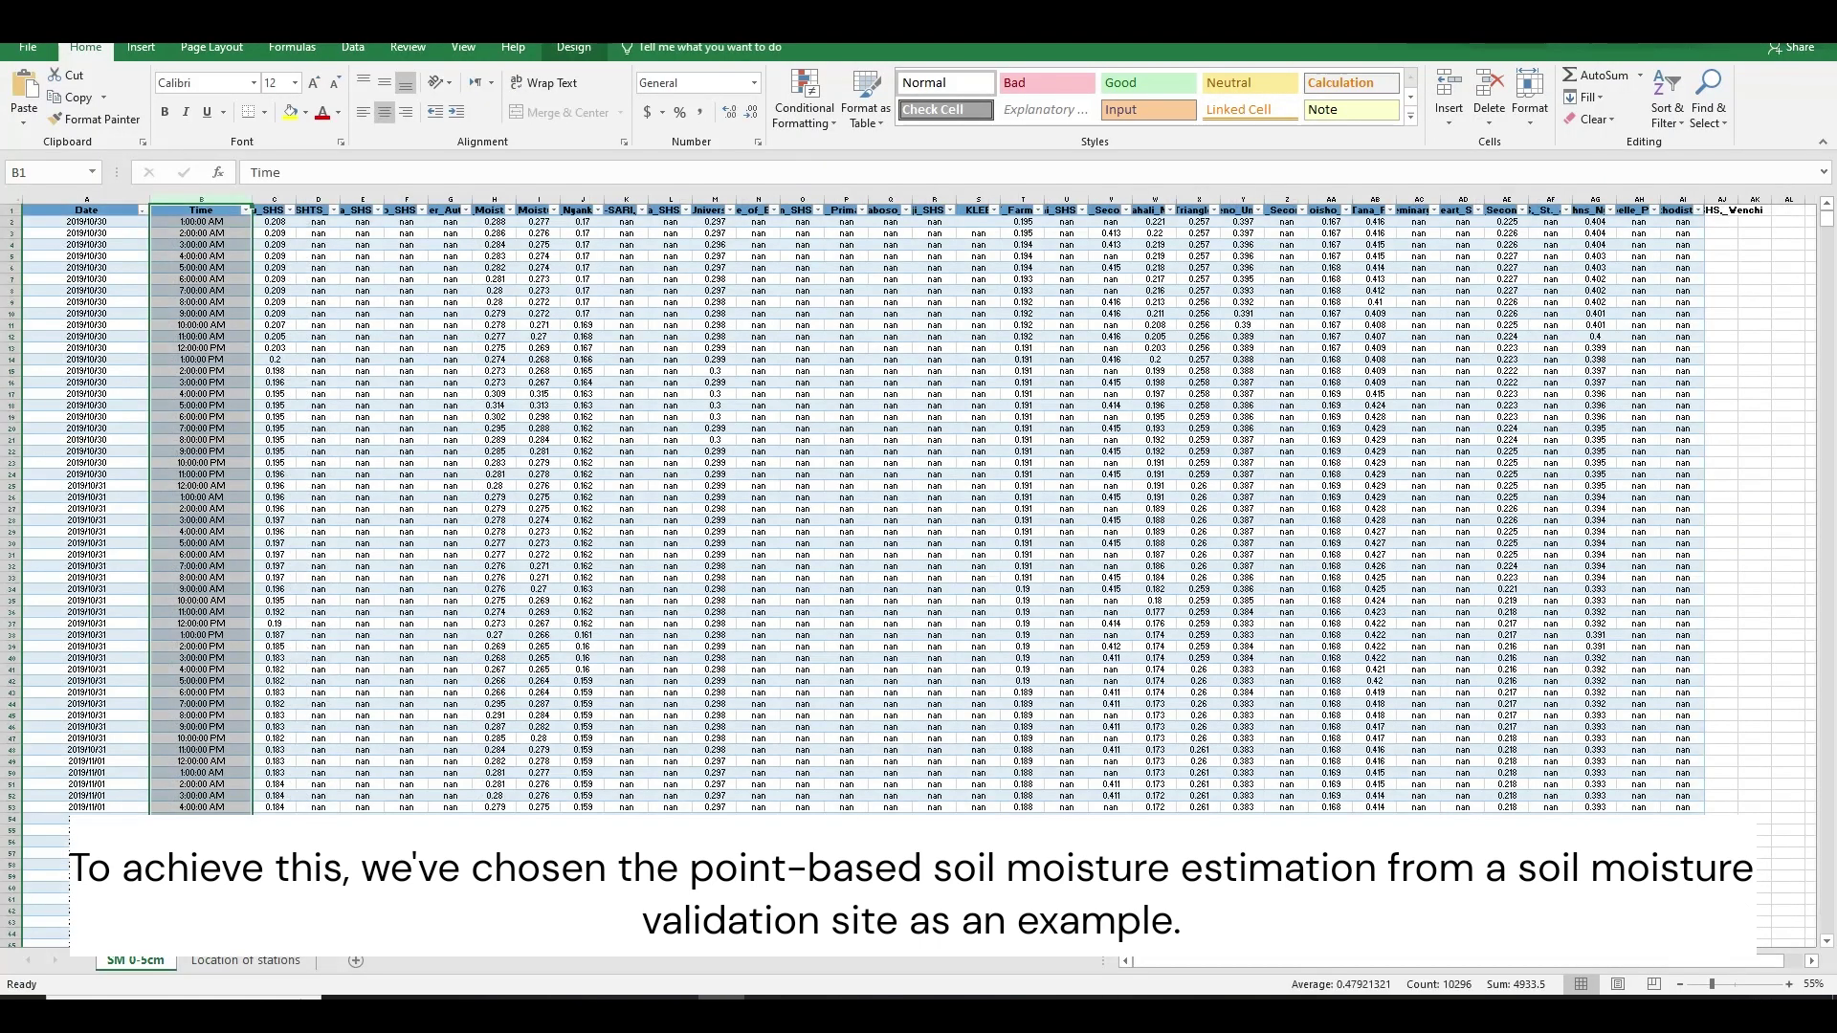
{"action": "left_click", "coordinate": [362, 566]}
{"action": "left_click", "coordinate": [86, 210]}
{"action": "scroll", "coordinate": [86, 209], "scroll_direction": "up", "scroll_amount": 4}
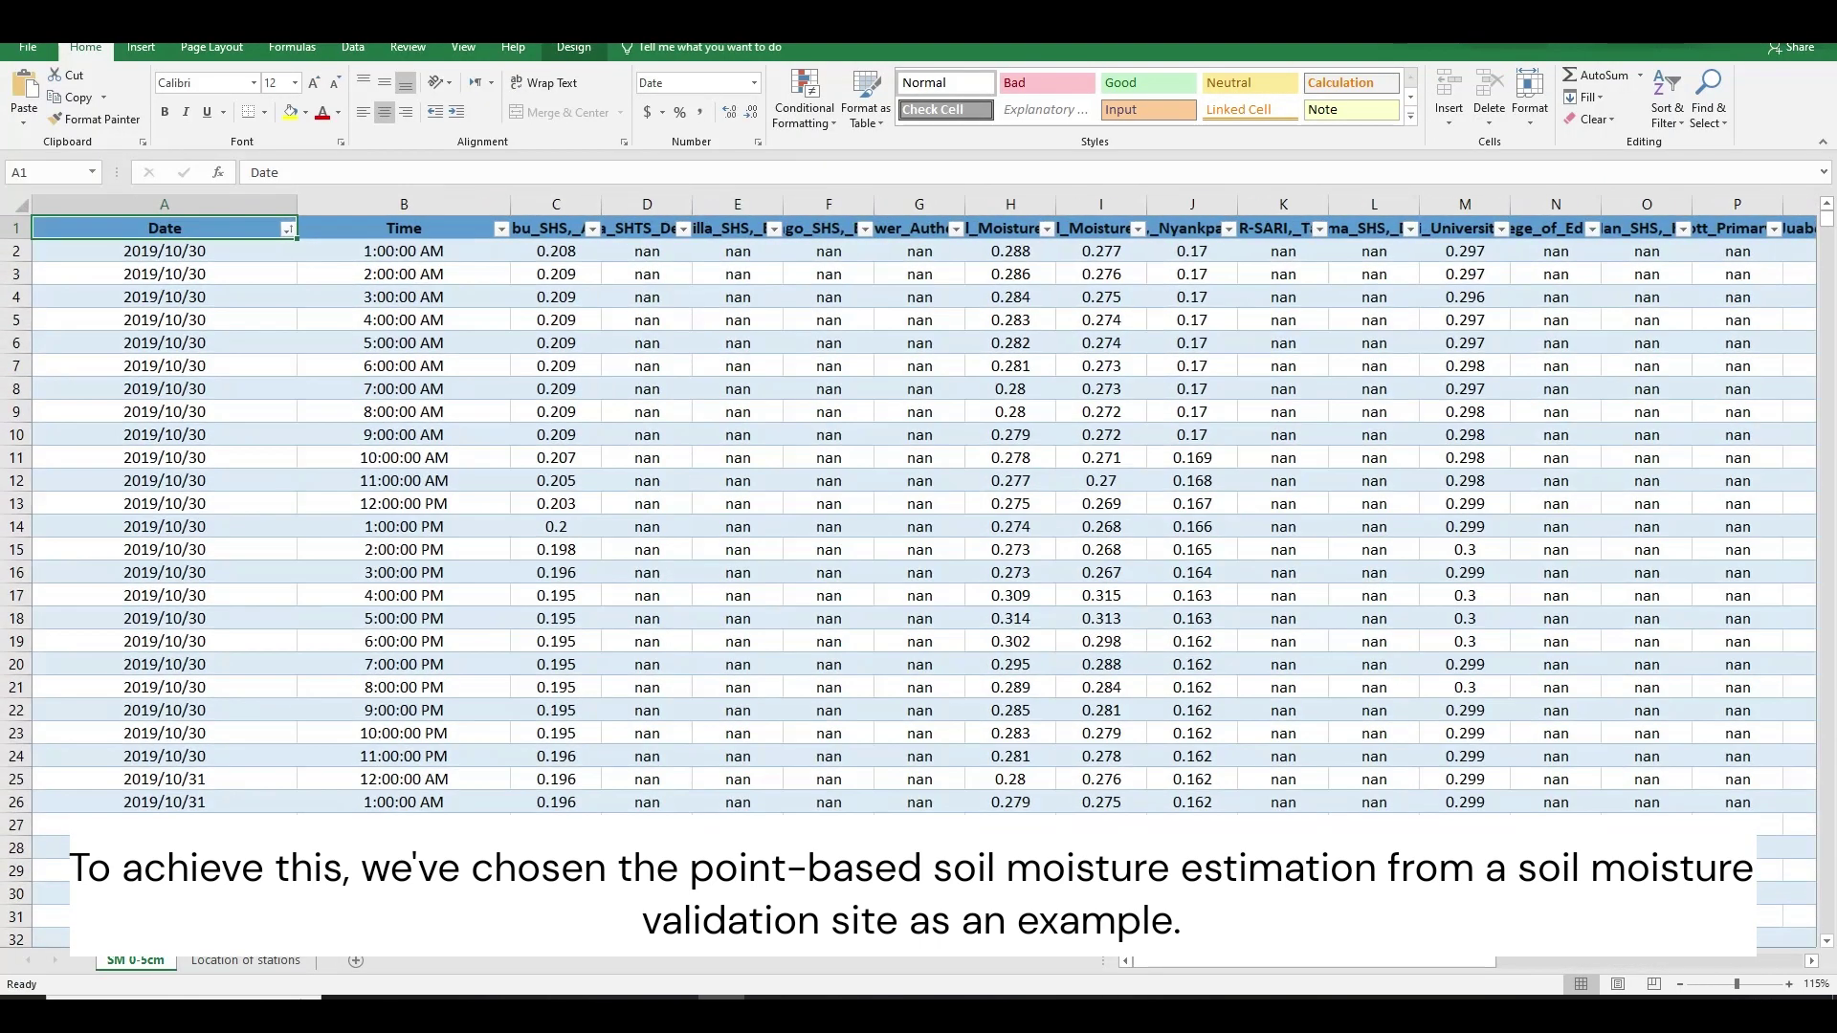
{"action": "scroll", "coordinate": [86, 209], "scroll_direction": "down", "scroll_amount": 1}
{"action": "scroll", "coordinate": [86, 209], "scroll_direction": "up", "scroll_amount": 1}
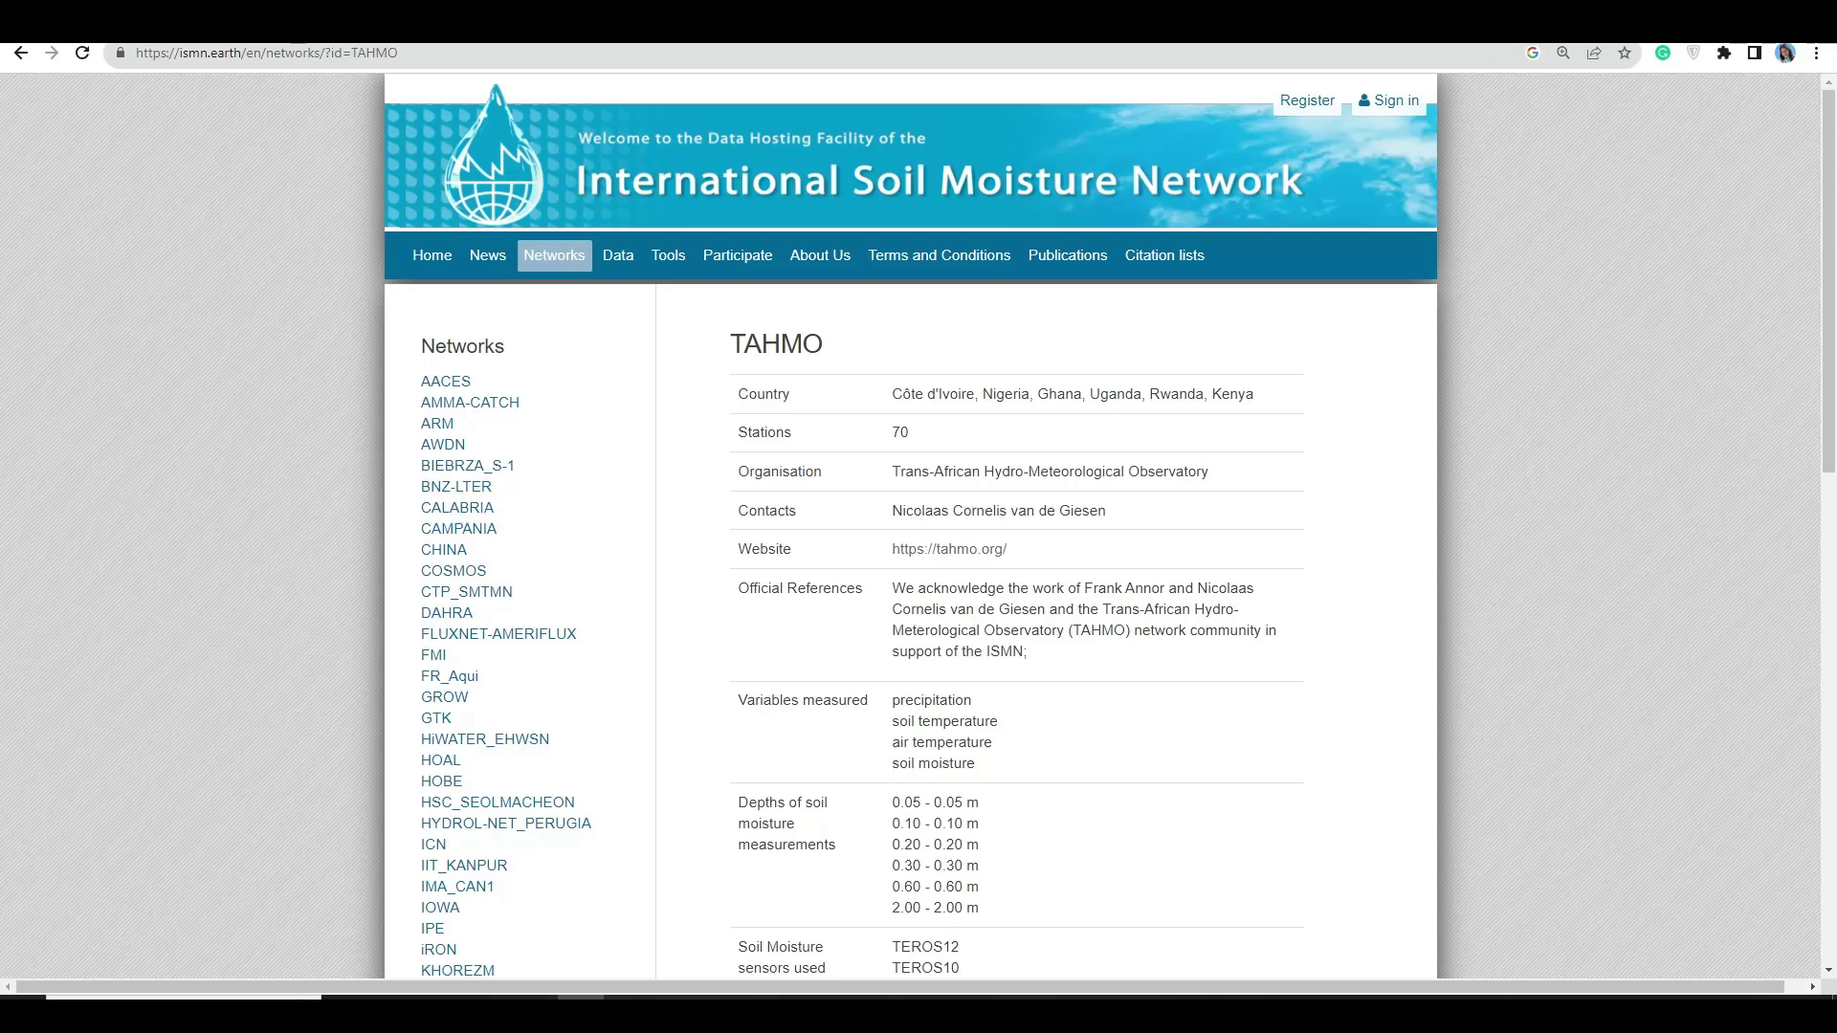
- Scroll through the TAHMO network descriptions on the ISMN page and tahmo.org
{"action": "scroll", "coordinate": [919, 527], "scroll_direction": "down", "scroll_amount": 8}
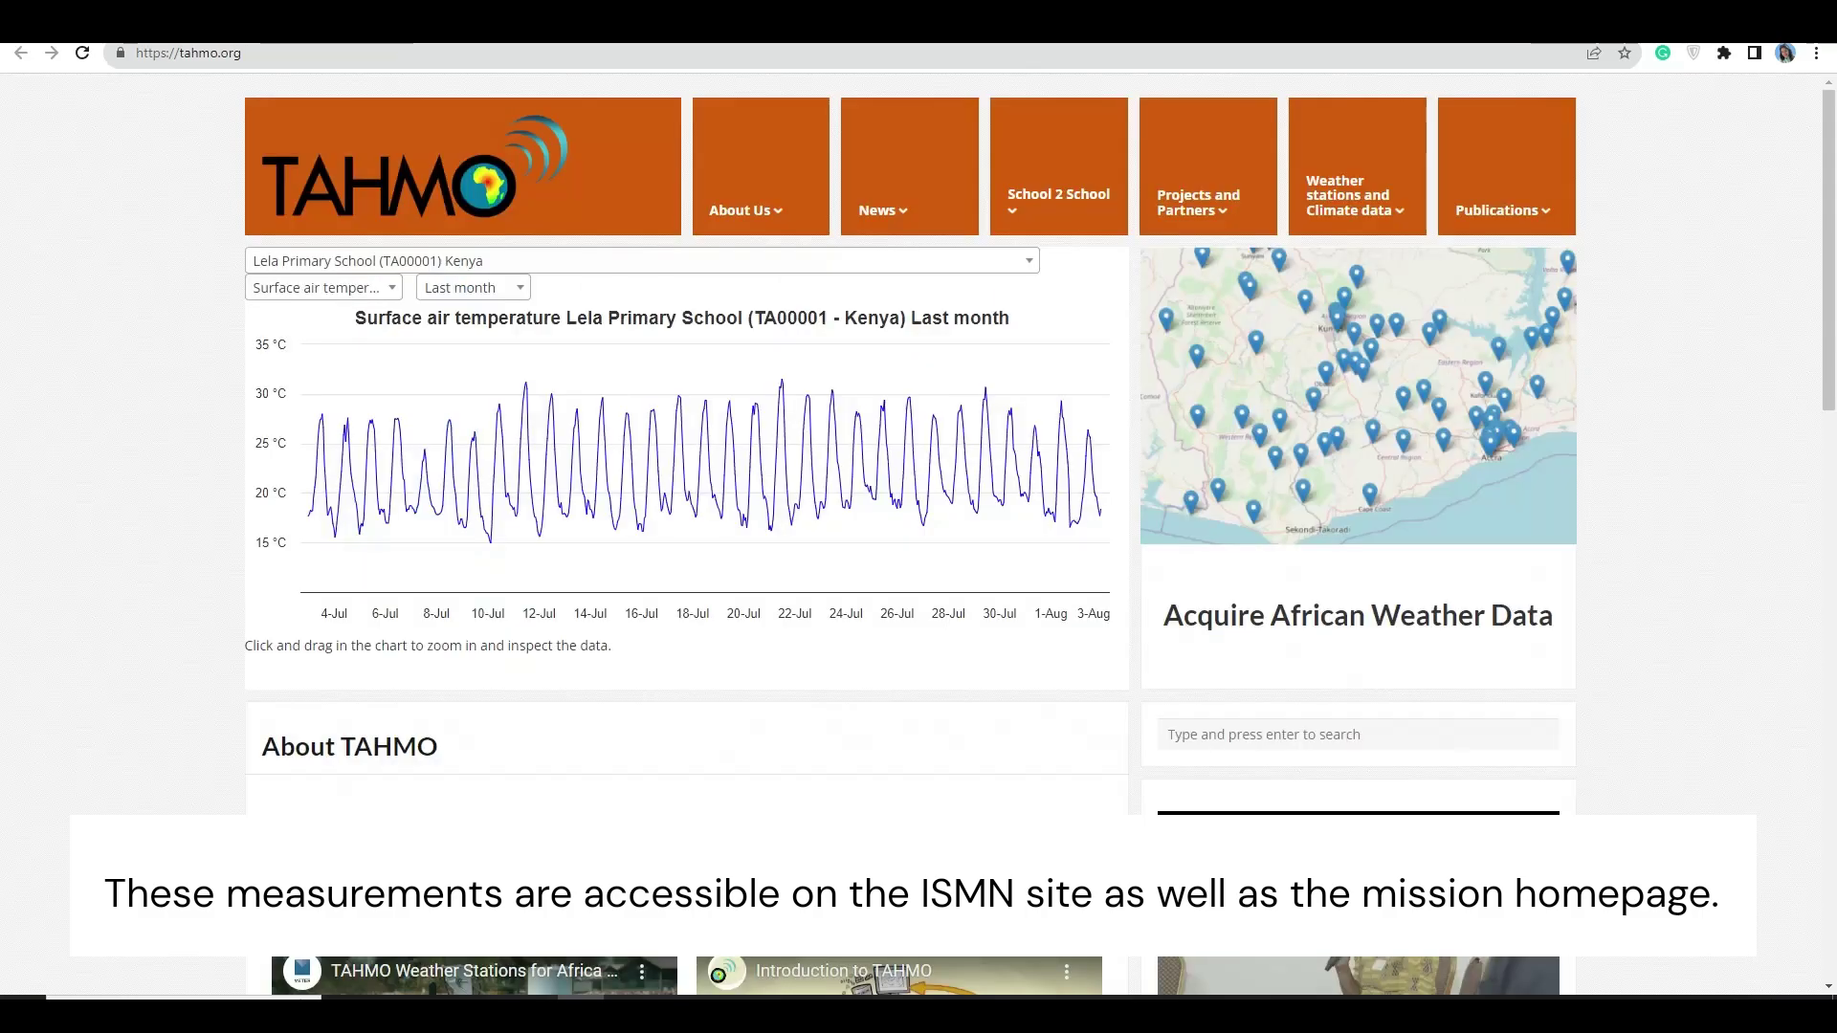
{"action": "scroll", "coordinate": [919, 527], "scroll_direction": "down", "scroll_amount": 9}
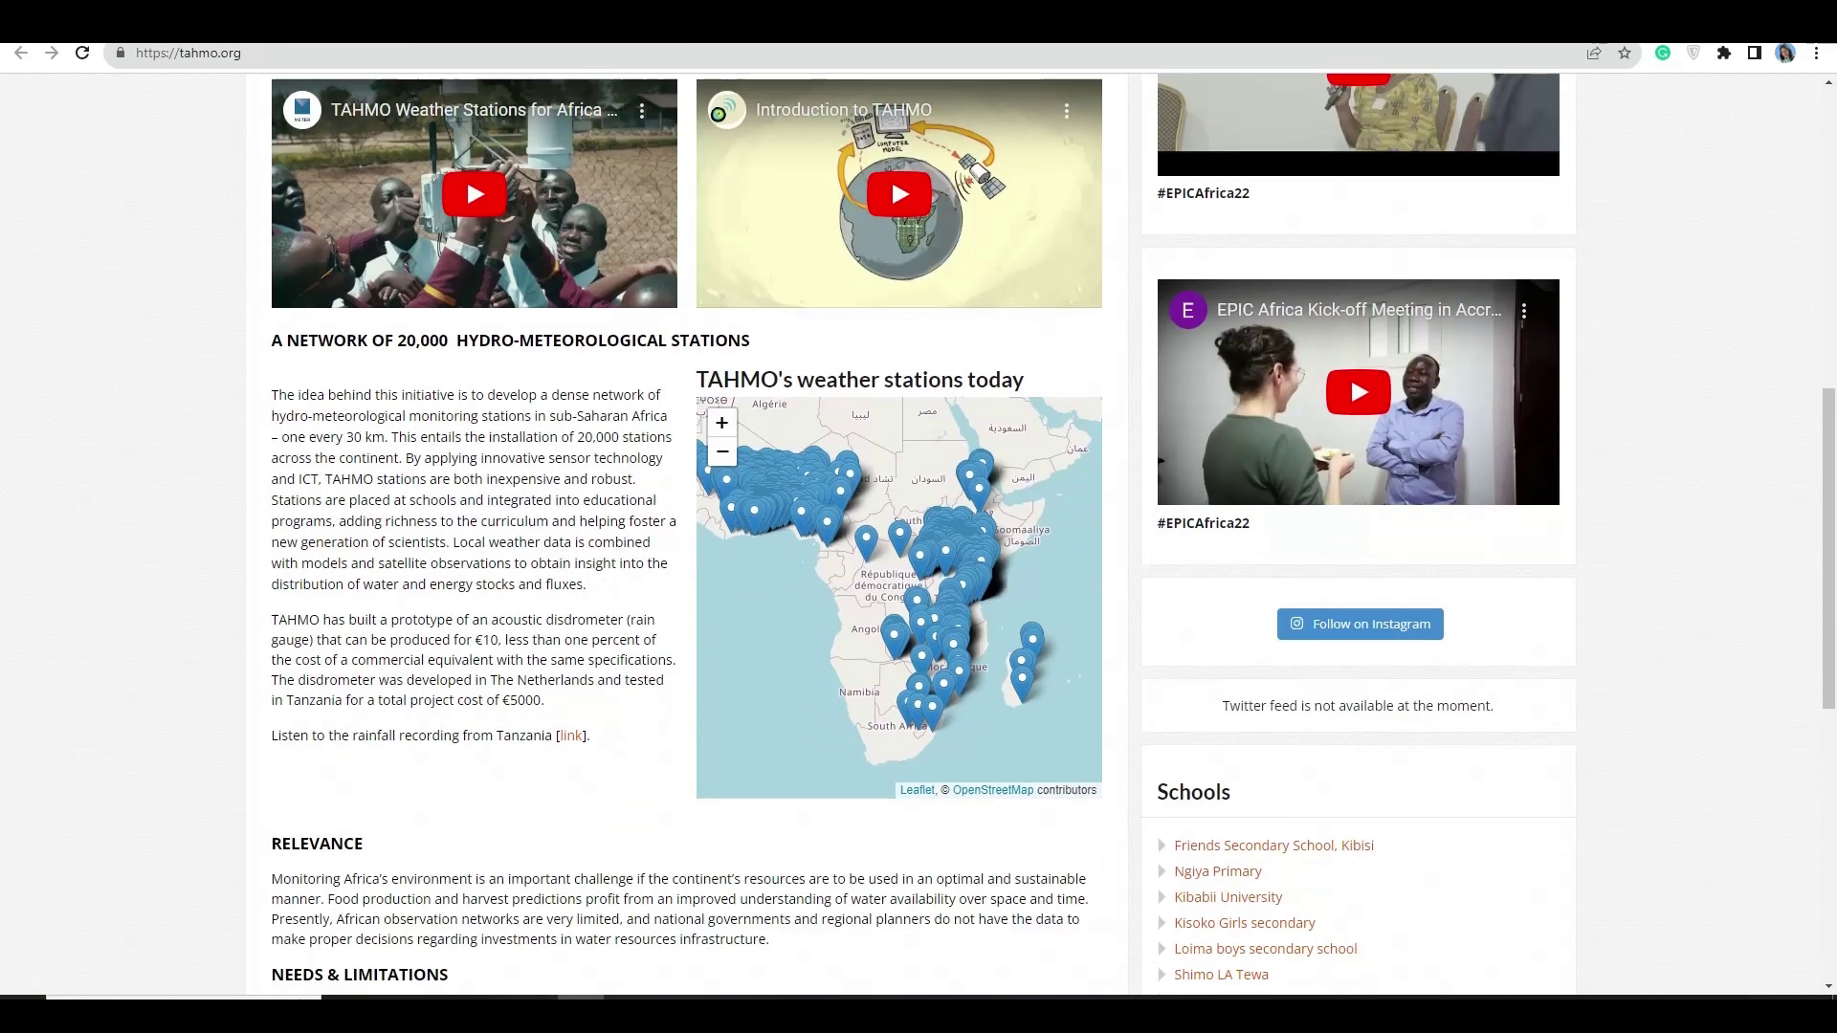
{"action": "scroll", "coordinate": [919, 527], "scroll_direction": "down", "scroll_amount": 5}
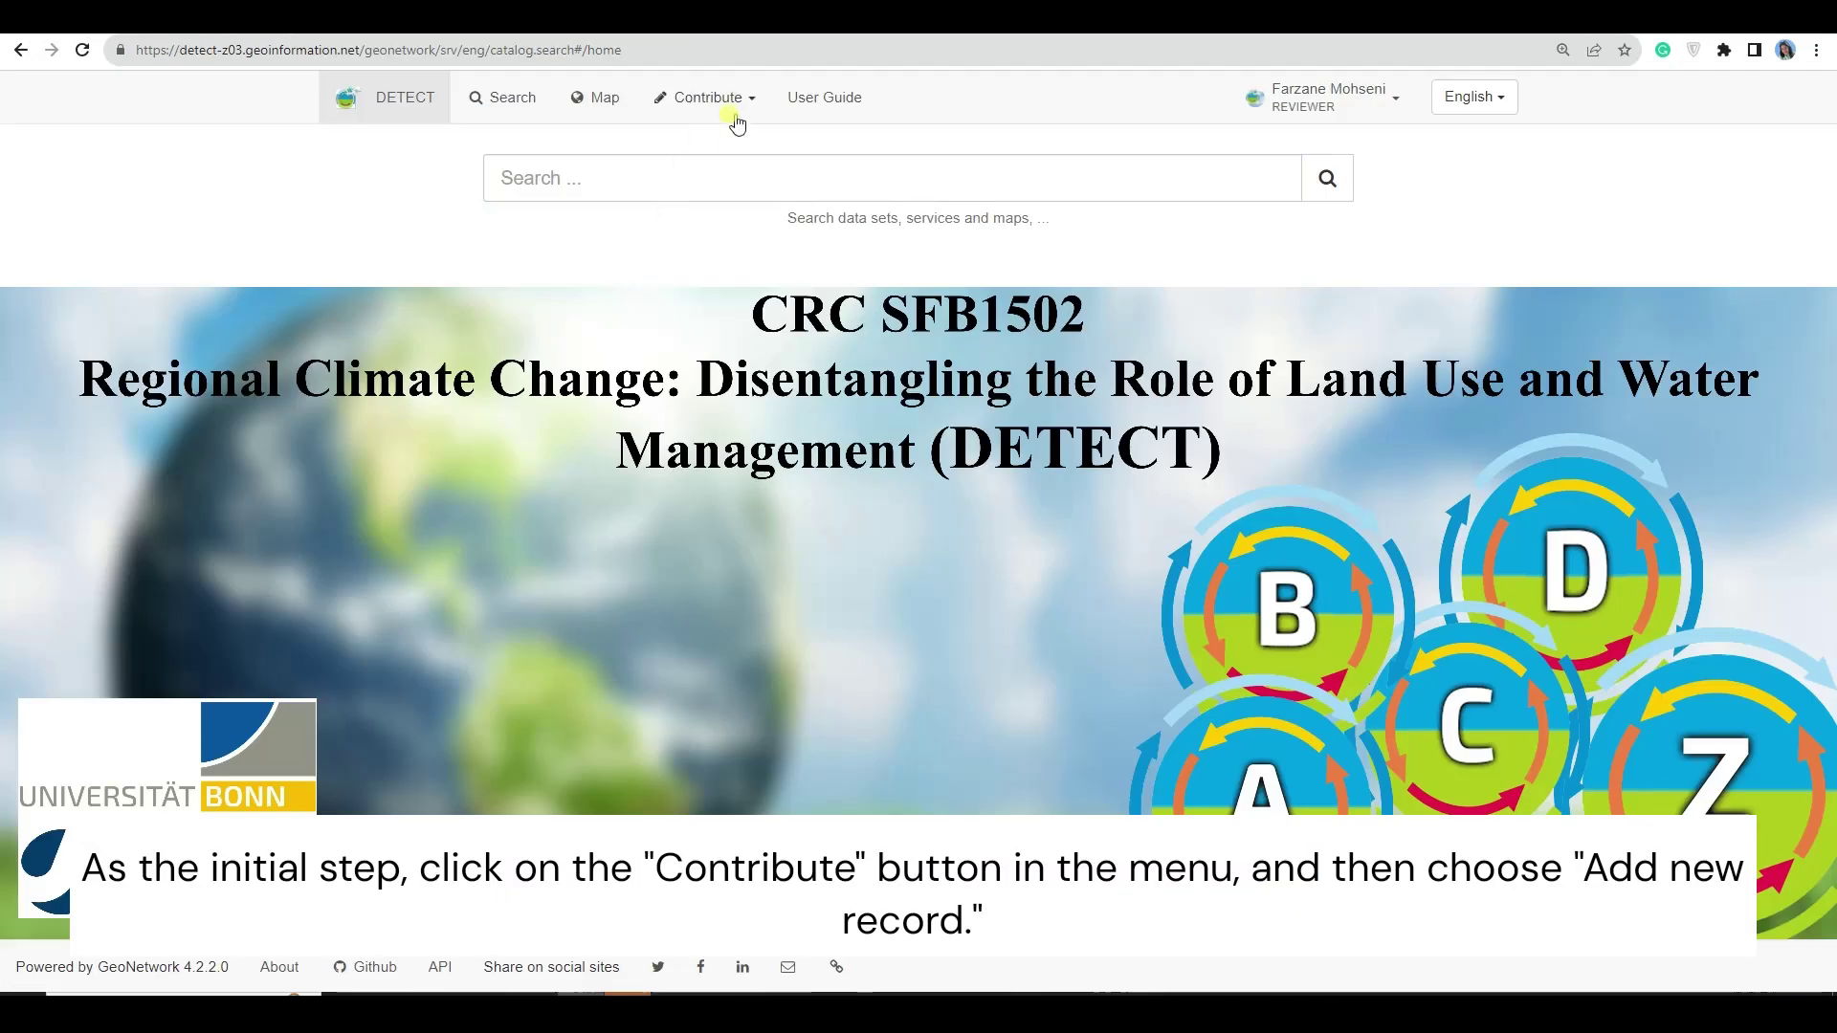
- Add a new record via Contribute and look over the template's pre-filled identification fields
{"action": "left_click", "coordinate": [736, 122]}
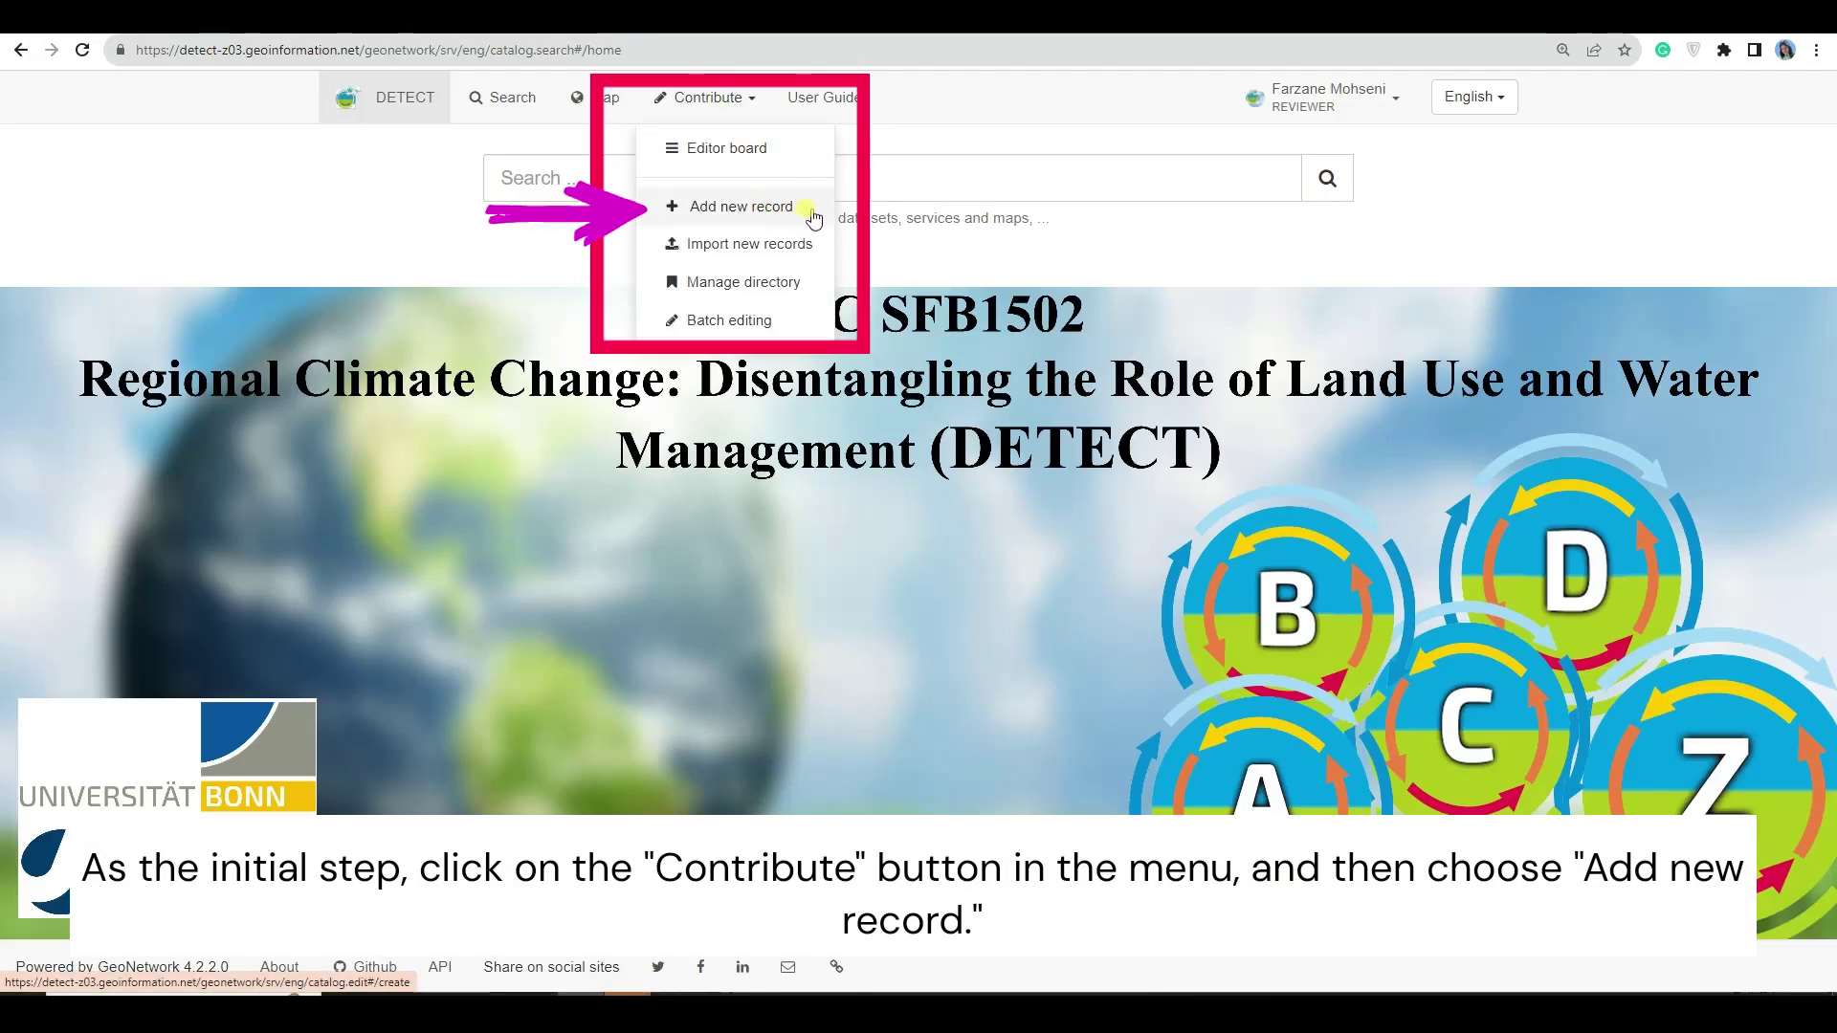
{"action": "left_click", "coordinate": [699, 220]}
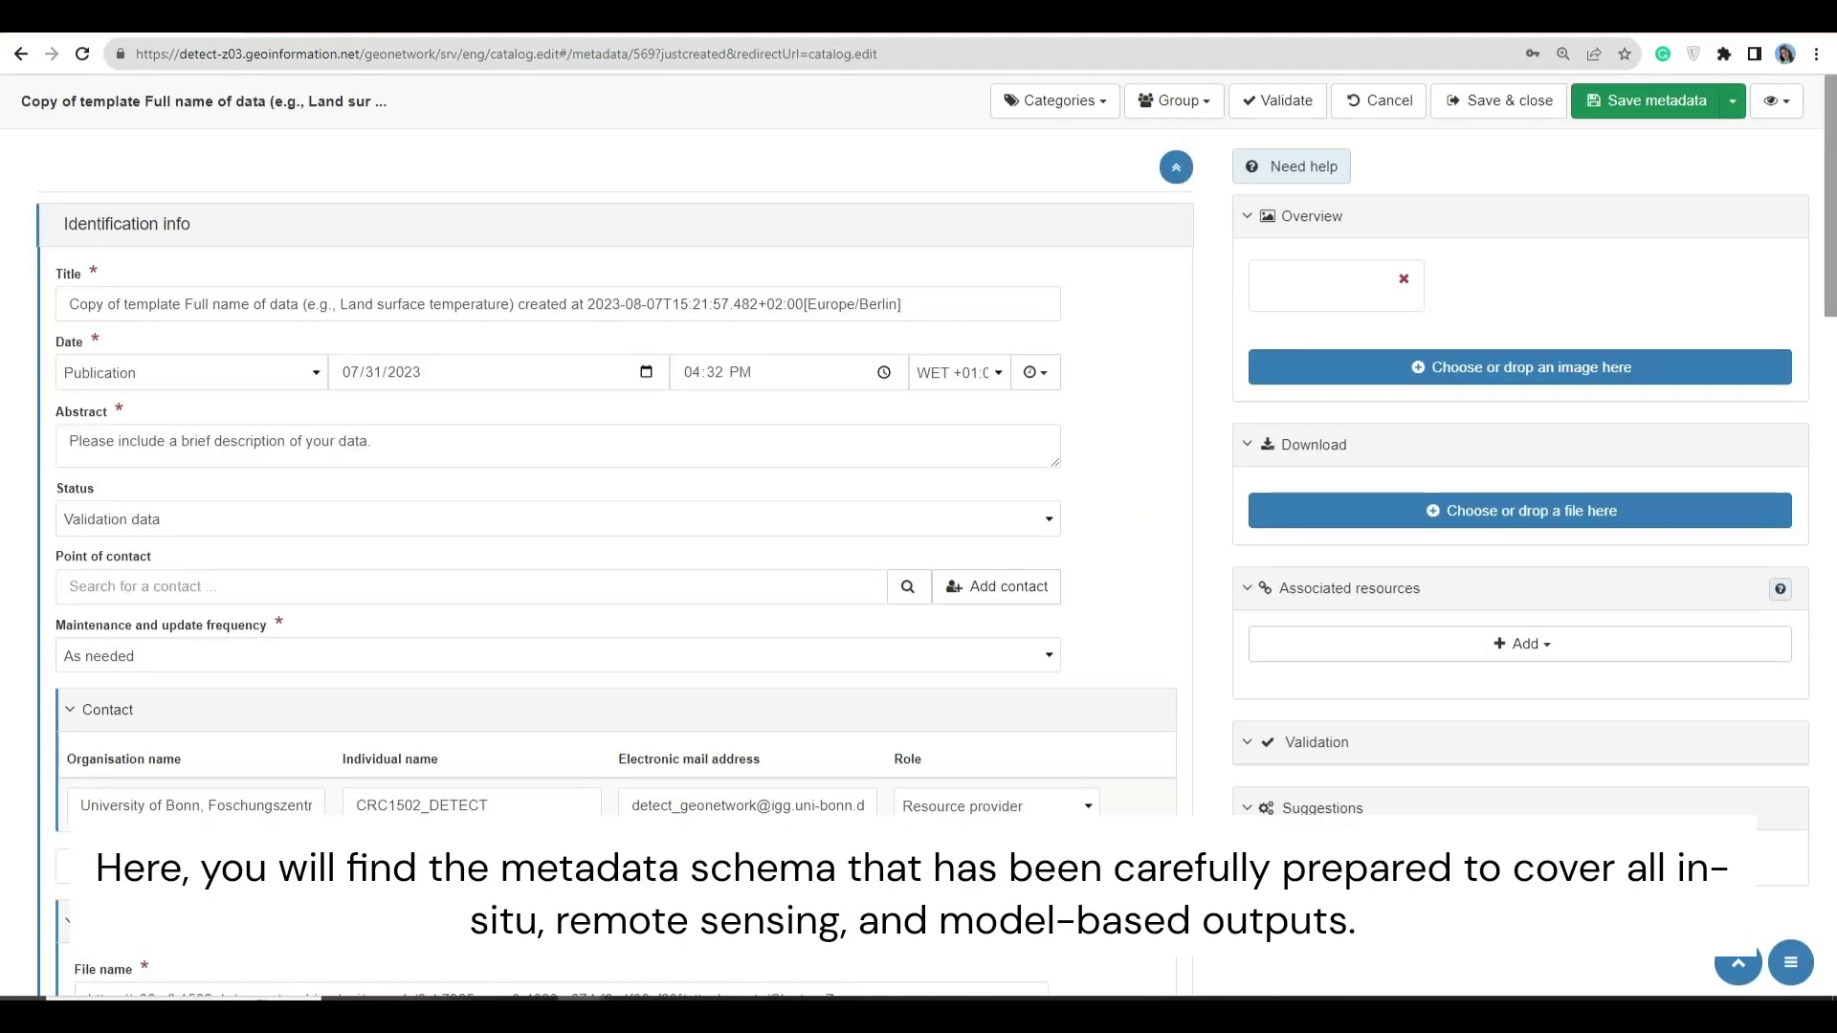
{"action": "scroll", "coordinate": [613, 564], "scroll_direction": "down", "scroll_amount": 6}
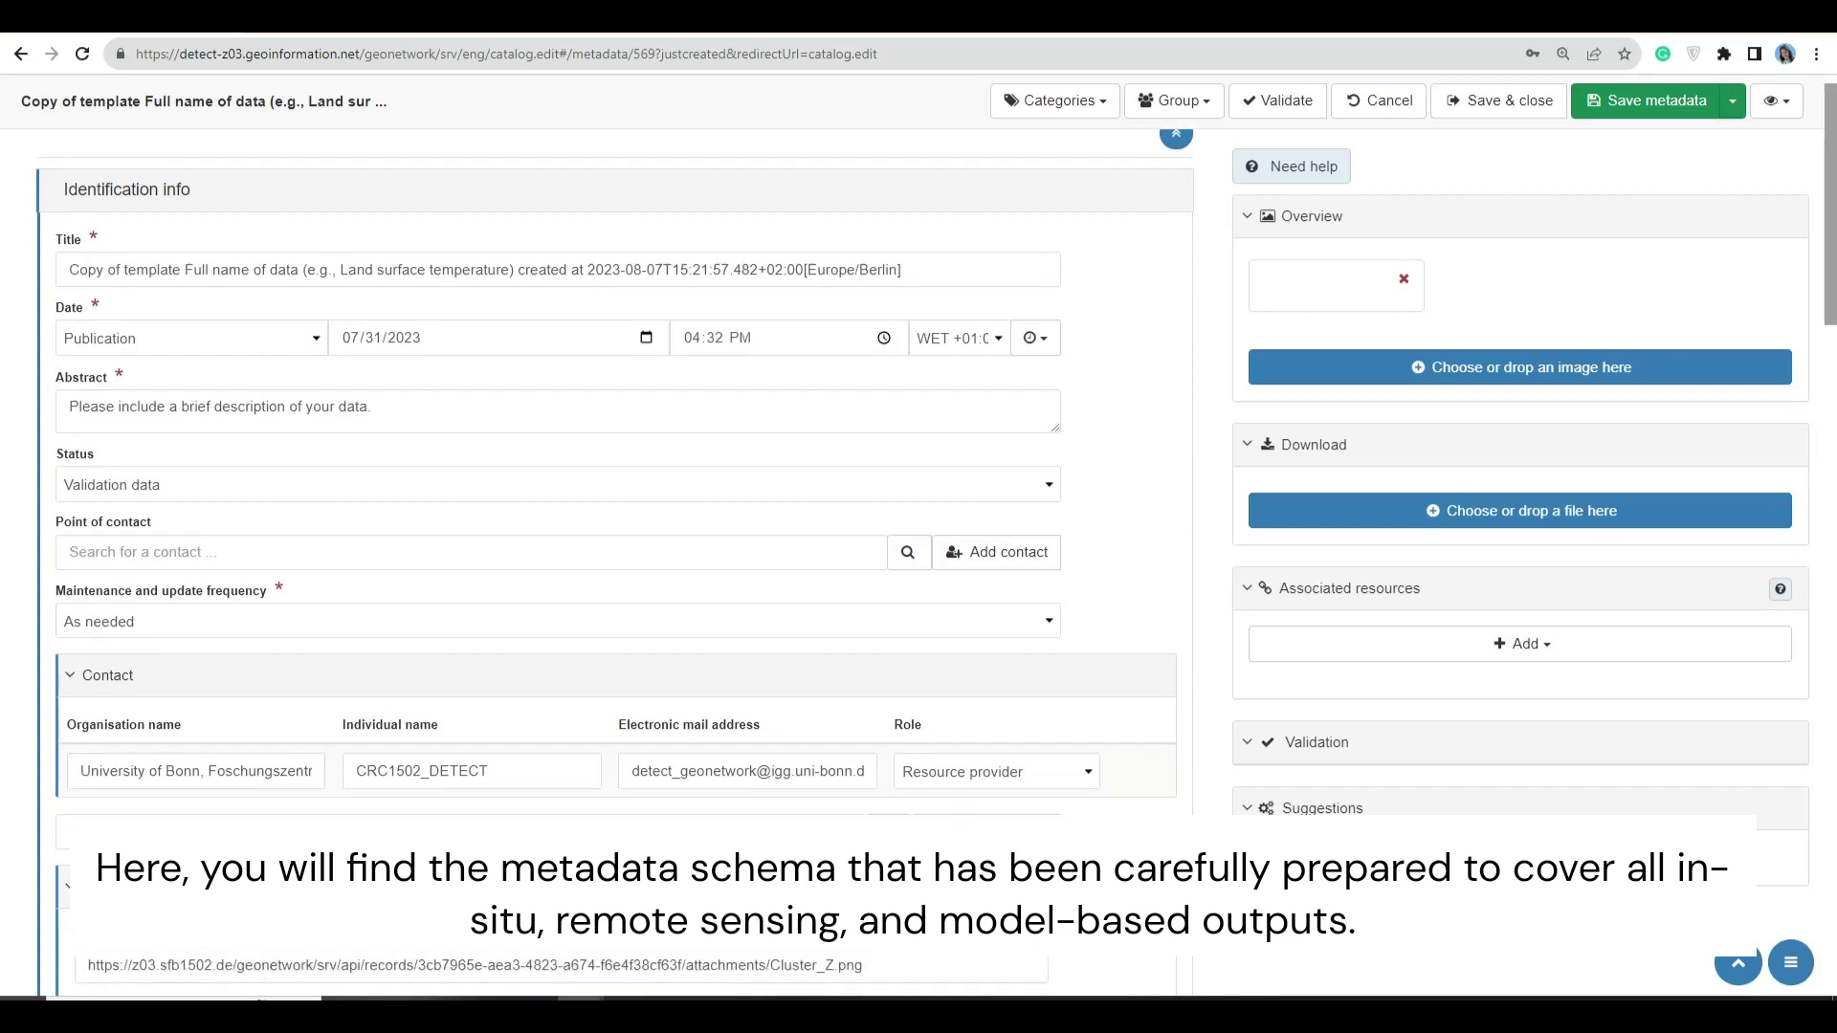
{"action": "scroll", "coordinate": [612, 565], "scroll_direction": "down", "scroll_amount": 12}
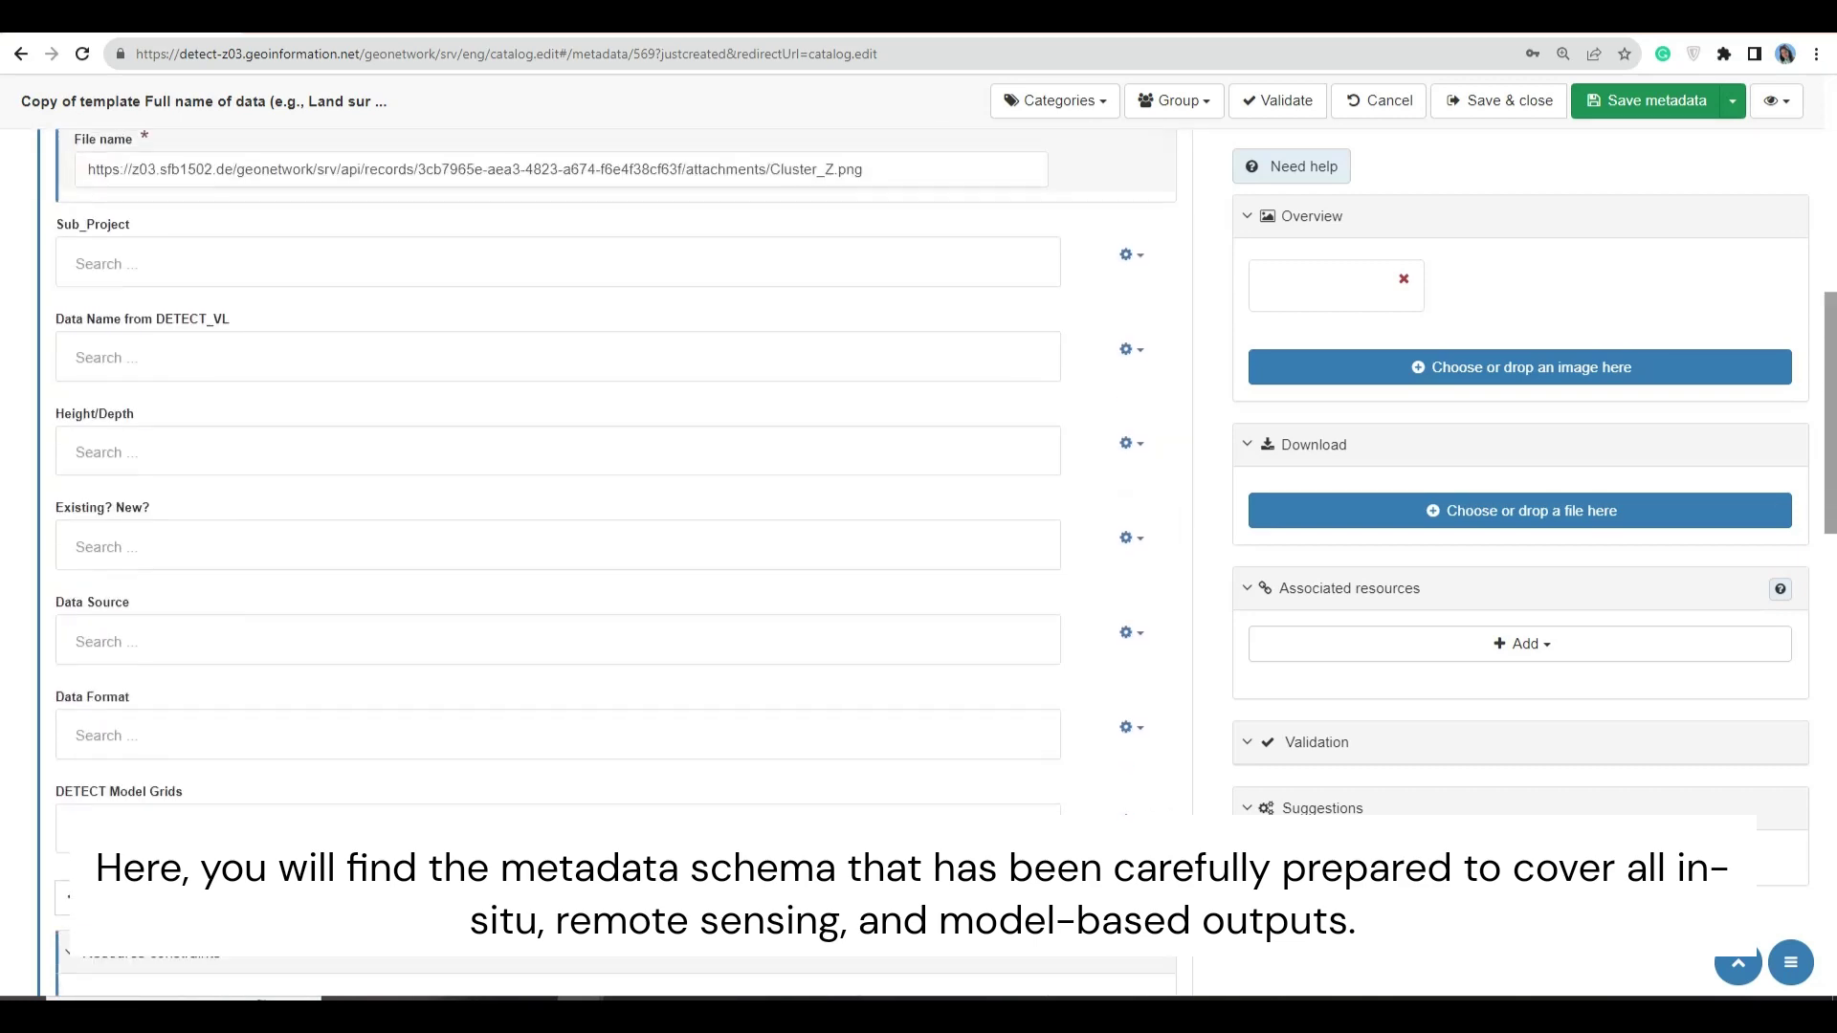
{"action": "scroll", "coordinate": [612, 565], "scroll_direction": "down", "scroll_amount": 8}
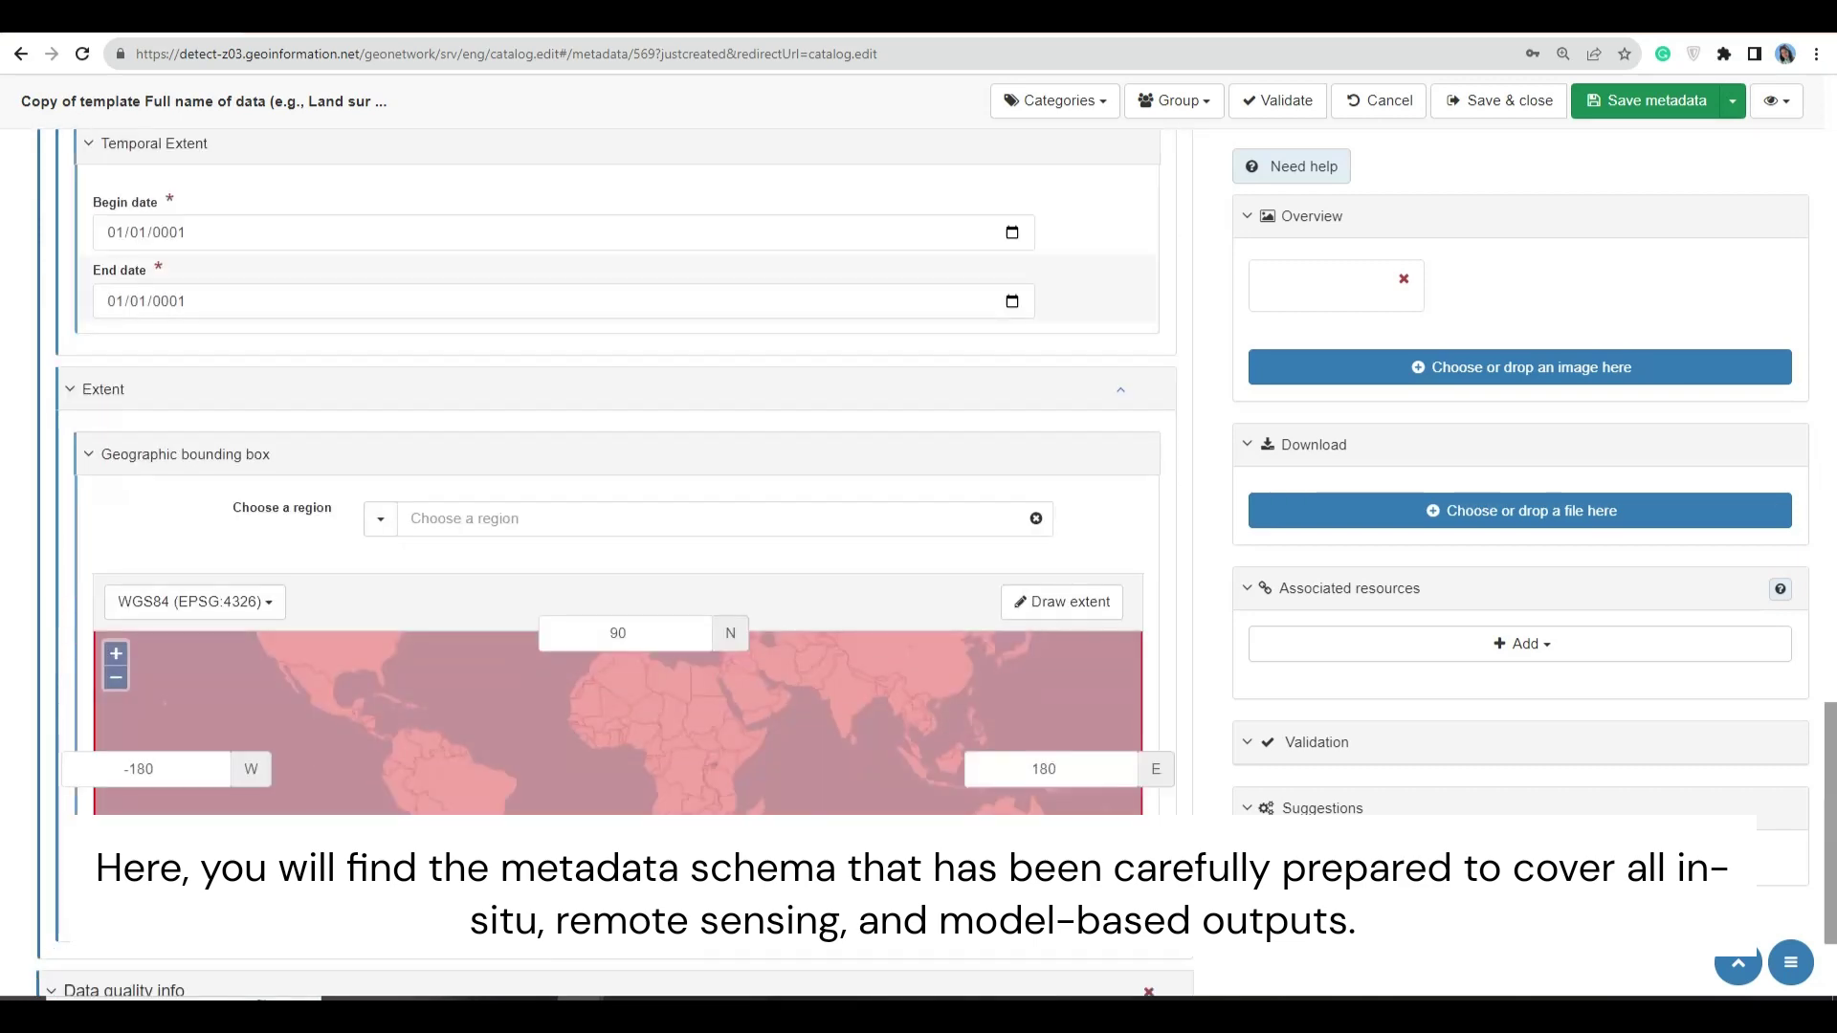
{"action": "scroll", "coordinate": [613, 564], "scroll_direction": "up", "scroll_amount": 7}
{"action": "scroll", "coordinate": [613, 564], "scroll_direction": "up", "scroll_amount": 20}
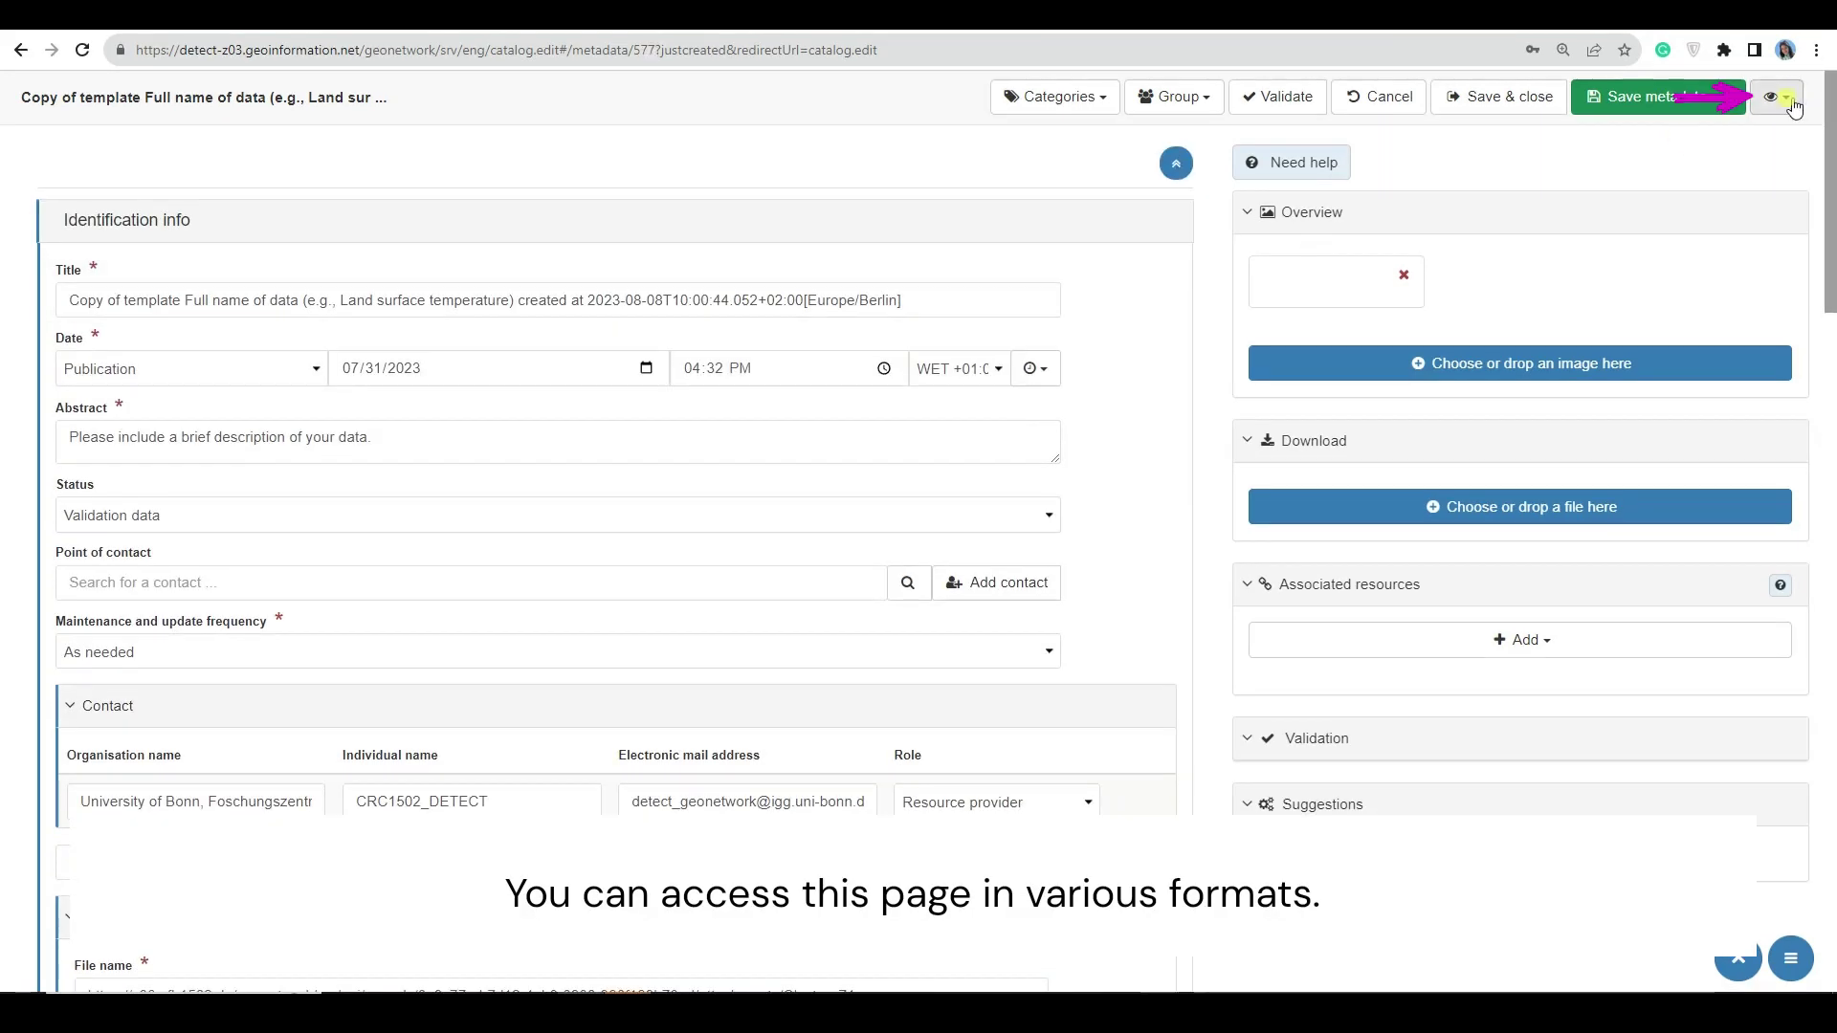
- Switch the editor through the INSPIRE, XML and Full views
{"action": "left_click", "coordinate": [1777, 96]}
{"action": "left_click", "coordinate": [1728, 163]}
{"action": "left_click", "coordinate": [1777, 97]}
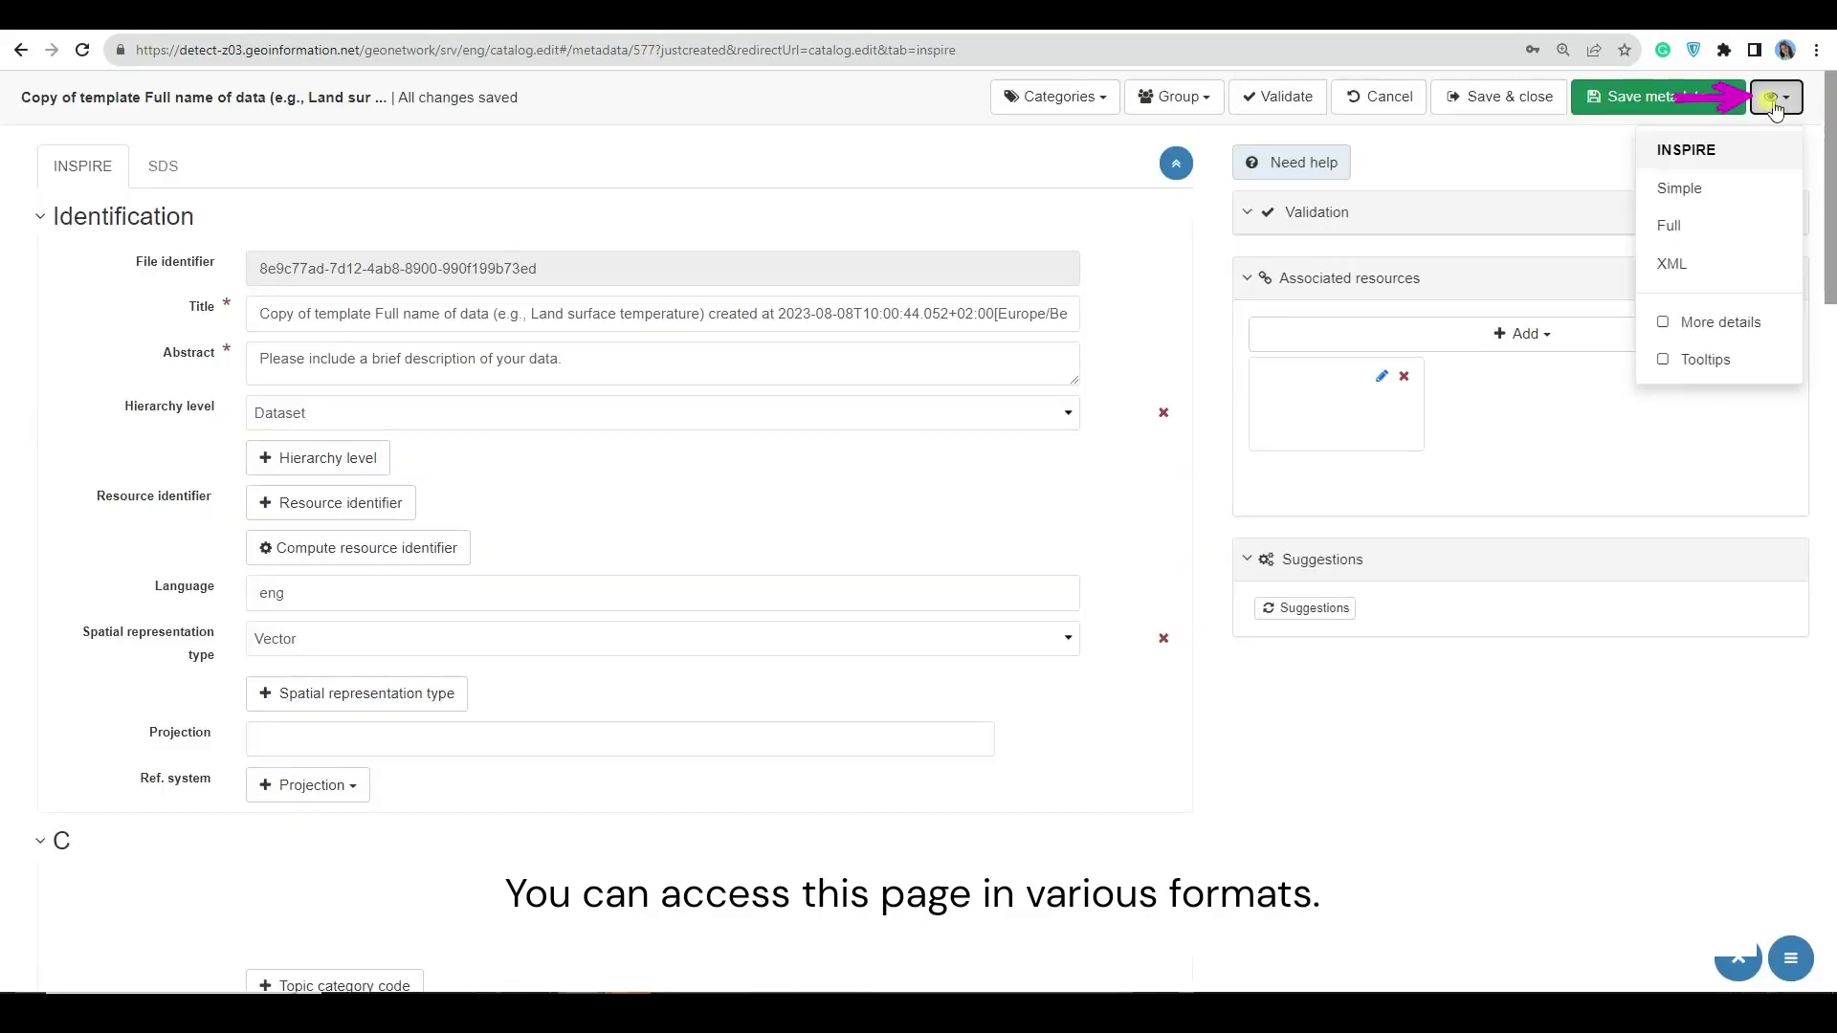
{"action": "left_click", "coordinate": [1690, 257]}
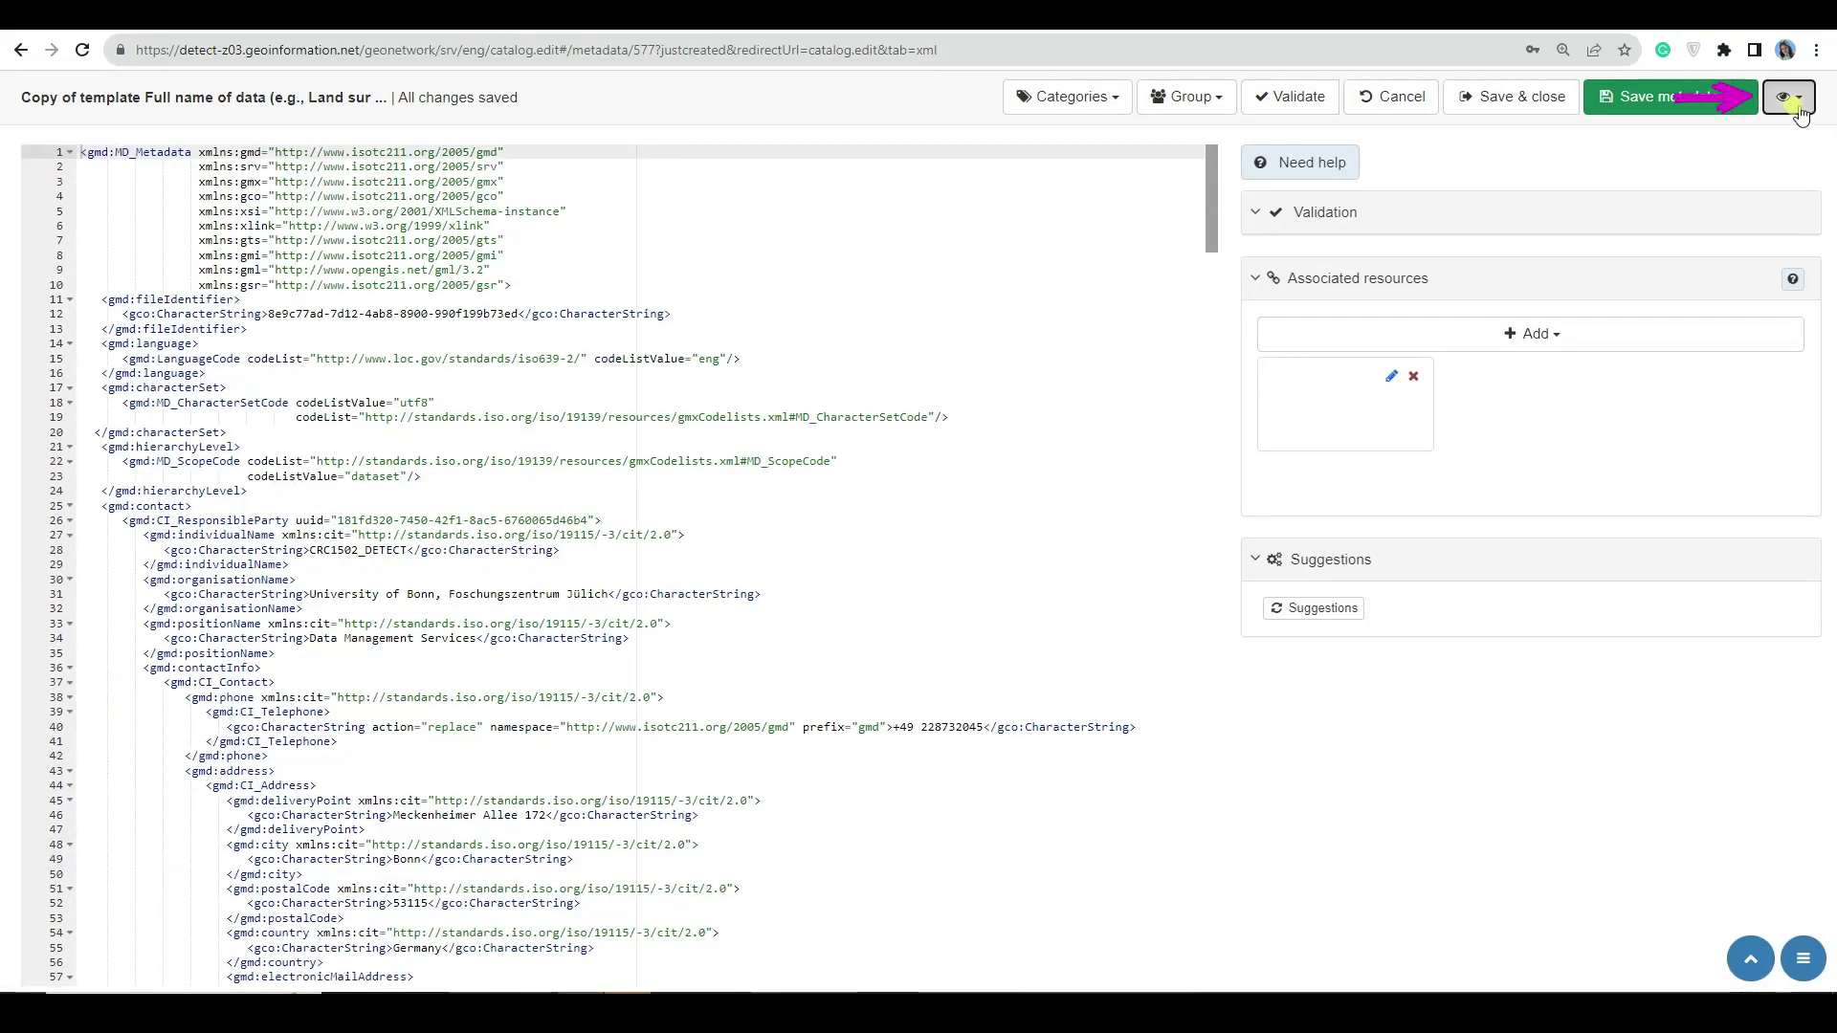
{"action": "left_click", "coordinate": [1789, 96]}
{"action": "left_click", "coordinate": [1674, 221]}
- Browse the Distribution, Quality, Spatial rep. and Ref. system sections, then switch to Simple view
{"action": "left_click", "coordinate": [209, 166]}
{"action": "left_click", "coordinate": [287, 177]}
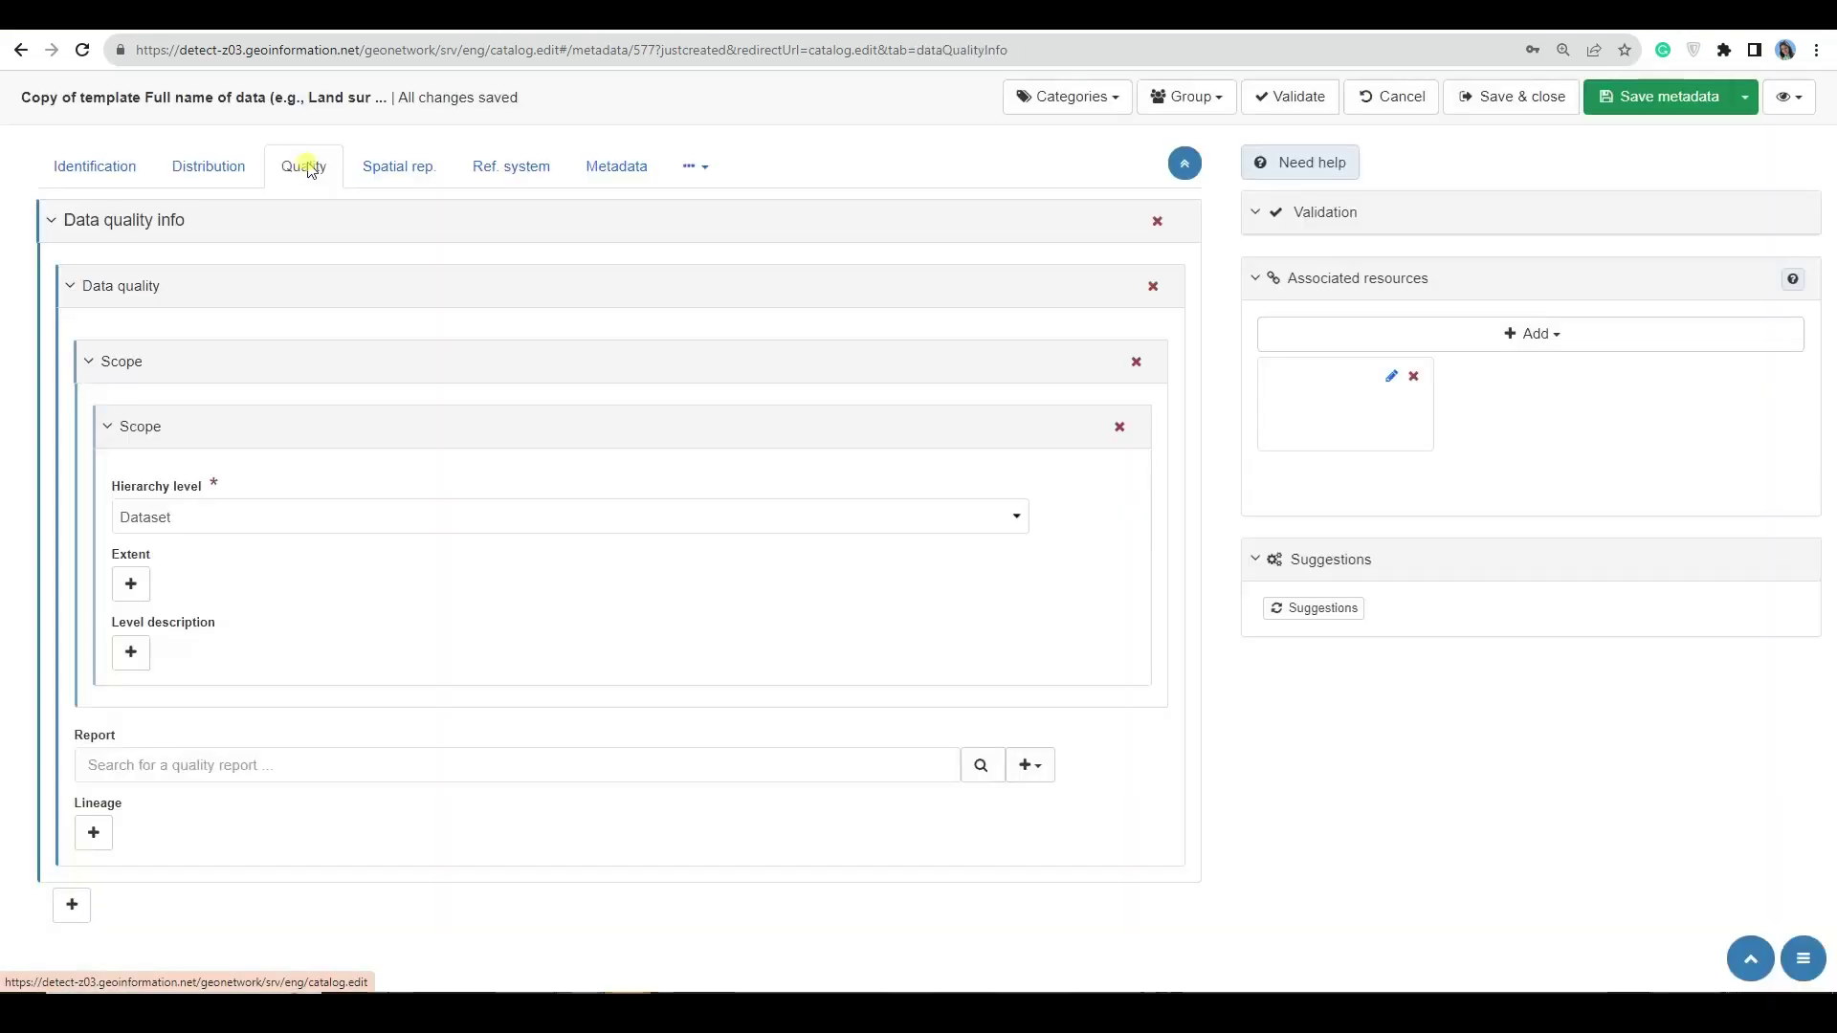
{"action": "left_click", "coordinate": [431, 170]}
{"action": "left_click", "coordinate": [511, 166]}
{"action": "left_click", "coordinate": [95, 167]}
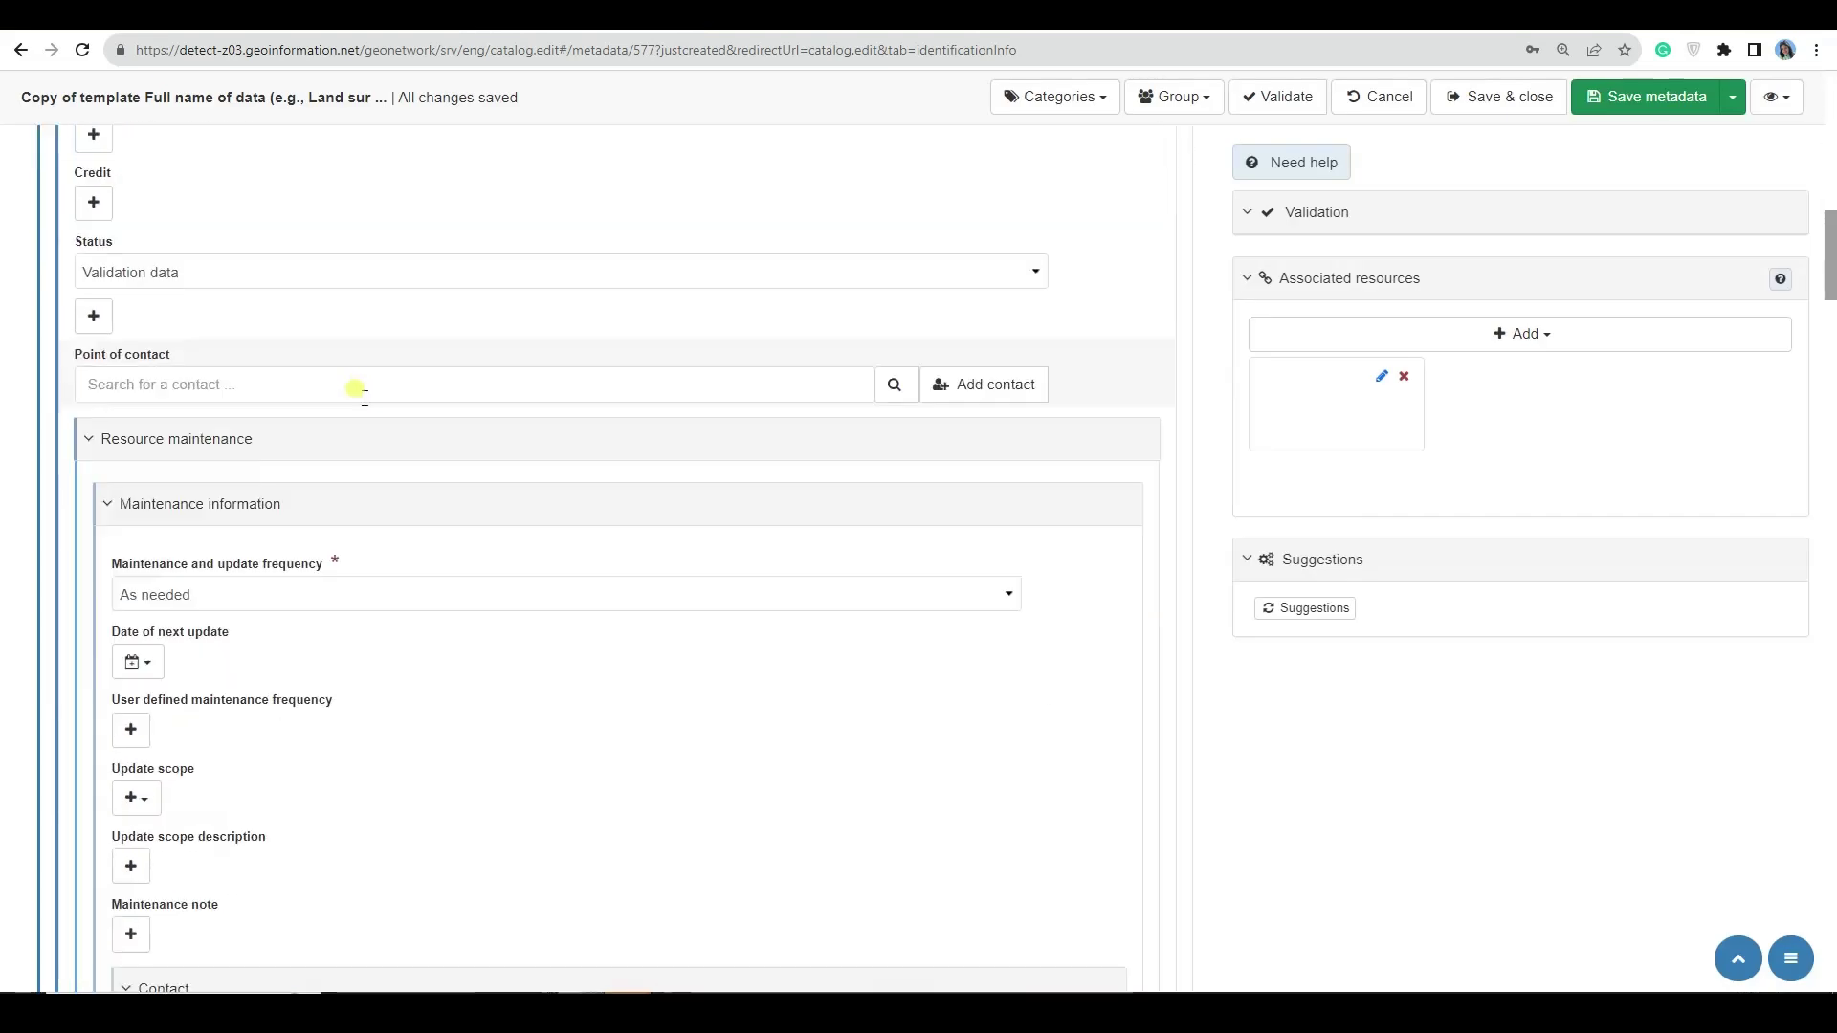
{"action": "scroll", "coordinate": [377, 438], "scroll_direction": "up", "scroll_amount": 15}
{"action": "left_click", "coordinate": [1777, 96]}
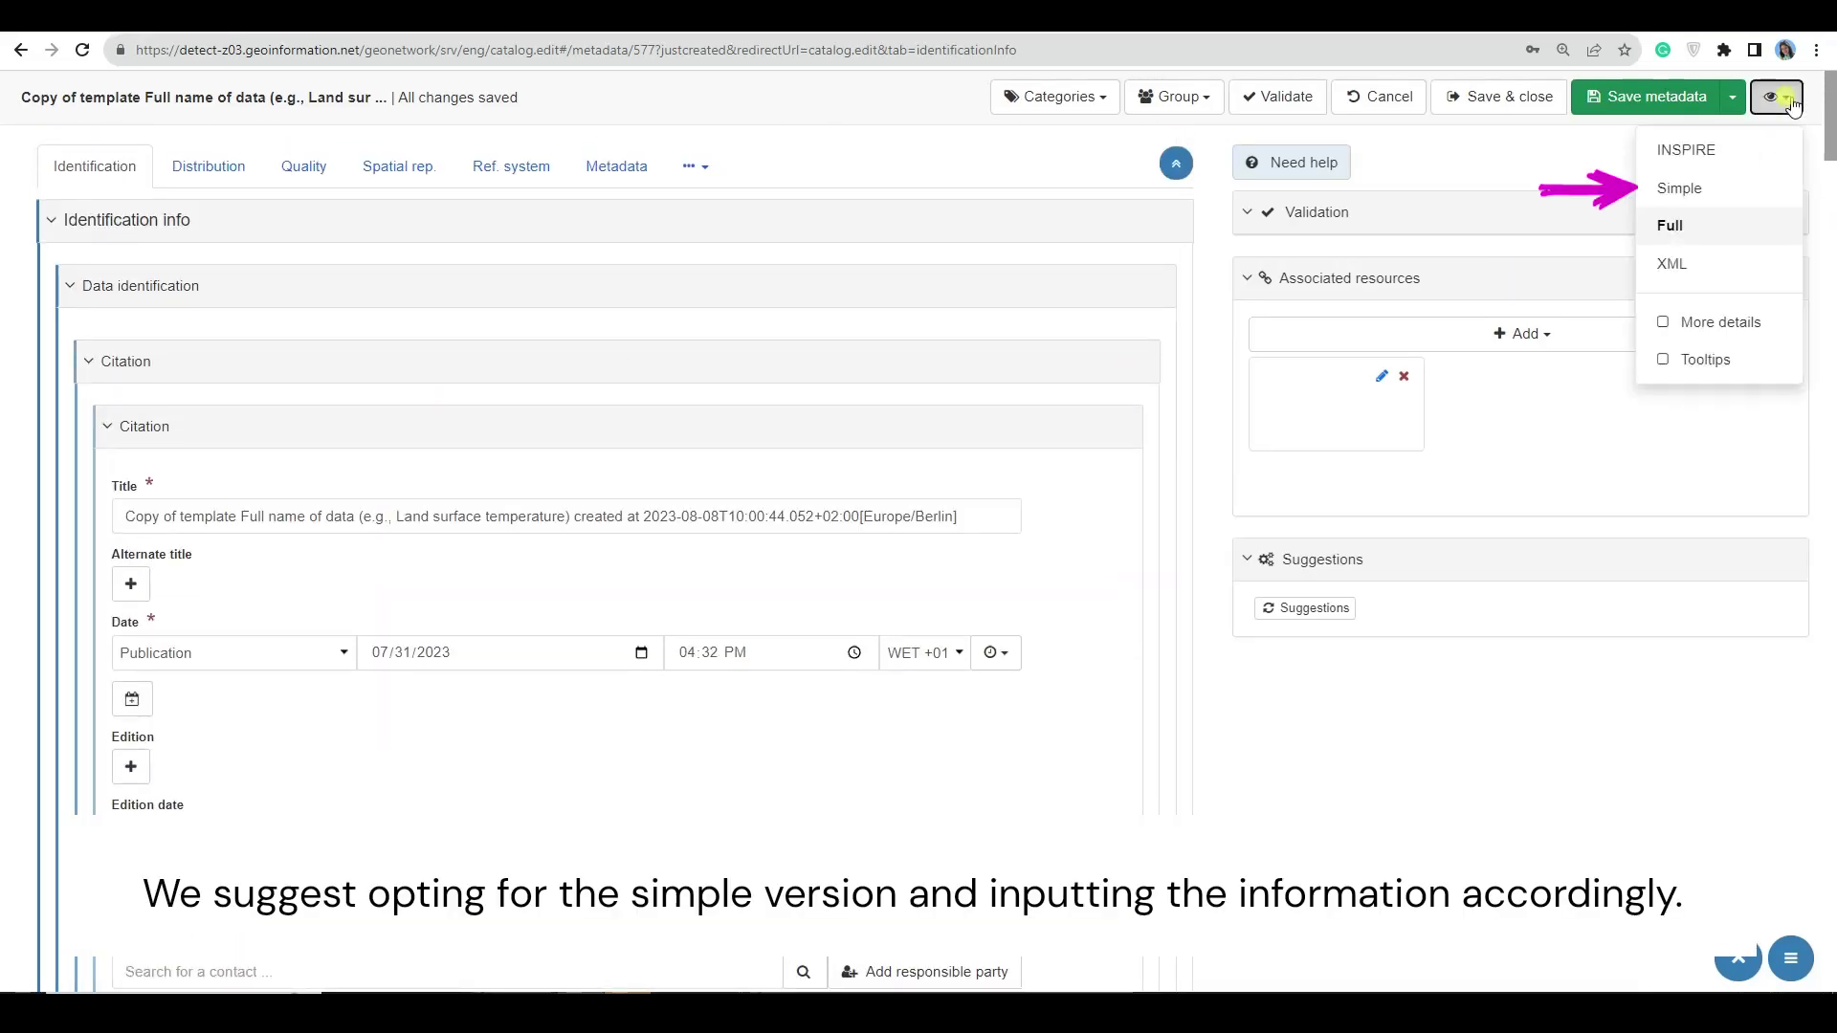
{"action": "left_click", "coordinate": [1679, 189]}
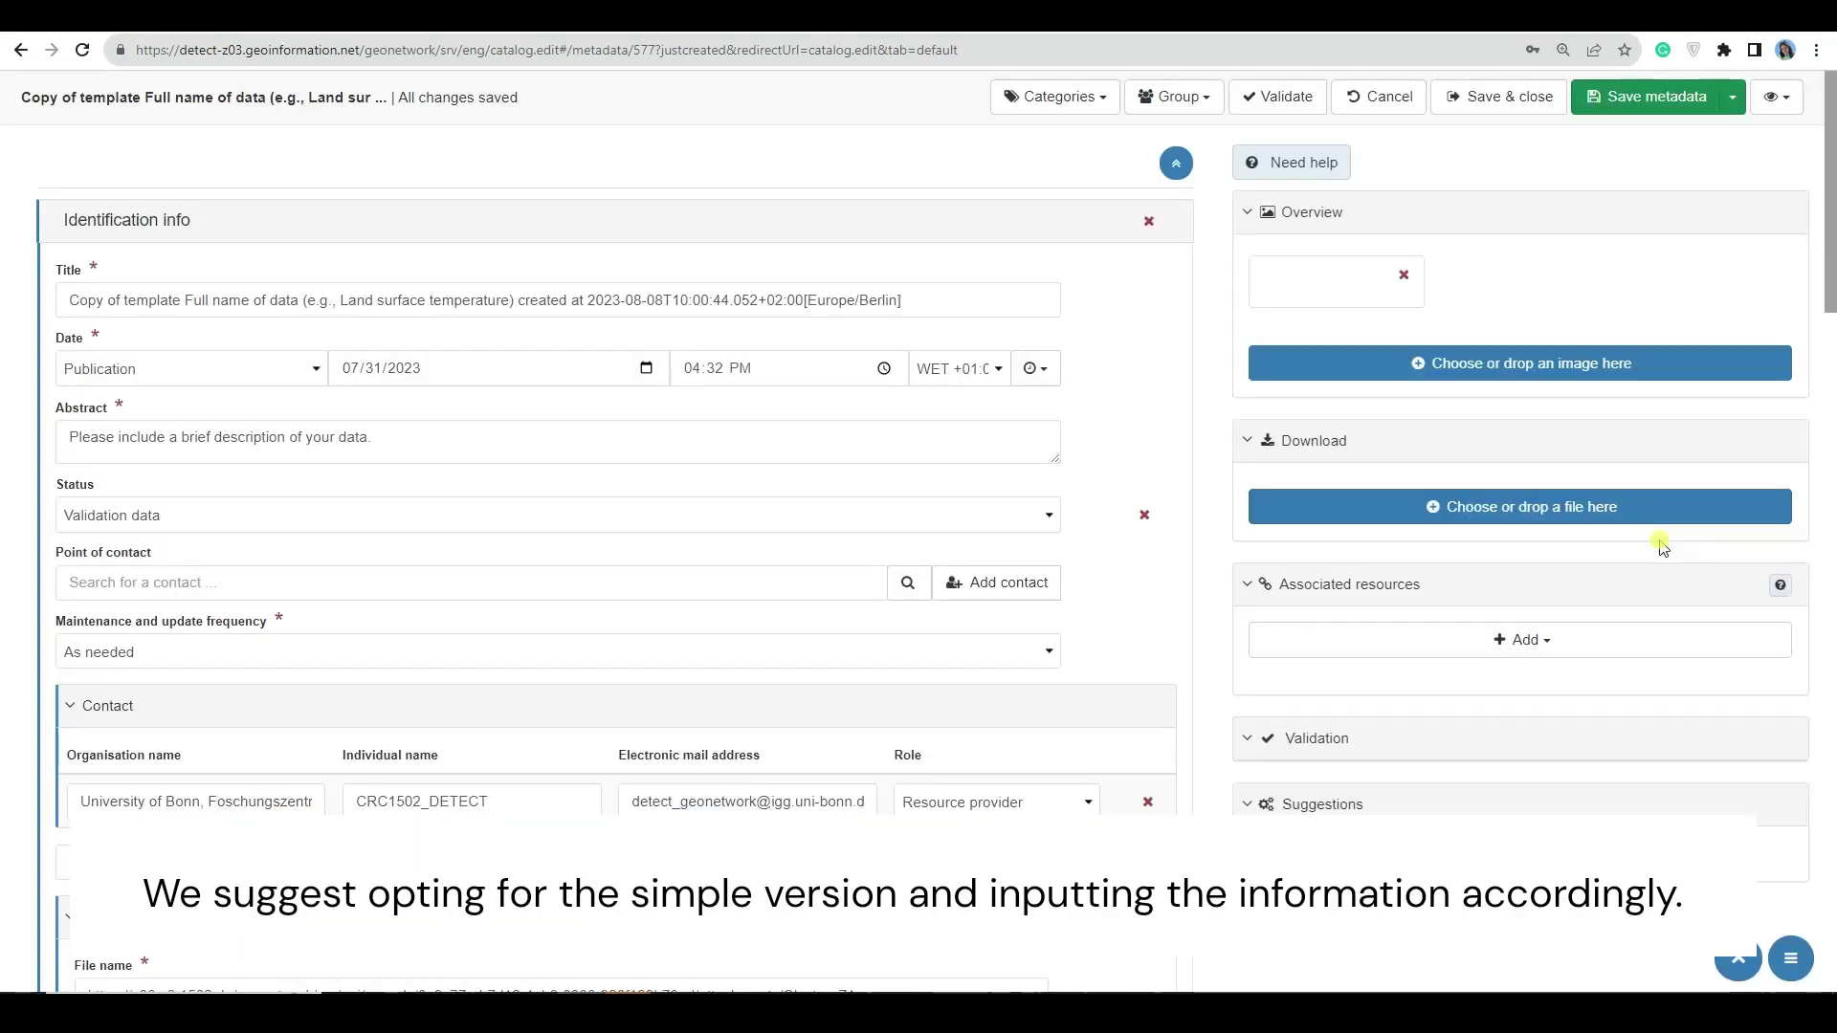
- Title the record 'soil moisture (TAHMO site)'
{"action": "scroll", "coordinate": [804, 459], "scroll_direction": "down", "scroll_amount": 3}
{"action": "scroll", "coordinate": [804, 459], "scroll_direction": "down", "scroll_amount": 15}
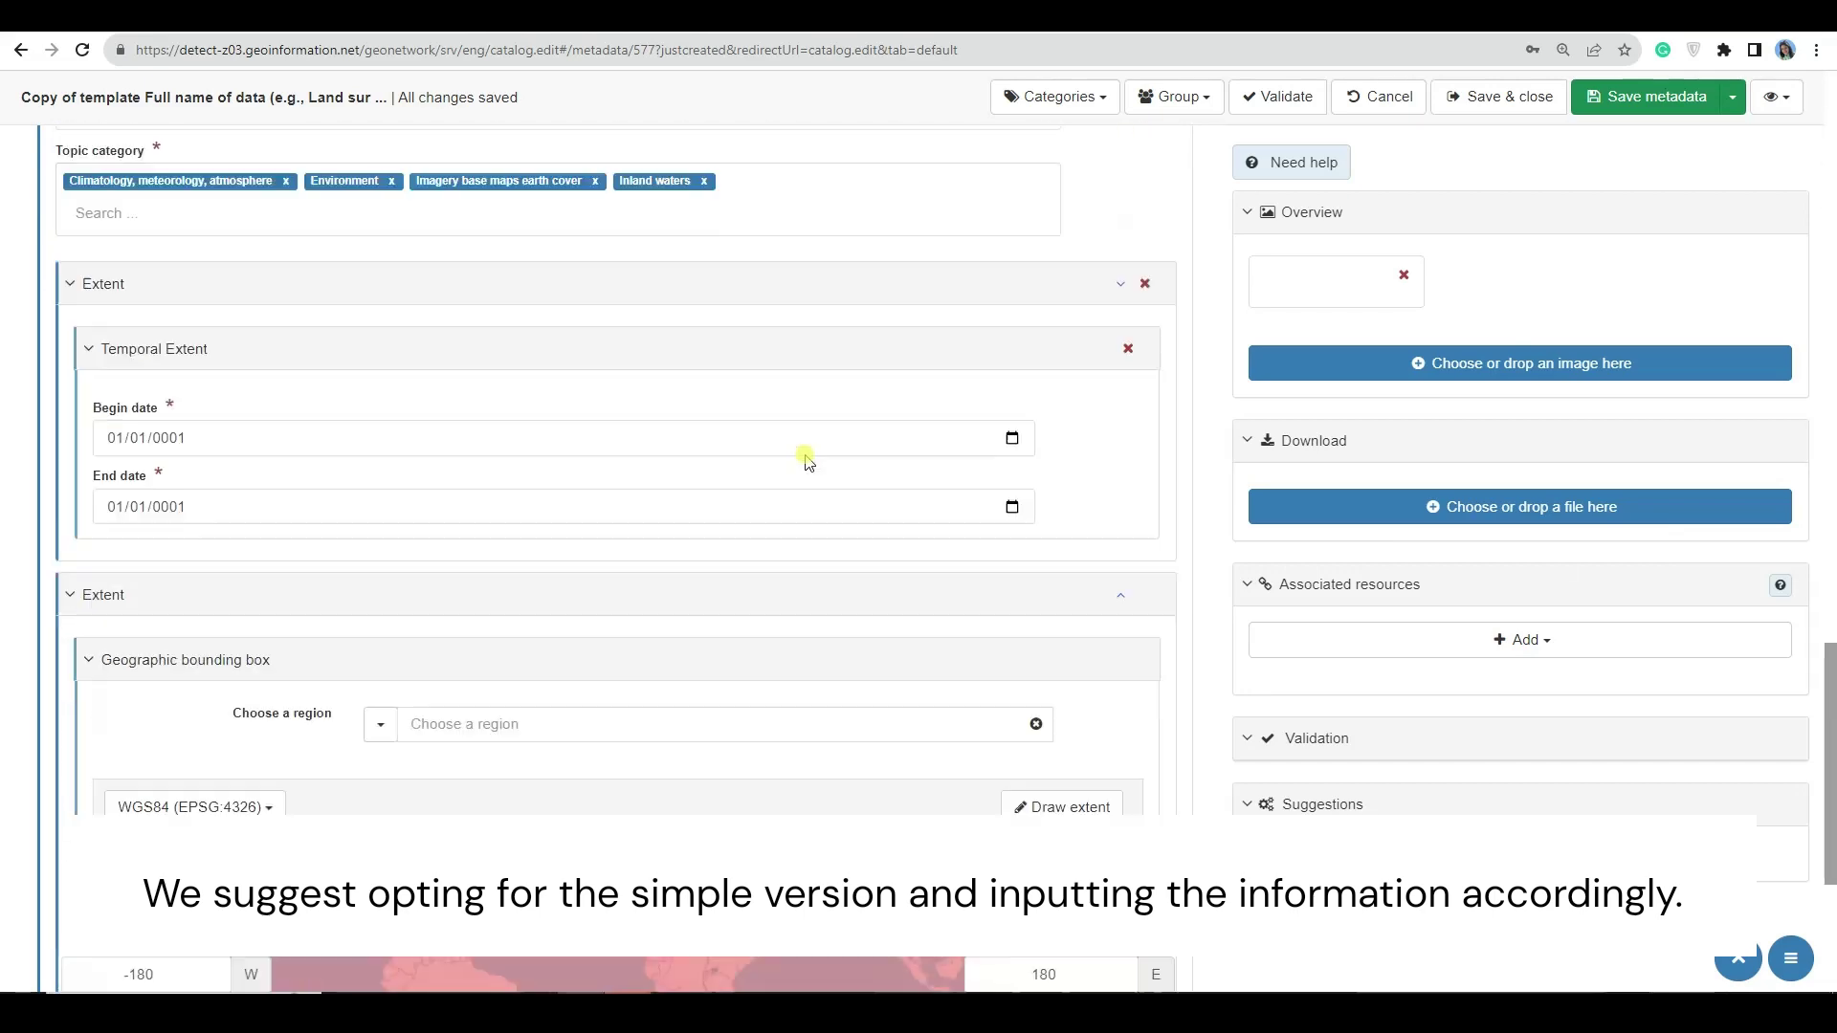
{"action": "scroll", "coordinate": [1179, 409], "scroll_direction": "up", "scroll_amount": 20}
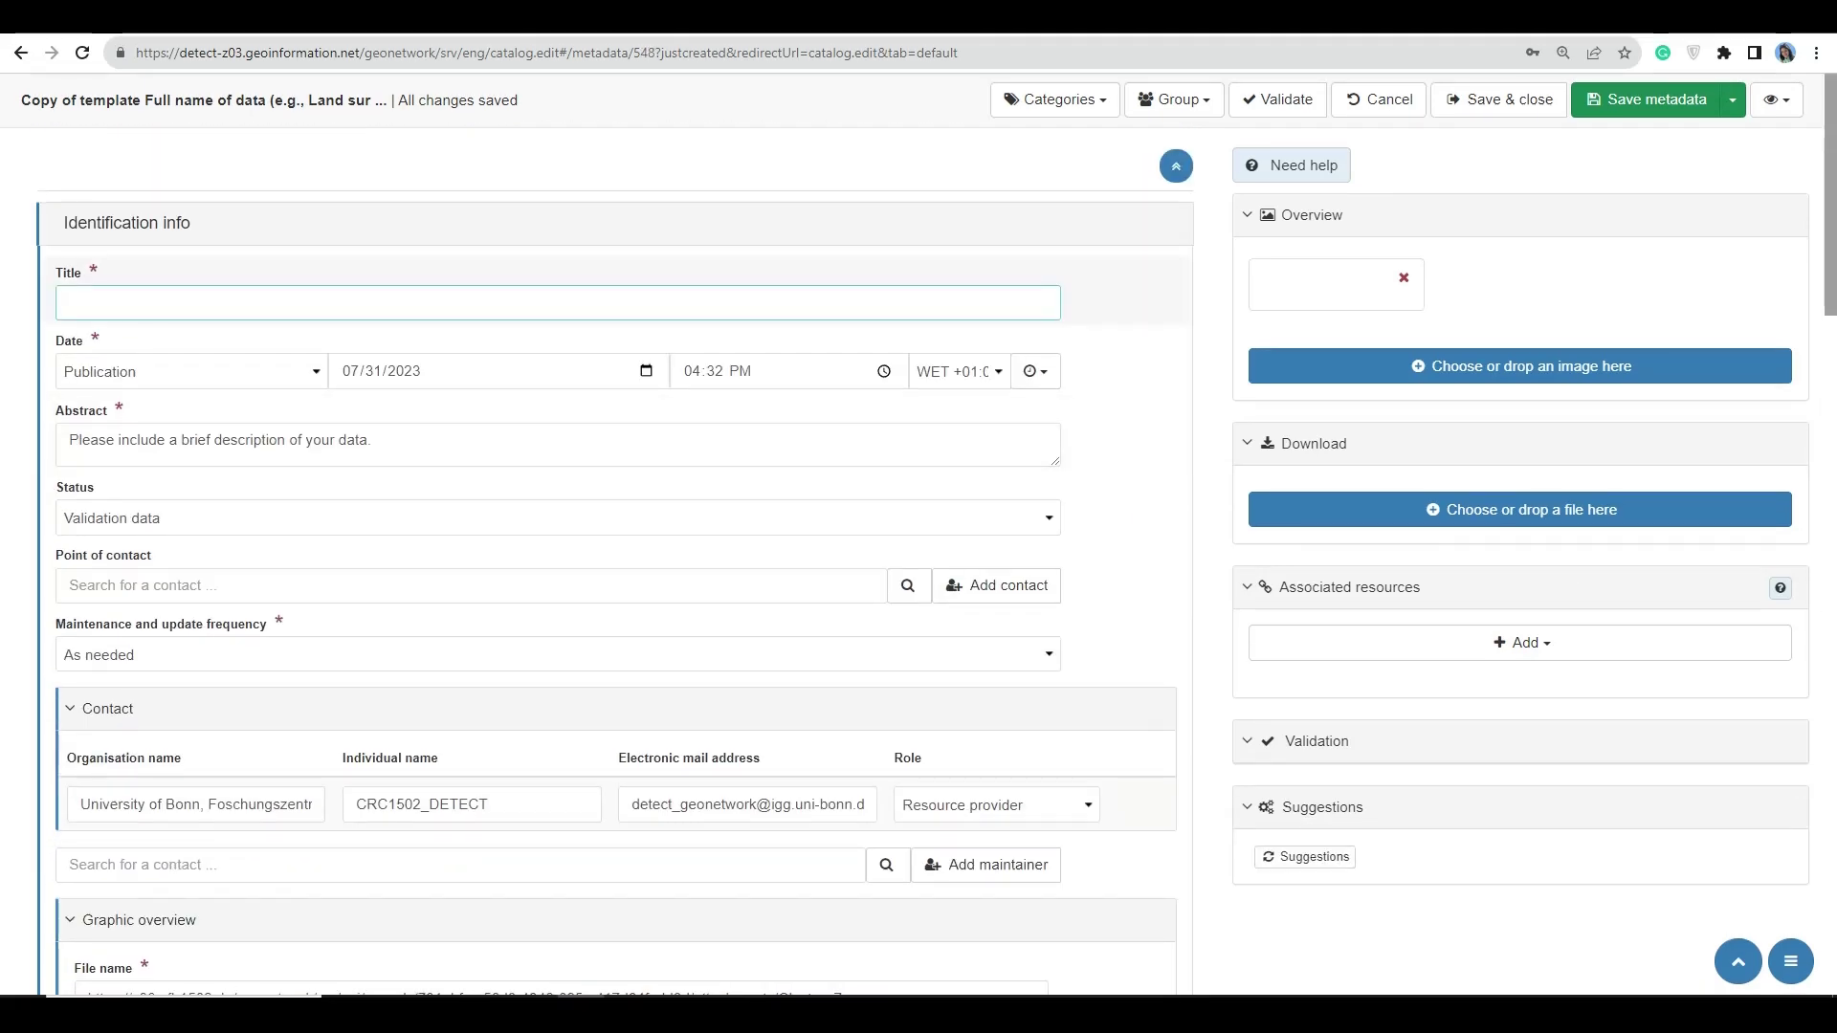
{"action": "type", "text": "soil moisture con"}
{"action": "key", "text": "BackSpace"}
{"action": "key", "text": "BackSpace"}
{"action": "key", "text": "BackSpace"}
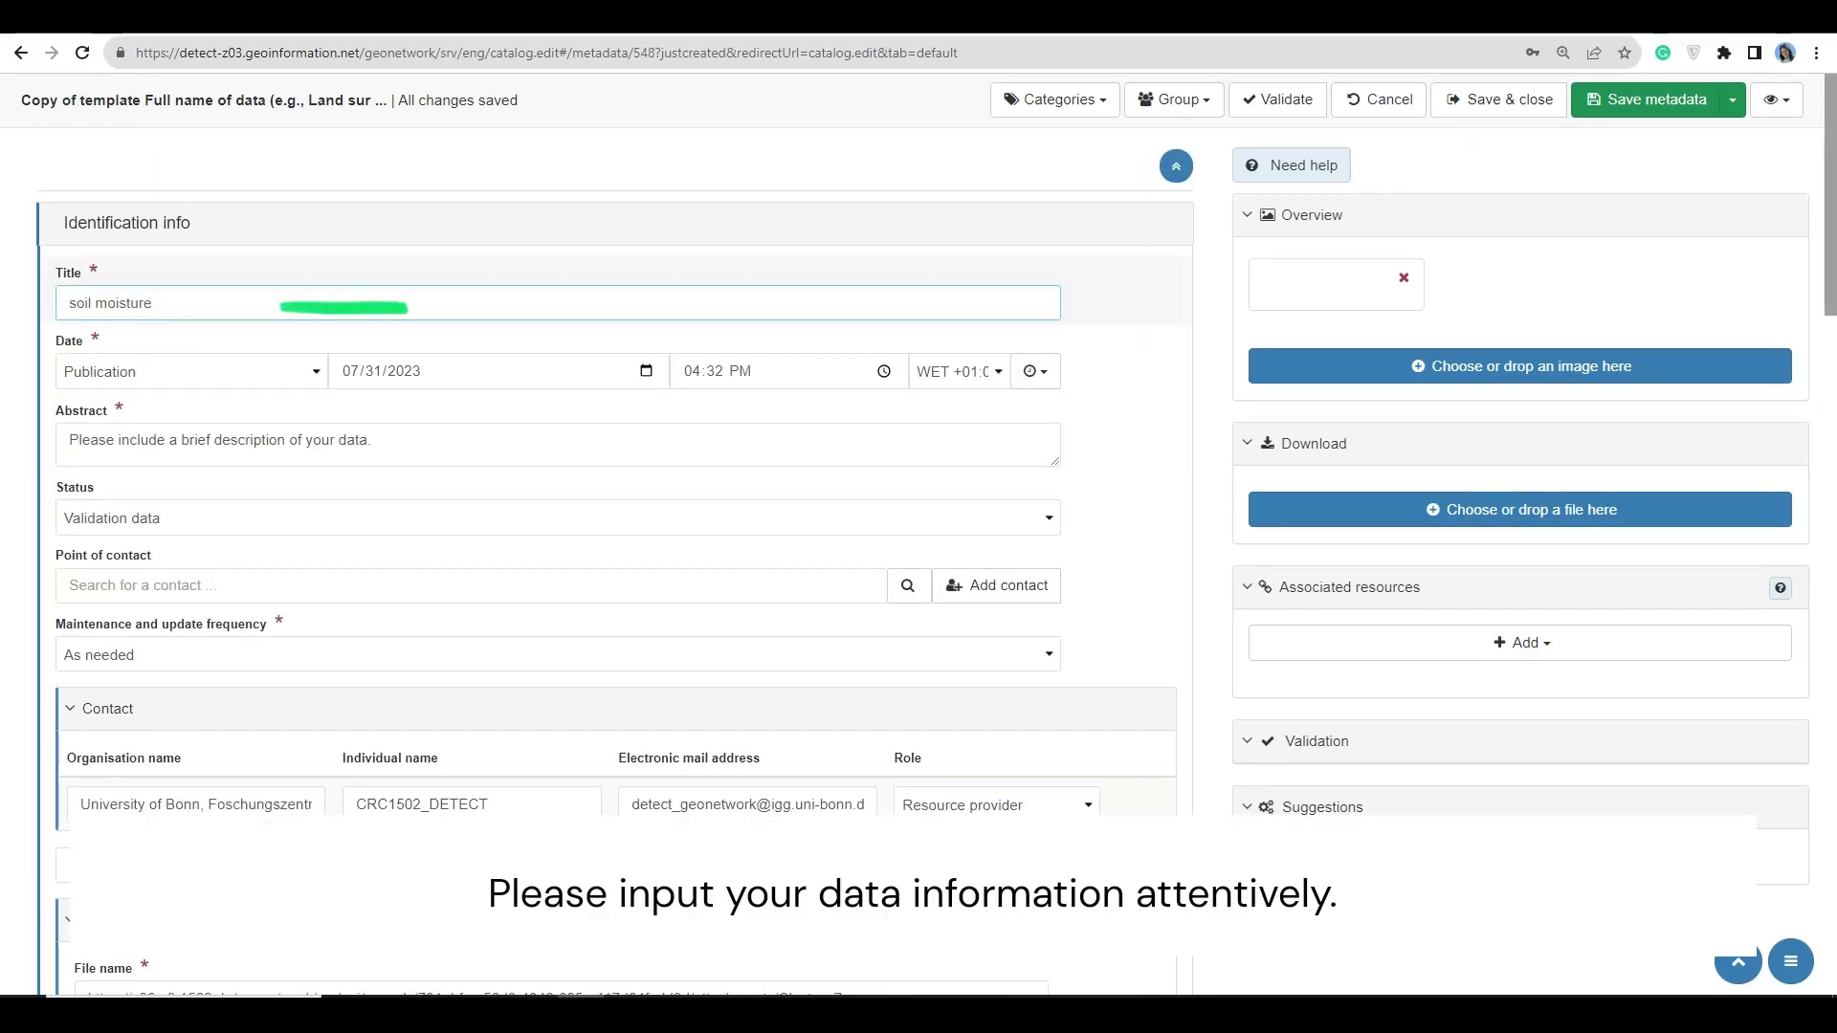
{"action": "type", "text": "(TAHMO site)"}
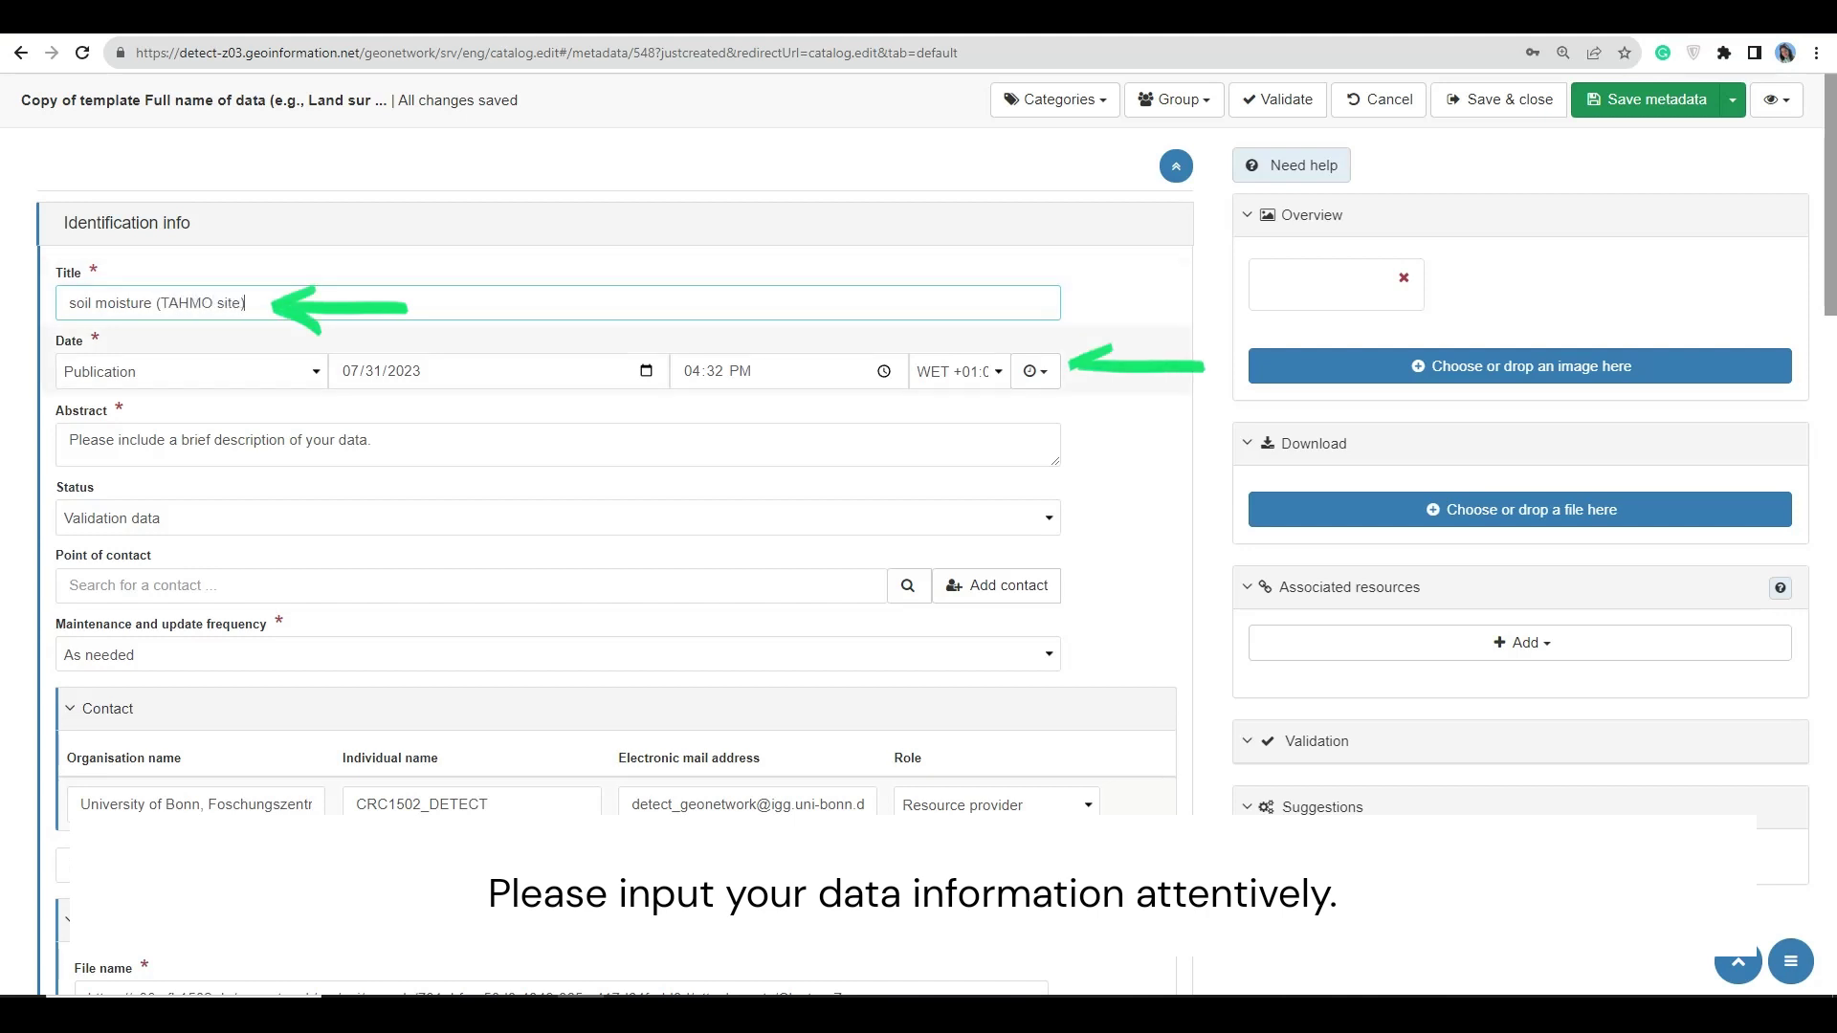
- Set the publication date to 08/04/2023 at 03 PM
{"action": "left_click", "coordinate": [646, 371]}
{"action": "left_click", "coordinate": [480, 623]}
{"action": "left_click", "coordinate": [691, 371]}
{"action": "scroll", "coordinate": [759, 450], "scroll_direction": "up", "scroll_amount": 6}
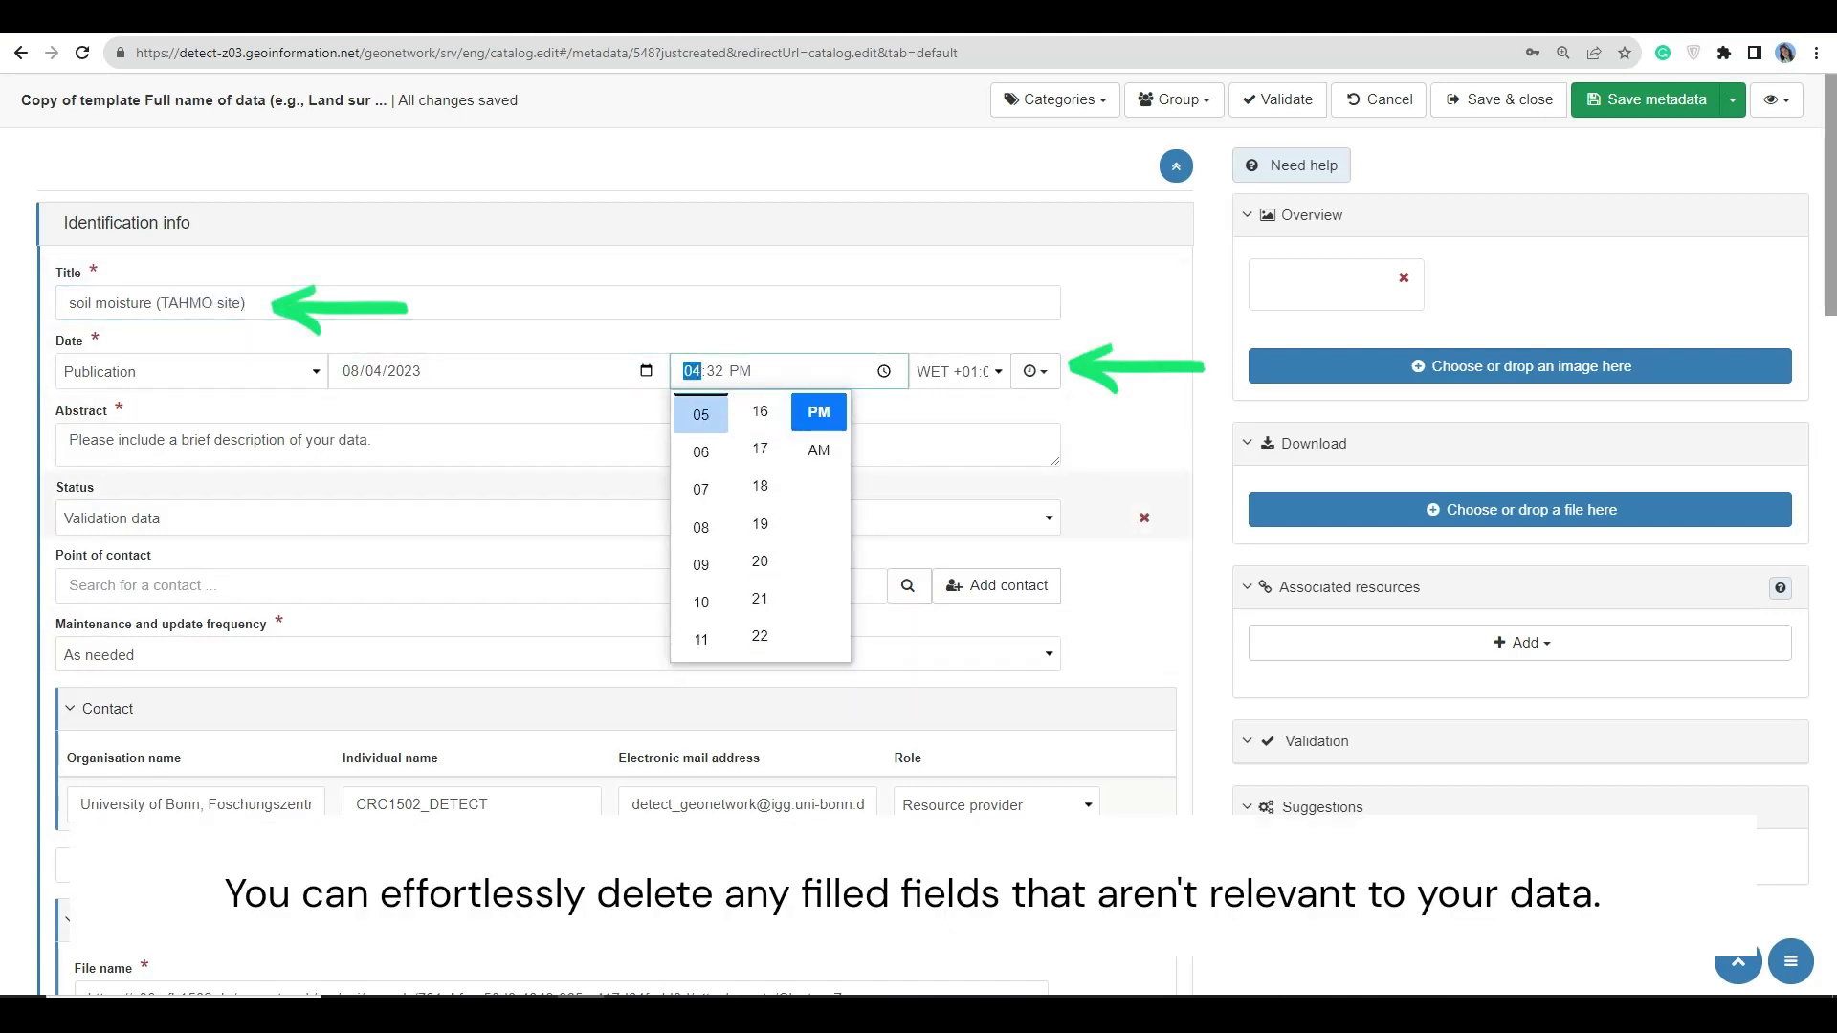
{"action": "scroll", "coordinate": [702, 415], "scroll_direction": "up", "scroll_amount": 2}
{"action": "left_click", "coordinate": [702, 529]}
{"action": "left_click", "coordinate": [1035, 371]}
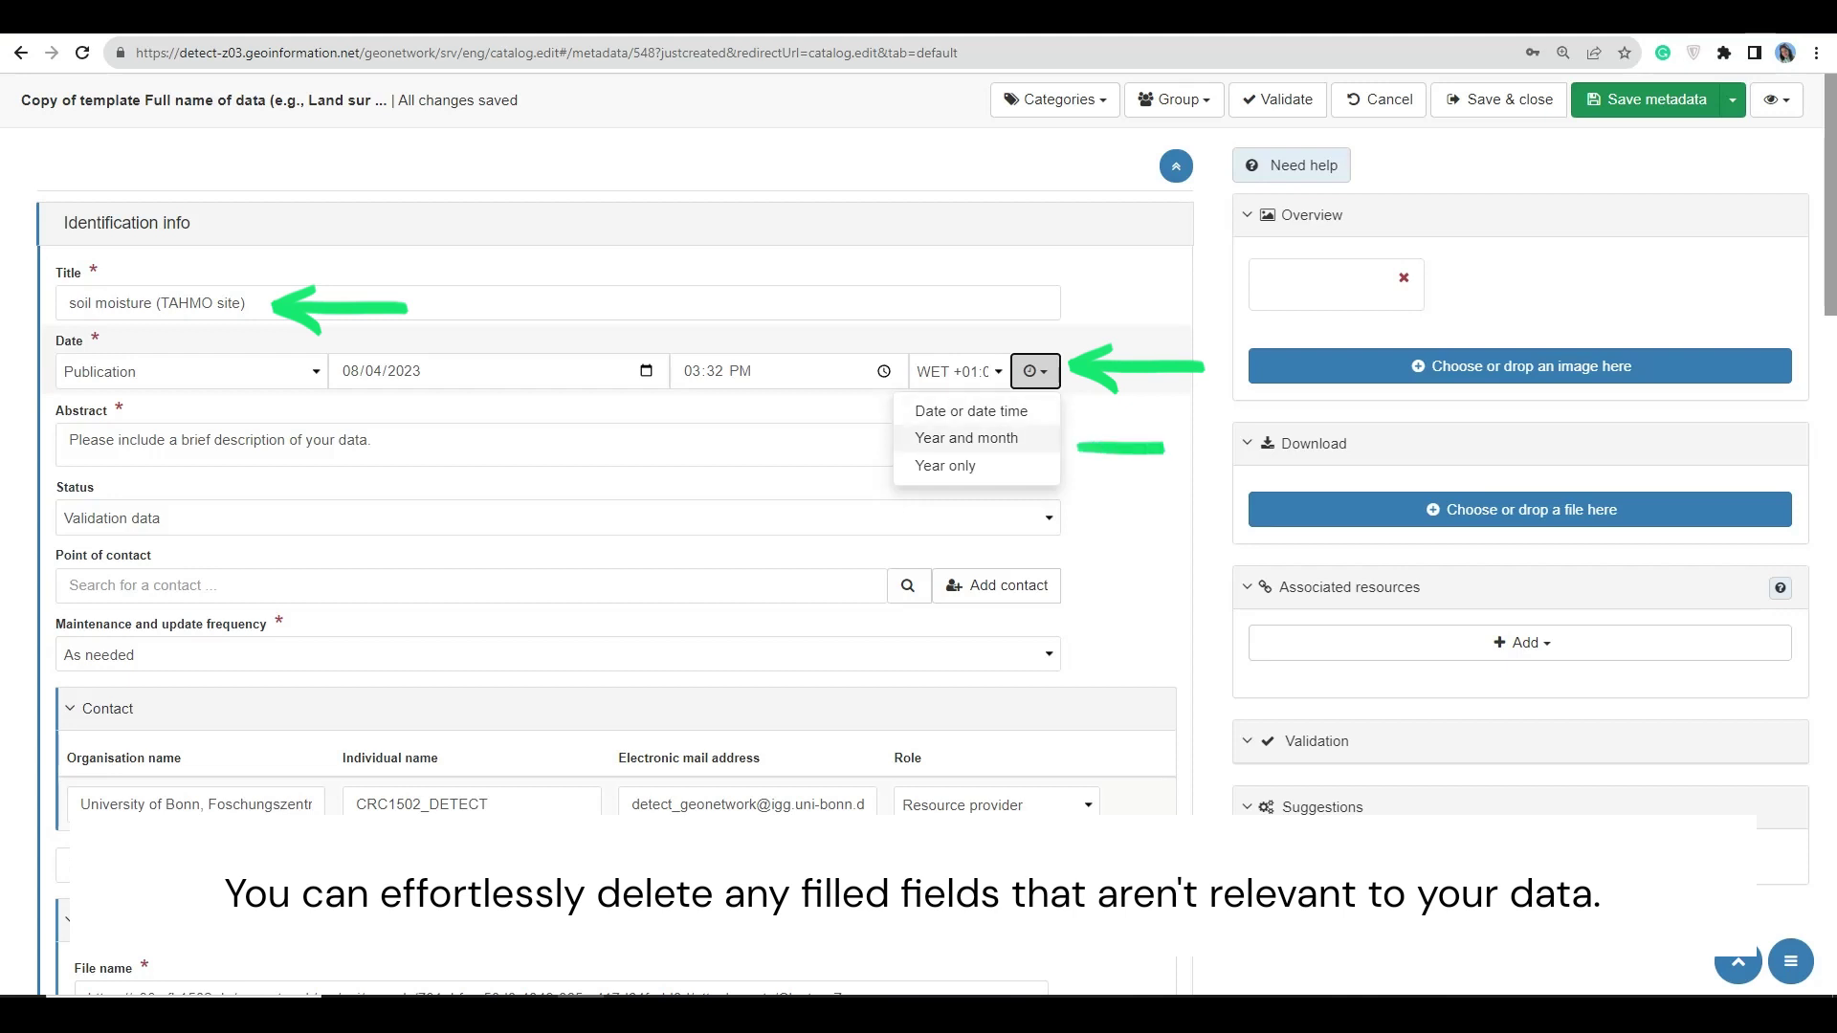
- Replace the placeholder abstract with the pasted TAHMO description
{"action": "triple_click", "coordinate": [220, 440]}
{"action": "key", "text": "BackSpace"}
{"action": "type", "text": "The Trans-African Hydro-Meteorological Observatory (TAHMO) aims to develop a vast network of weather stations across Africa. Current and historic weather data is important for agricultural, climate monitoring, and many hydro-meteorological applications."}
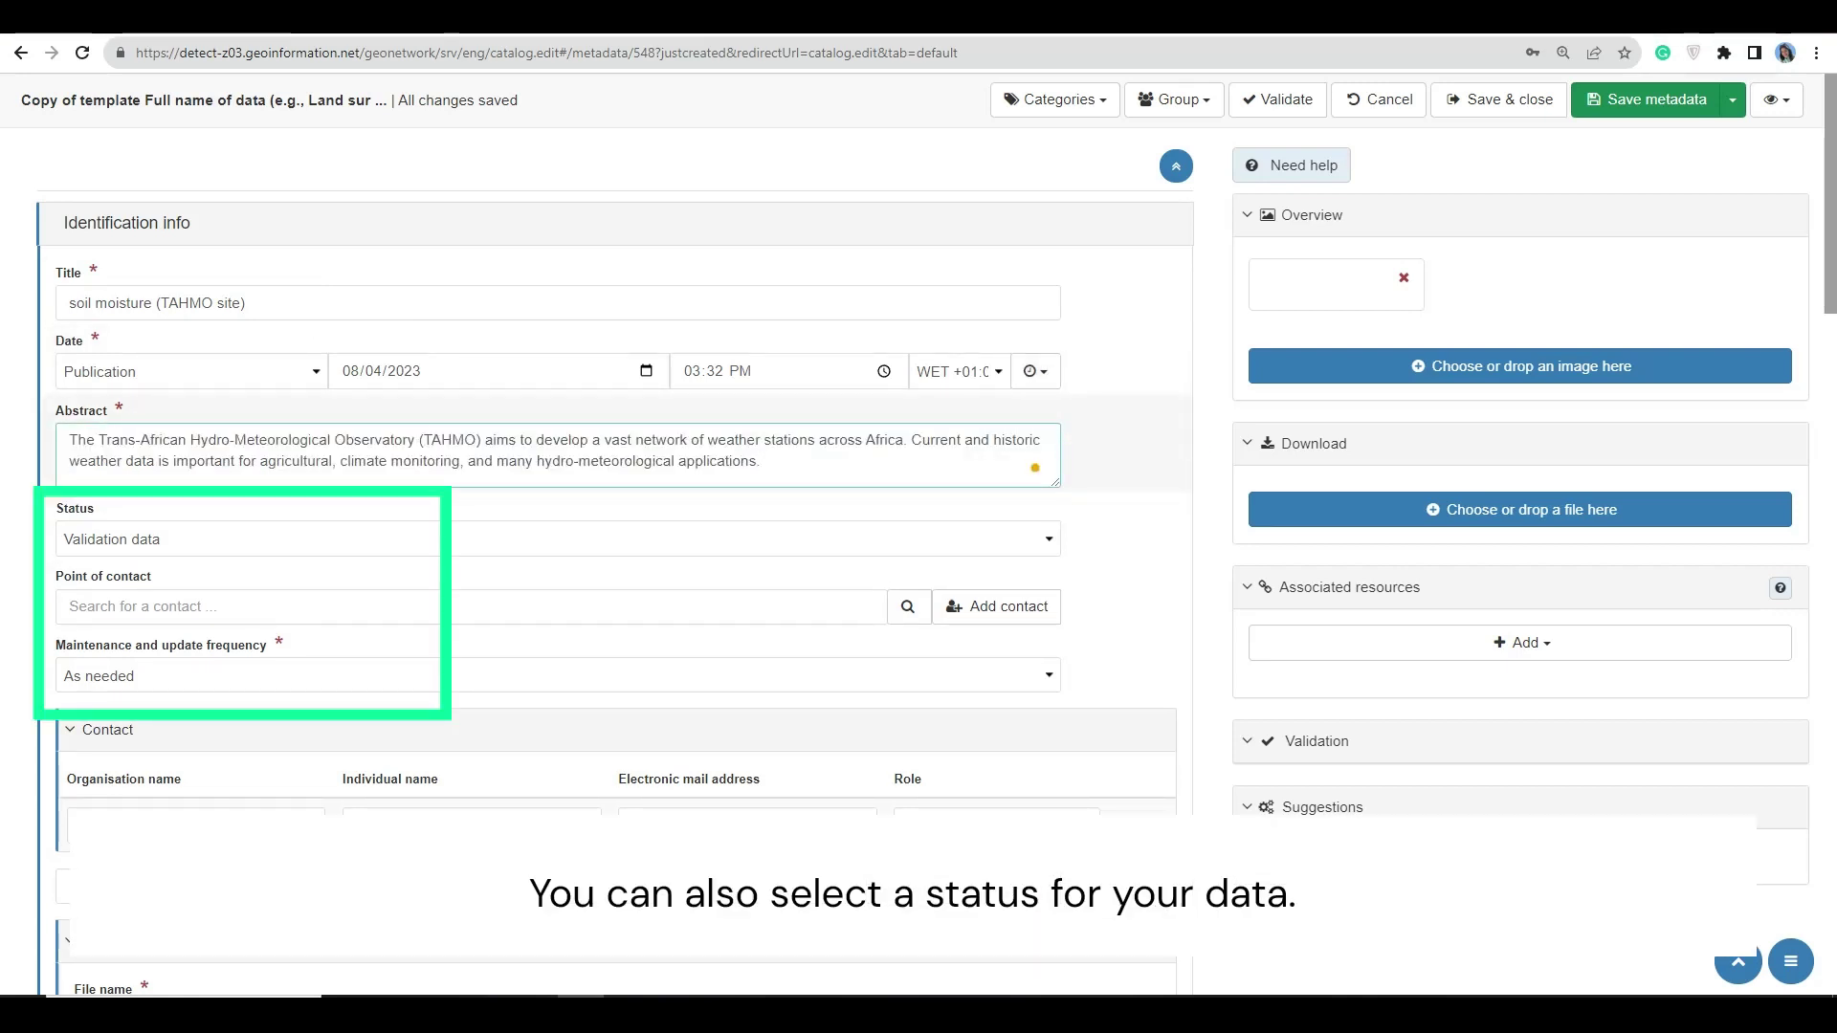
{"action": "left_click", "coordinate": [558, 539]}
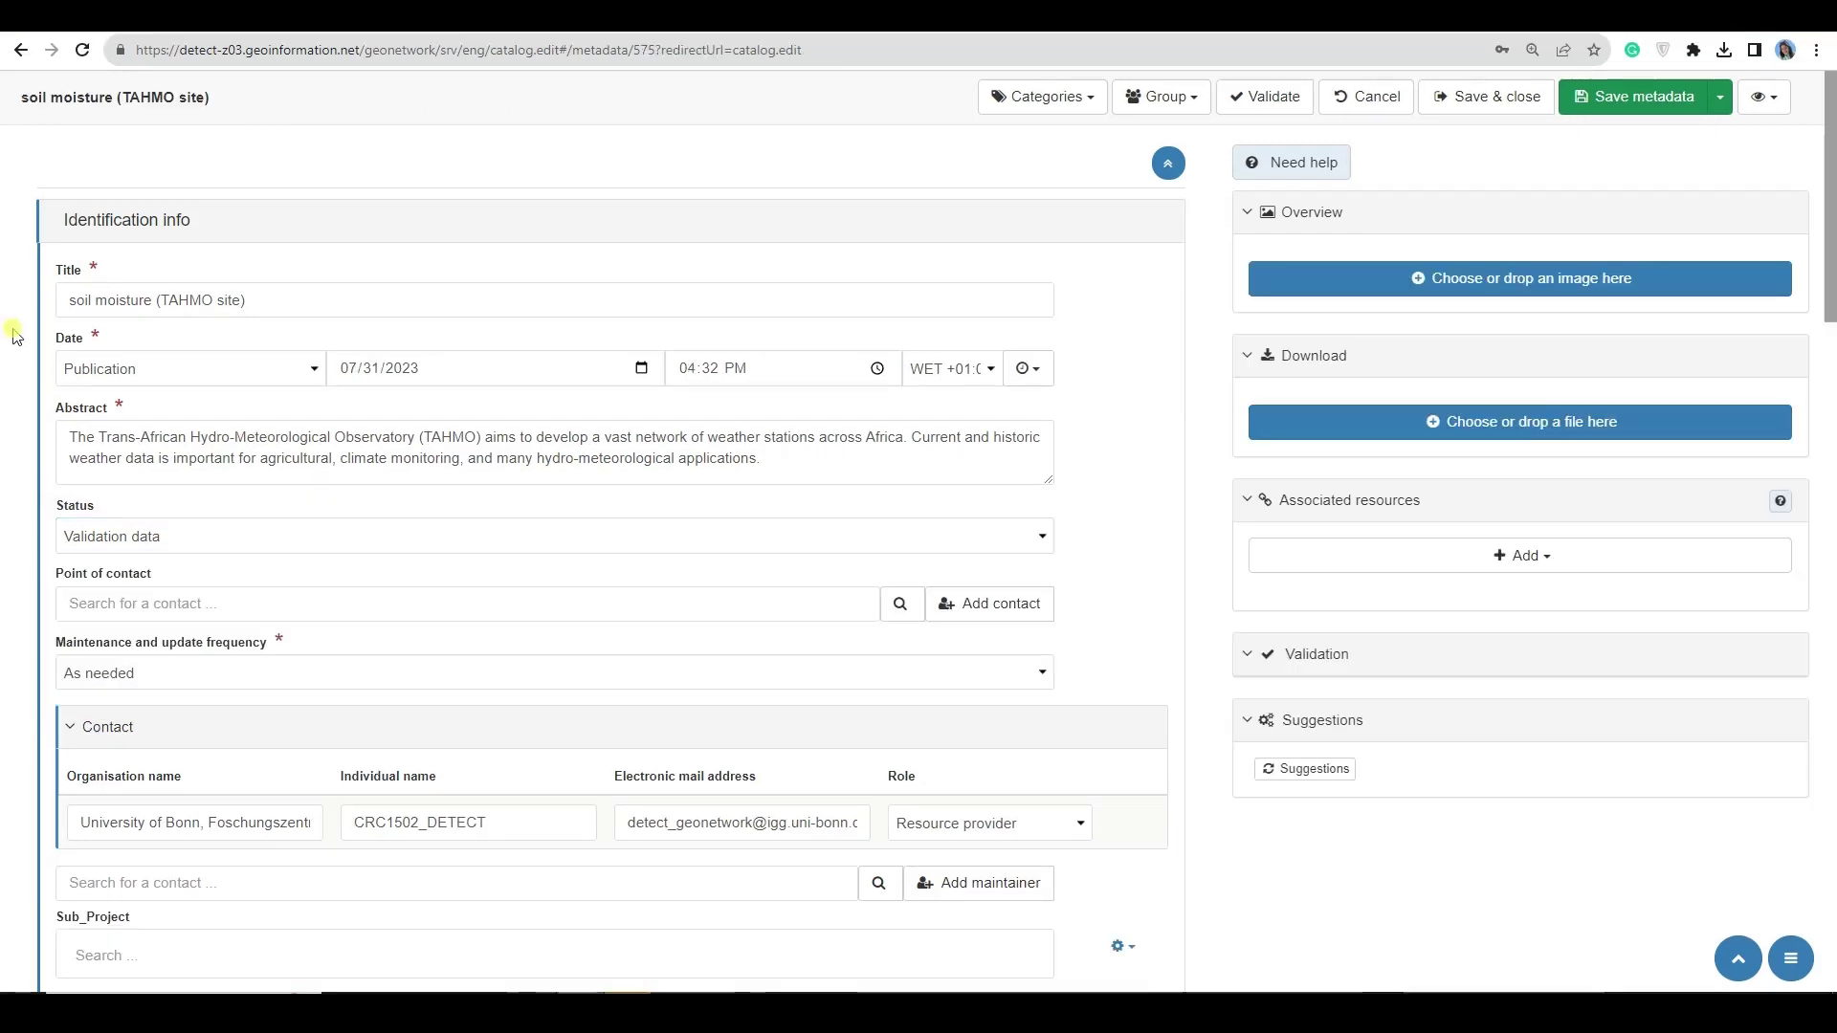
{"action": "scroll", "coordinate": [19, 354], "scroll_direction": "down", "scroll_amount": 3}
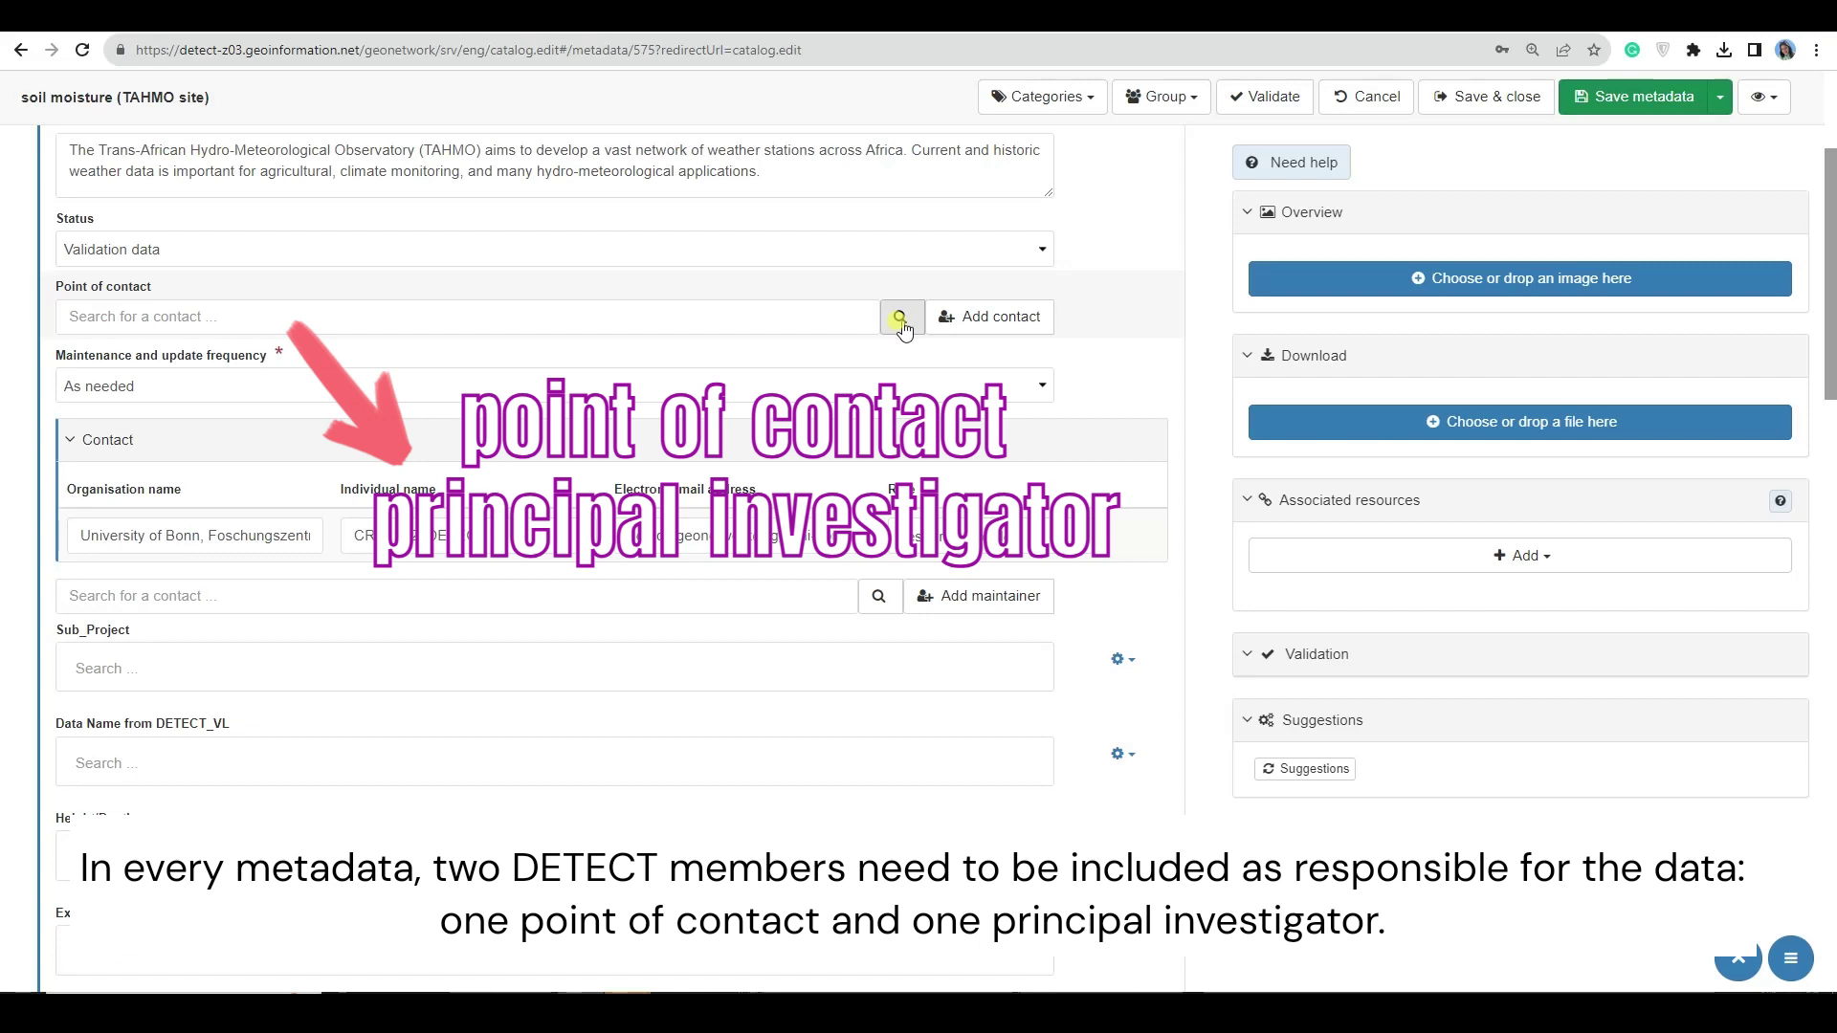
- Add a University of Bonn contact from the directory as Point of contact
{"action": "left_click", "coordinate": [901, 323]}
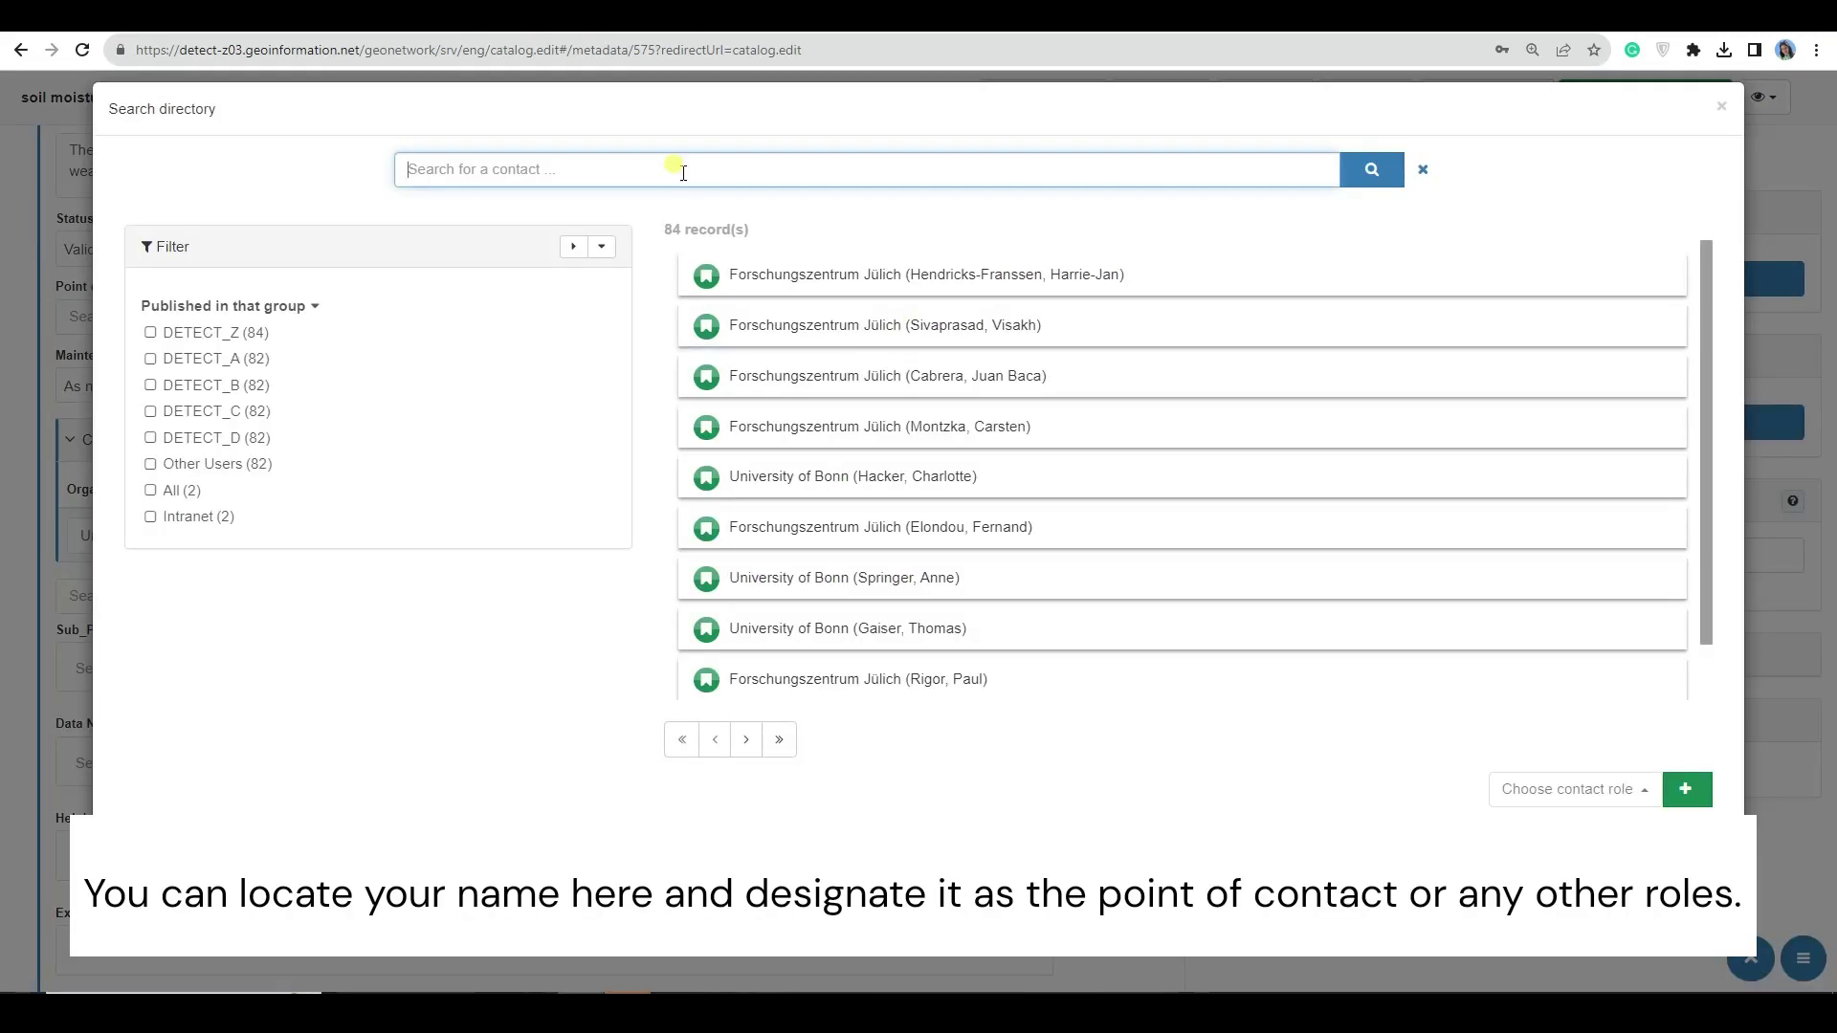
{"action": "type", "text": "farza"}
{"action": "left_click", "coordinate": [890, 377]}
{"action": "left_click", "coordinate": [1627, 789]}
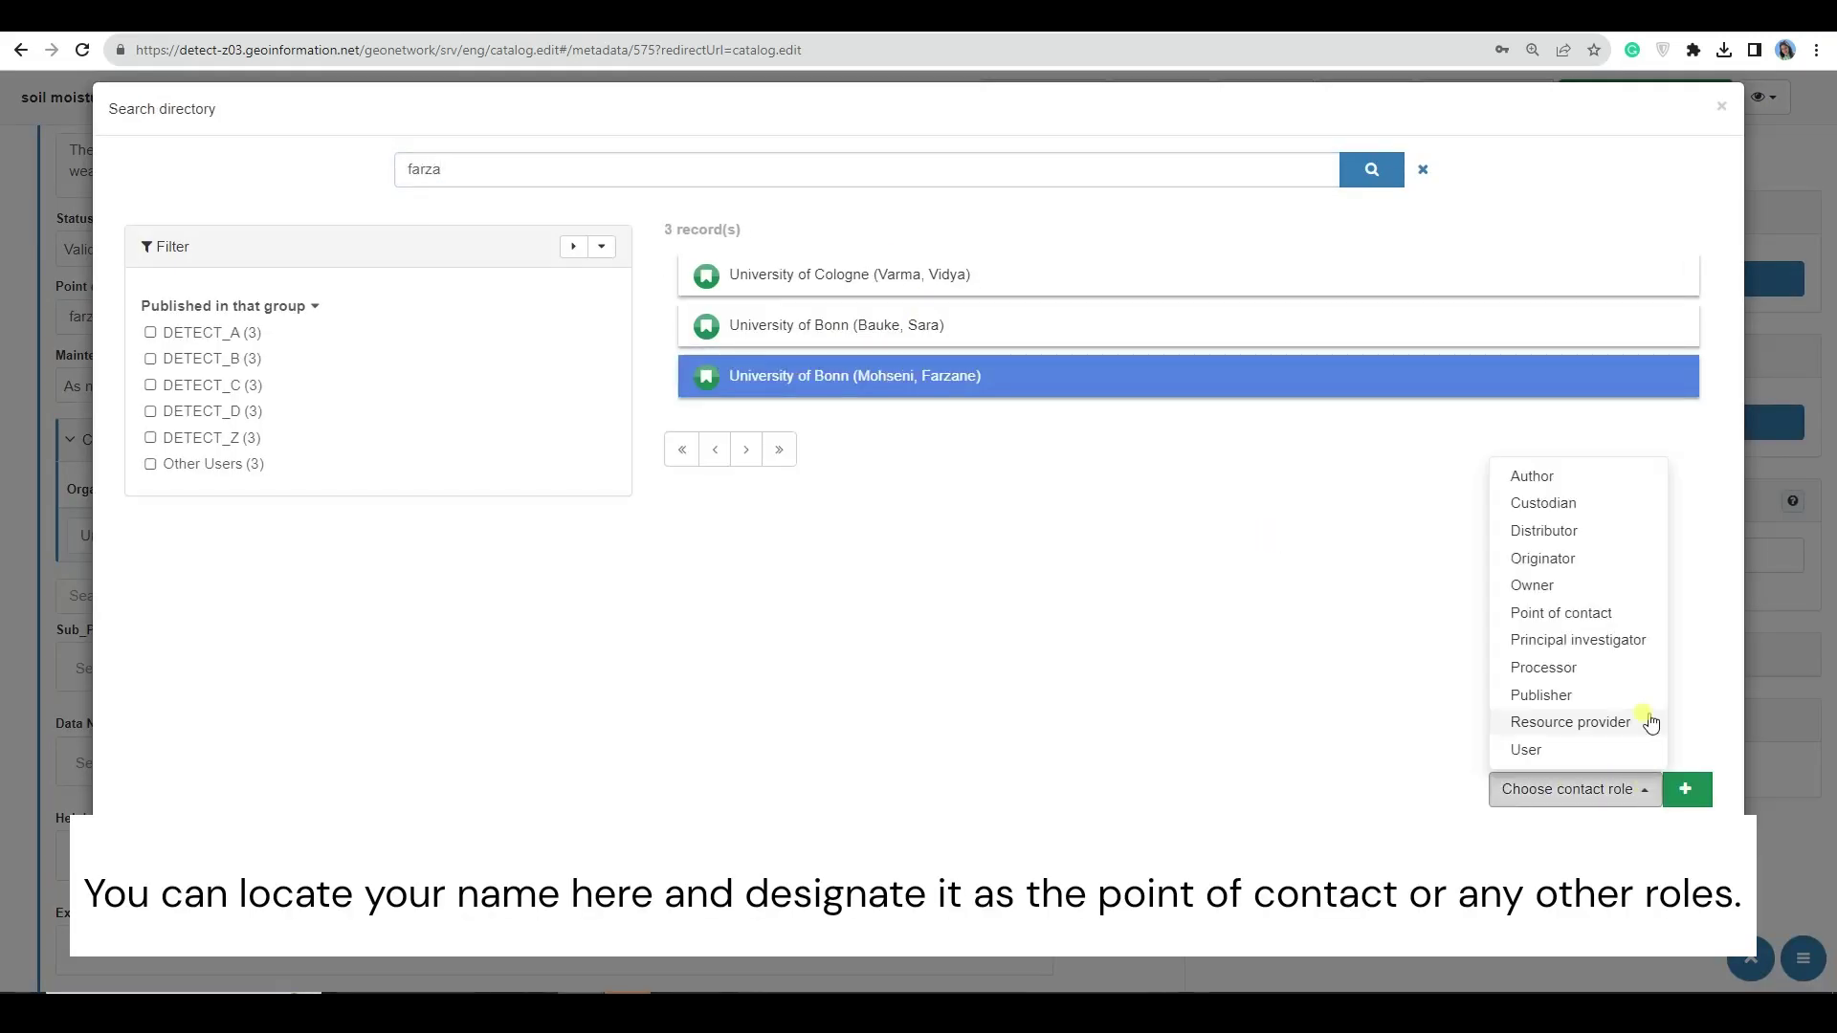
{"action": "left_click", "coordinate": [1531, 614]}
{"action": "left_click", "coordinate": [1628, 792]}
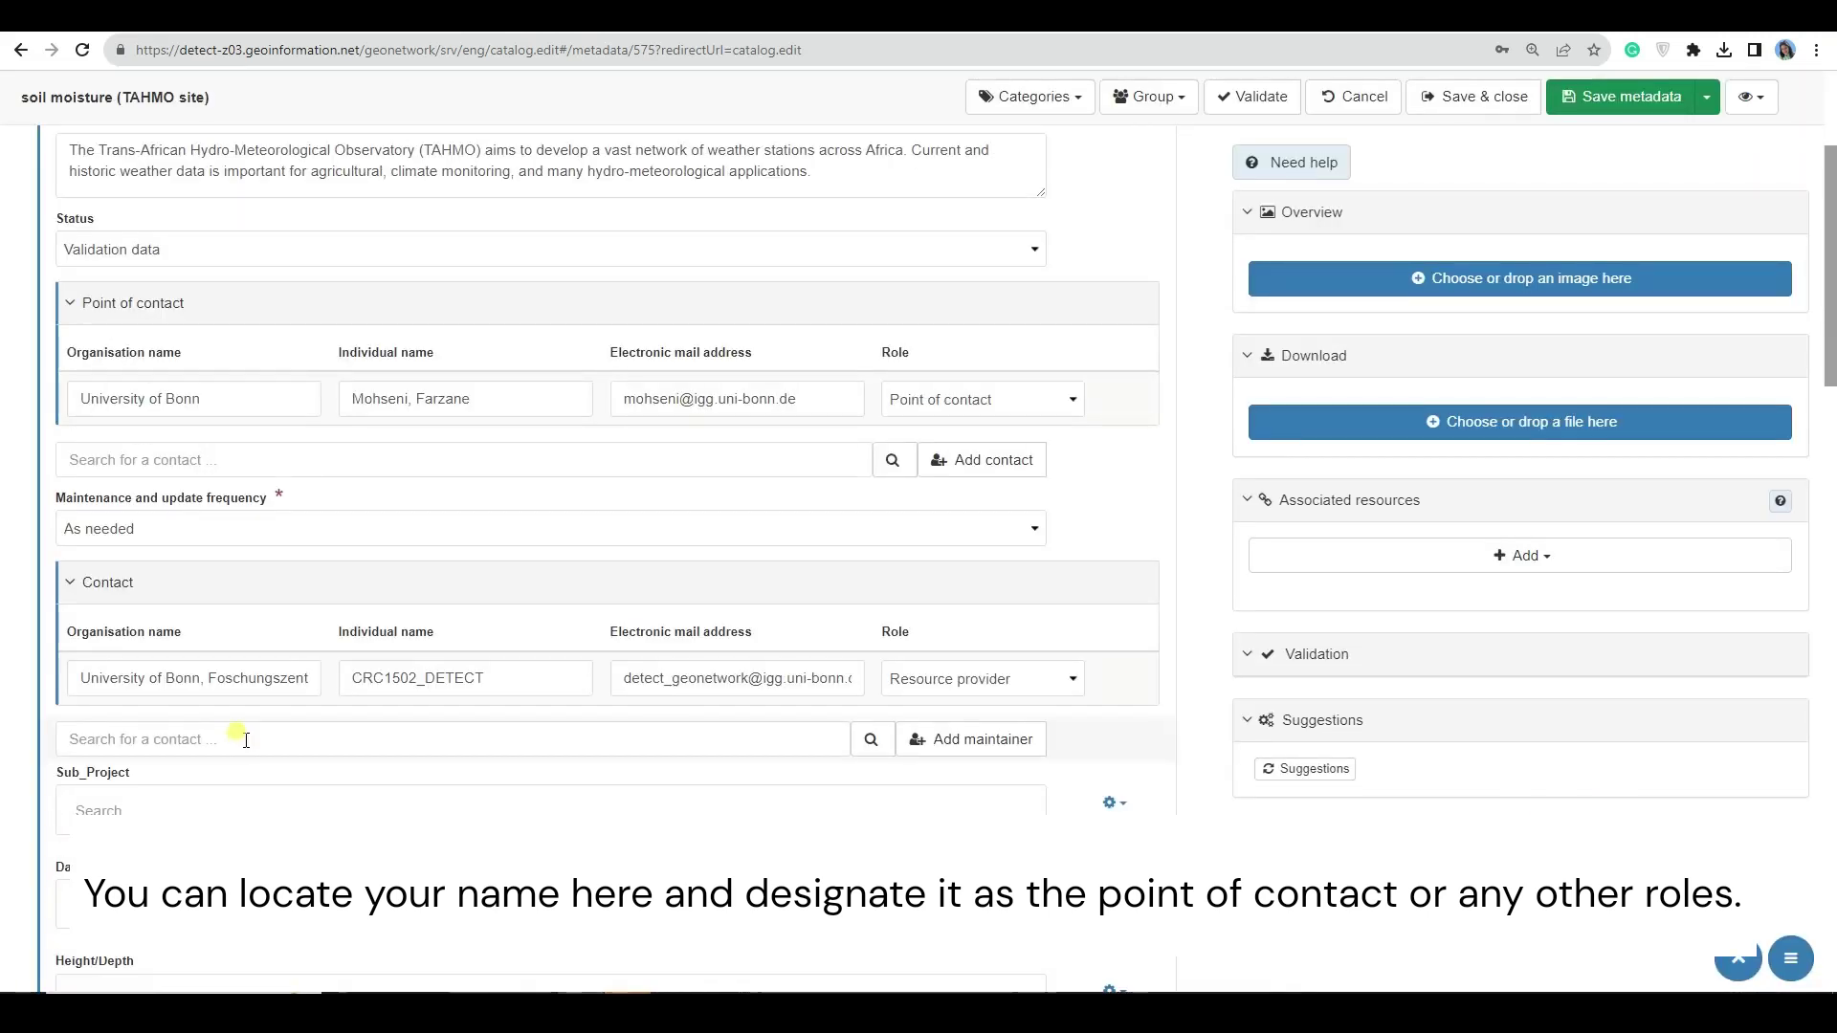
- Add a second University of Bonn member as Principal investigator
{"action": "left_click", "coordinate": [889, 459]}
{"action": "left_click", "coordinate": [684, 173]}
{"action": "type", "text": "jan"}
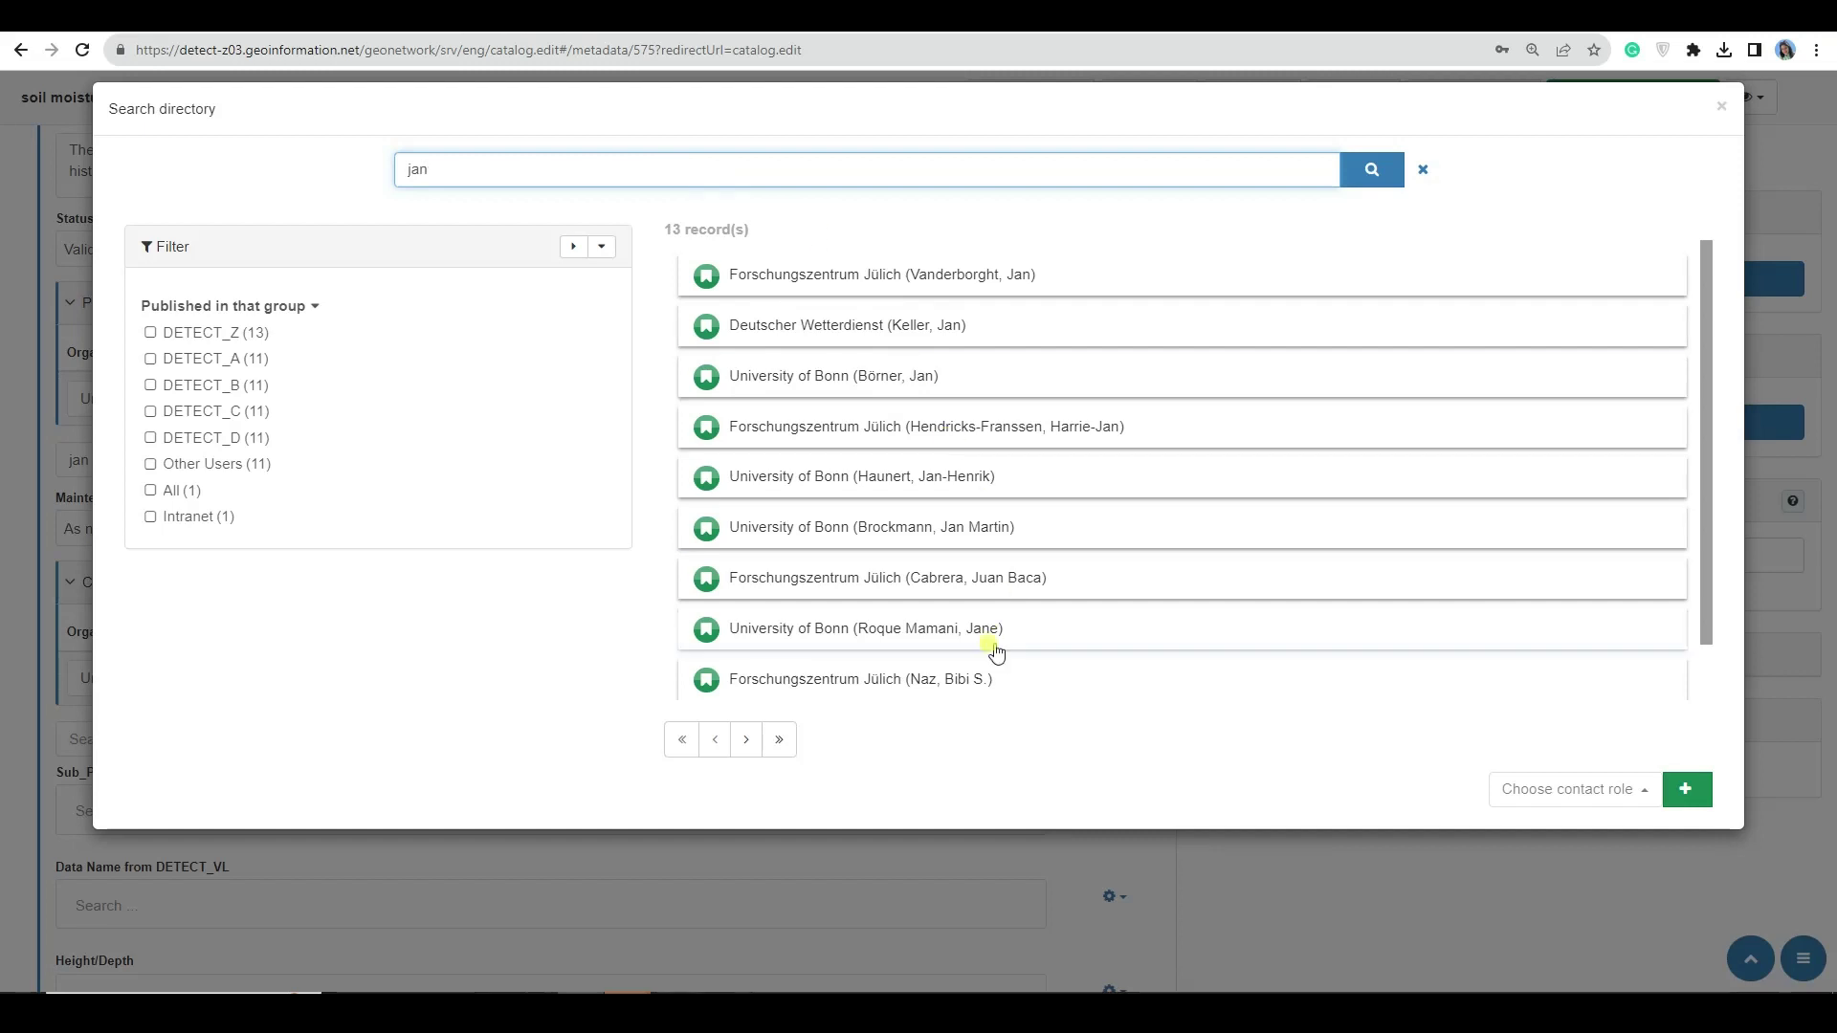
{"action": "type", "text": " hen"}
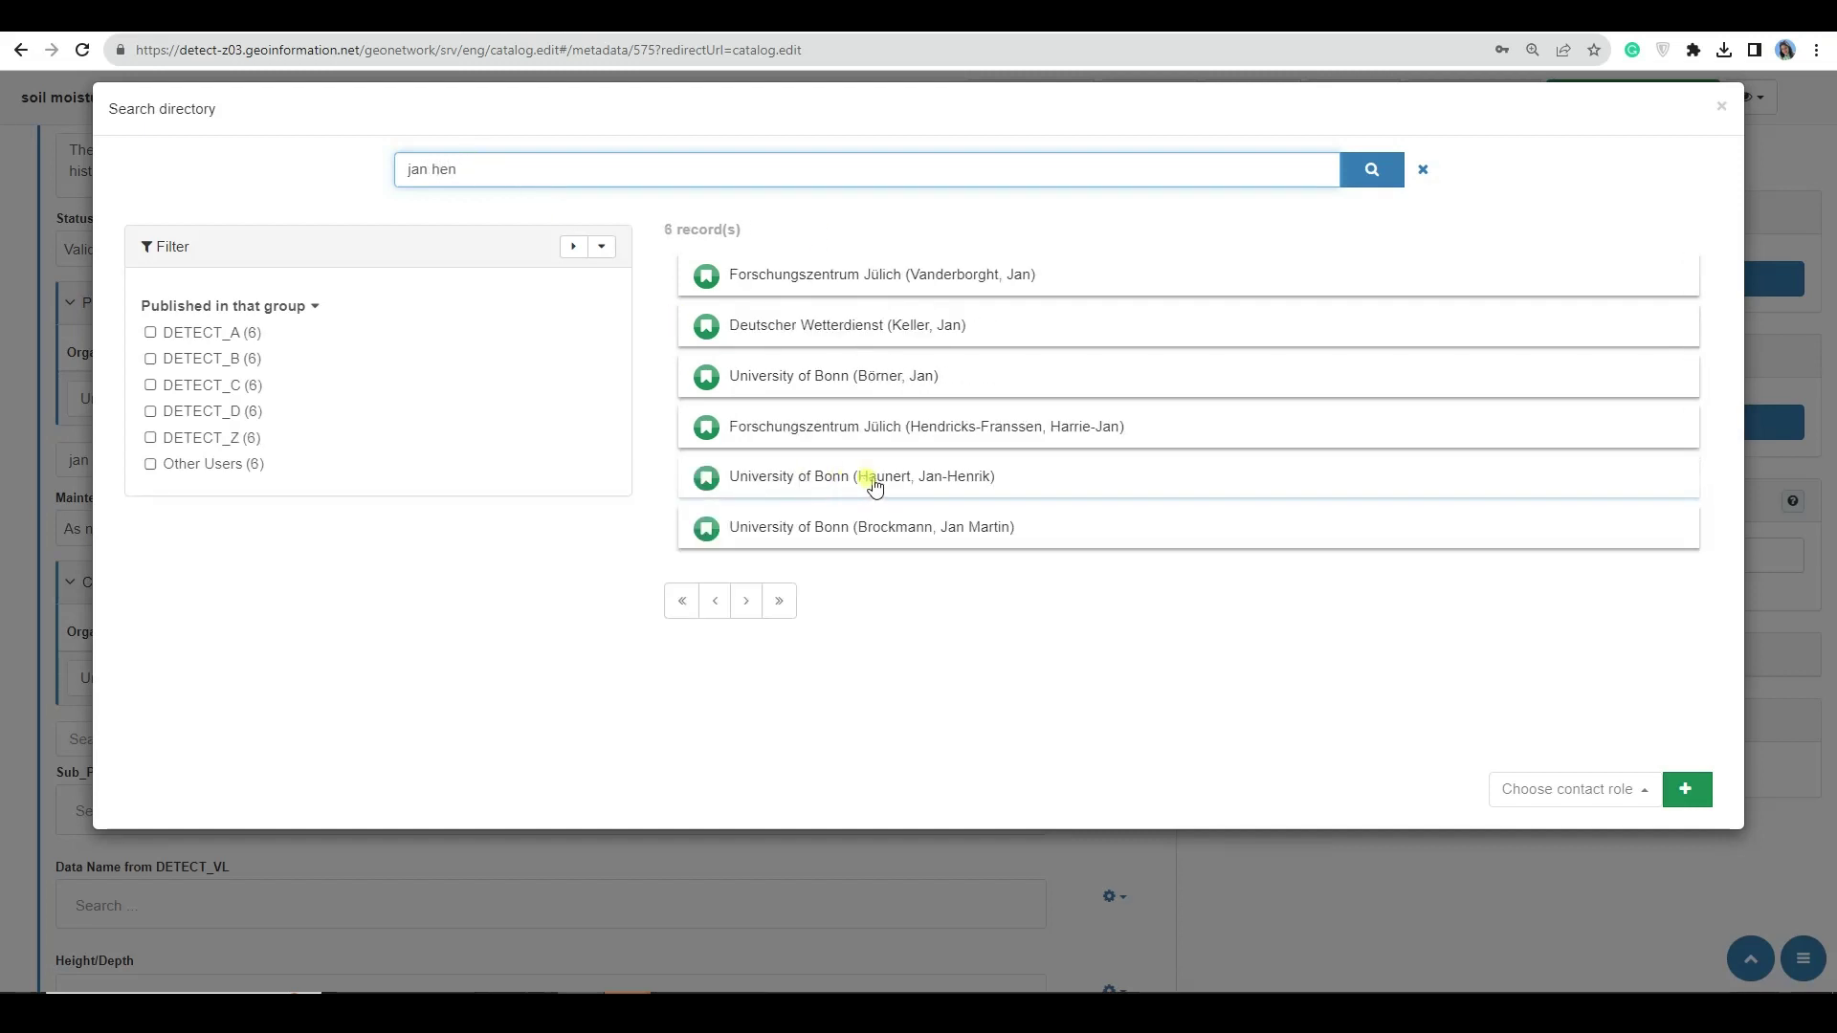
{"action": "left_click", "coordinate": [866, 478]}
{"action": "left_click", "coordinate": [1574, 790]}
{"action": "left_click", "coordinate": [1592, 643]}
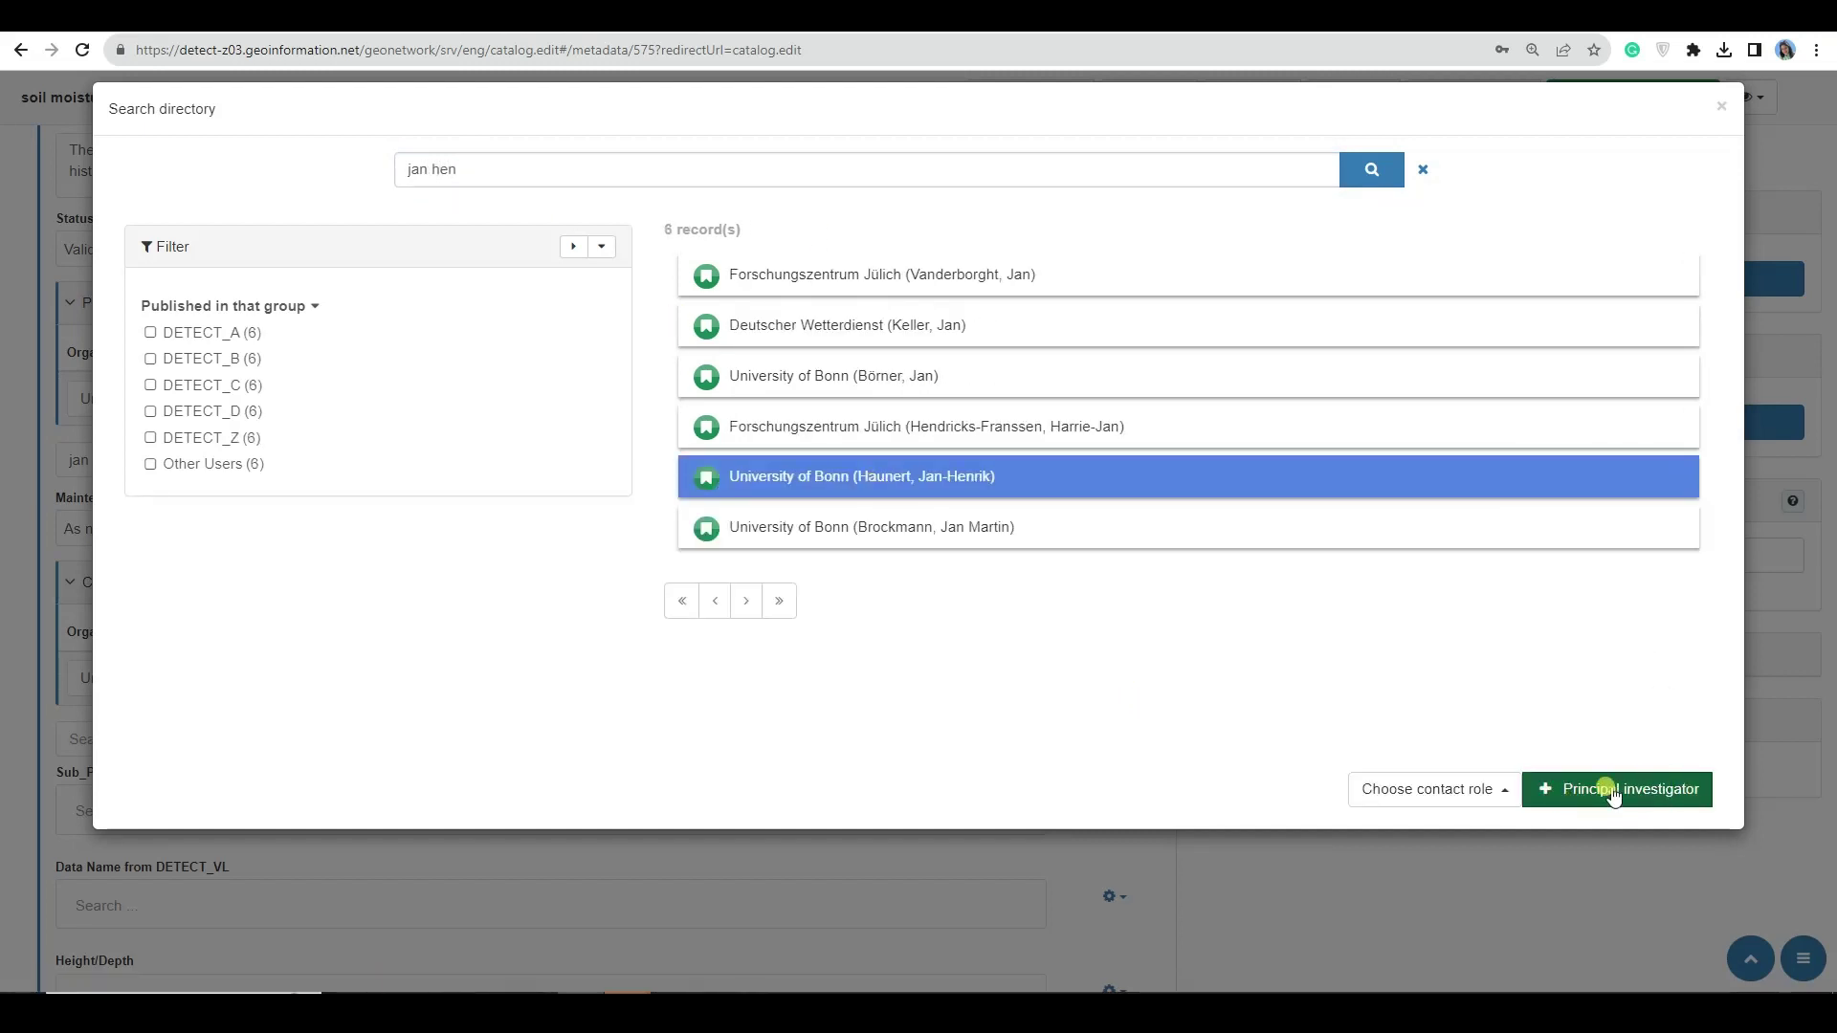
{"action": "left_click", "coordinate": [1531, 794]}
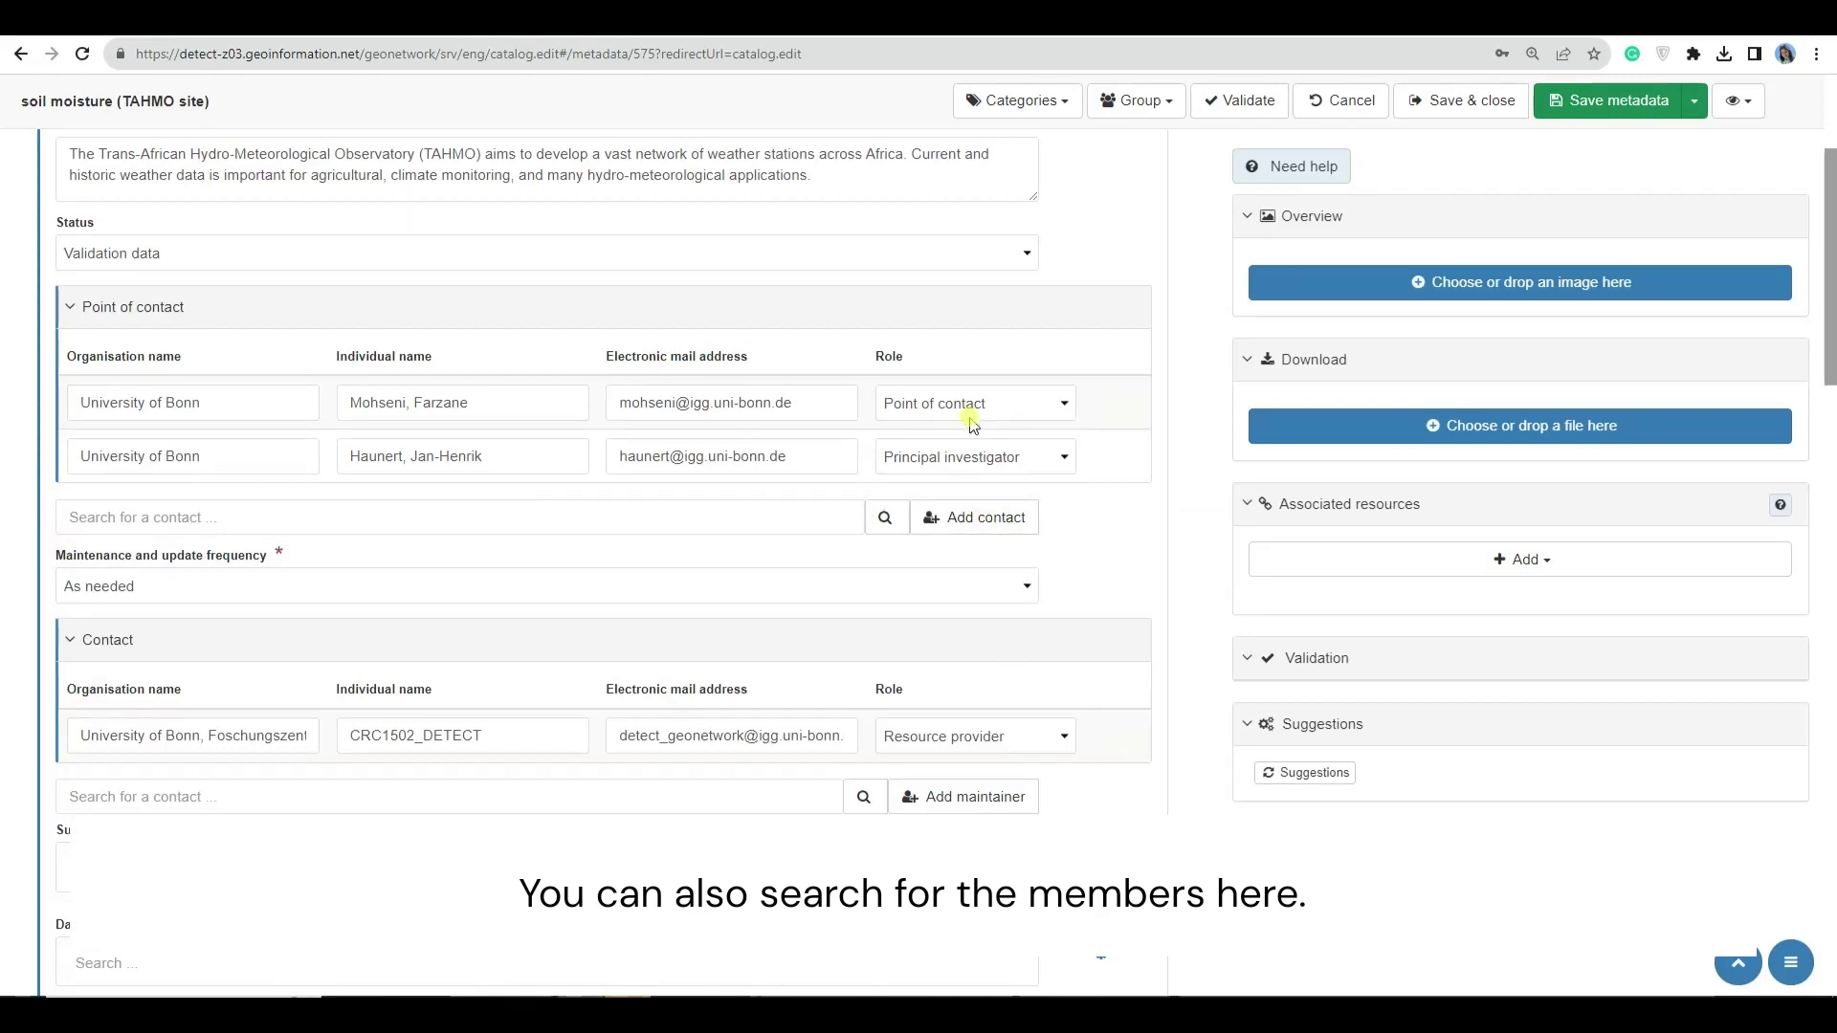
- Search the form's quick contact field for the principal investigator, correcting the spelling
{"action": "left_click", "coordinate": [425, 526]}
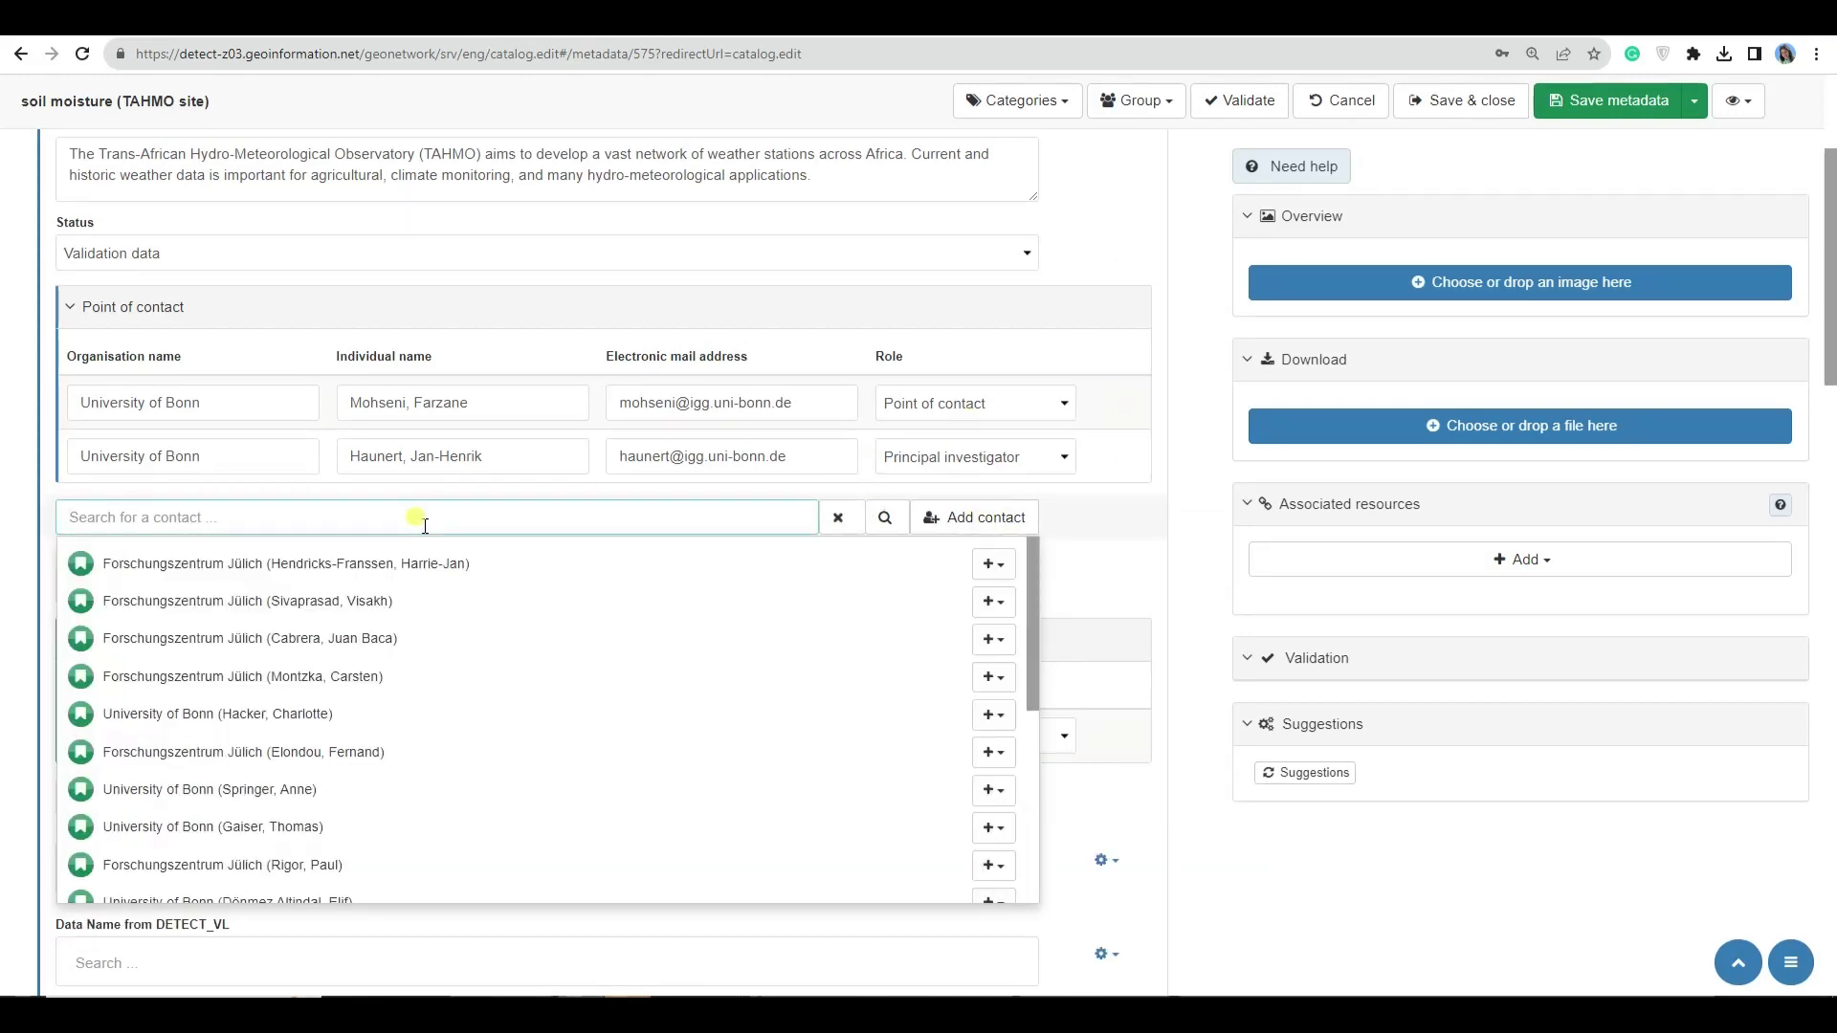
{"action": "type", "text": "jan"}
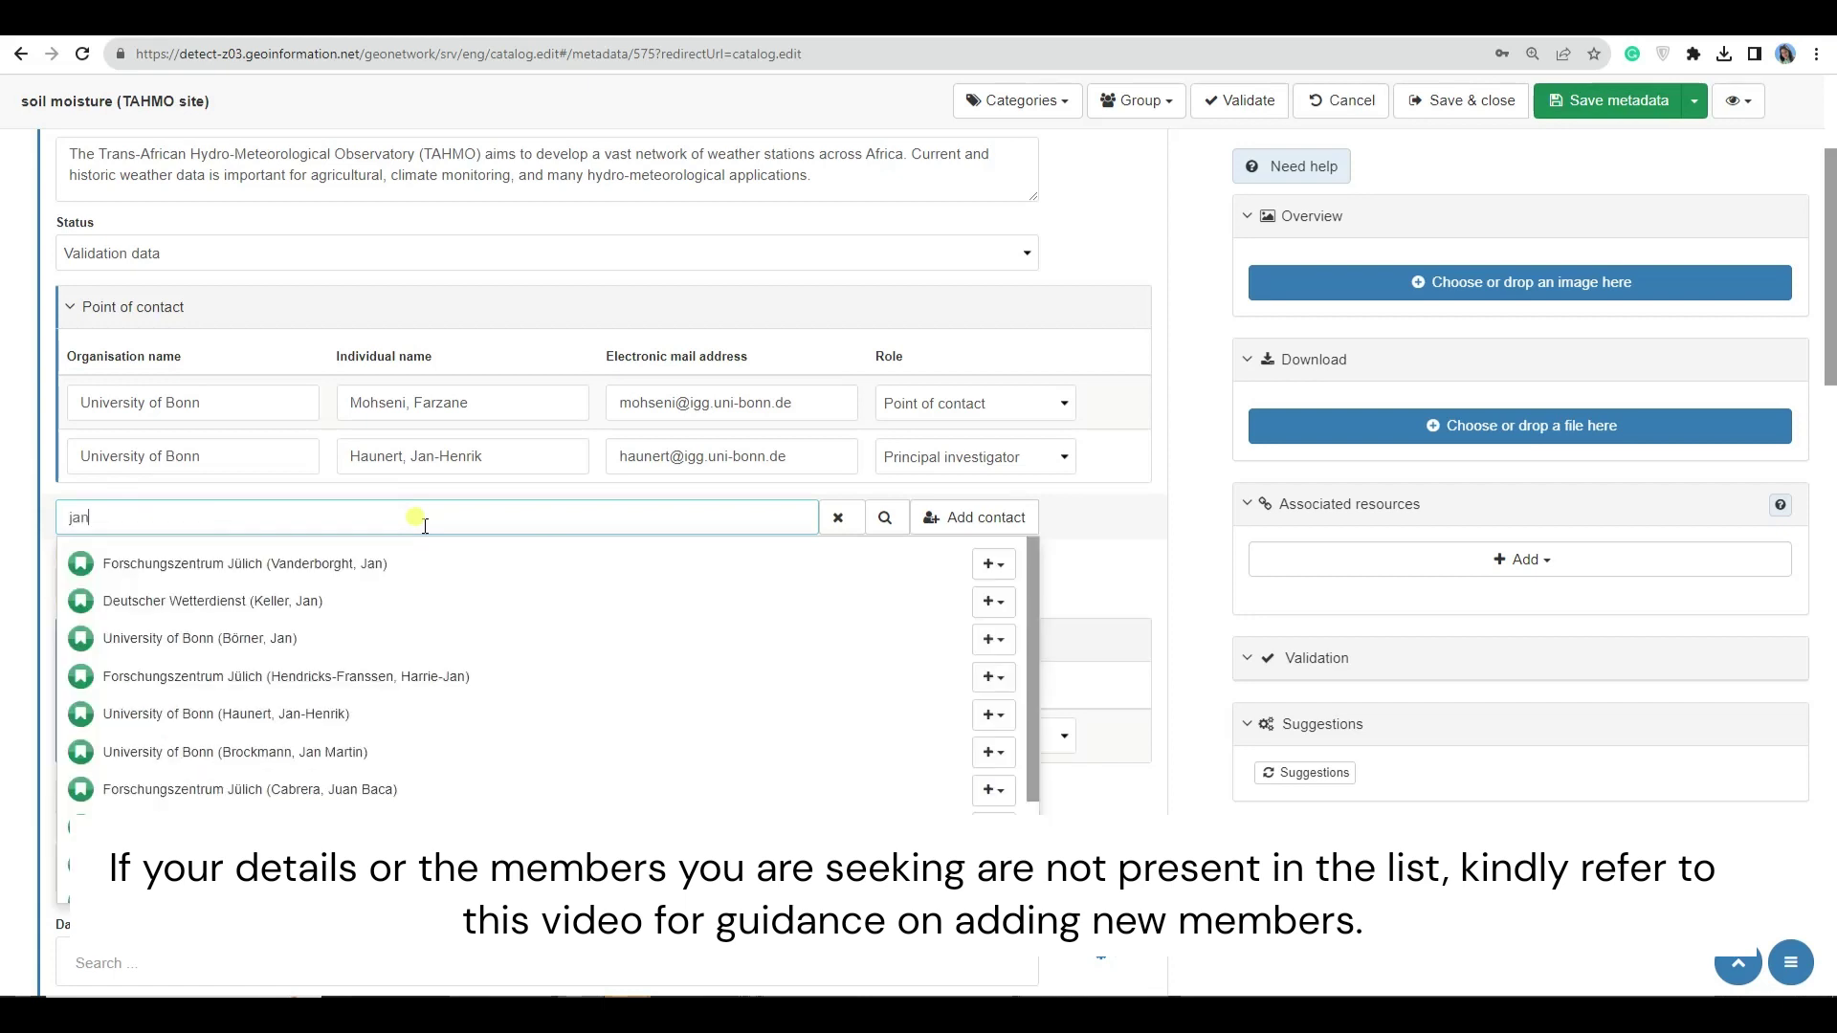
{"action": "type", "text": " her"}
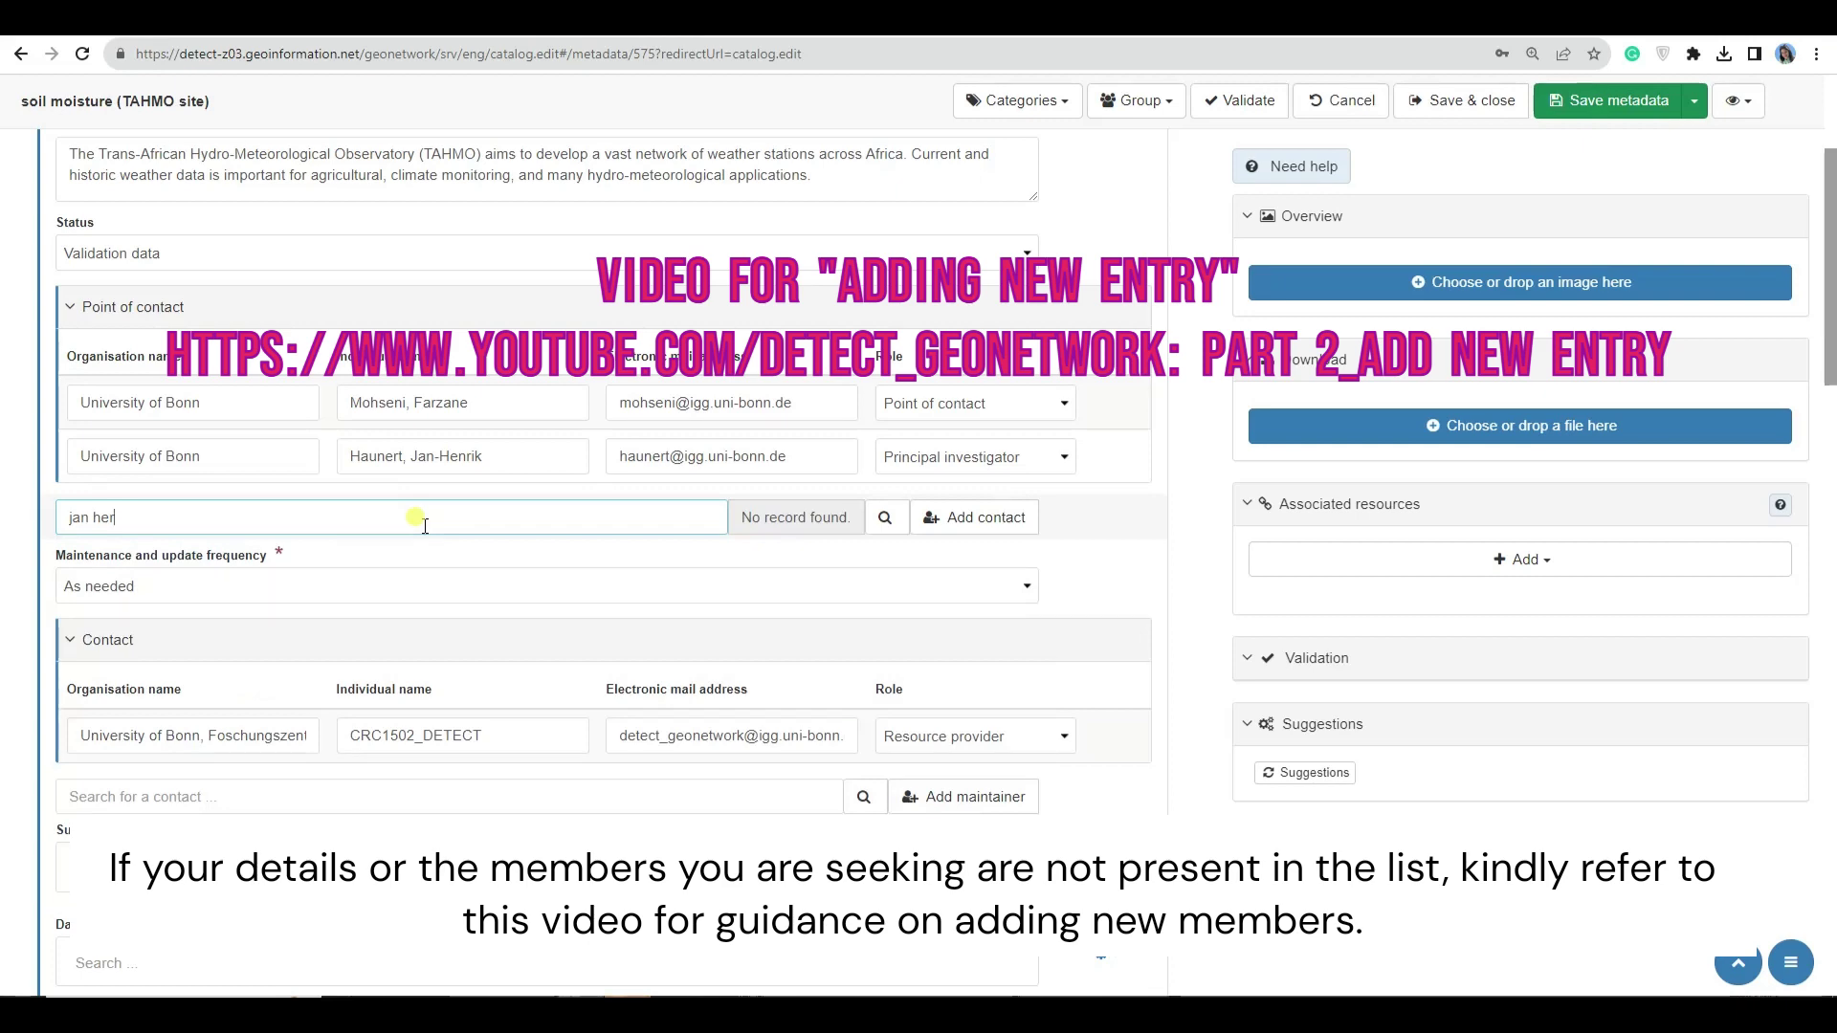
{"action": "key", "text": "BackSpace"}
{"action": "type", "text": "nri"}
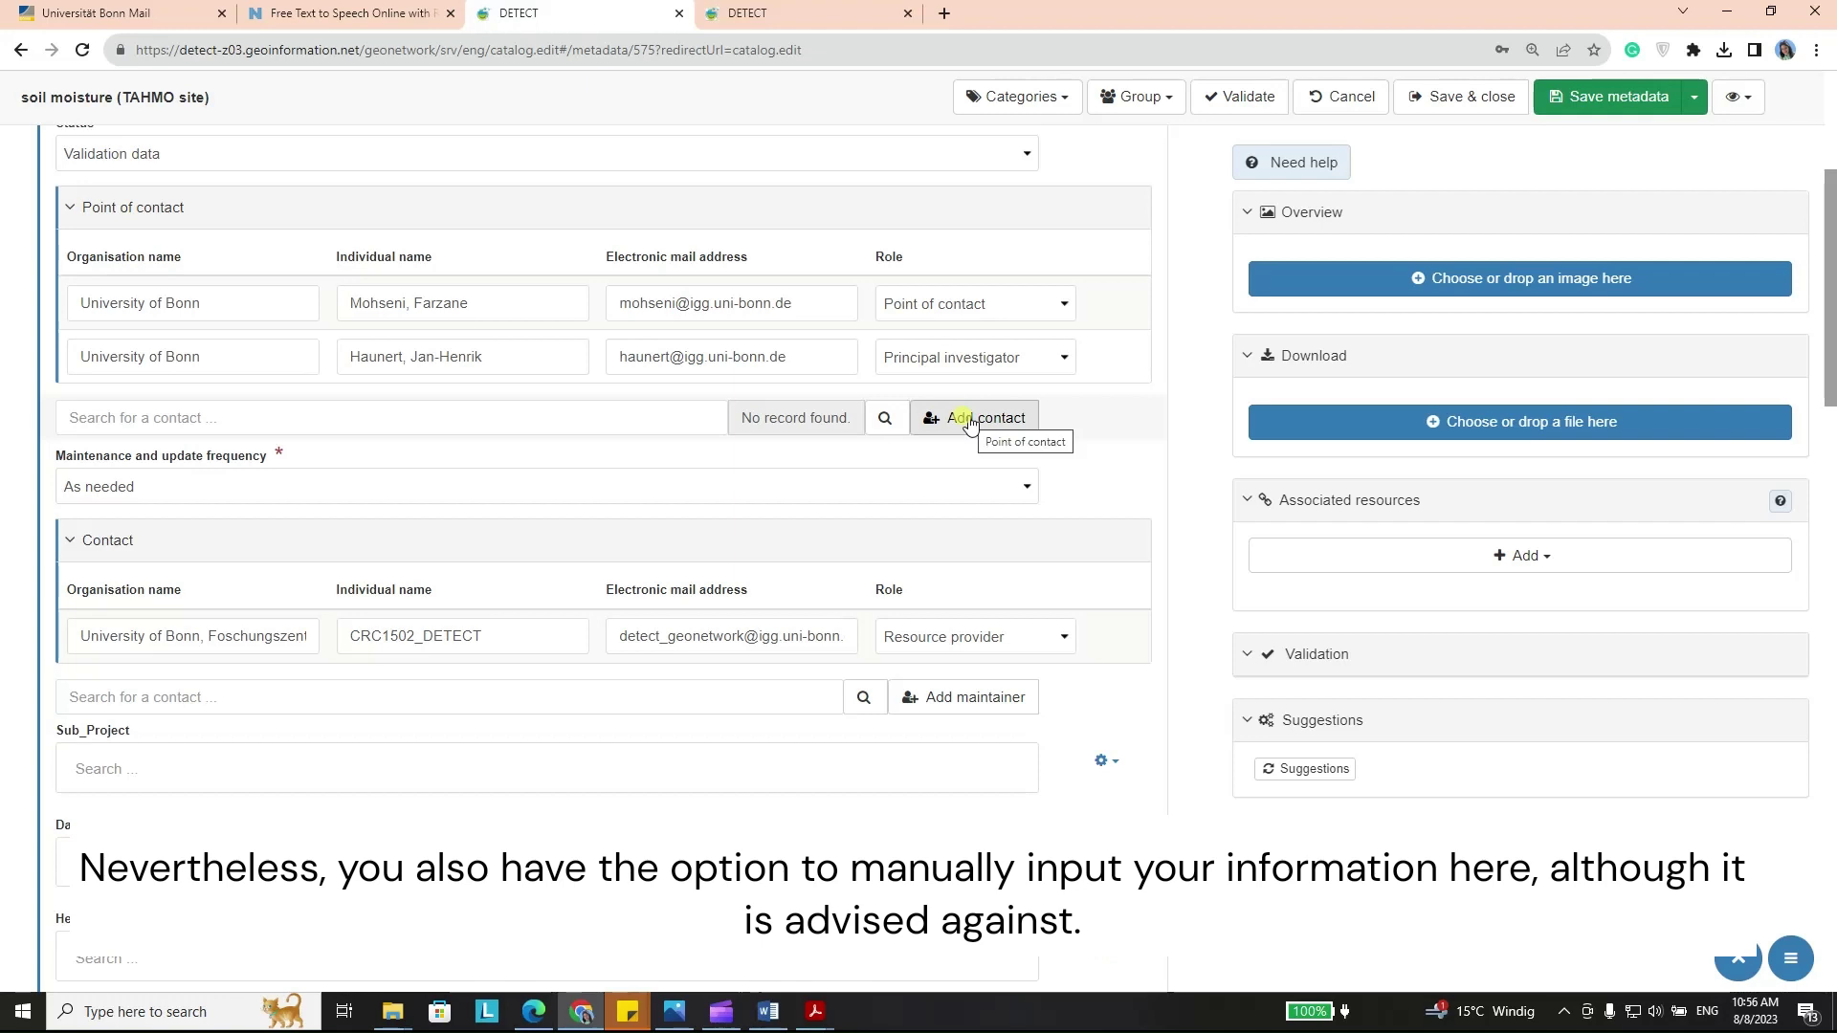
{"action": "left_click", "coordinate": [971, 422]}
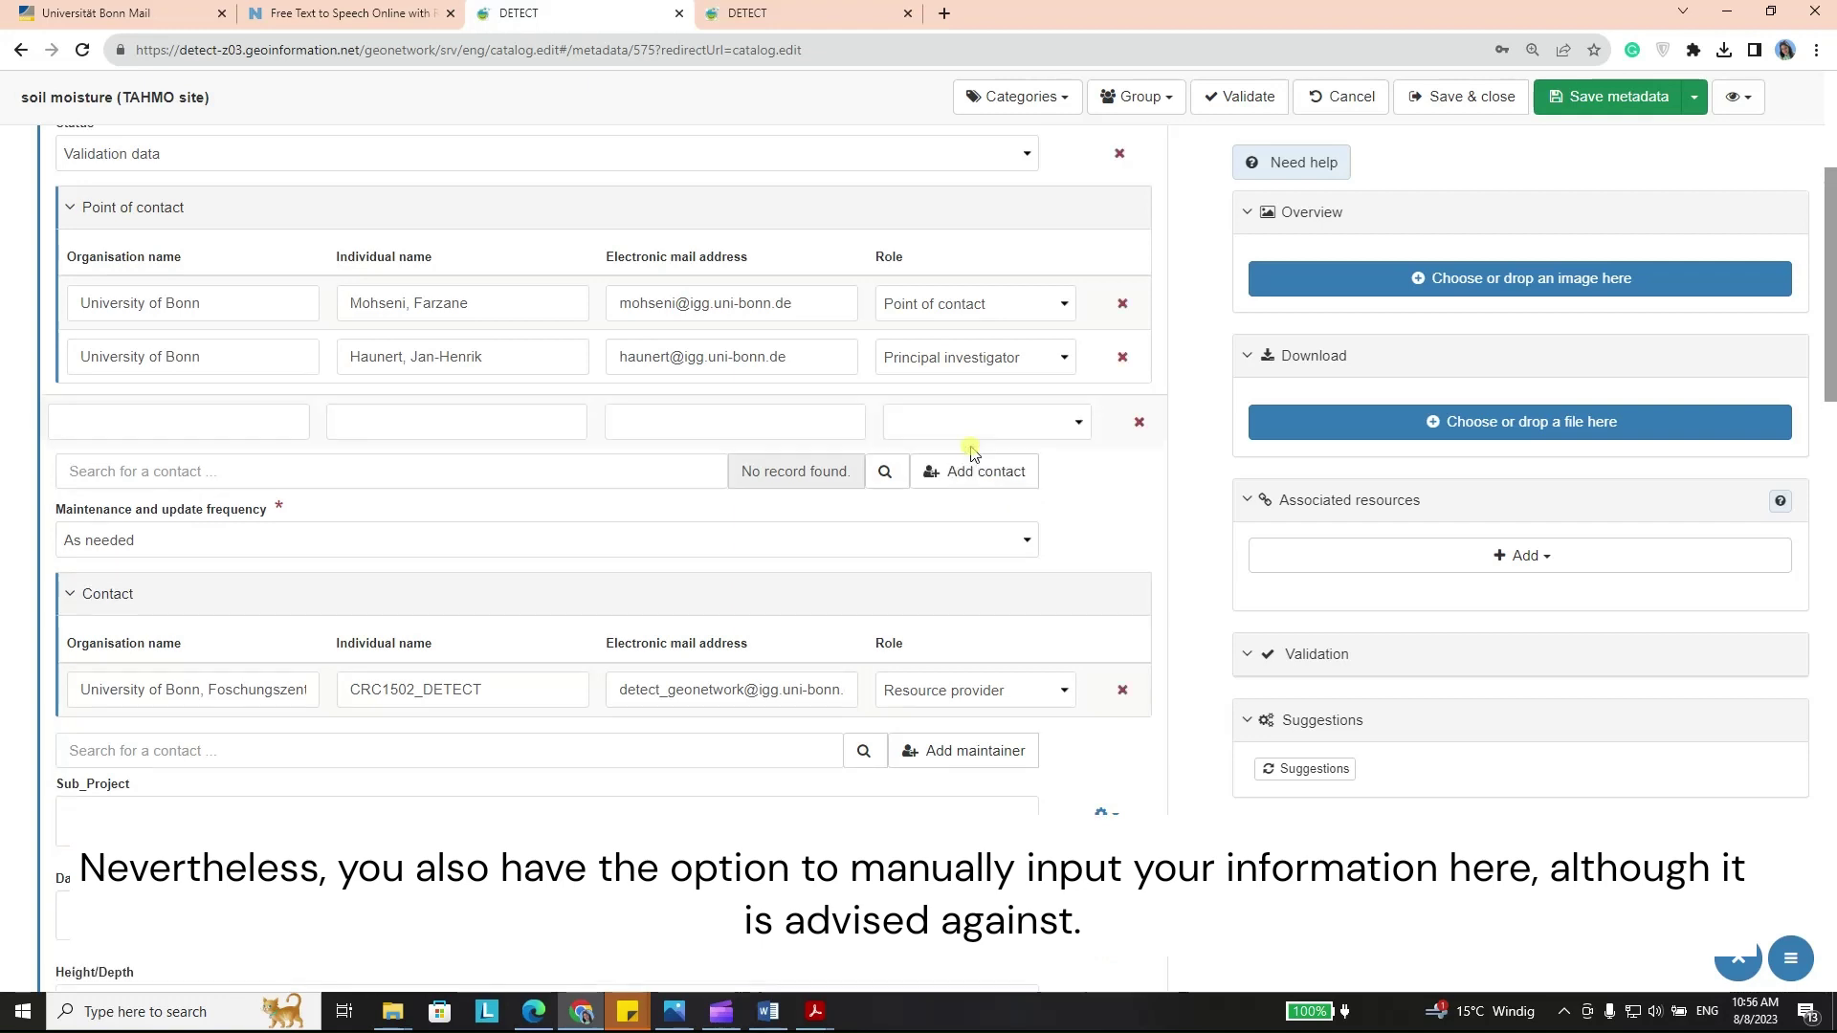
{"action": "left_click", "coordinate": [163, 415]}
{"action": "type", "text": "university of Bonn"}
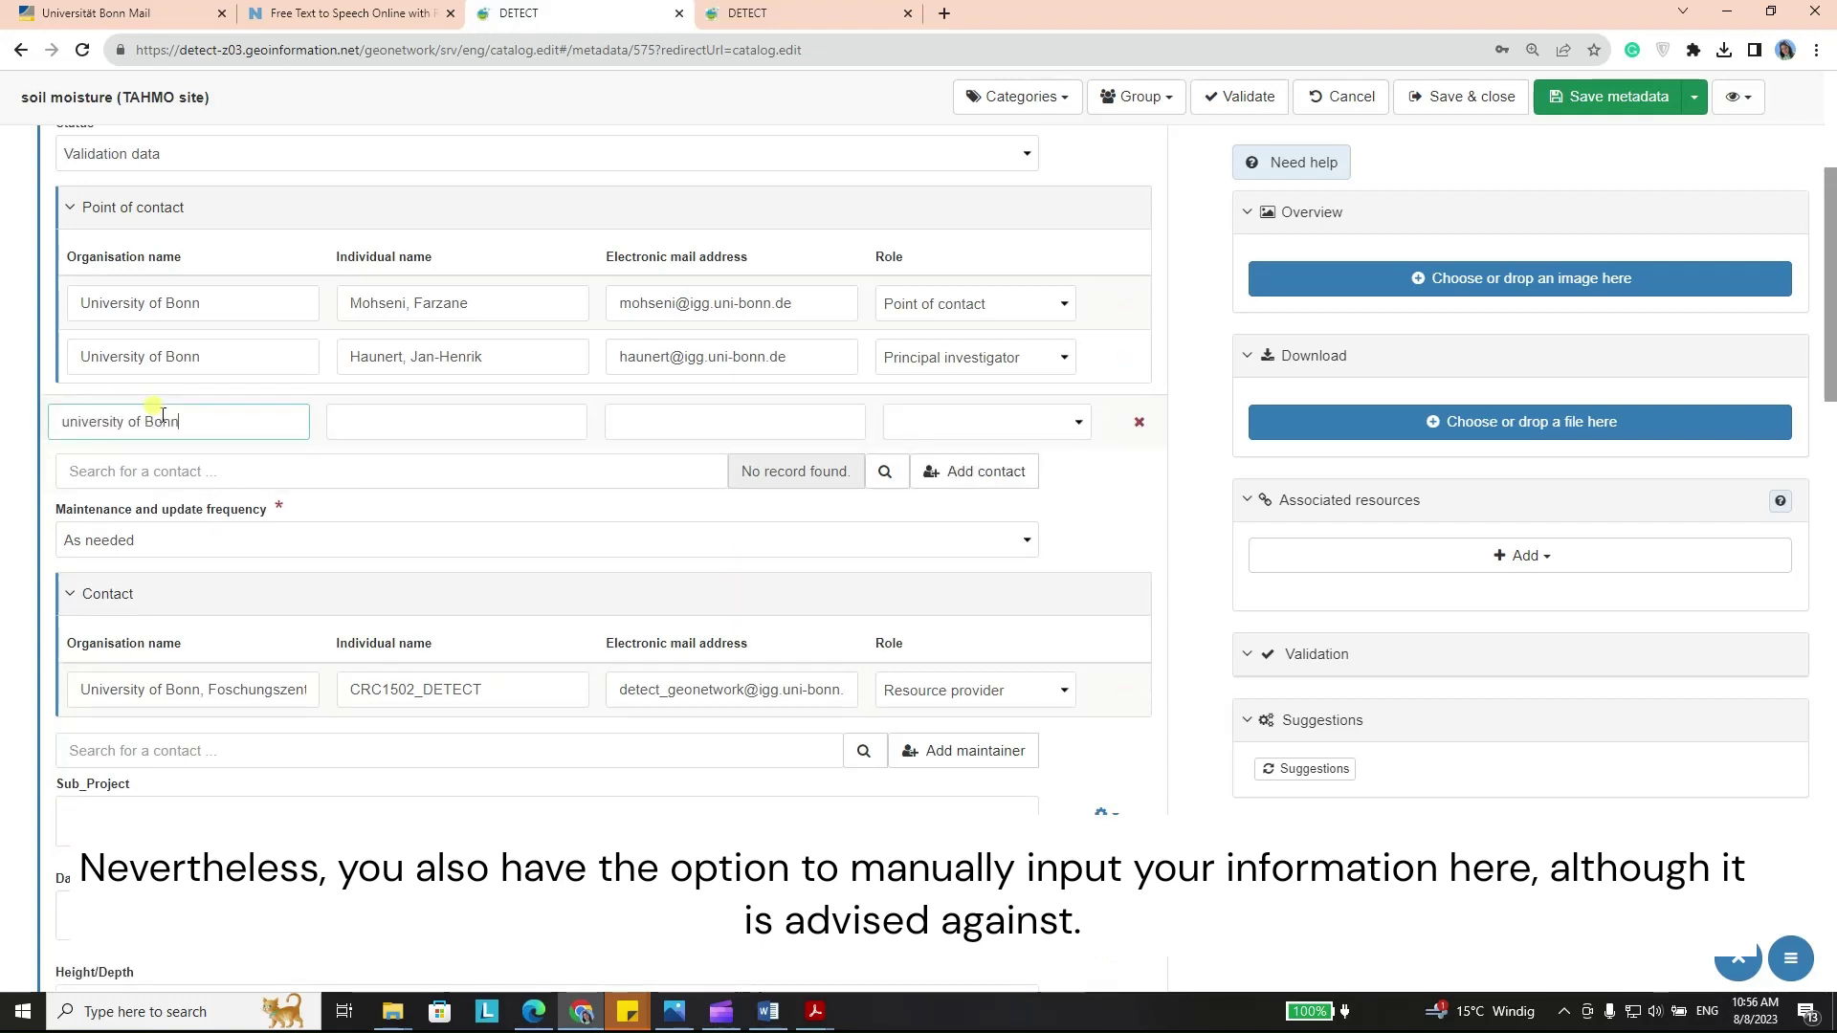
{"action": "left_click", "coordinate": [402, 426]}
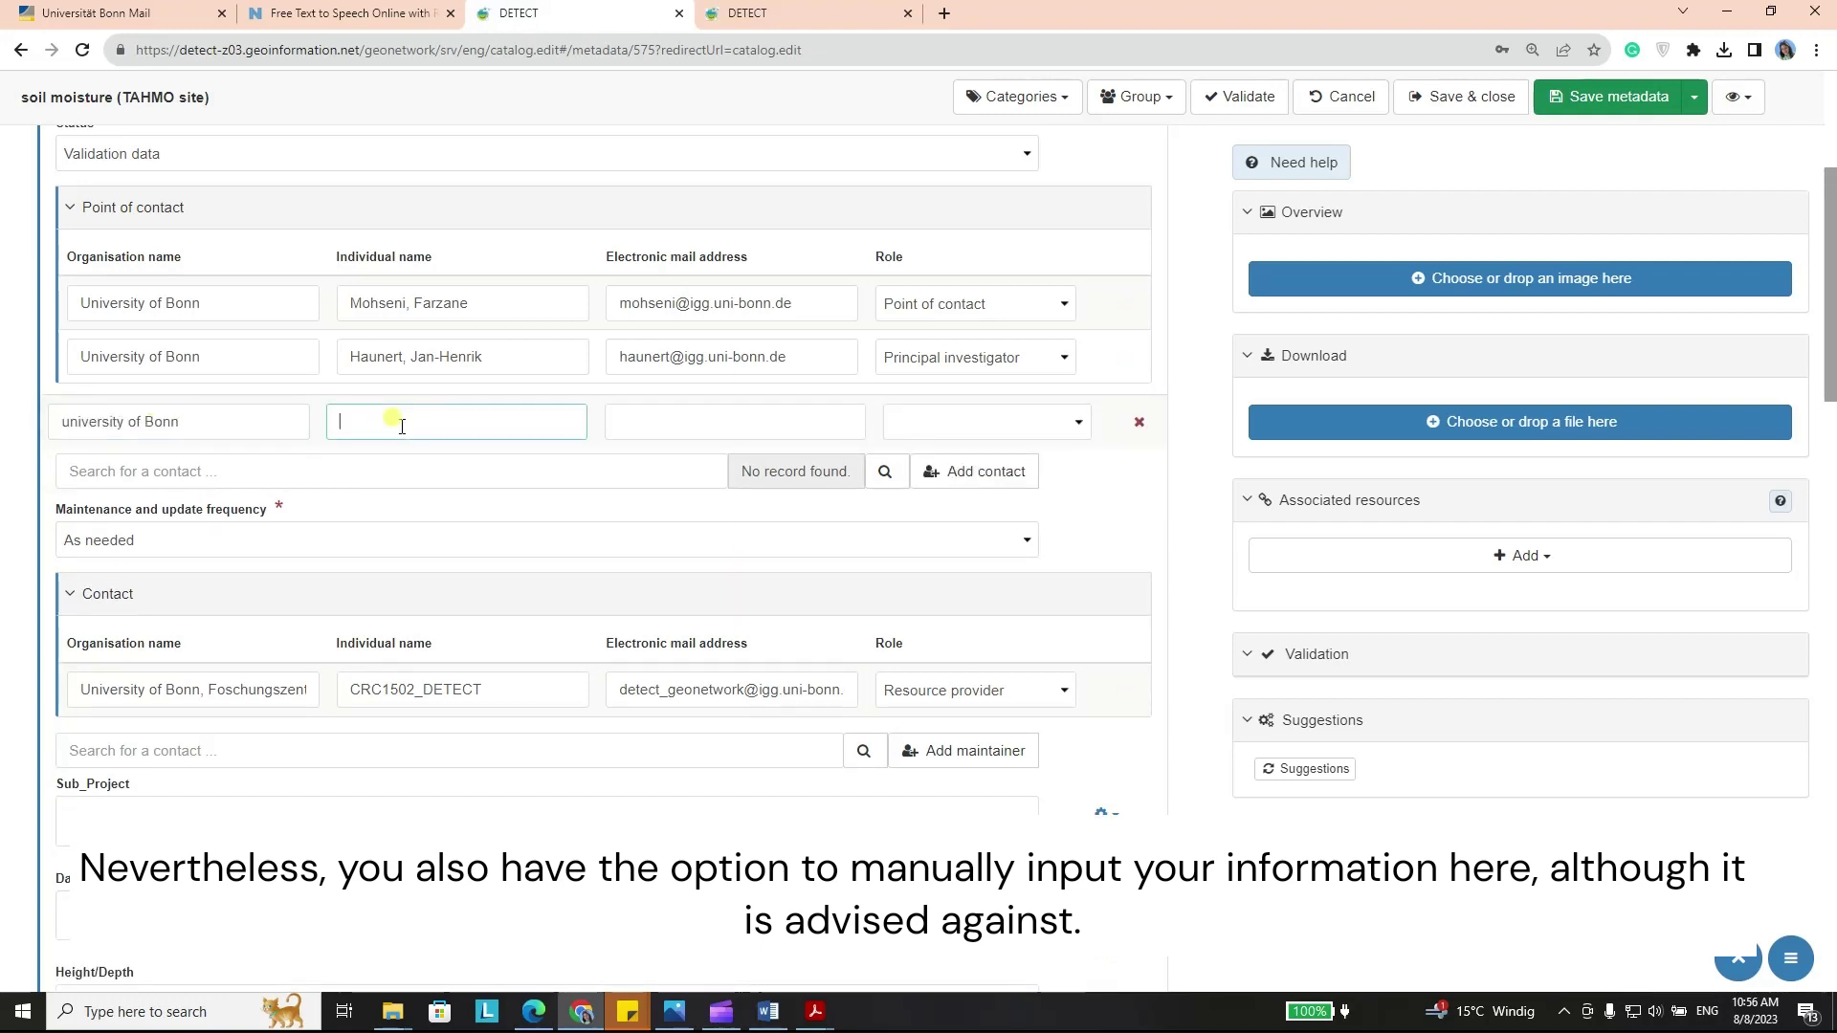
{"action": "left_click", "coordinate": [685, 425]}
{"action": "left_click", "coordinate": [1075, 422]}
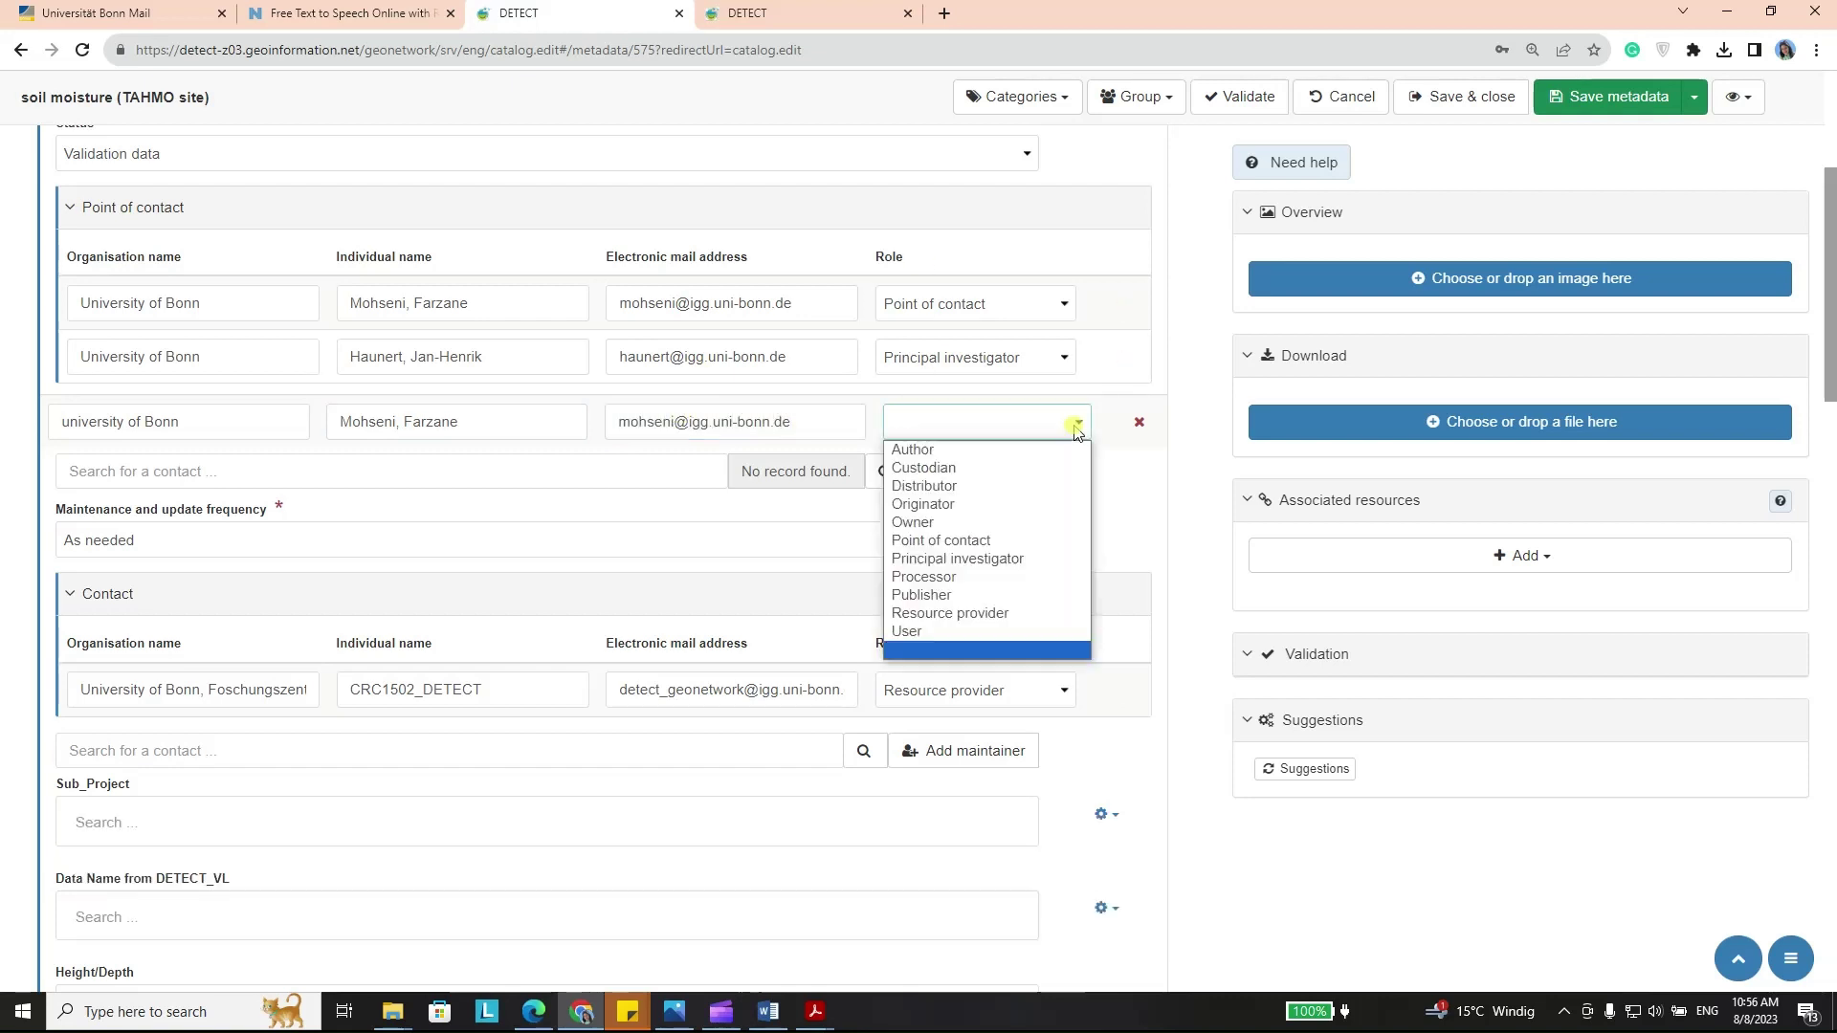
{"action": "left_click", "coordinate": [939, 528]}
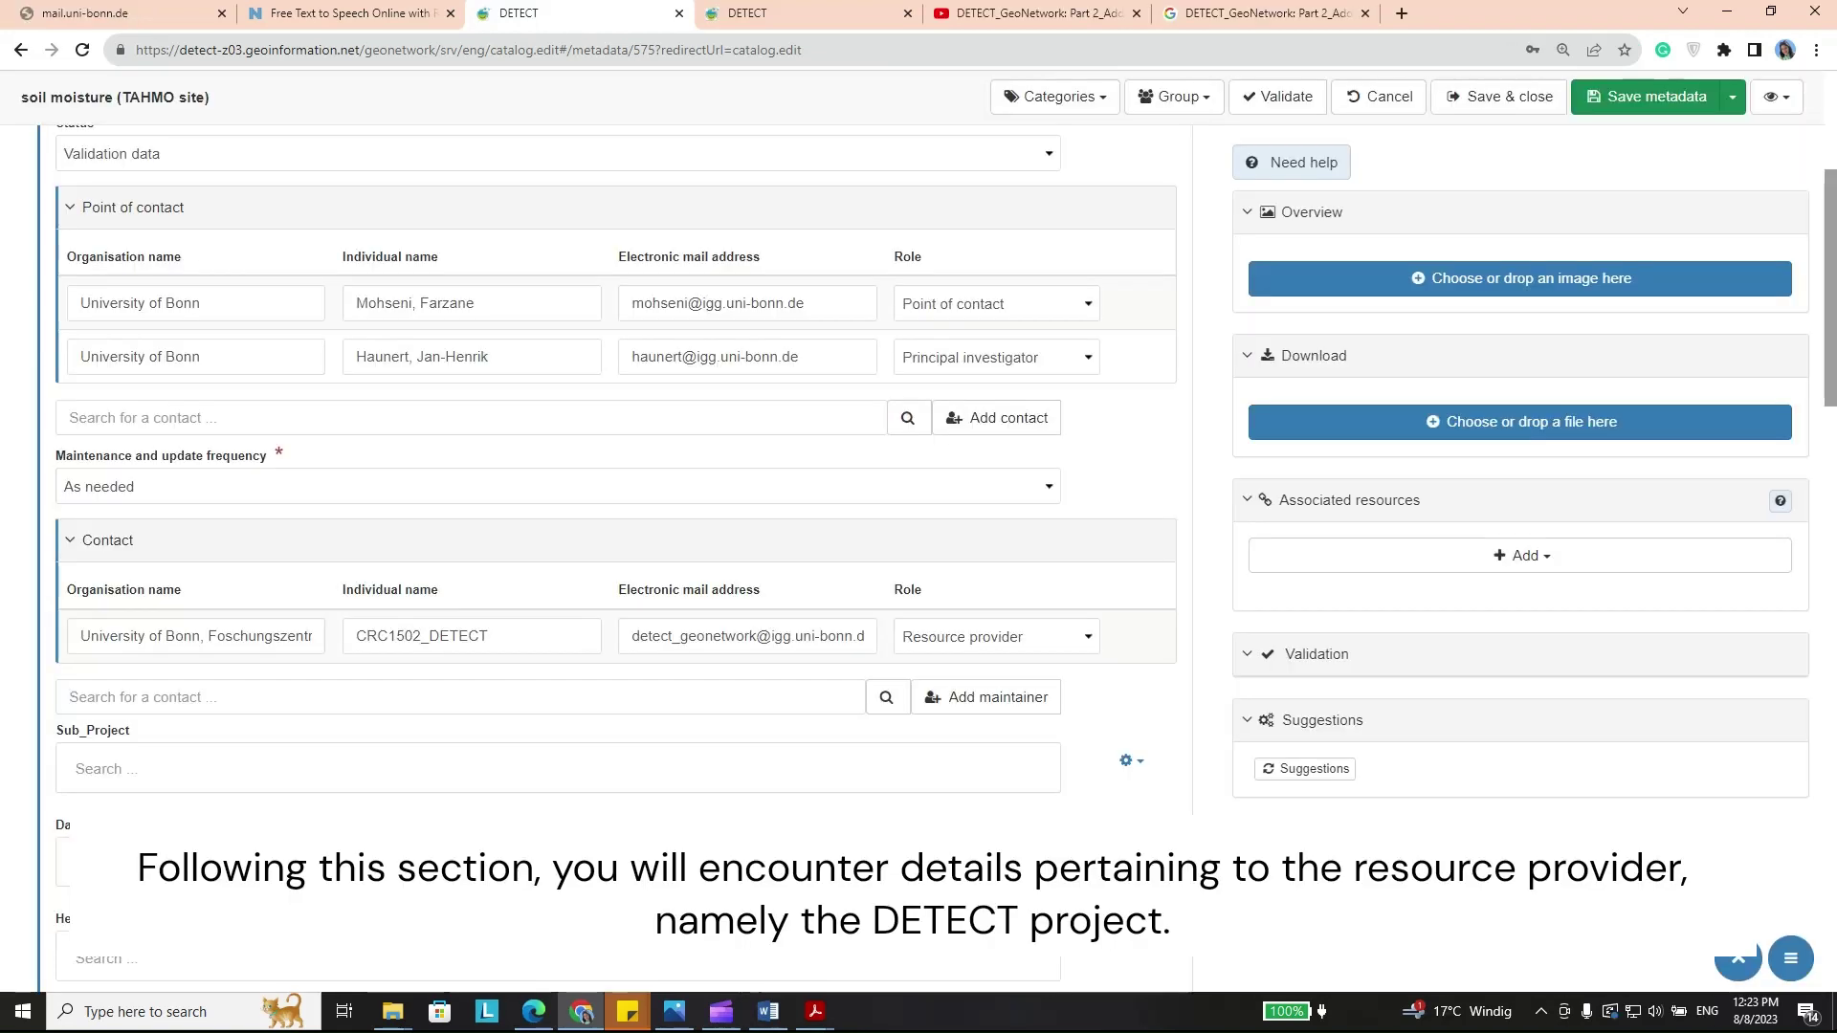
{"action": "scroll", "coordinate": [612, 555], "scroll_direction": "down", "scroll_amount": 2}
{"action": "scroll", "coordinate": [612, 478], "scroll_direction": "down", "scroll_amount": 1}
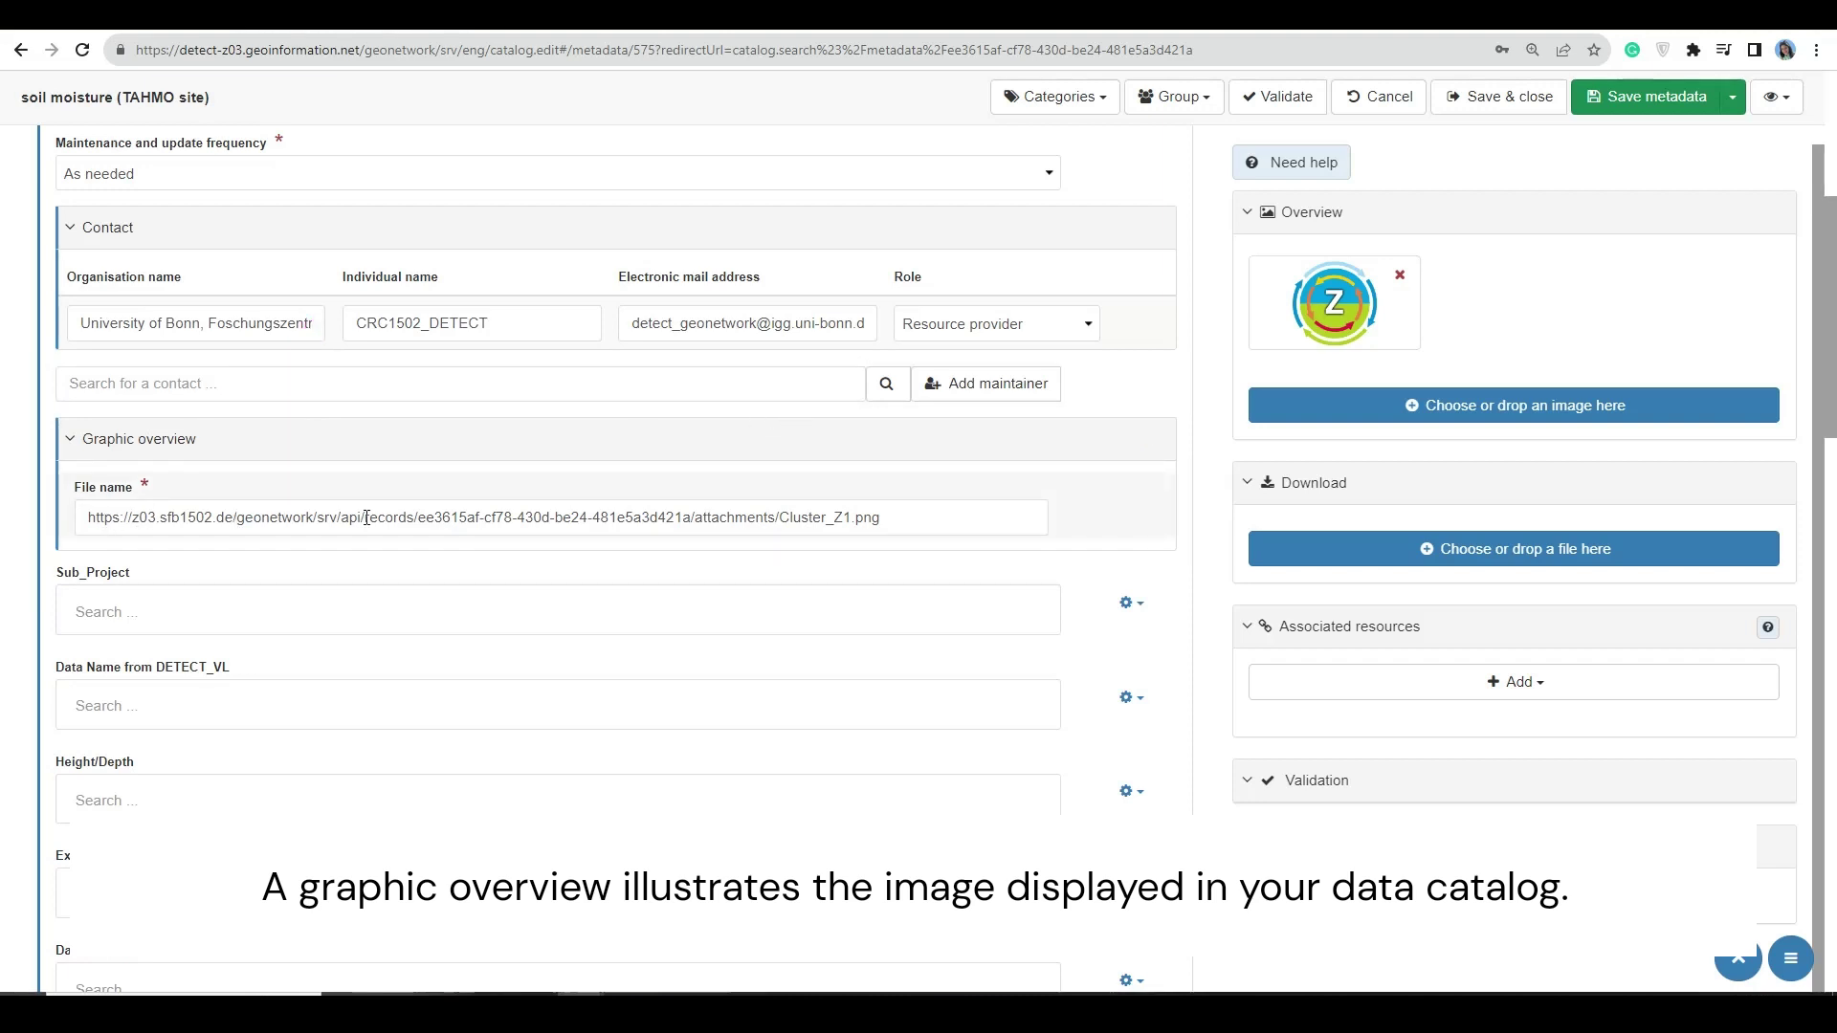
{"action": "left_click_drag", "start_coordinate": [926, 521], "coordinate": [79, 506]}
{"action": "left_click", "coordinate": [284, 517]}
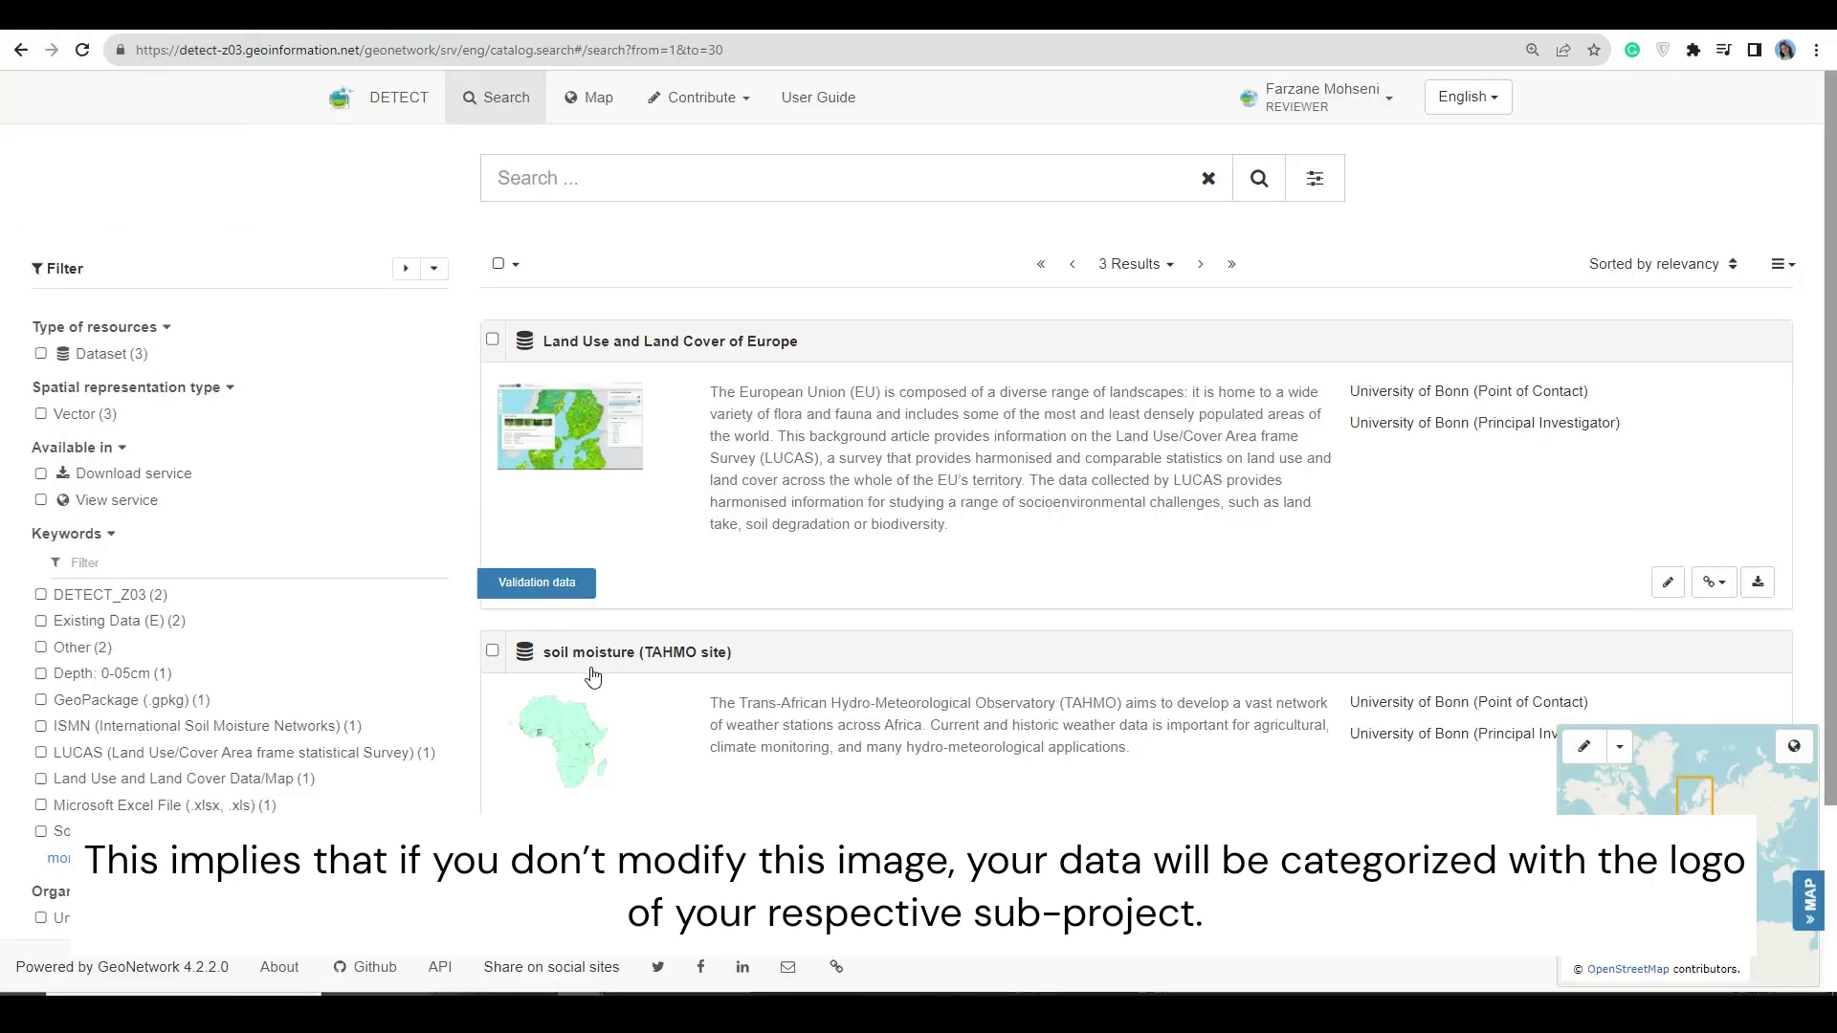
{"action": "scroll", "coordinate": [603, 728], "scroll_direction": "down", "scroll_amount": 3}
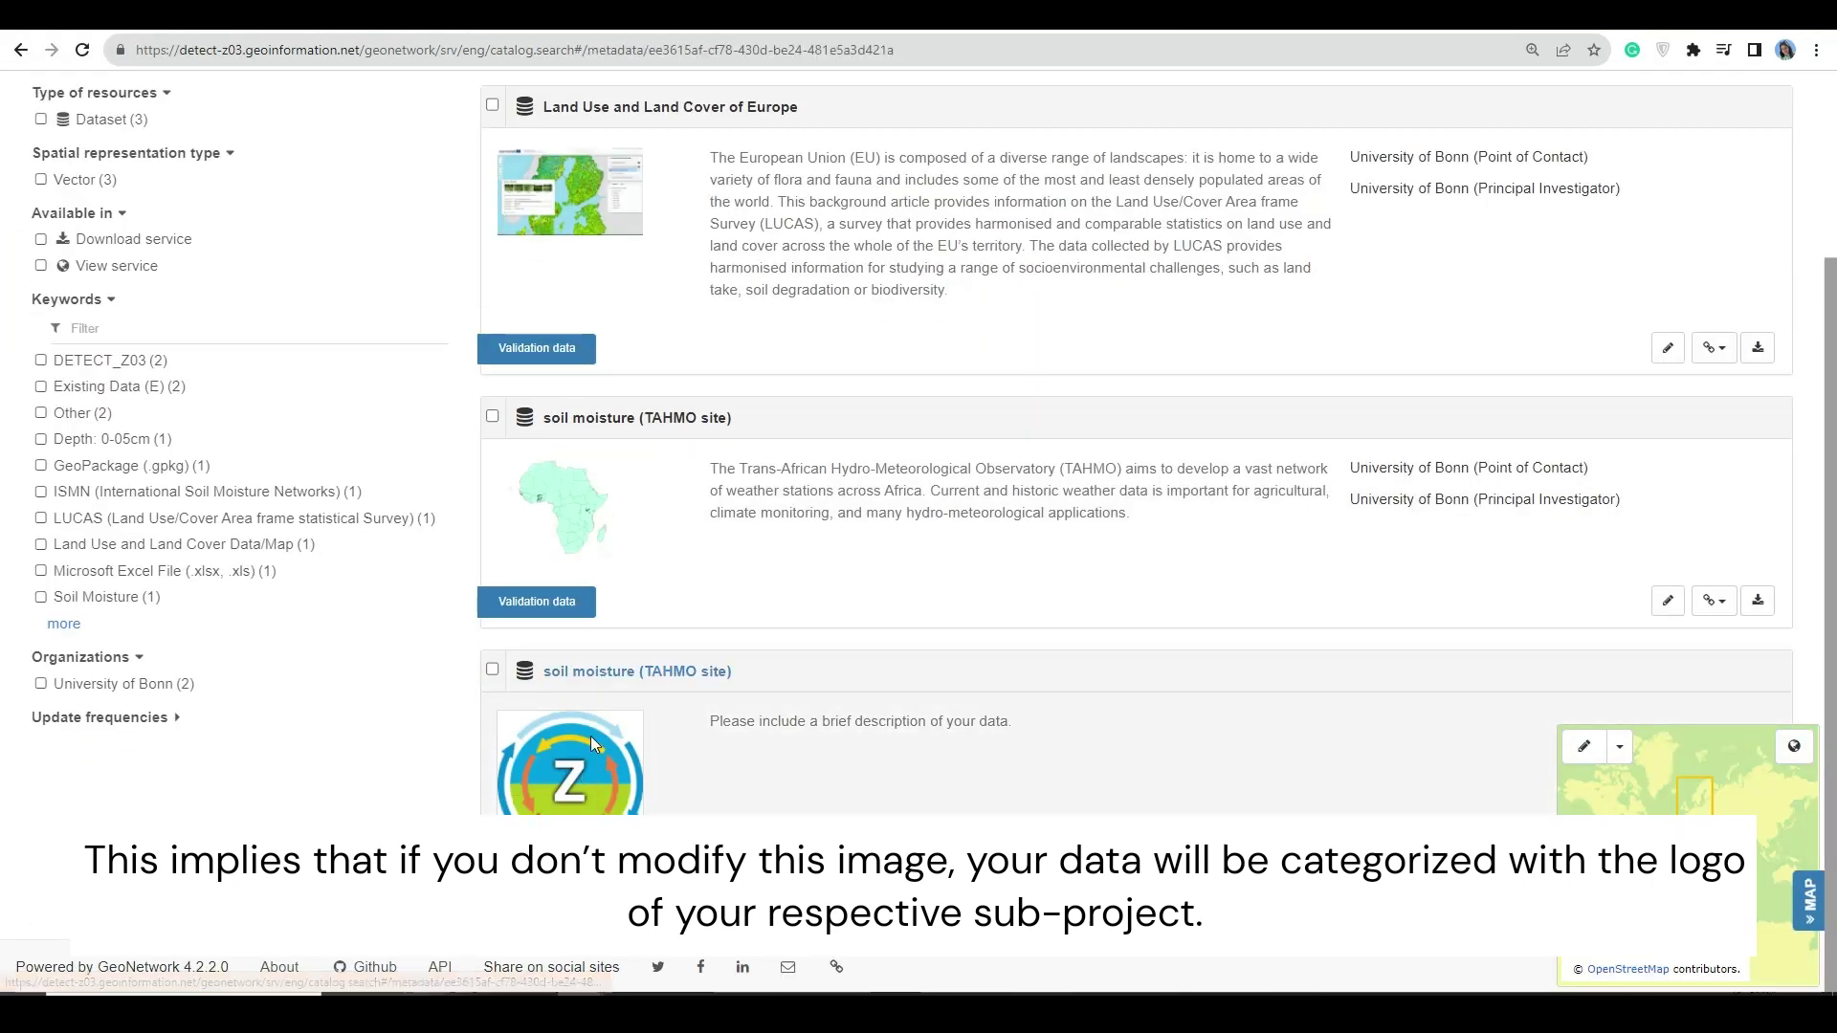
{"action": "left_click", "coordinate": [589, 736]}
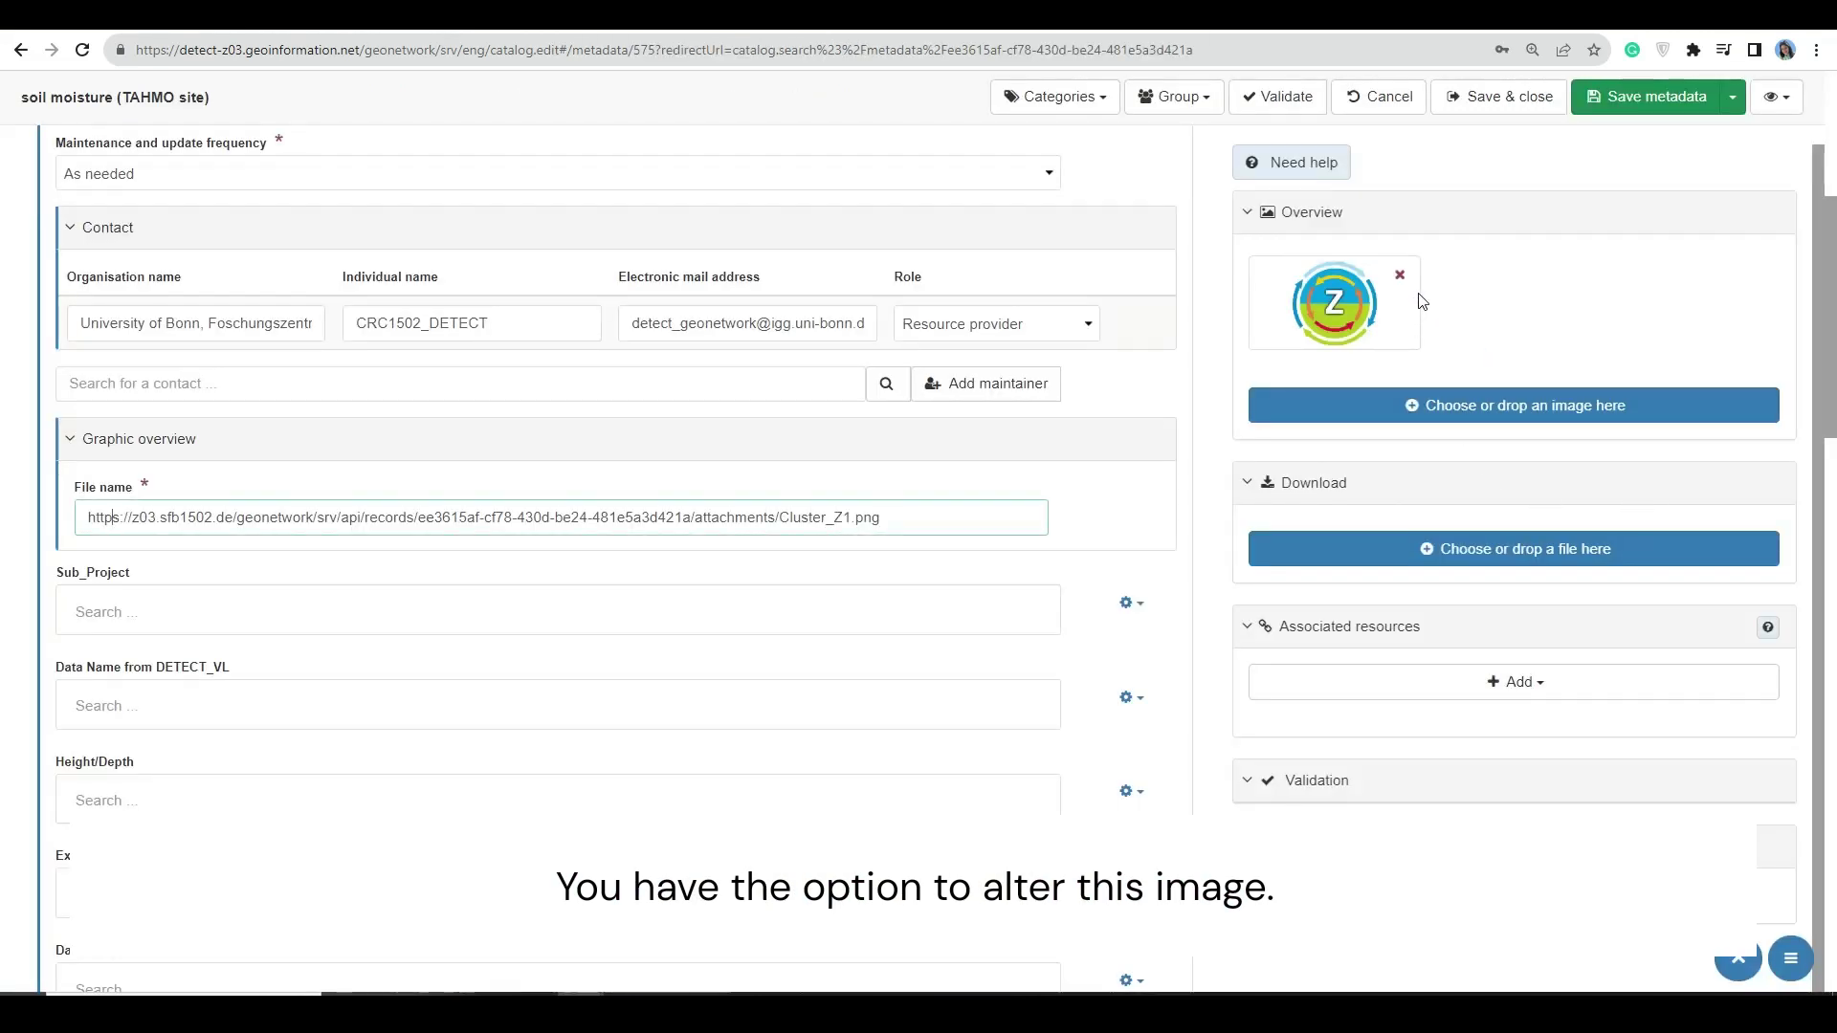
- Upload TAHMO.png from the SM_Africa folder as overview and delete the Cluster_Z1.png entry
{"action": "left_click", "coordinate": [1485, 407]}
{"action": "left_click", "coordinate": [779, 283]}
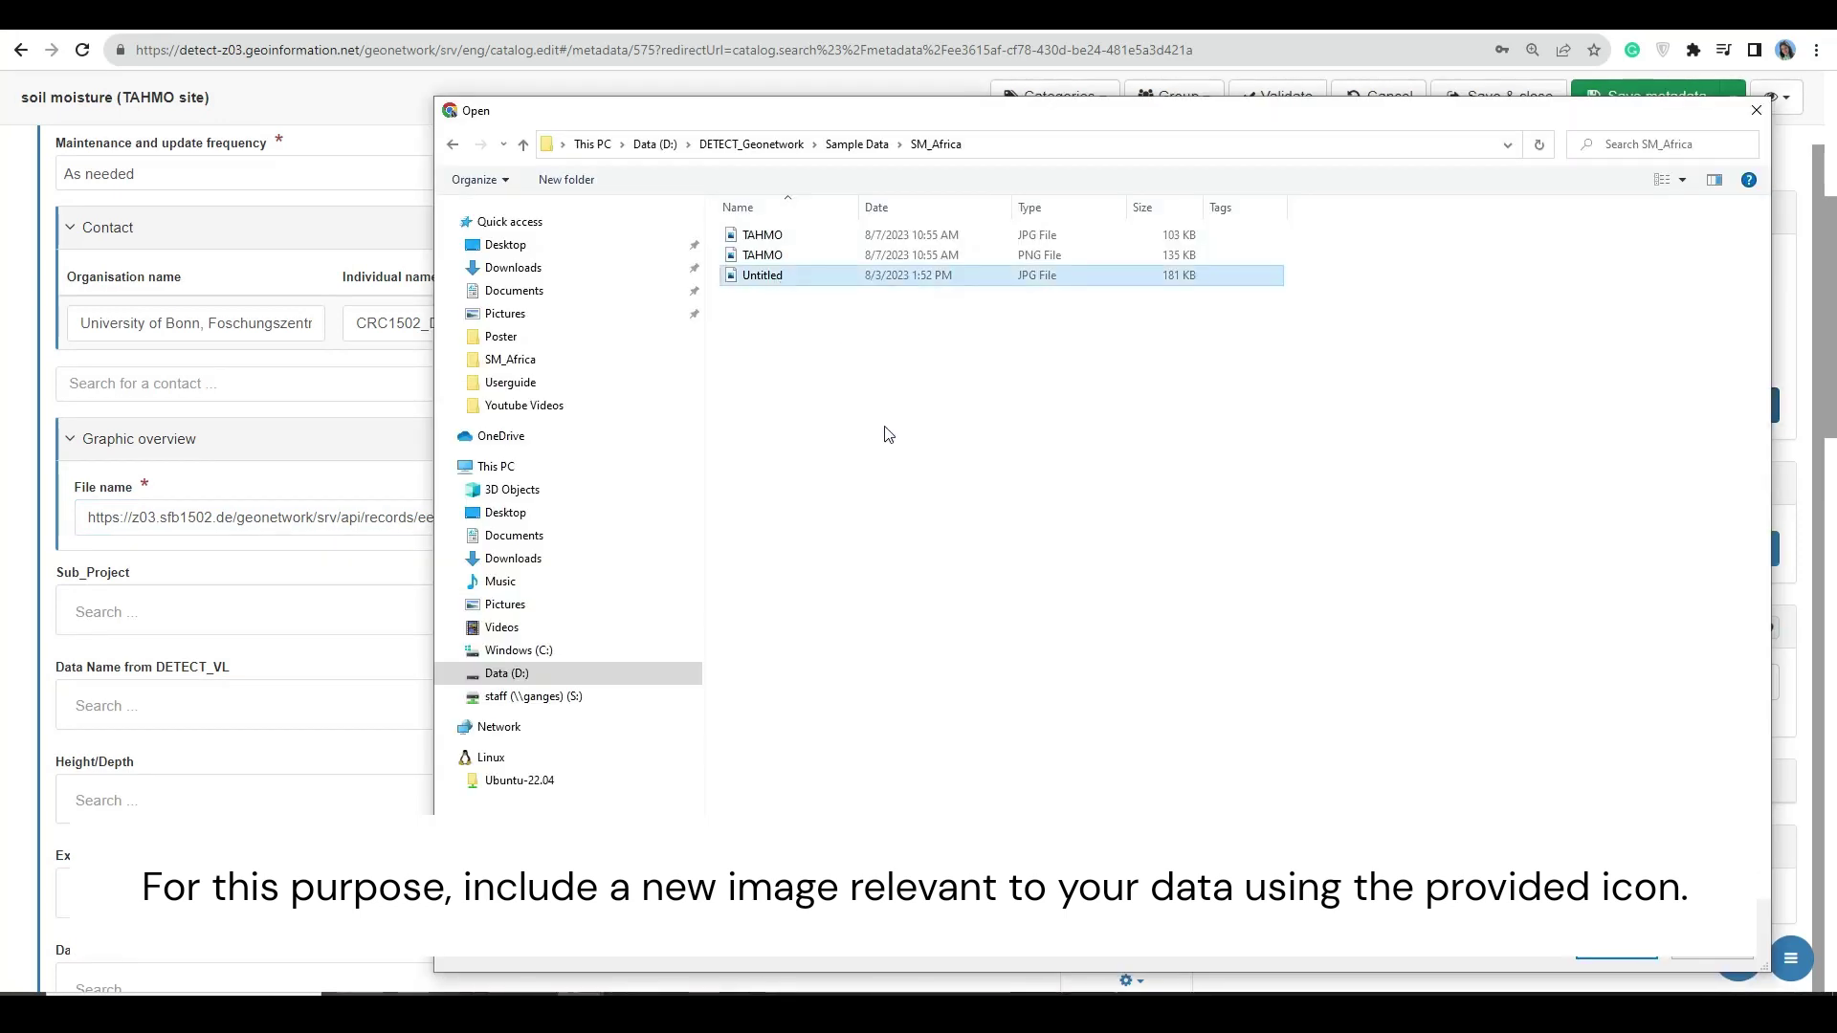
{"action": "key", "text": "Up"}
{"action": "left_click", "coordinate": [1633, 955]}
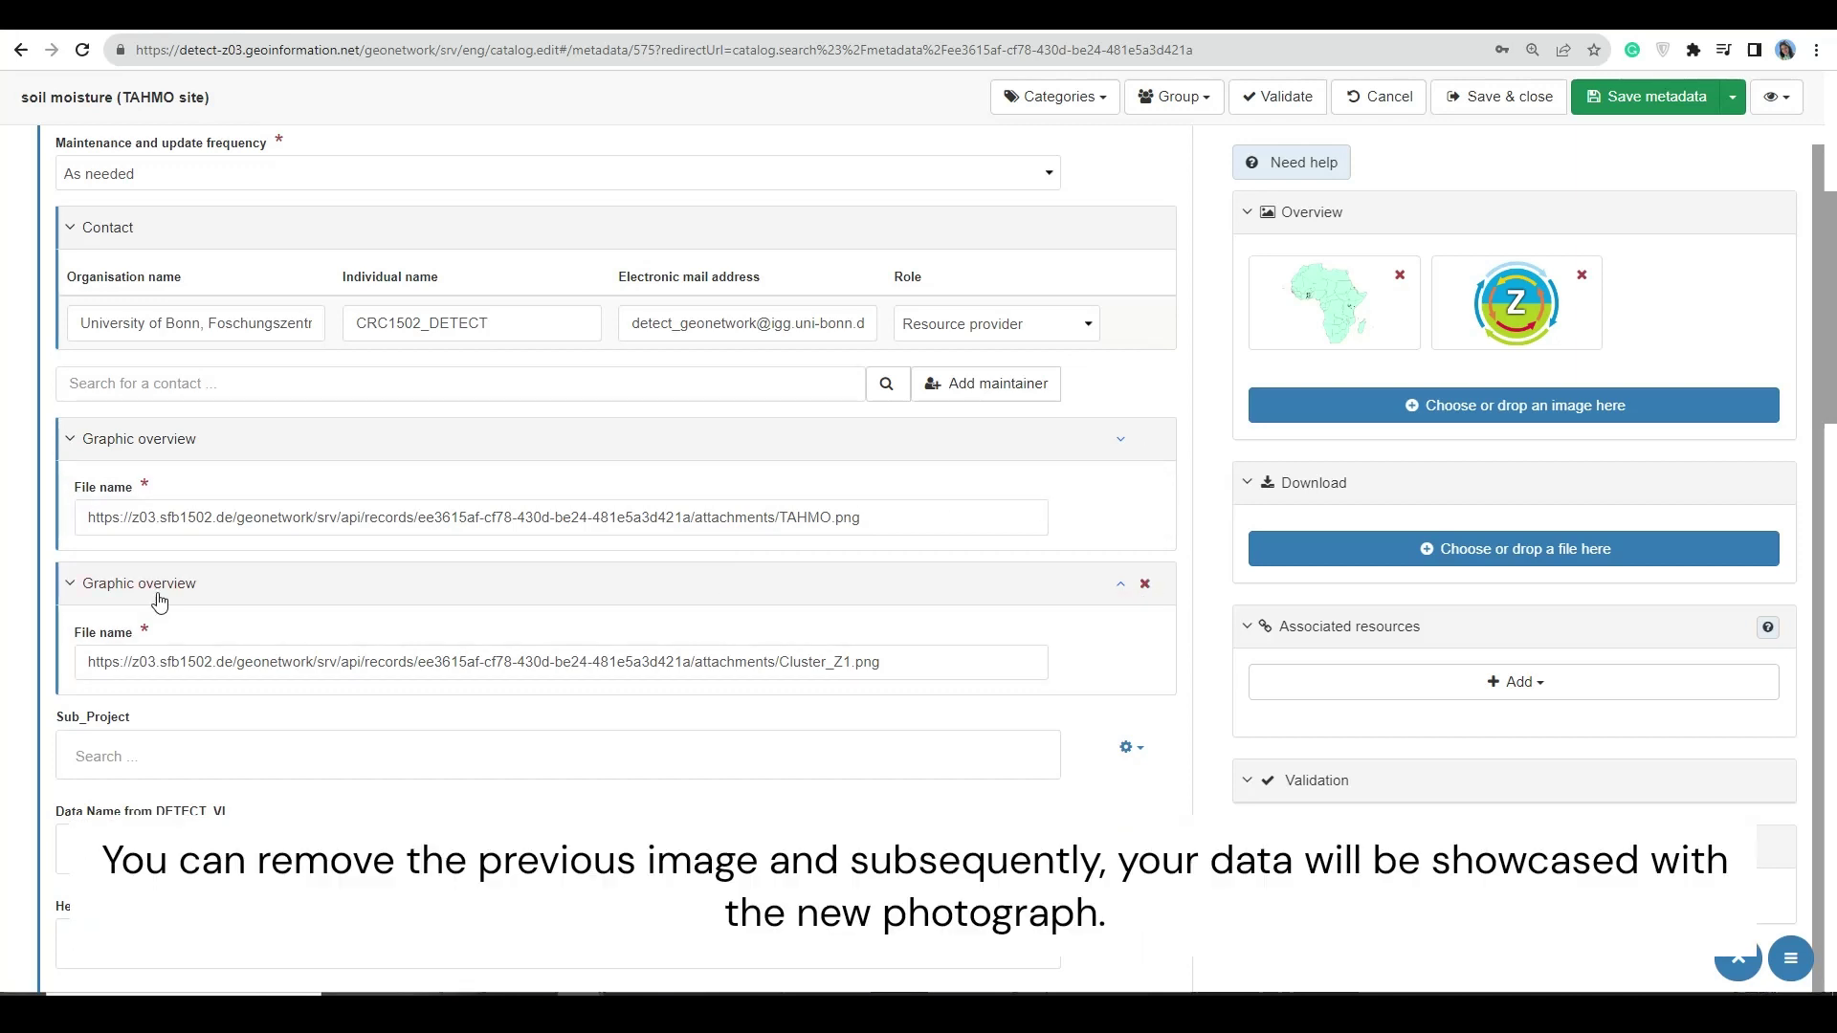
{"action": "left_click_drag", "start_coordinate": [781, 661], "coordinate": [882, 662]}
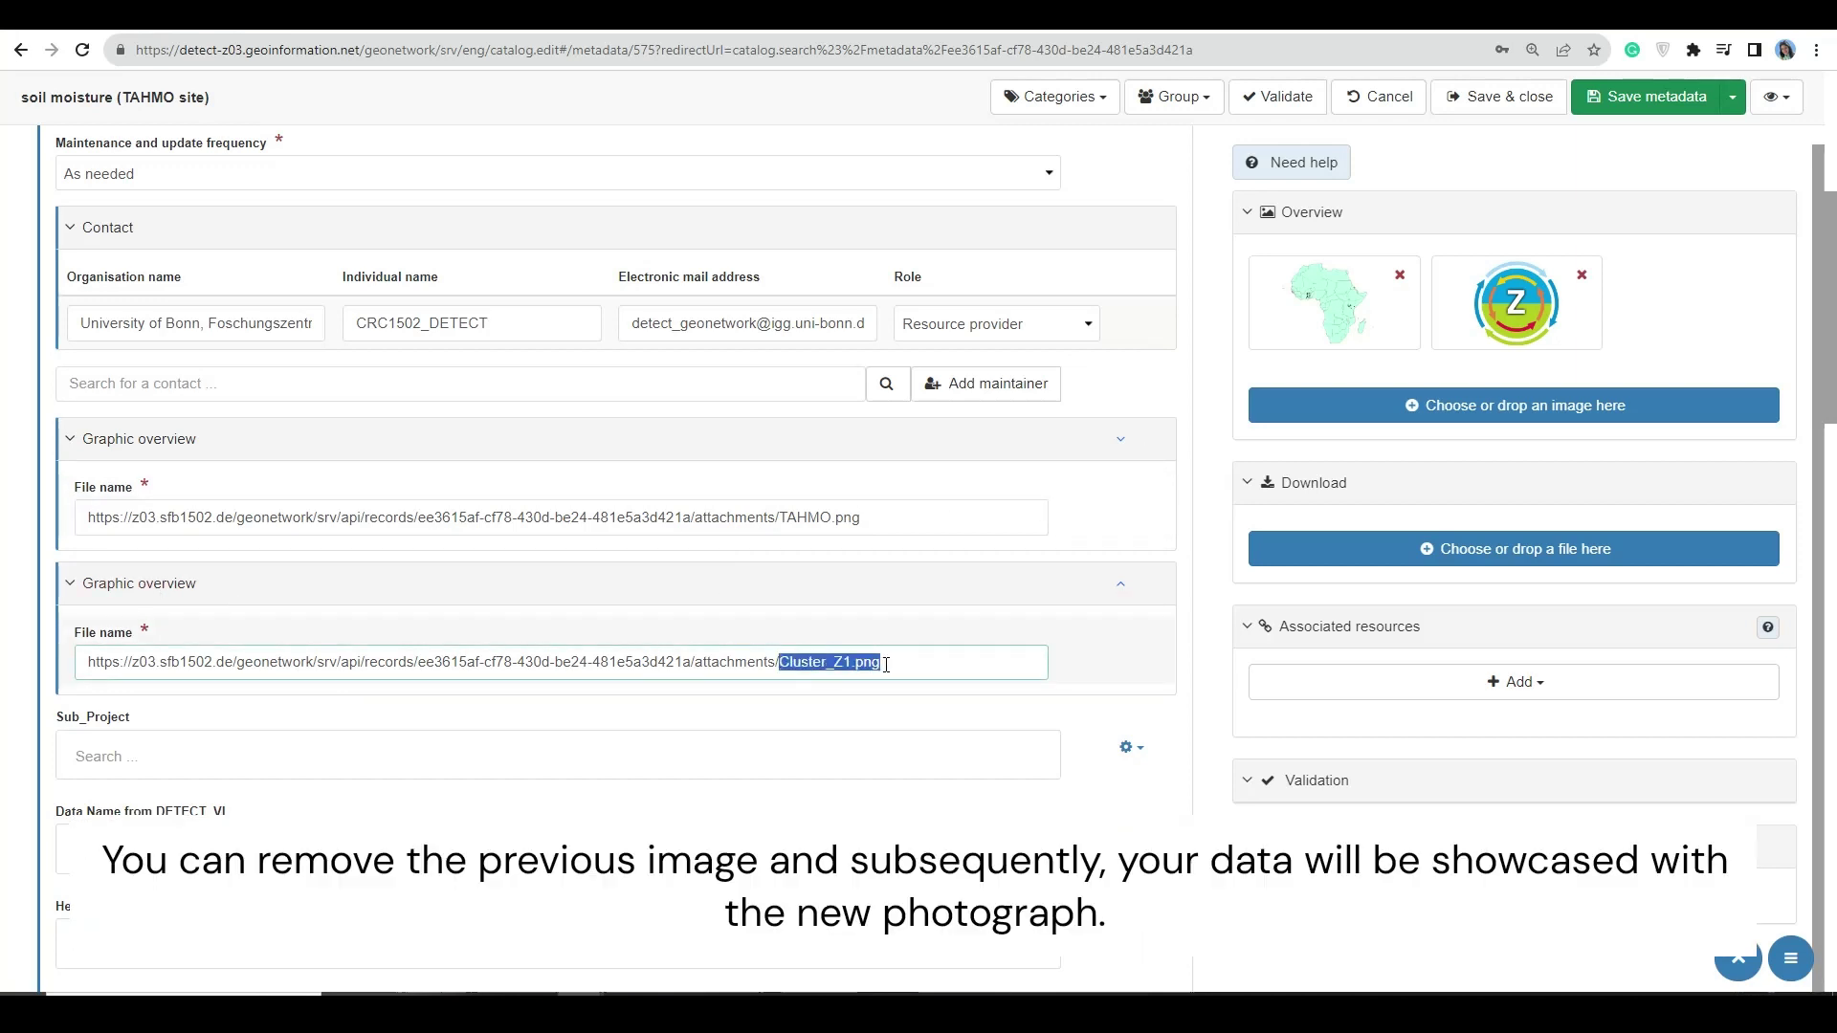
{"action": "left_click", "coordinate": [1149, 585]}
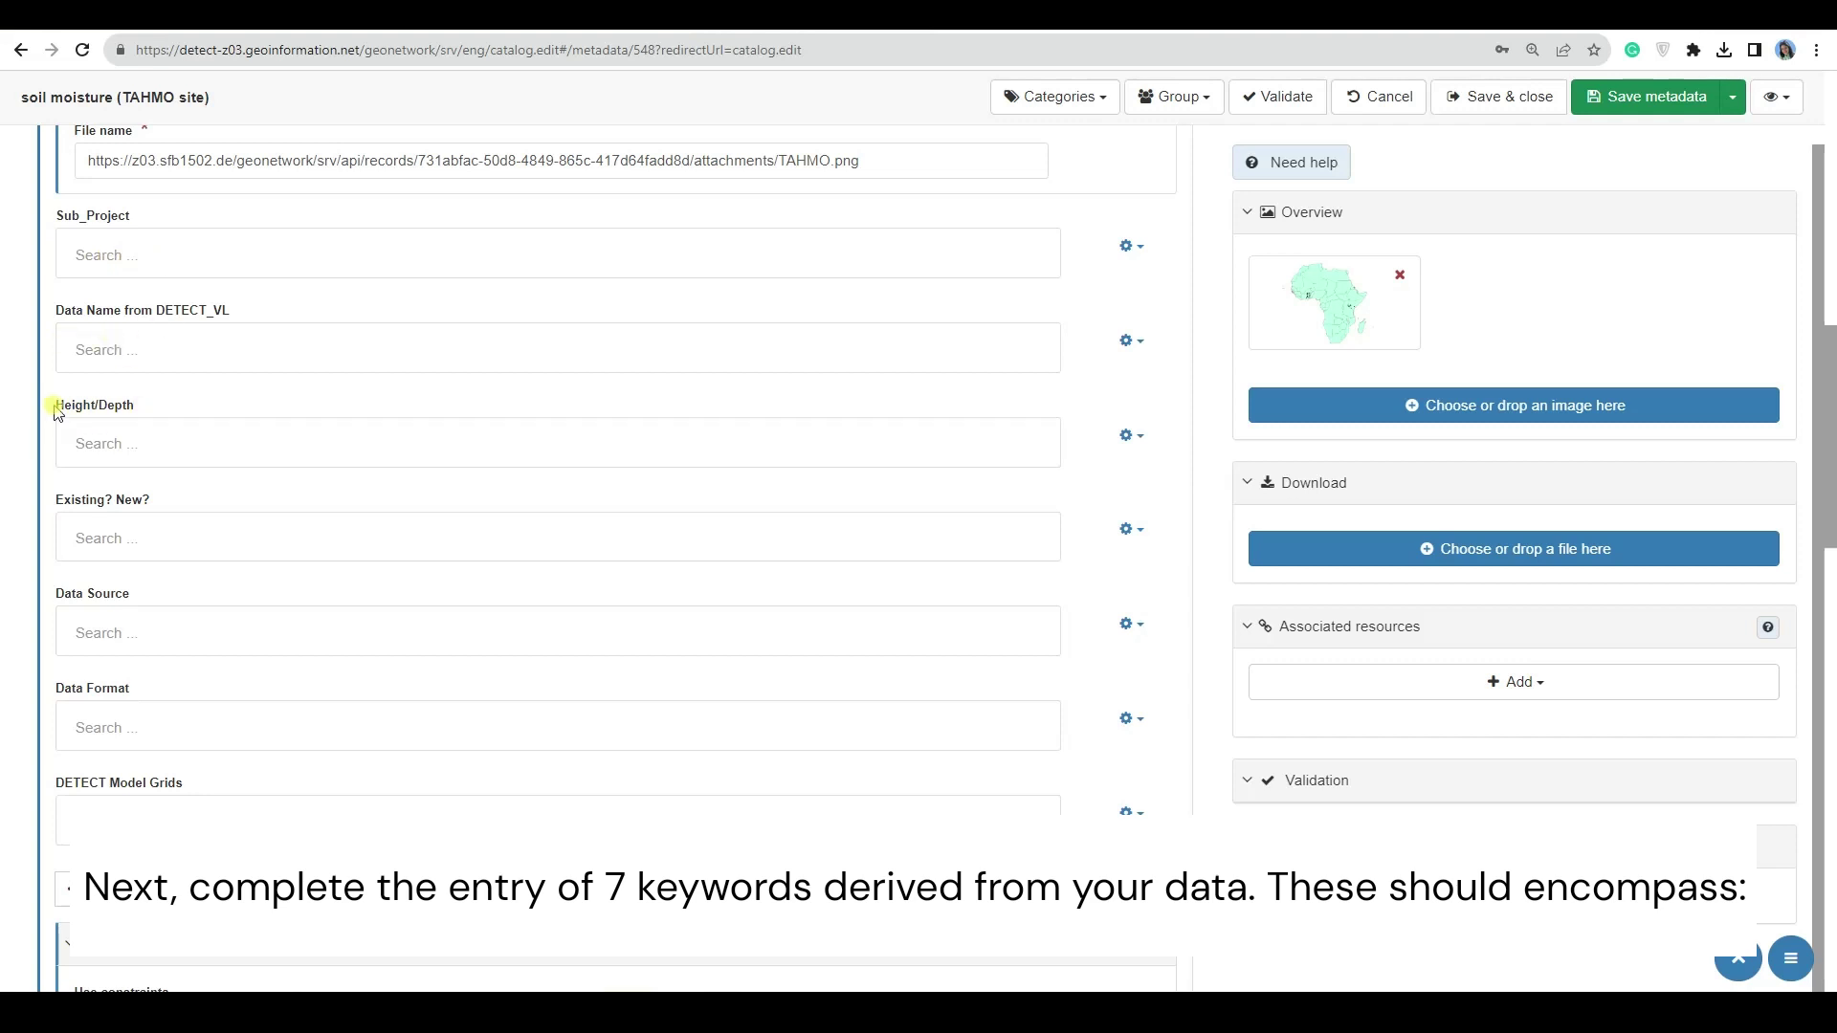
- Highlight the Height/Depth, Existing? New?, Data Source, Data Format and DETECT Model Grids fields
{"action": "left_click_drag", "start_coordinate": [55, 407], "coordinate": [132, 404]}
{"action": "left_click_drag", "start_coordinate": [57, 500], "coordinate": [155, 499]}
{"action": "left_click_drag", "start_coordinate": [59, 594], "coordinate": [144, 595]}
{"action": "left_click_drag", "start_coordinate": [55, 689], "coordinate": [153, 689]}
{"action": "left_click_drag", "start_coordinate": [56, 783], "coordinate": [183, 784]}
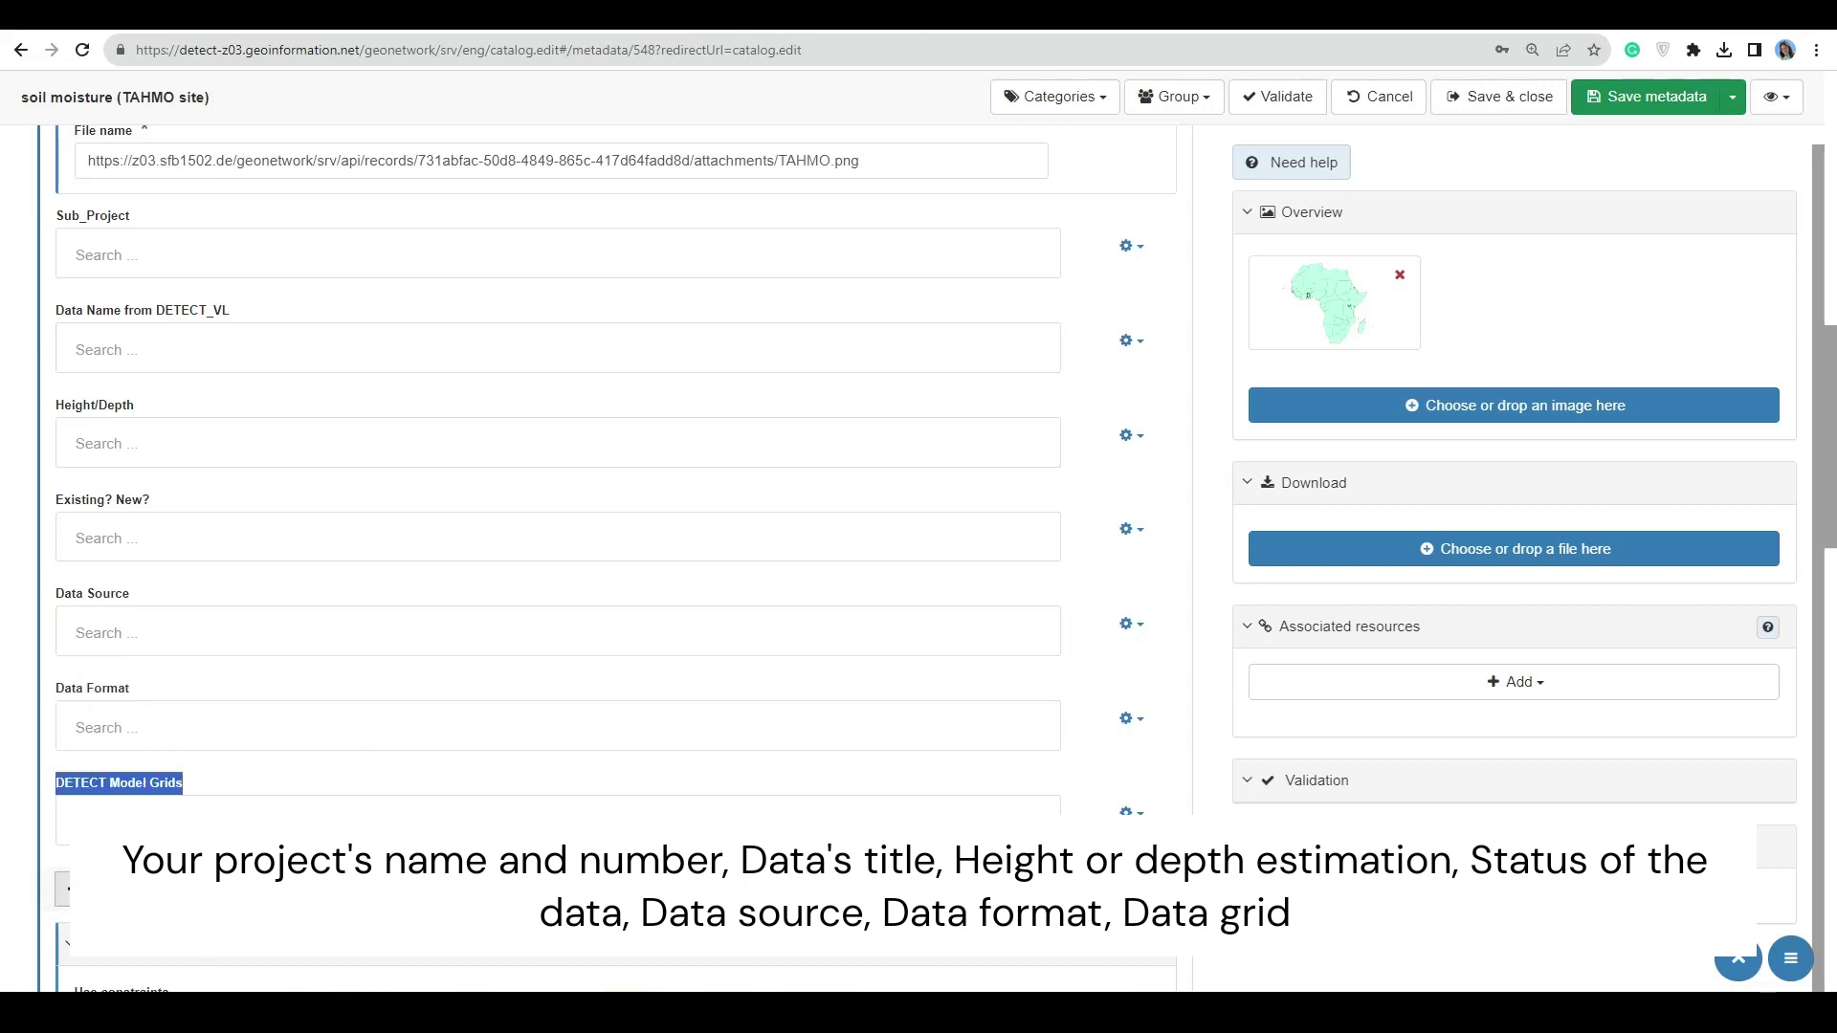
- Add DETECT_Z03 as the Sub_Project keyword
{"action": "left_click", "coordinate": [129, 252]}
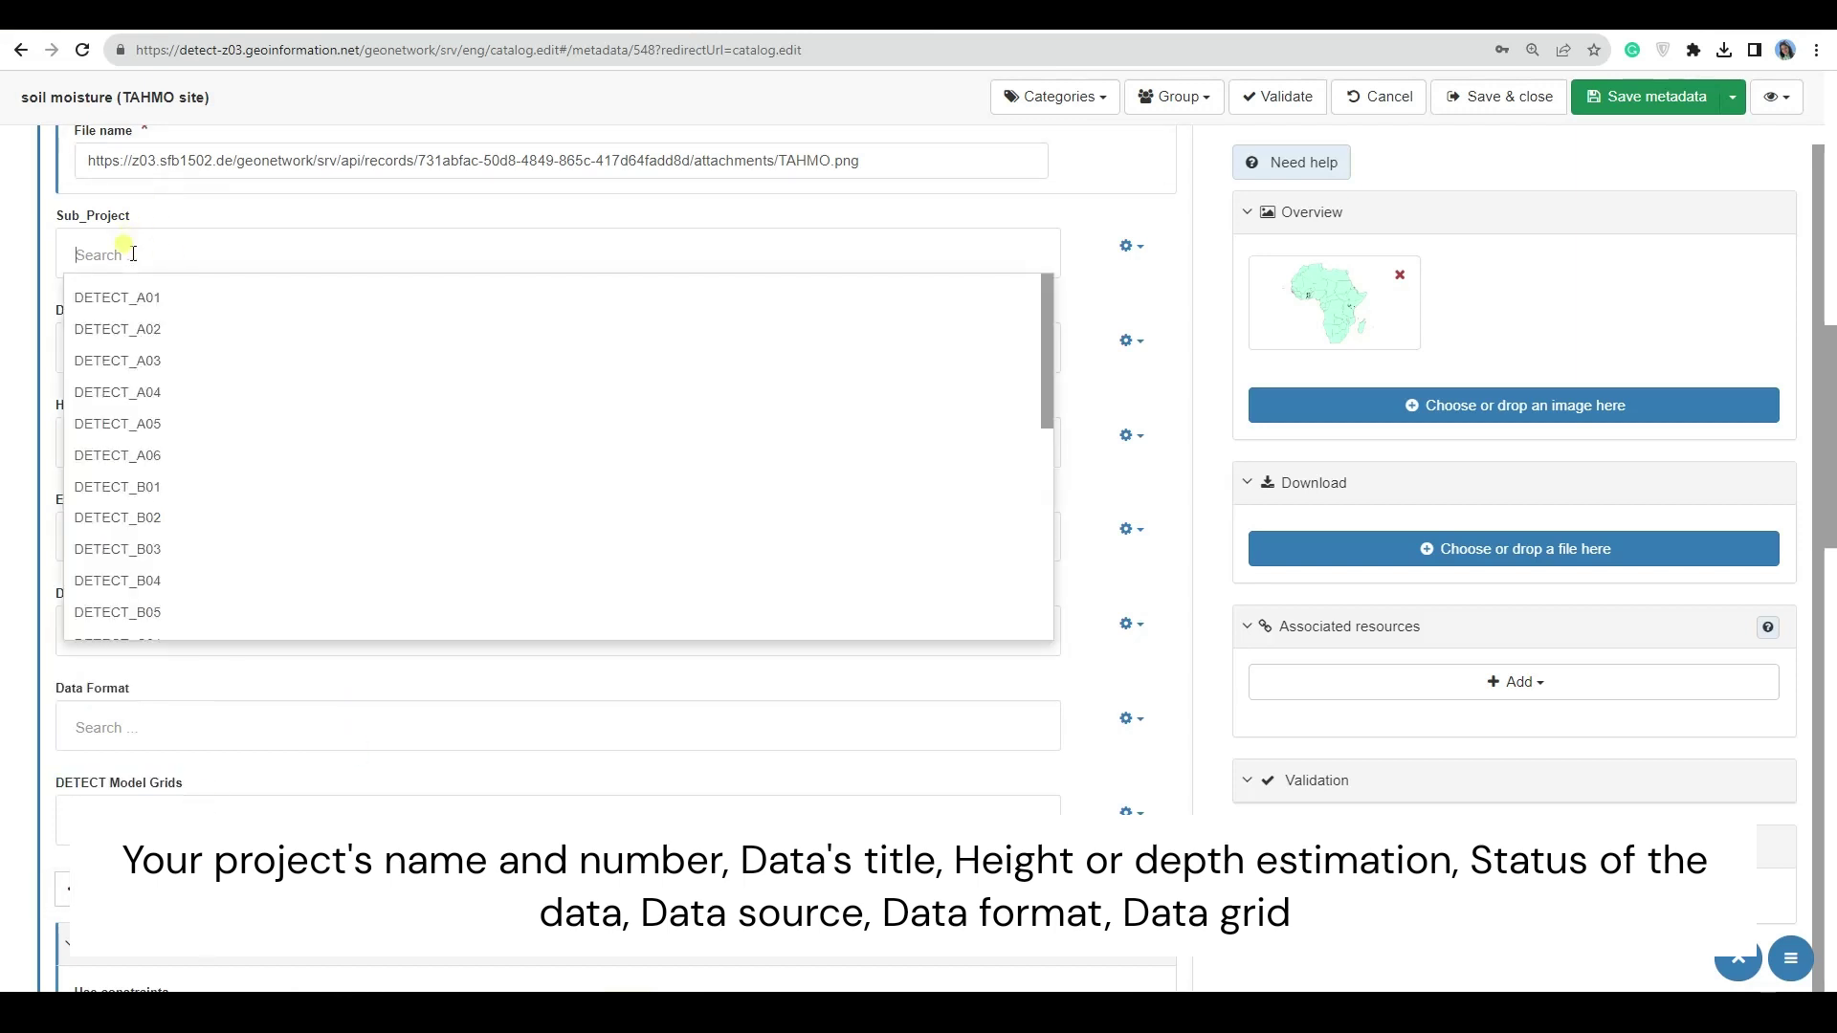
{"action": "type", "text": "D"}
{"action": "key", "text": "BackSpace"}
{"action": "type", "text": "Z03"}
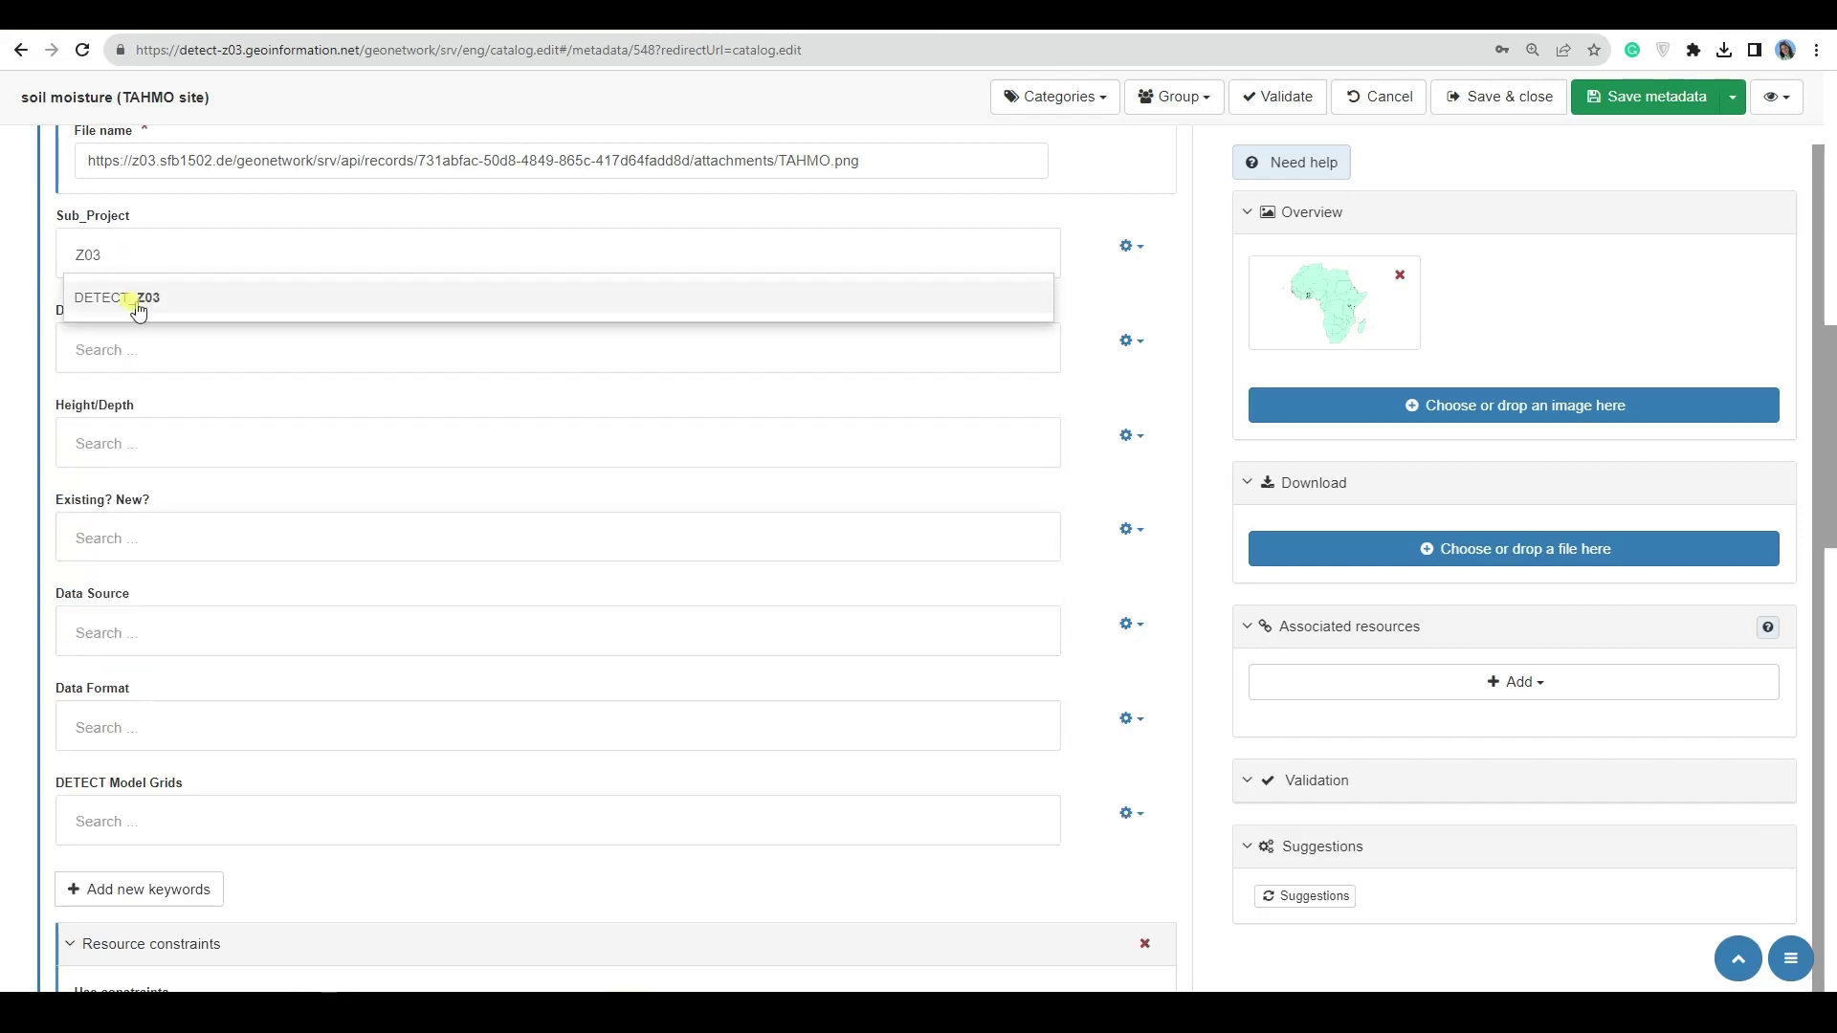
{"action": "left_click", "coordinate": [135, 299]}
- Add DETECT_A02 as a second Sub_Project keyword
{"action": "left_click", "coordinate": [21, 308]}
{"action": "left_click", "coordinate": [124, 275]}
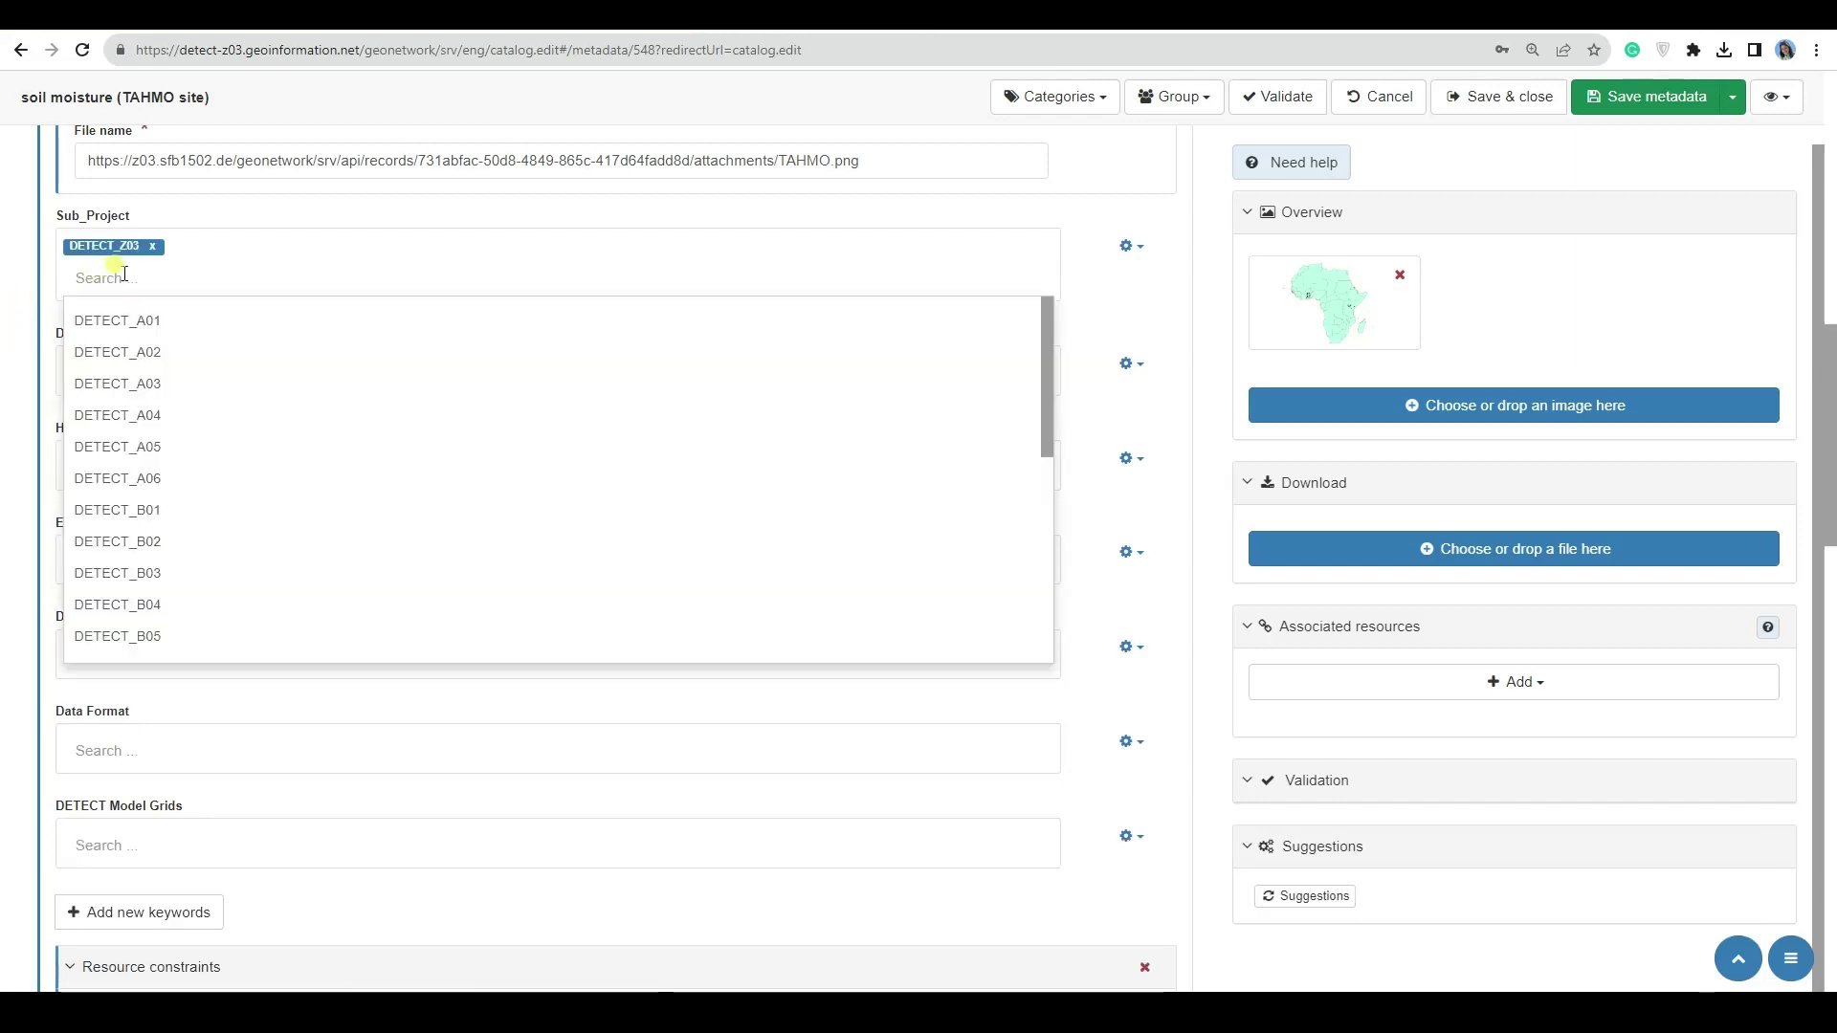
{"action": "type", "text": "A02"}
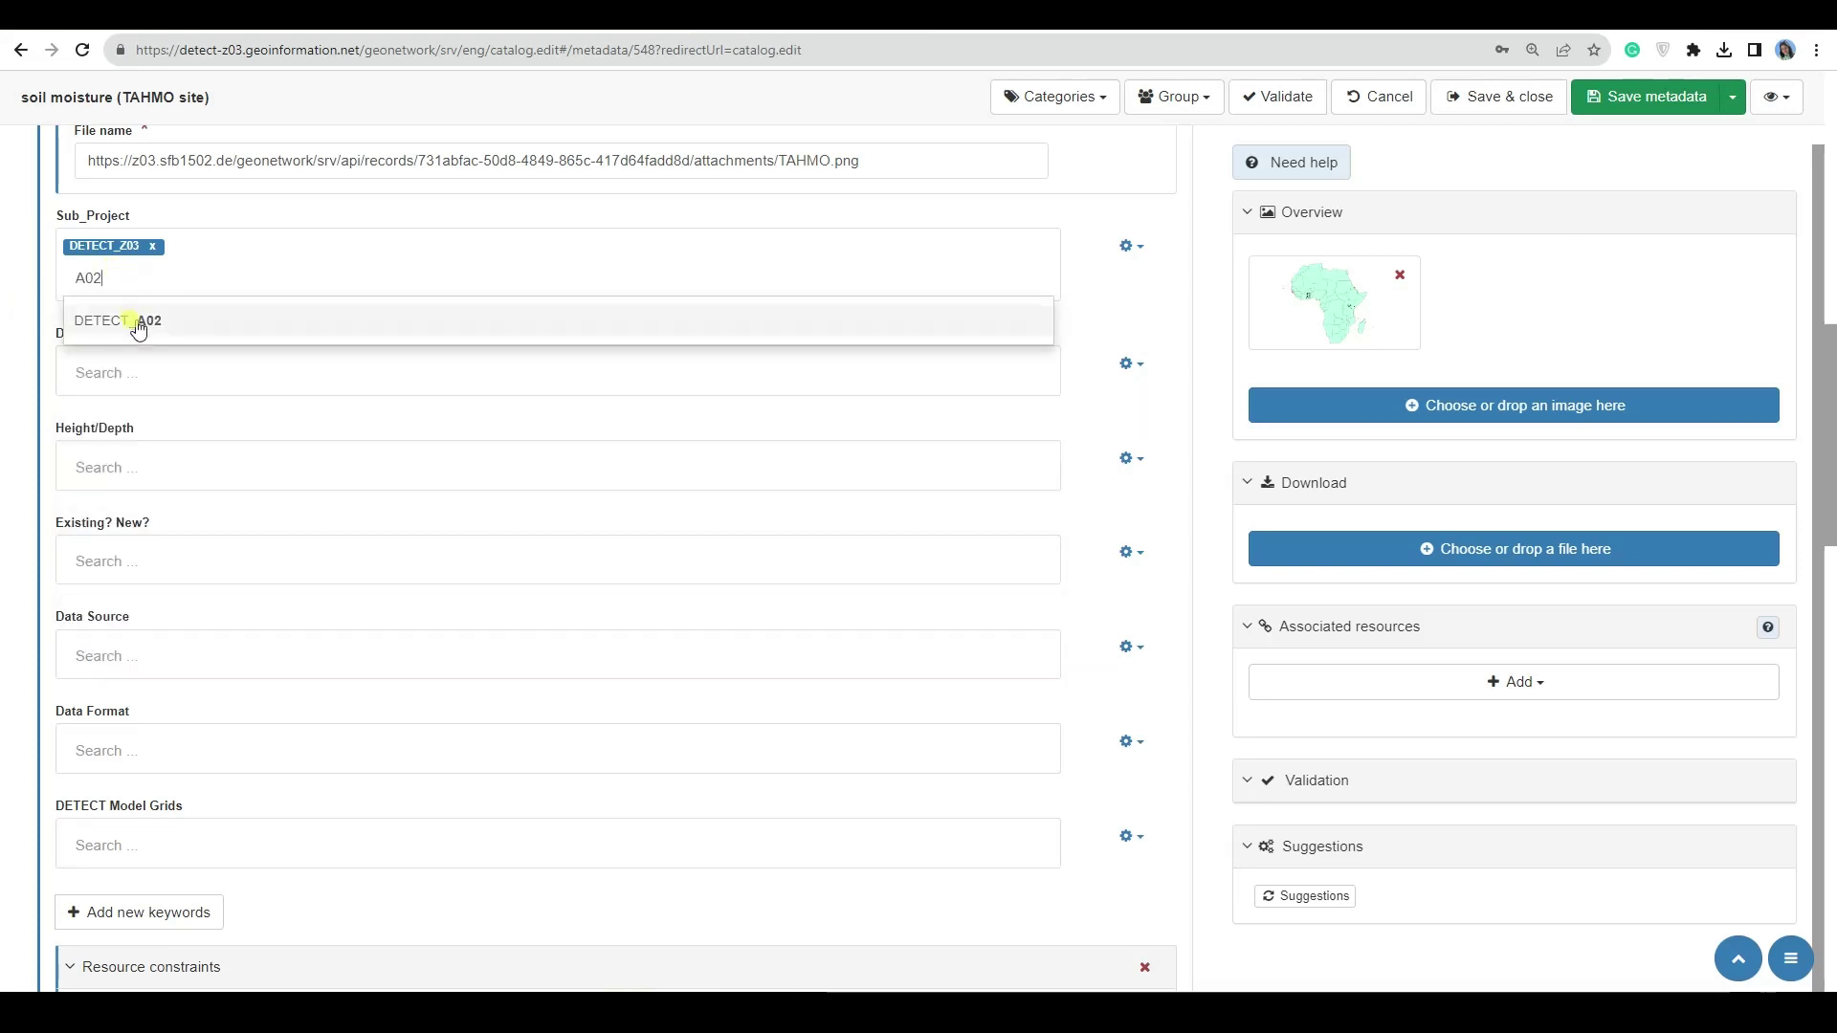
{"action": "left_click", "coordinate": [135, 320]}
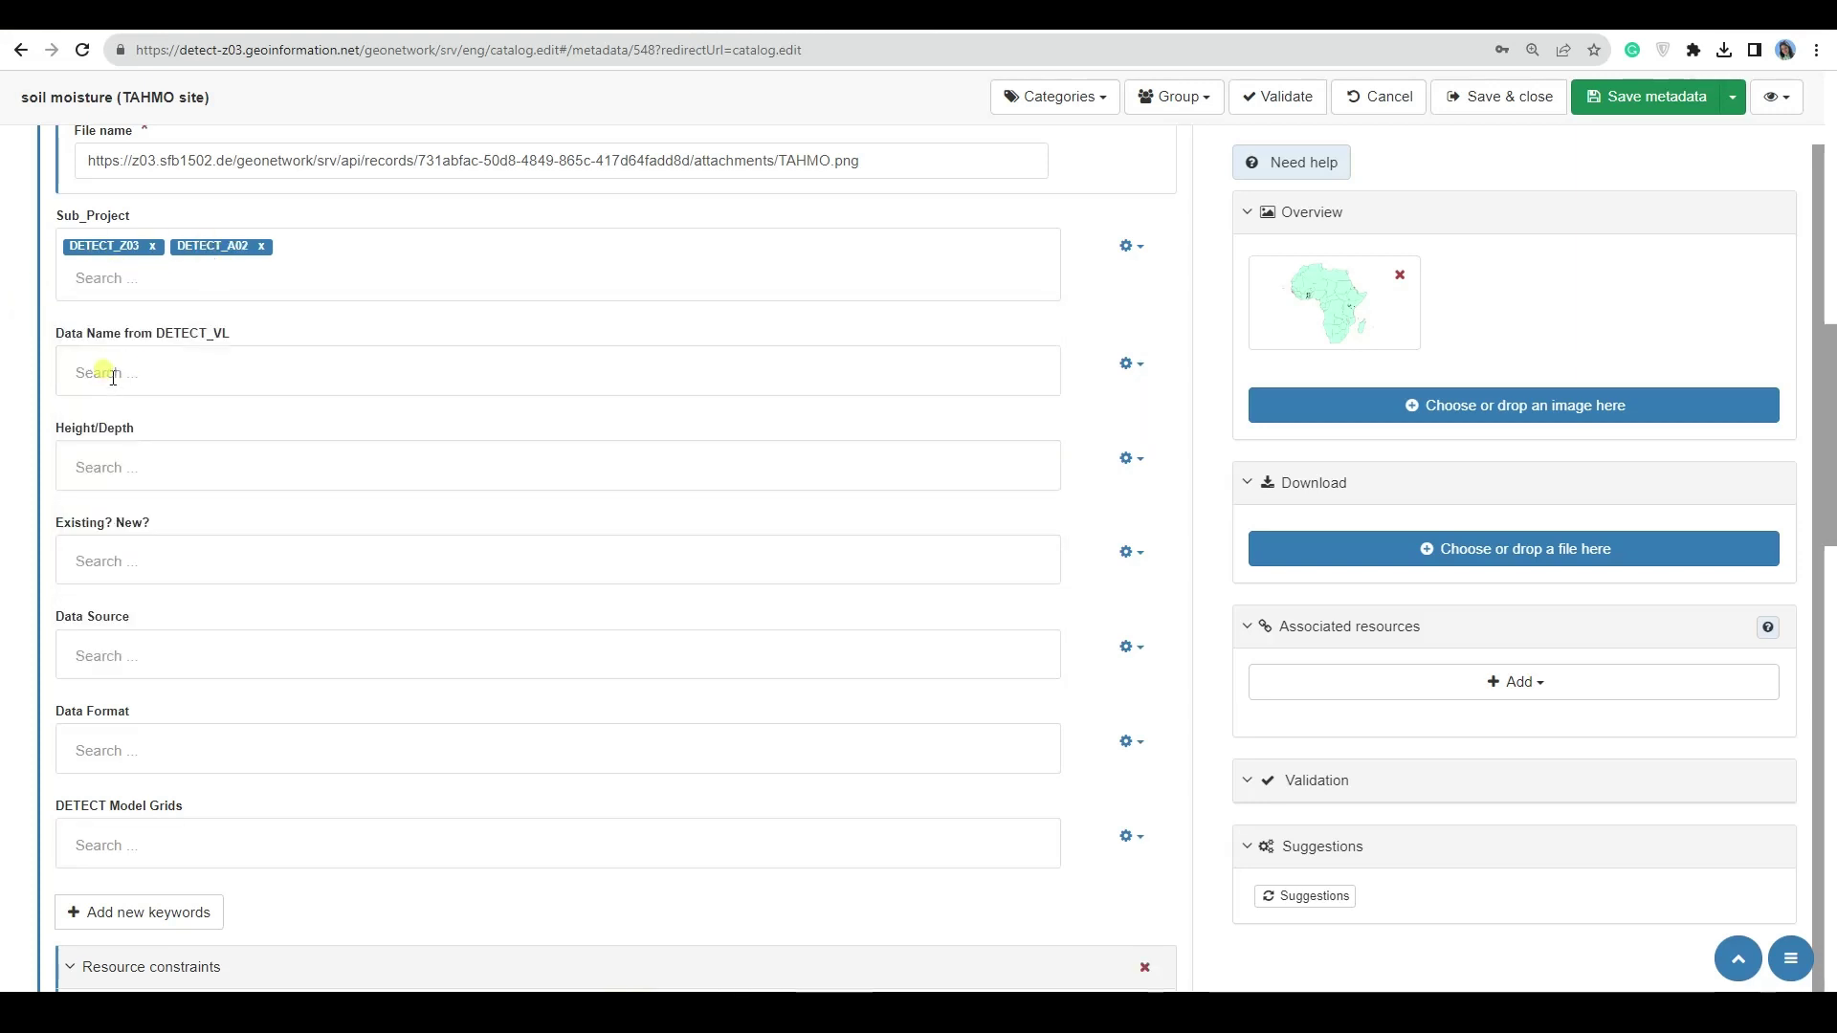
- Set the Data Name keyword to Soil Moisture after trying several search terms
{"action": "left_click", "coordinate": [172, 372]}
{"action": "scroll", "coordinate": [267, 443], "scroll_direction": "down", "scroll_amount": 6}
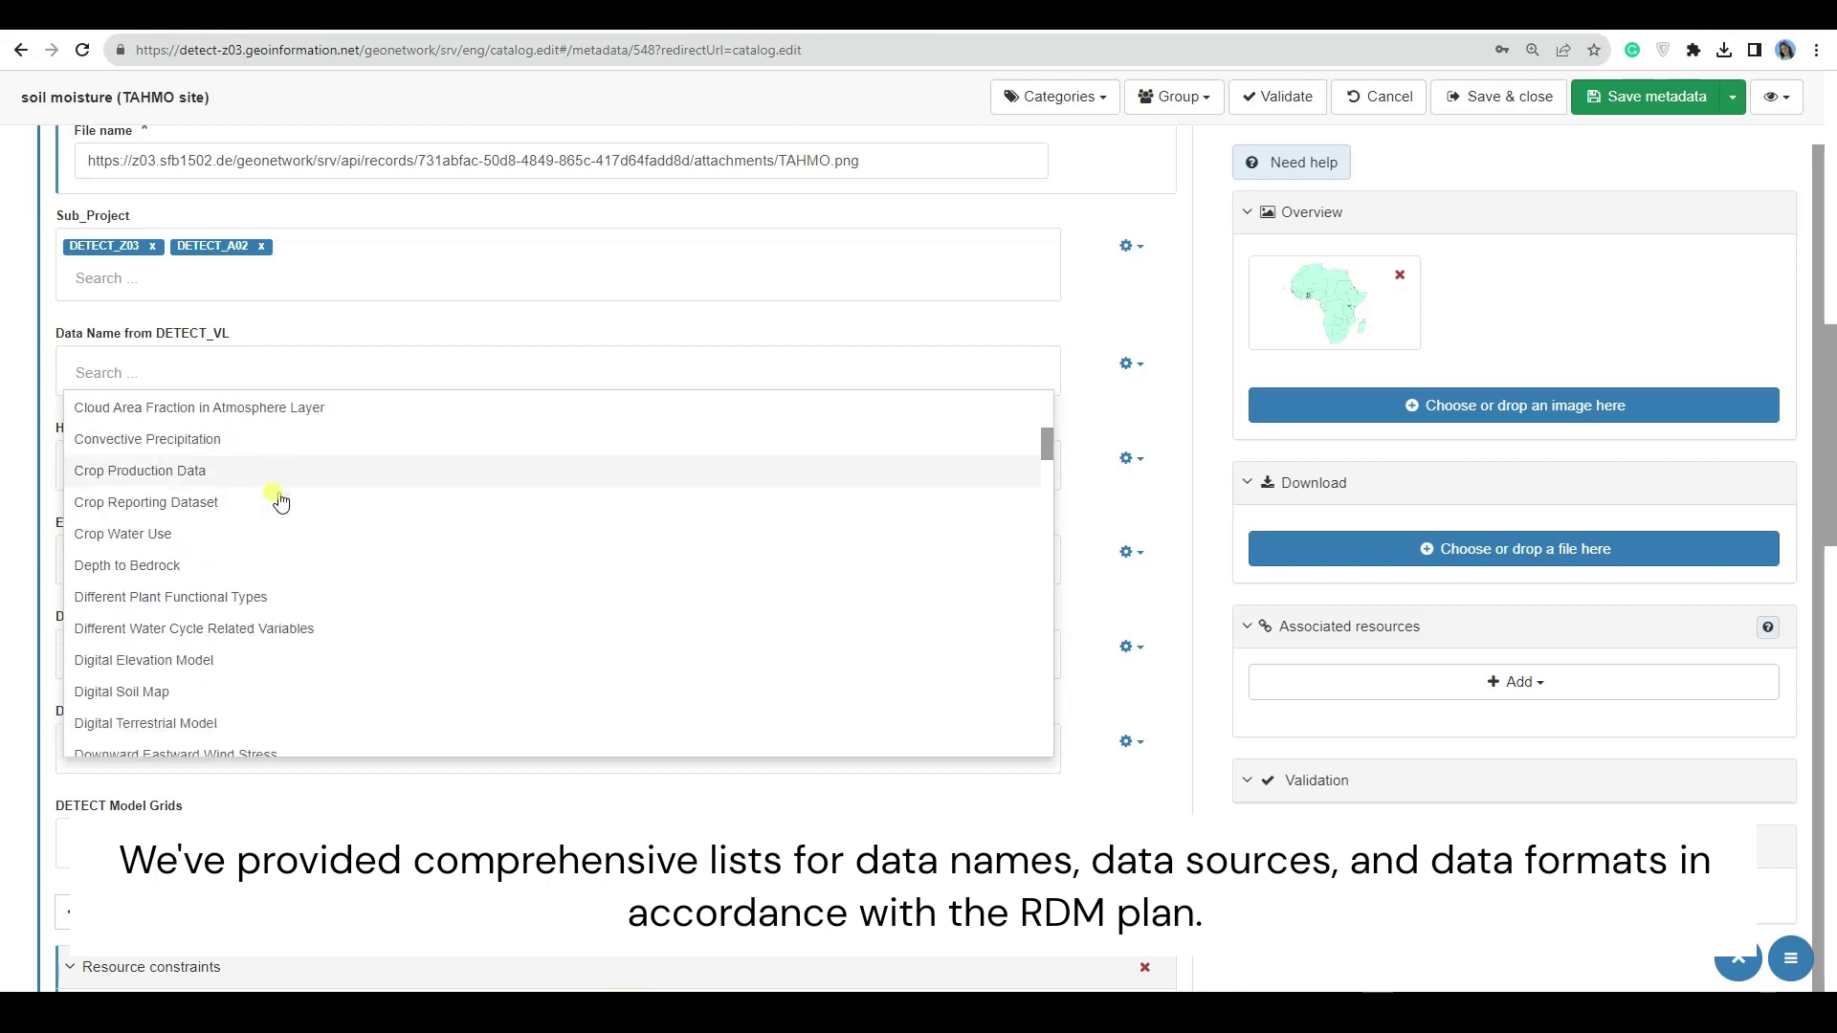
{"action": "scroll", "coordinate": [280, 502], "scroll_direction": "down", "scroll_amount": 12}
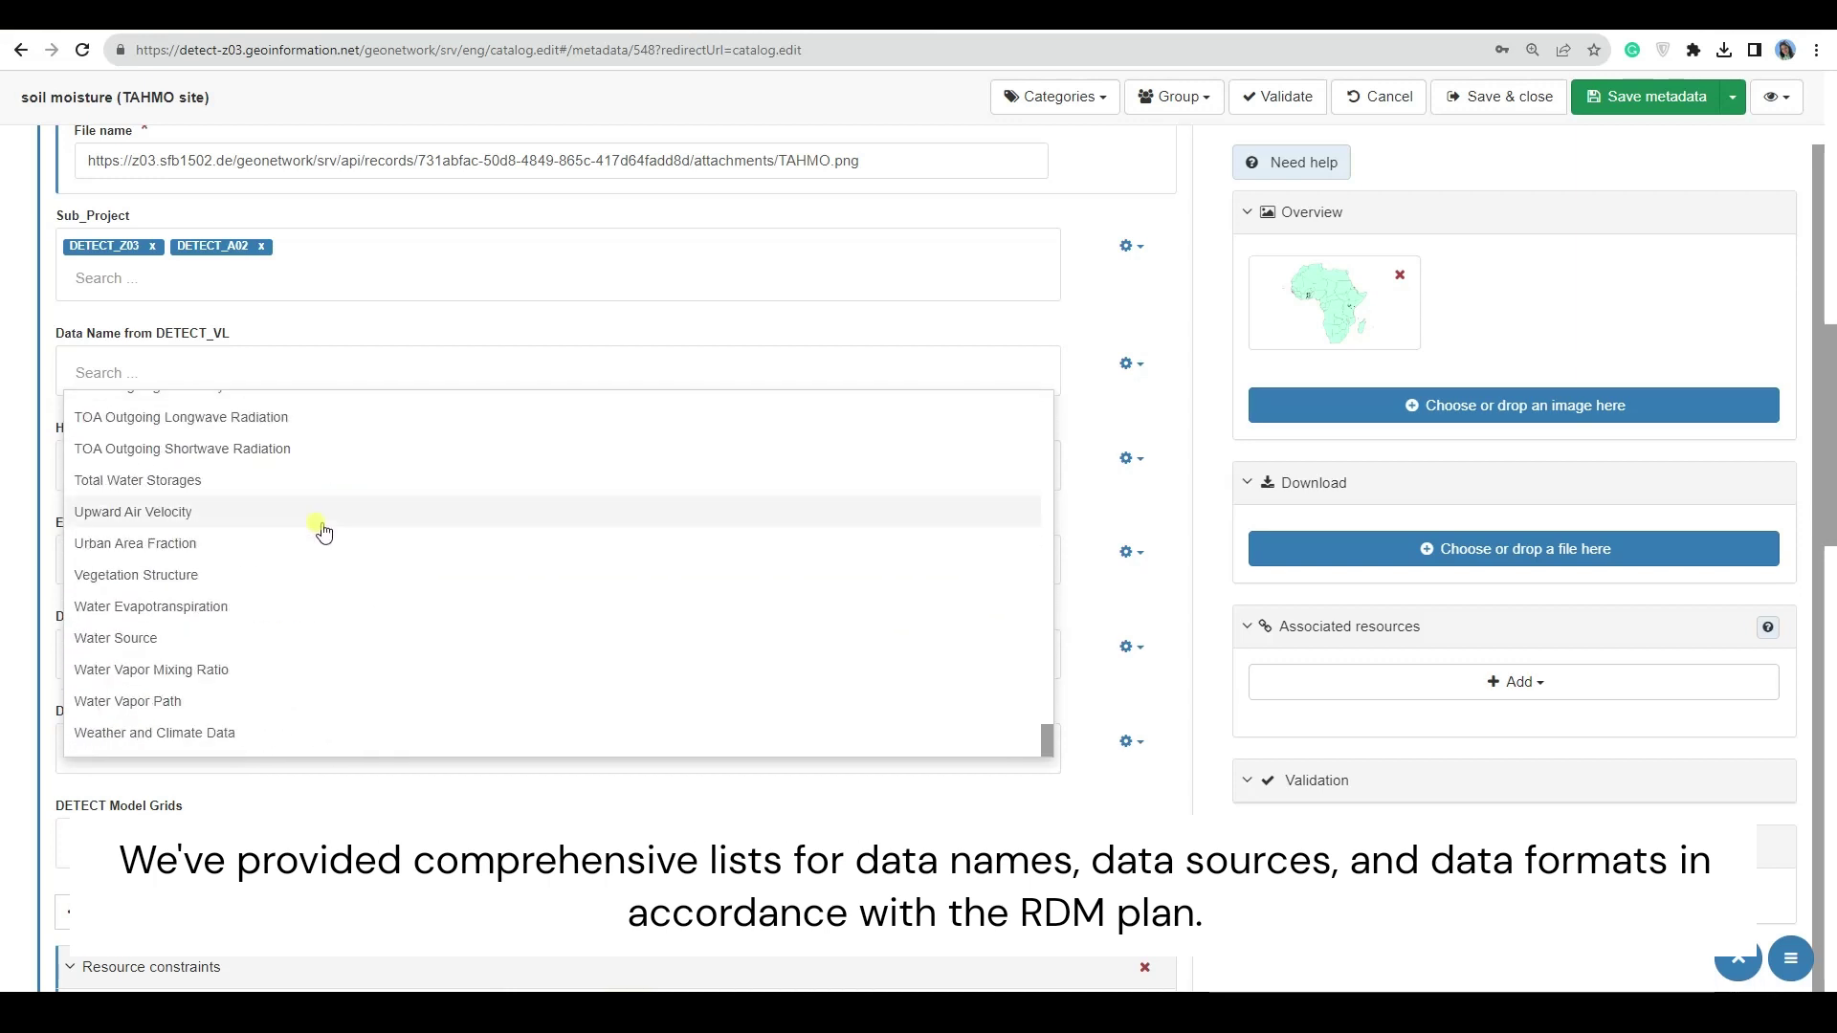
{"action": "scroll", "coordinate": [328, 534], "scroll_direction": "up", "scroll_amount": 15}
{"action": "type", "text": "A"}
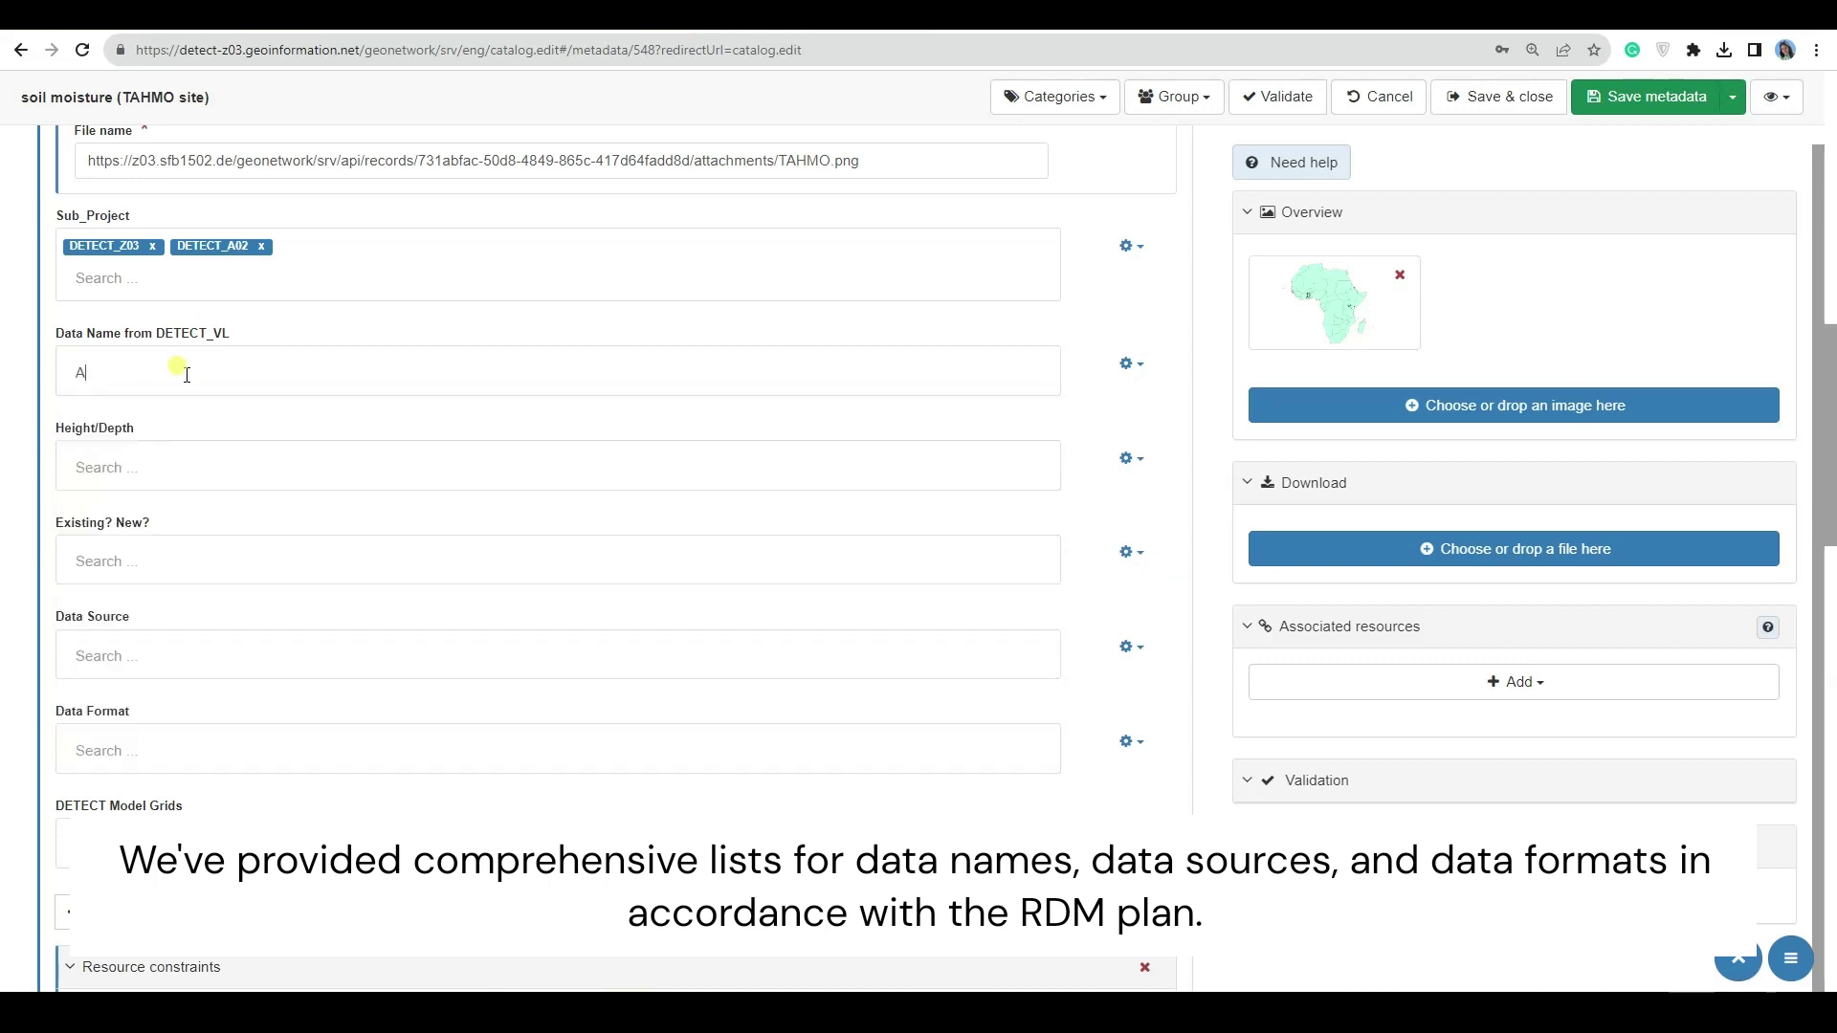
{"action": "type", "text": "ire"}
{"action": "key", "text": "BackSpace"}
{"action": "double_click", "coordinate": [78, 373]}
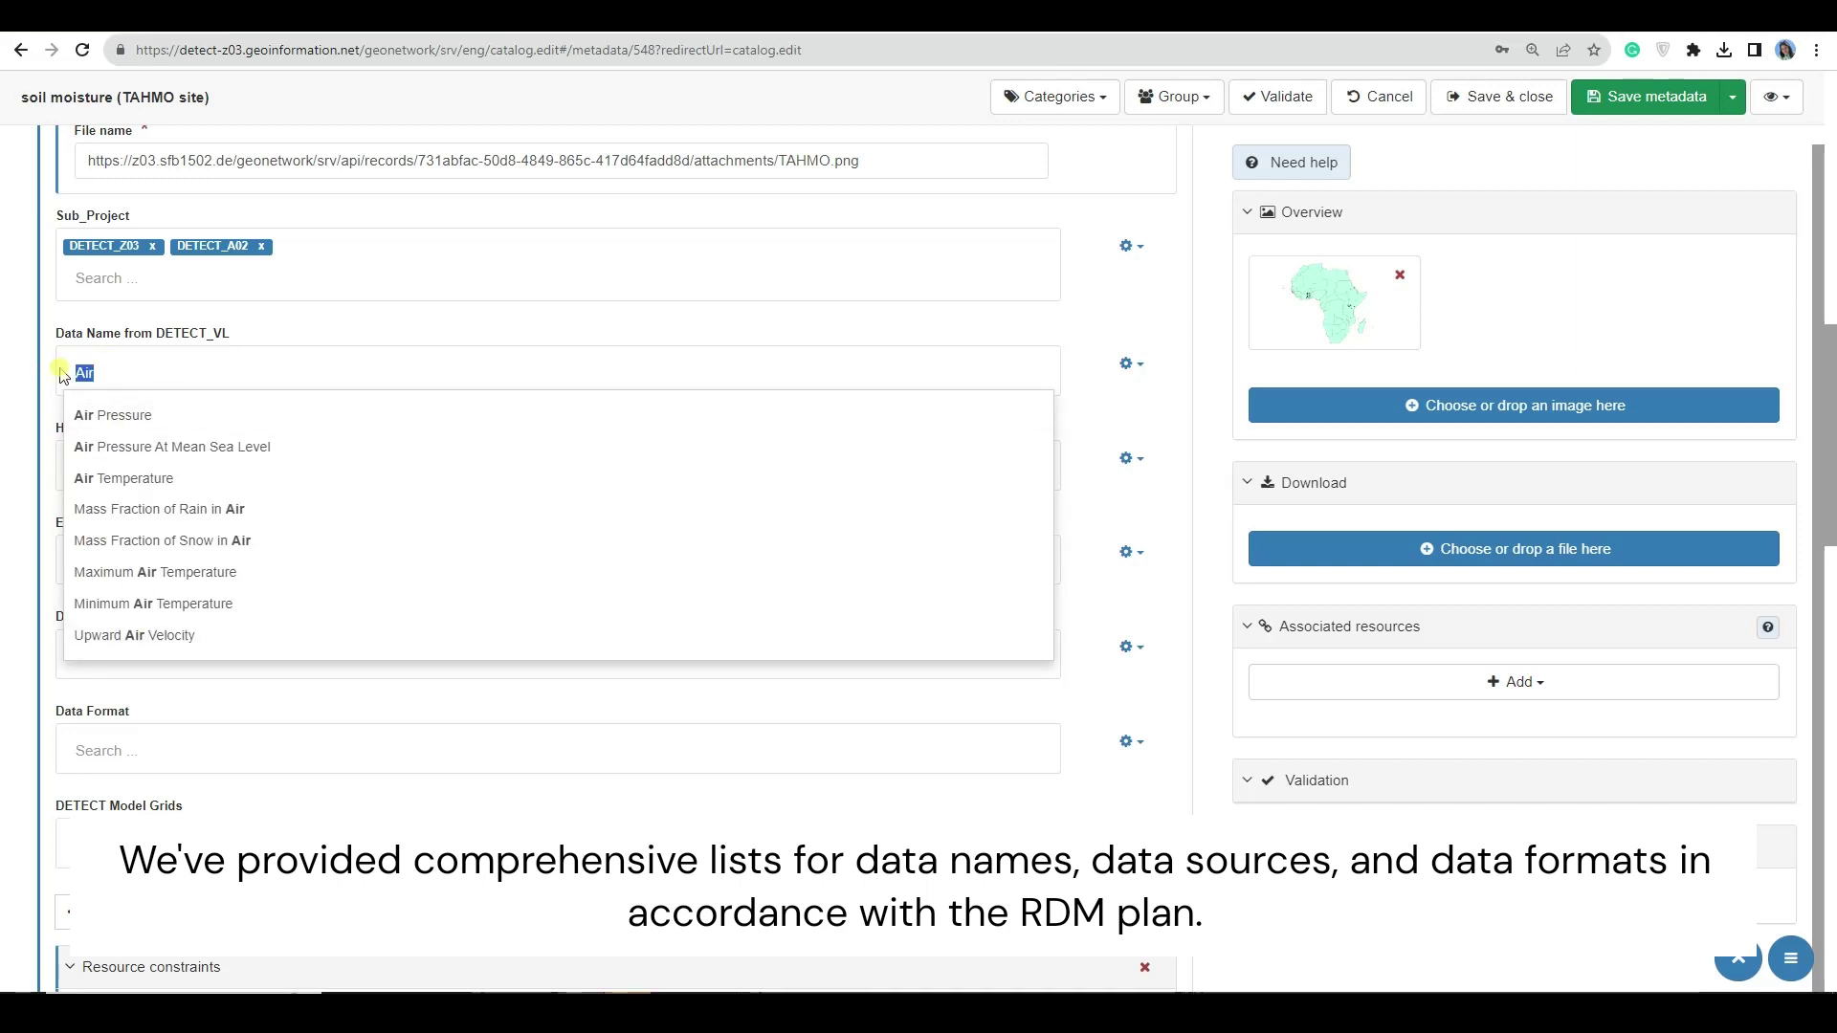
{"action": "type", "text": "Soil"}
{"action": "double_click", "coordinate": [89, 373]}
{"action": "type", "text": "Land"}
{"action": "key", "text": "ctrl+a"}
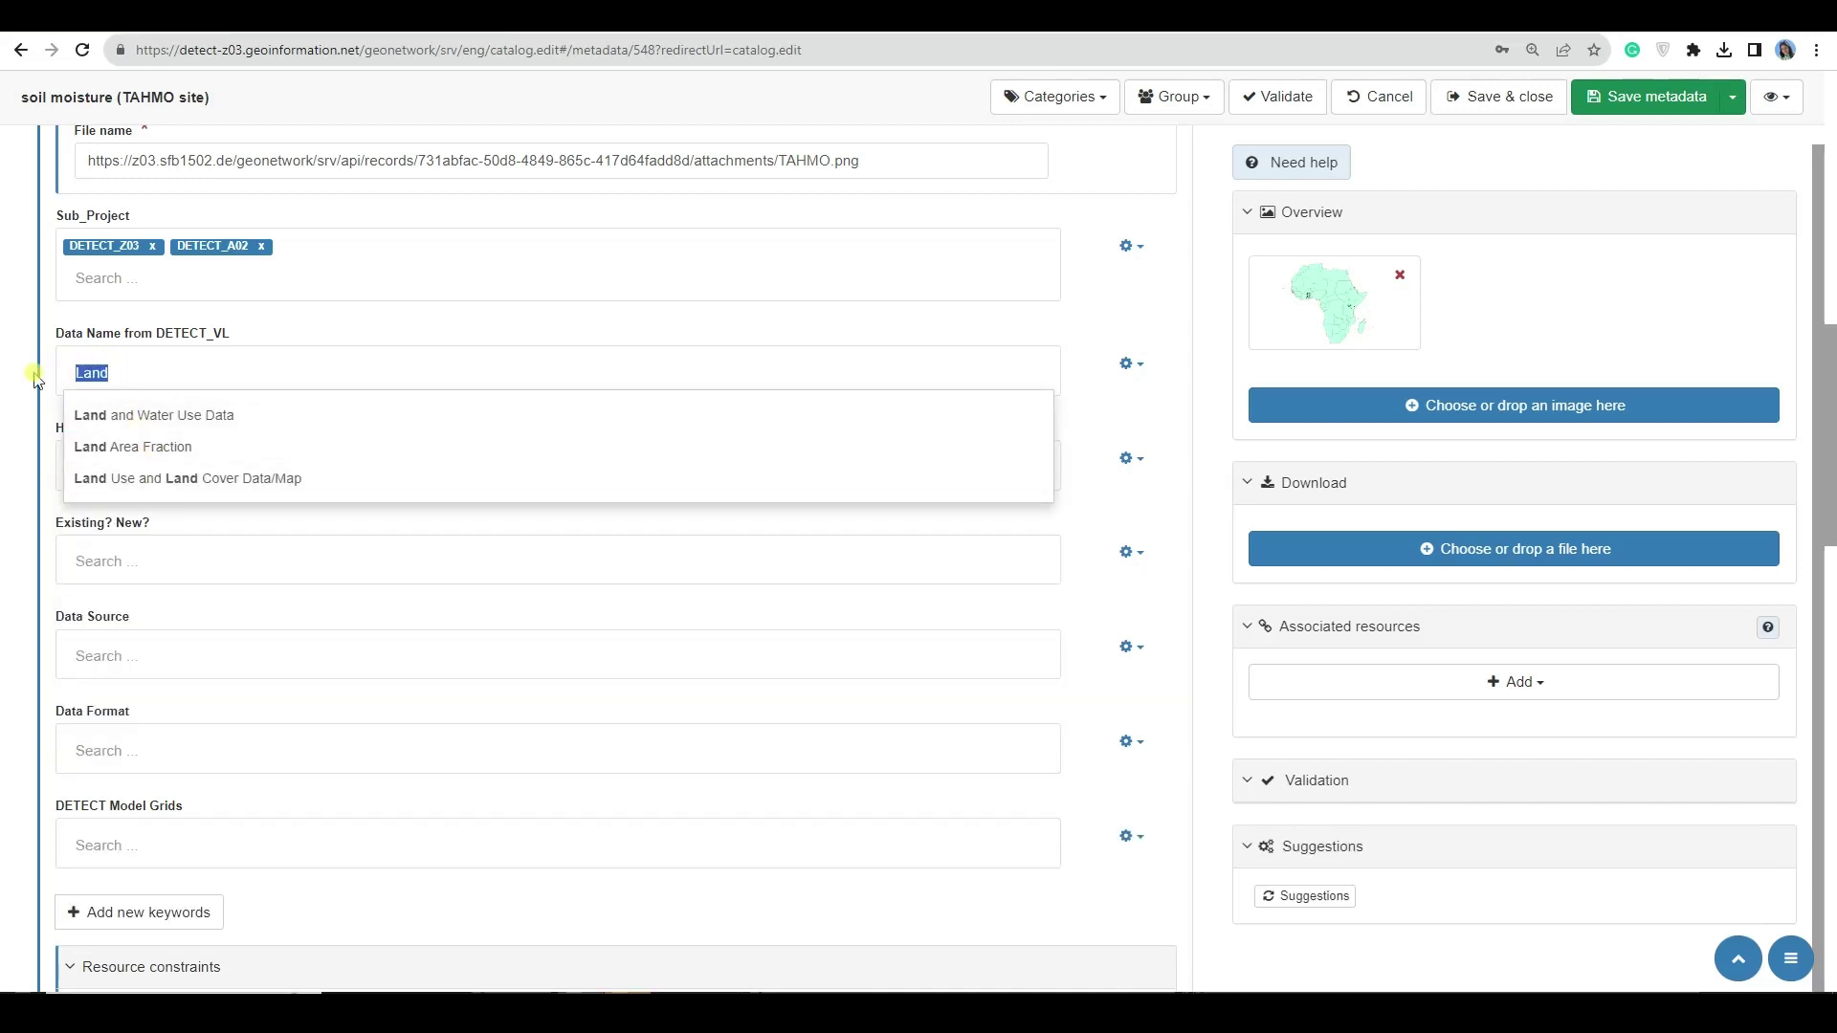
{"action": "type", "text": "surface"}
{"action": "key", "text": "ctrl+a"}
{"action": "type", "text": "atmosphere"}
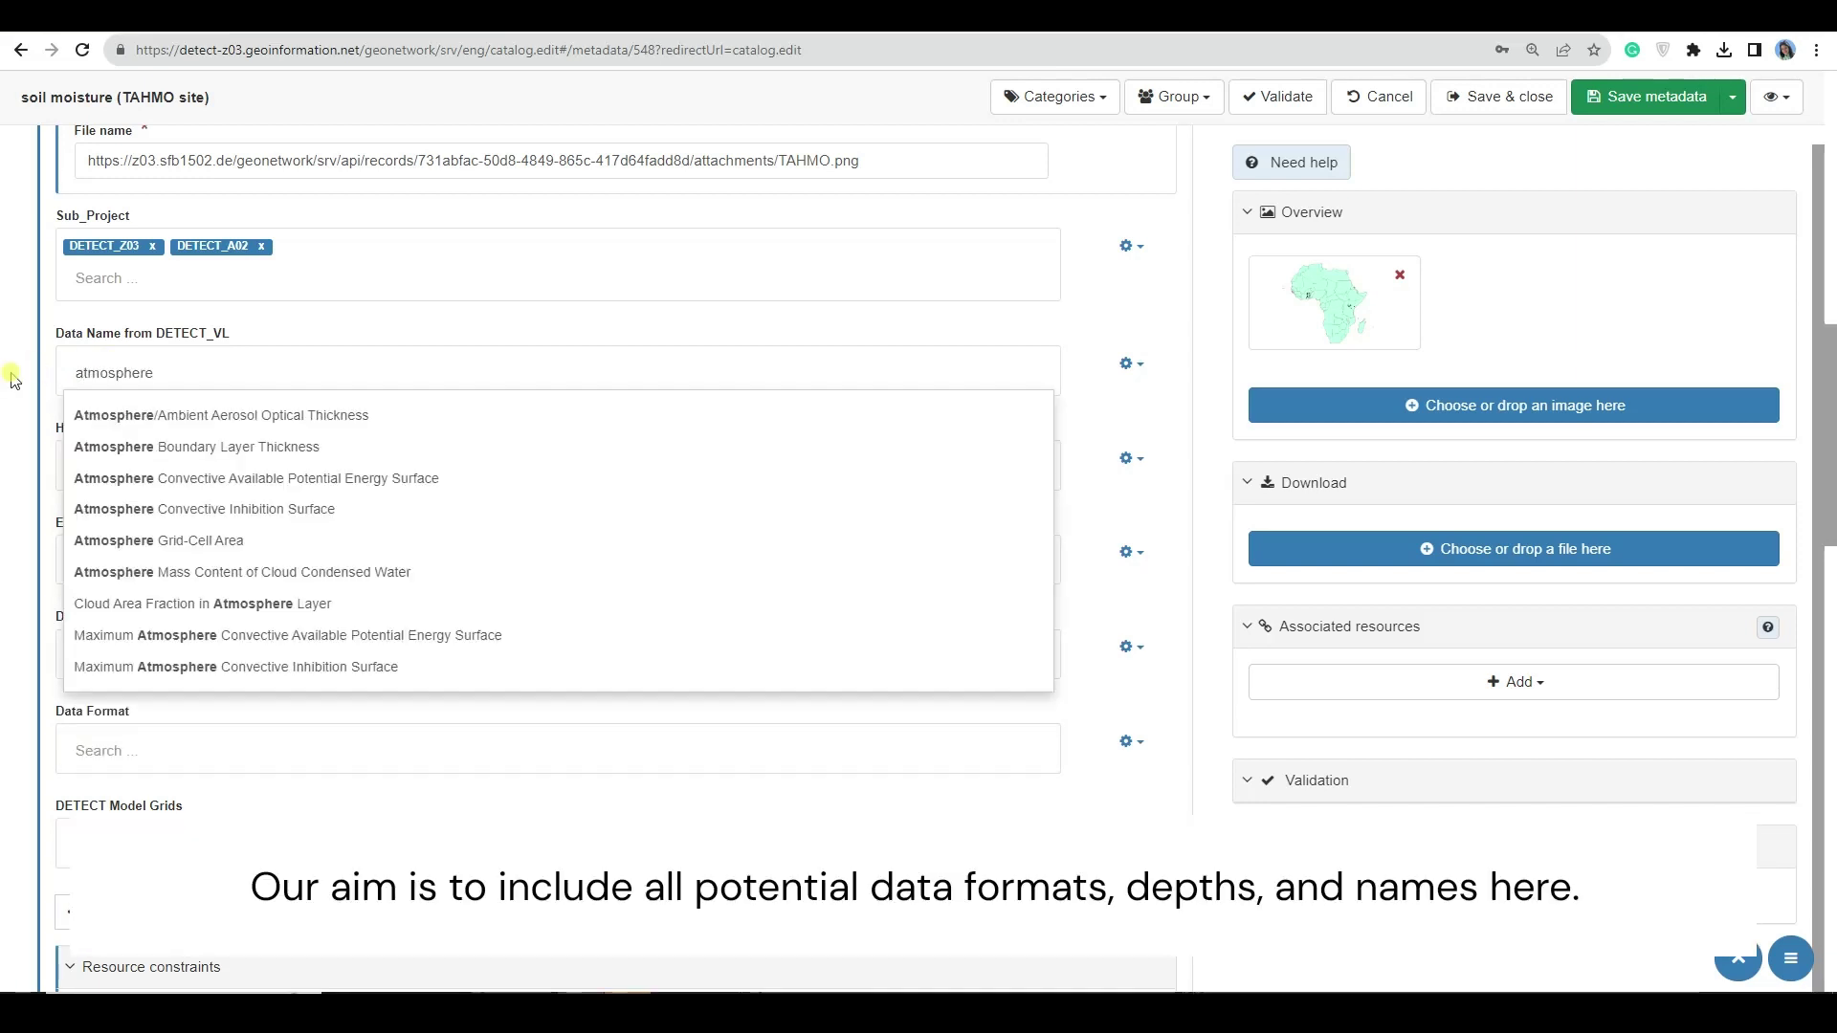
{"action": "key", "text": "ctrl+a"}
{"action": "type", "text": "soil mo"}
{"action": "left_click", "coordinate": [115, 417]}
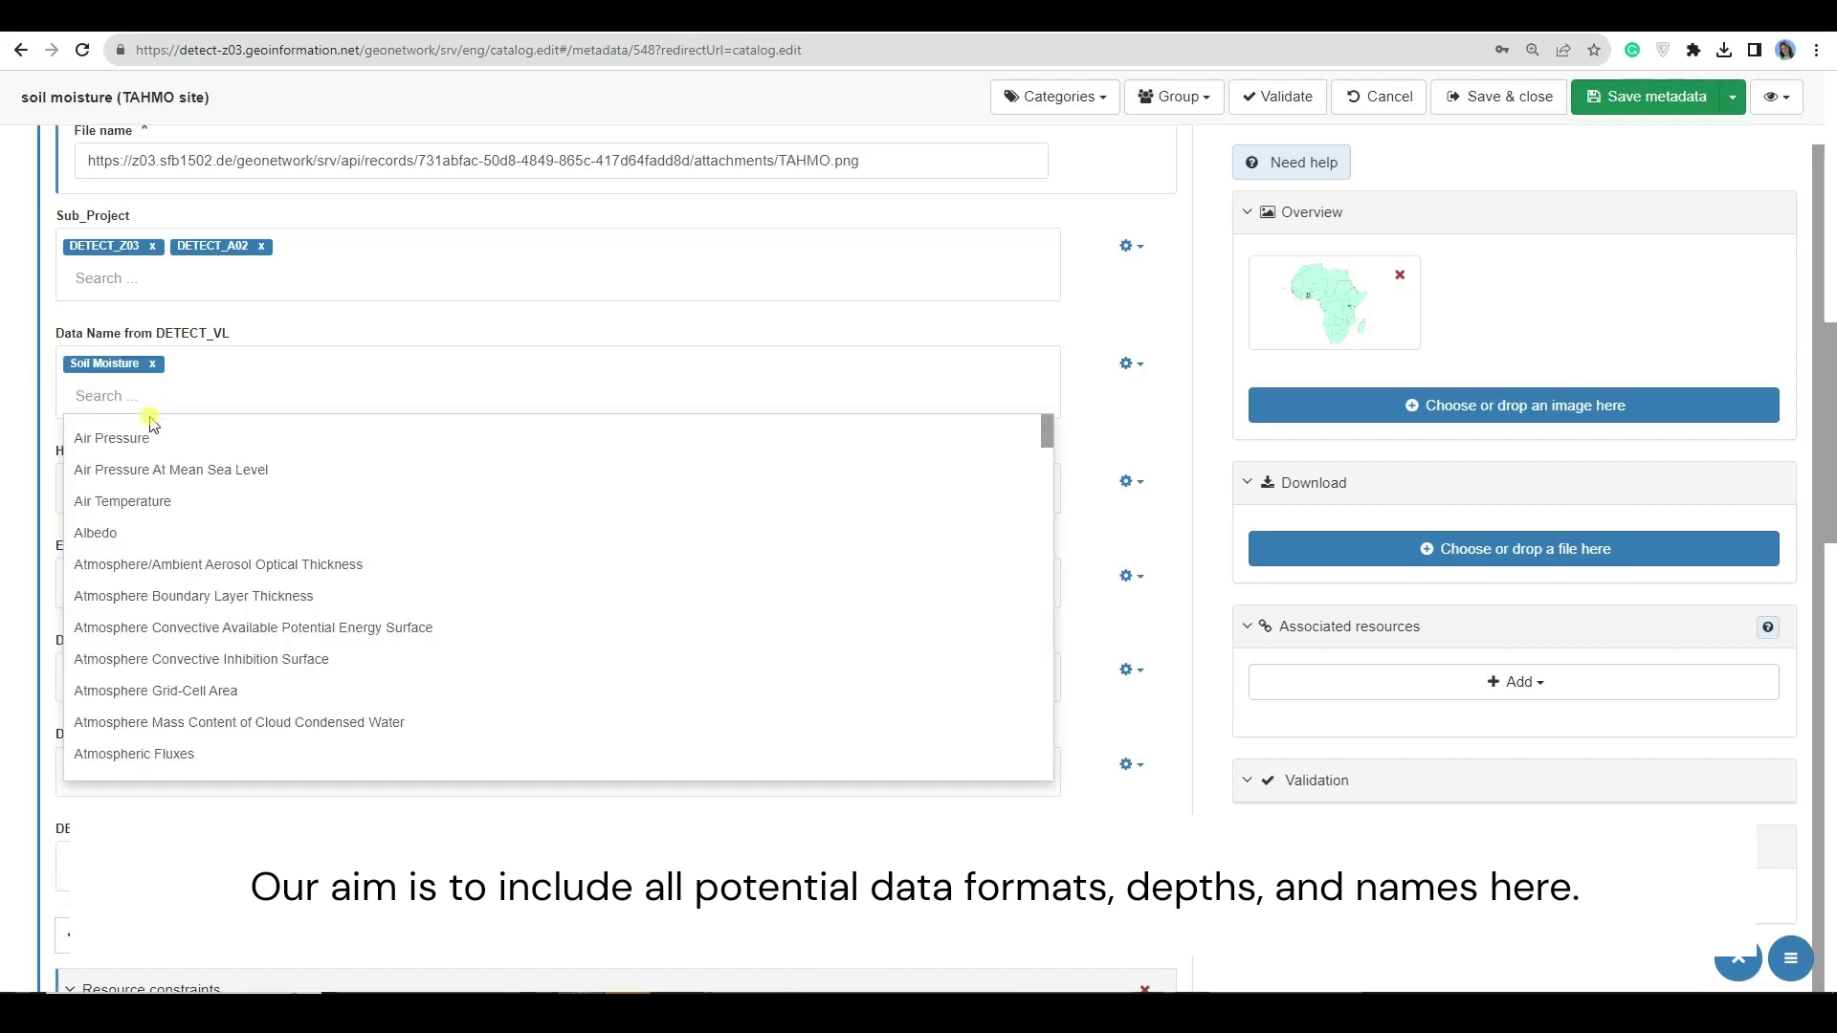
- Set Height/Depth to Soil Surface (0-5cm Soil Depth) and mark it Existing Data (E)
{"action": "left_click", "coordinate": [121, 476]}
{"action": "scroll", "coordinate": [153, 575], "scroll_direction": "down", "scroll_amount": 5}
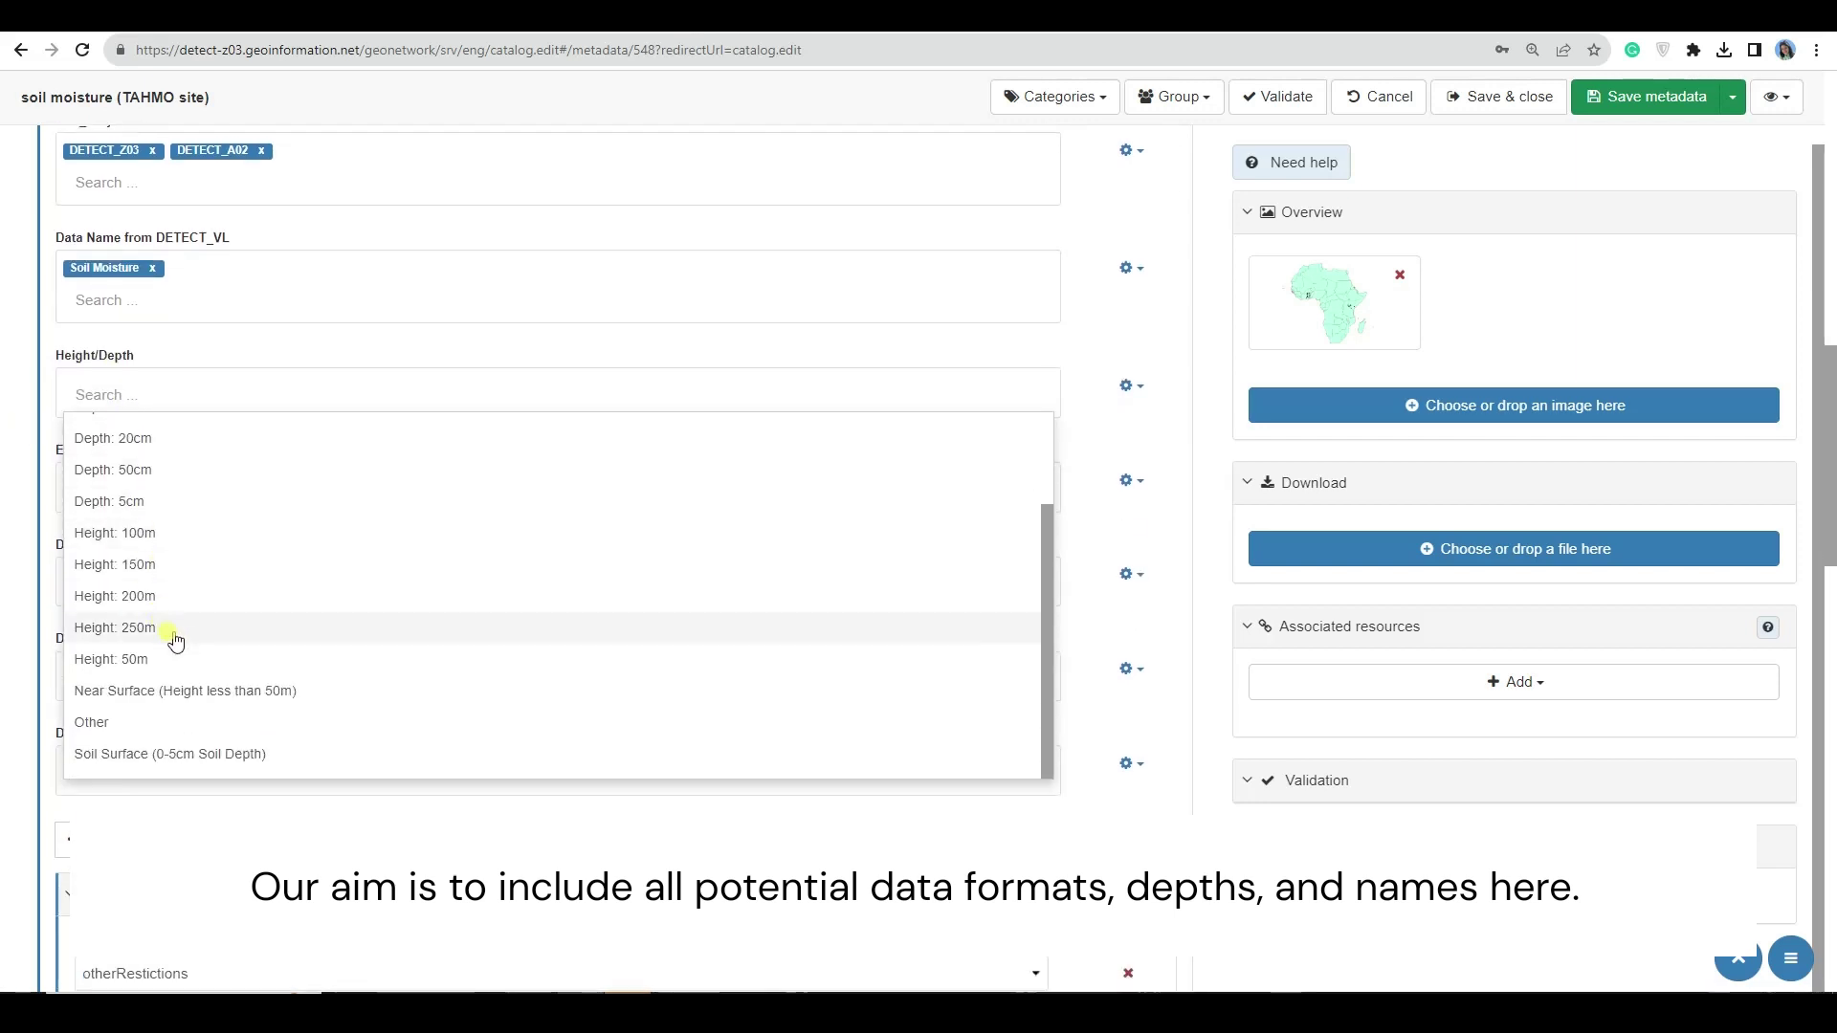
{"action": "left_click", "coordinate": [115, 756]}
{"action": "left_click", "coordinate": [106, 509]}
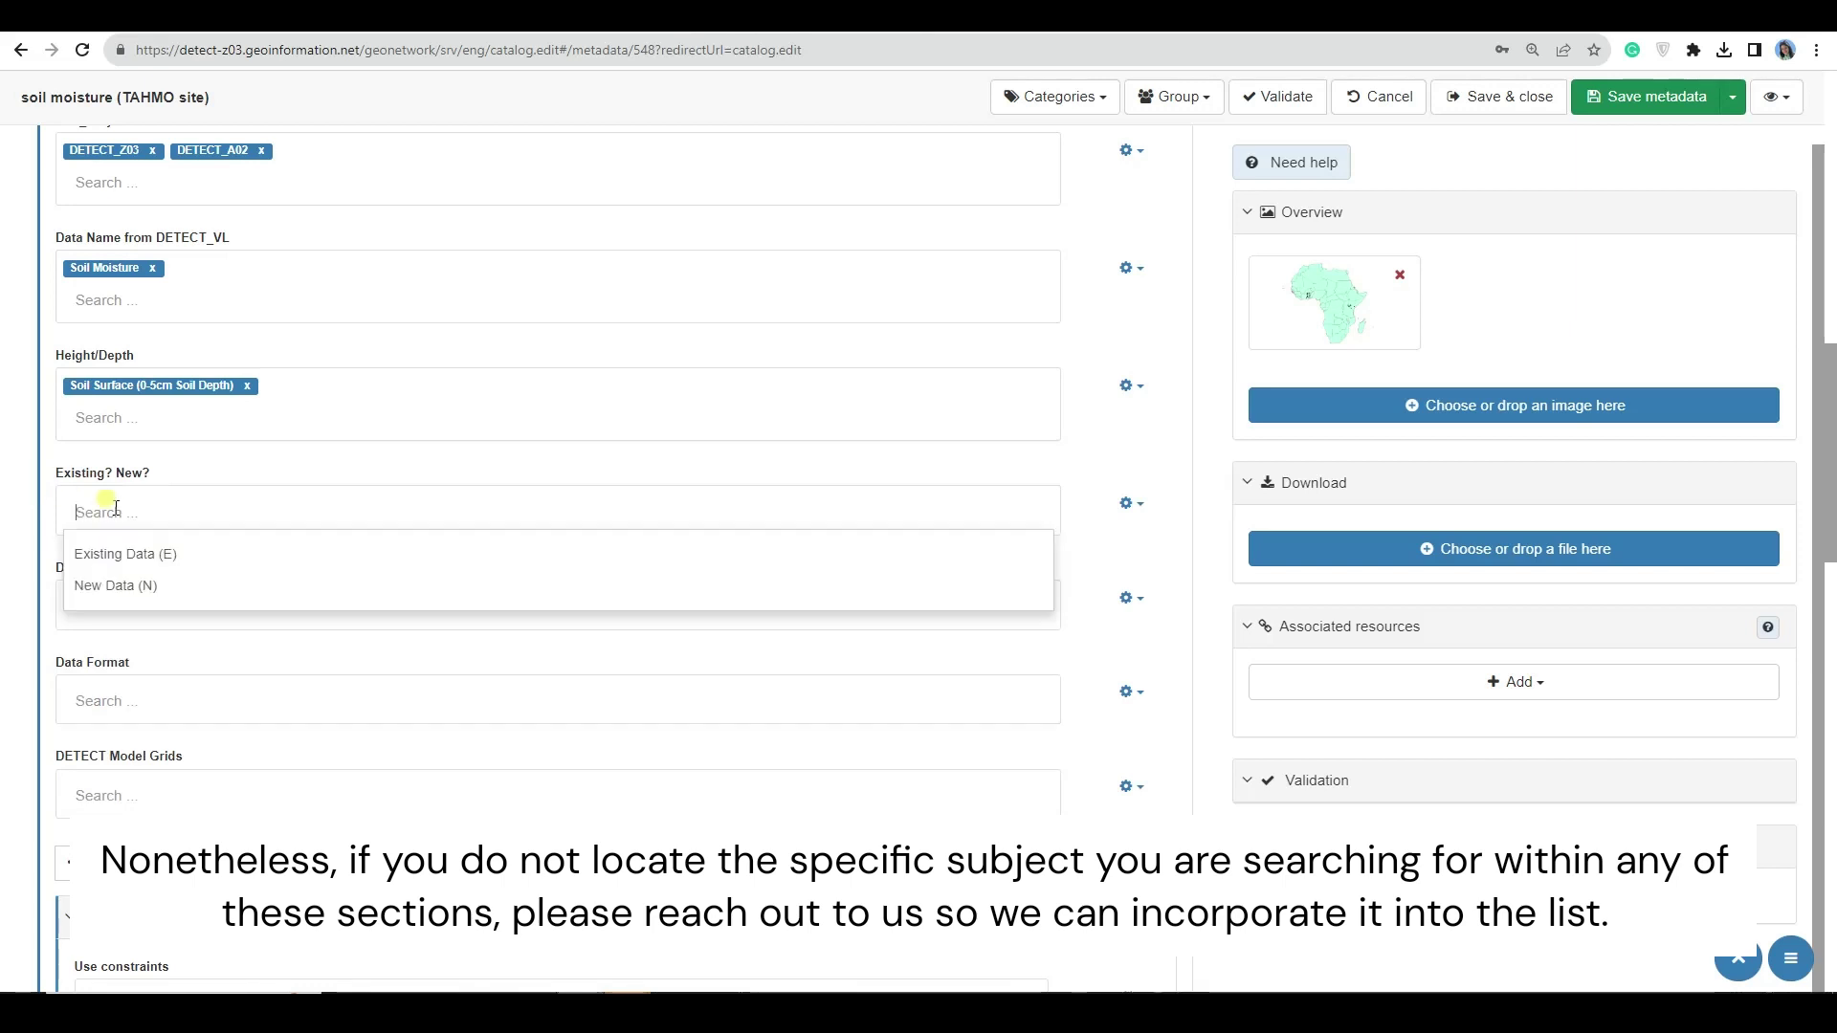
{"action": "left_click", "coordinate": [115, 555]}
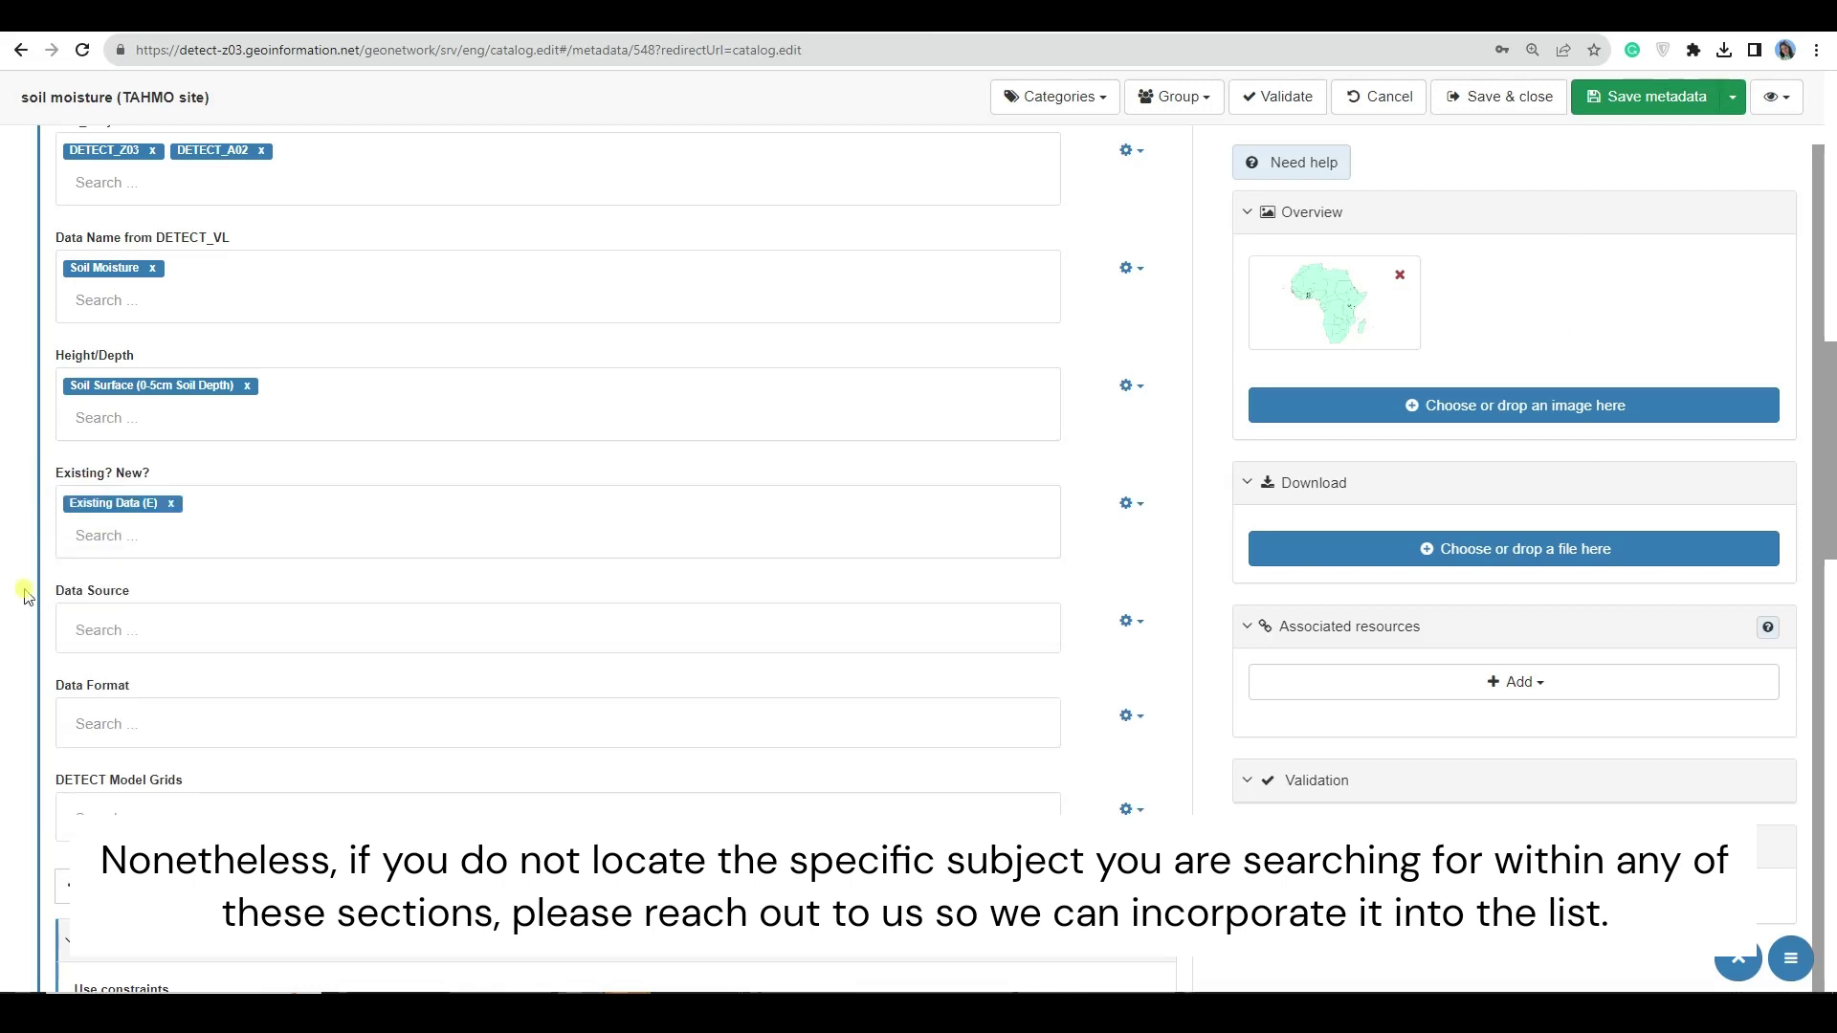
- Set the Data Source keyword to ISMN
{"action": "left_click", "coordinate": [117, 620]}
{"action": "scroll", "coordinate": [117, 612], "scroll_direction": "down", "scroll_amount": 10}
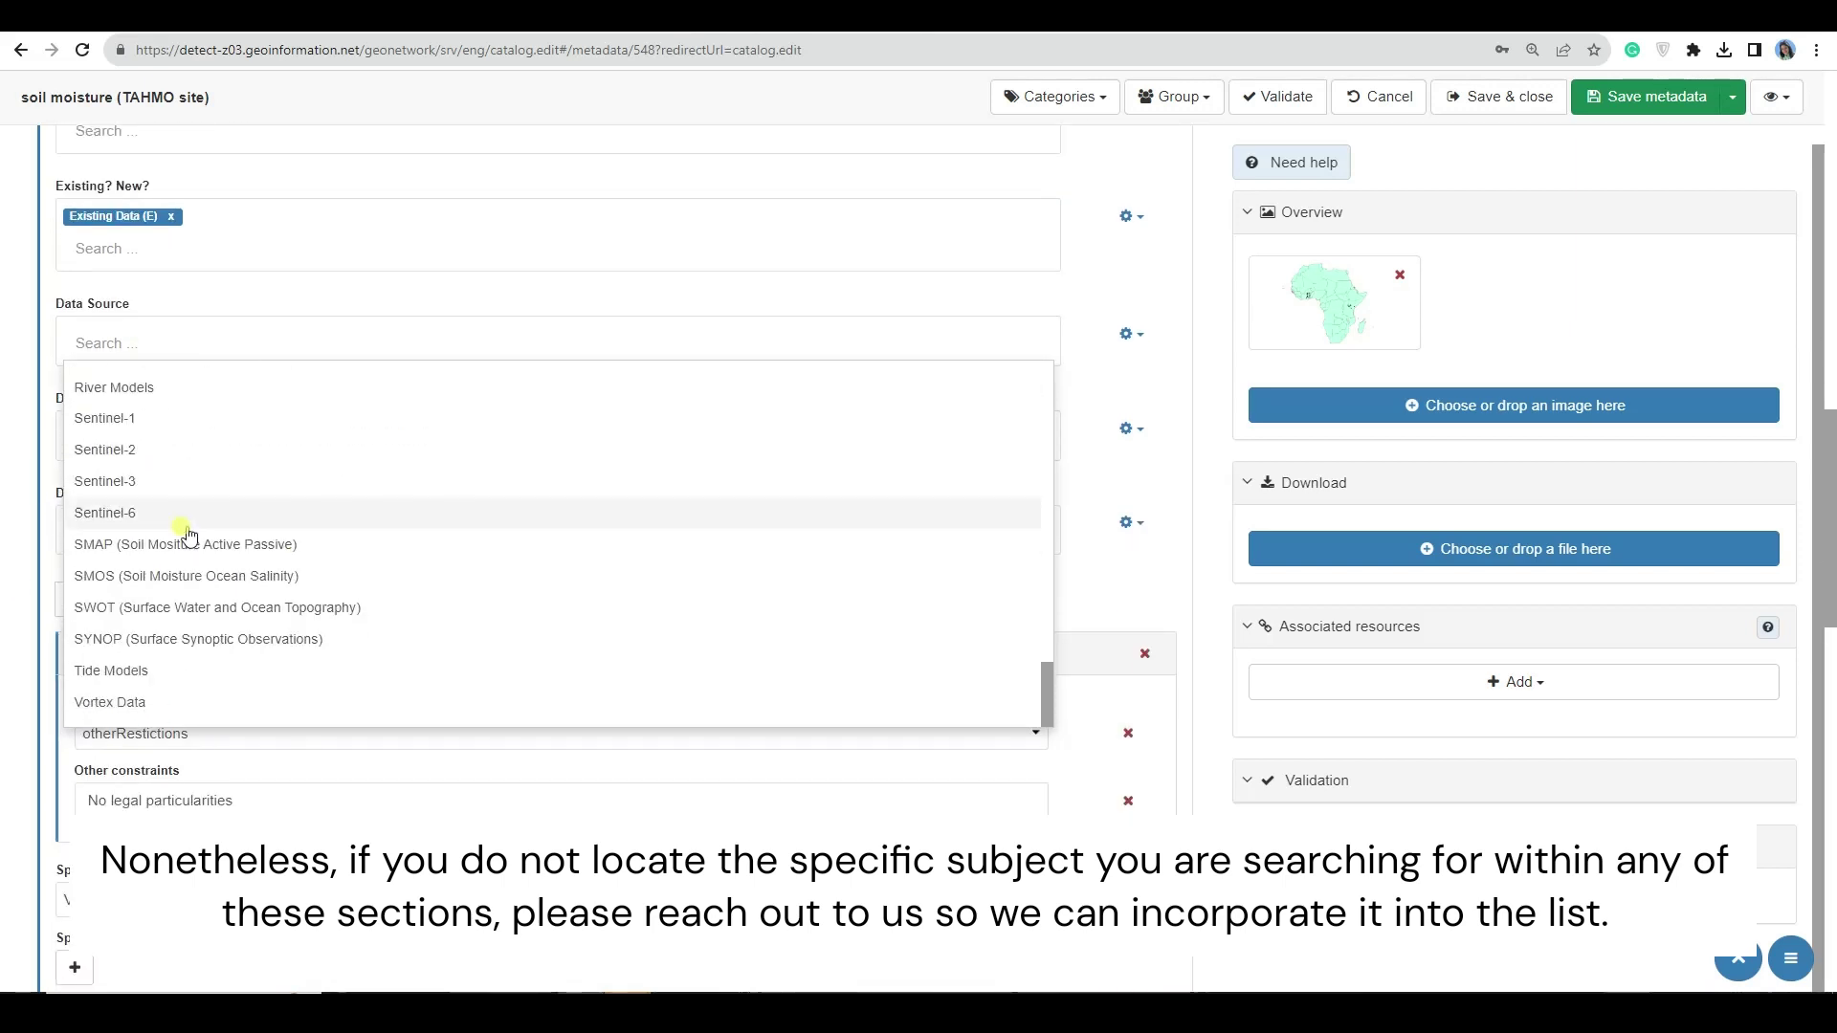
{"action": "type", "text": "Sen"}
{"action": "key", "text": "BackSpace"}
{"action": "key", "text": "BackSpace"}
{"action": "key", "text": "BackSpace"}
{"action": "type", "text": "Land"}
{"action": "key", "text": "BackSpace"}
{"action": "key", "text": "BackSpace"}
{"action": "key", "text": "BackSpace"}
{"action": "key", "text": "BackSpace"}
{"action": "type", "text": "luca"}
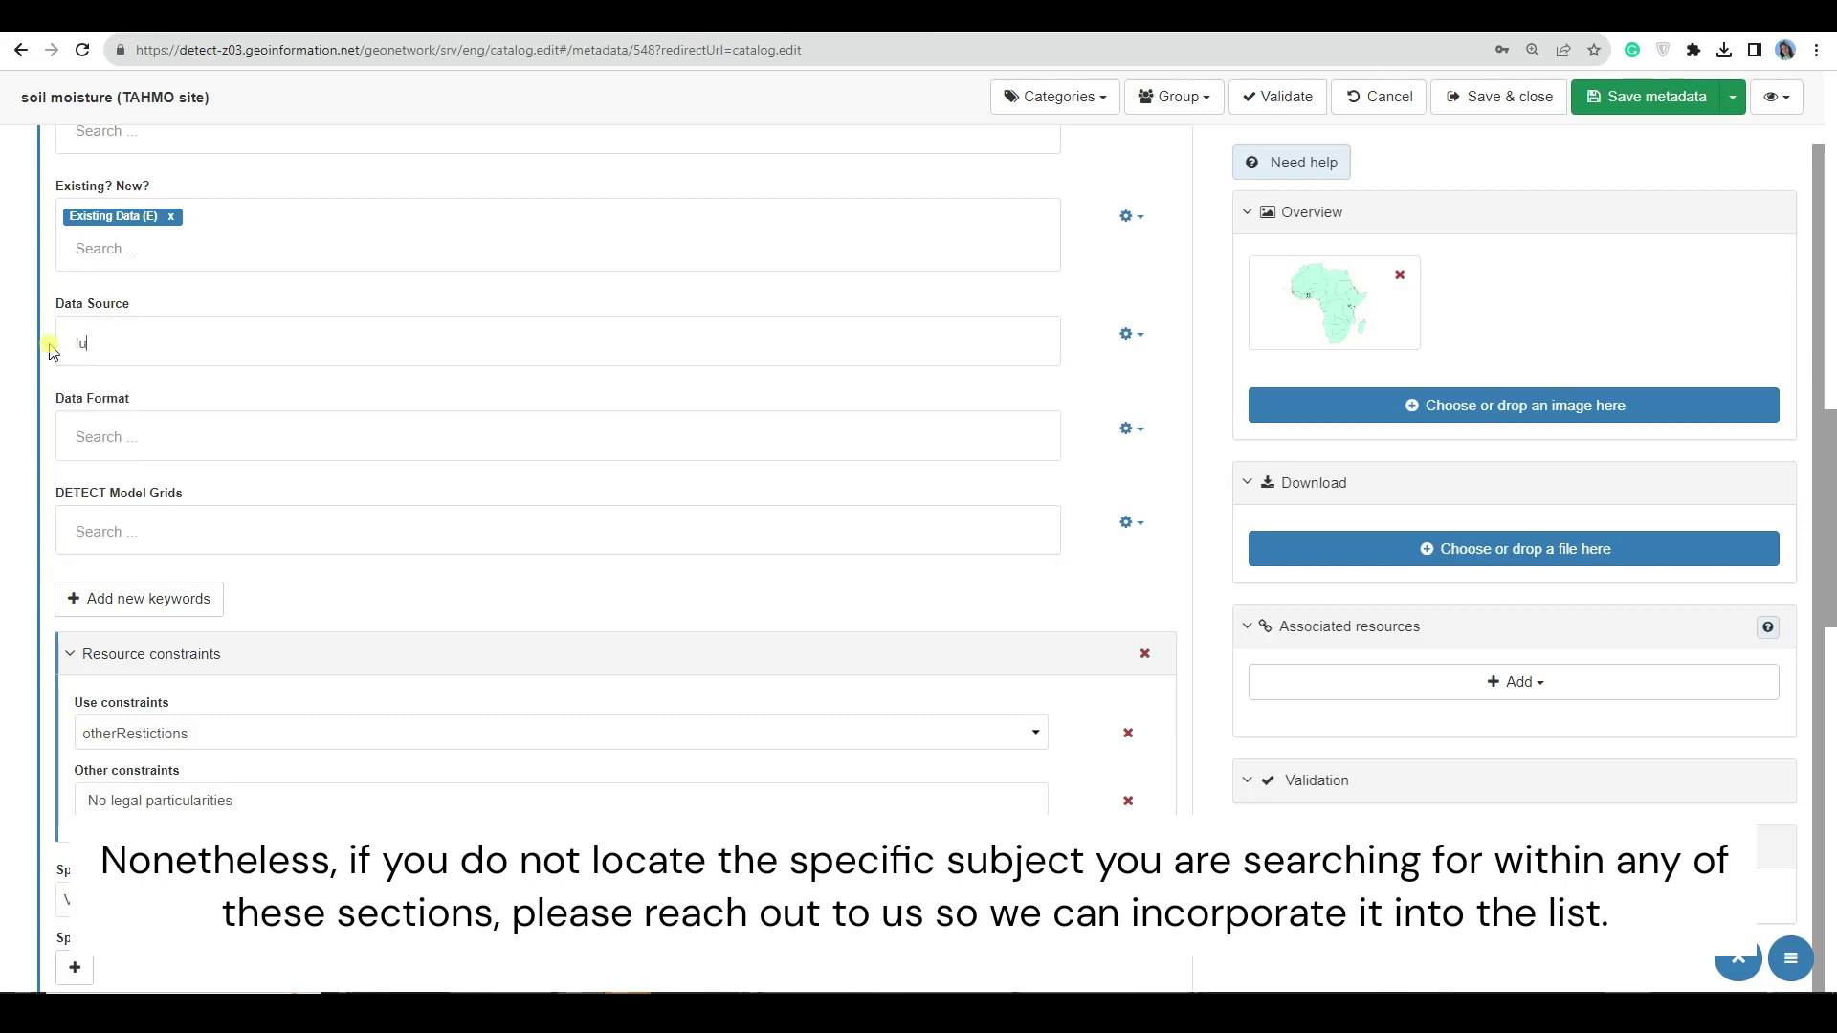
{"action": "key", "text": "BackSpace"}
{"action": "key", "text": "BackSpace"}
{"action": "key", "text": "BackSpace"}
{"action": "key", "text": "BackSpace"}
{"action": "type", "text": "ism"}
{"action": "left_click", "coordinate": [135, 382]}
- Set Data Format to Microsoft Excel File and DETECT Model Grids to Other
{"action": "scroll", "coordinate": [152, 493], "scroll_direction": "down", "scroll_amount": 2}
{"action": "left_click", "coordinate": [123, 254]}
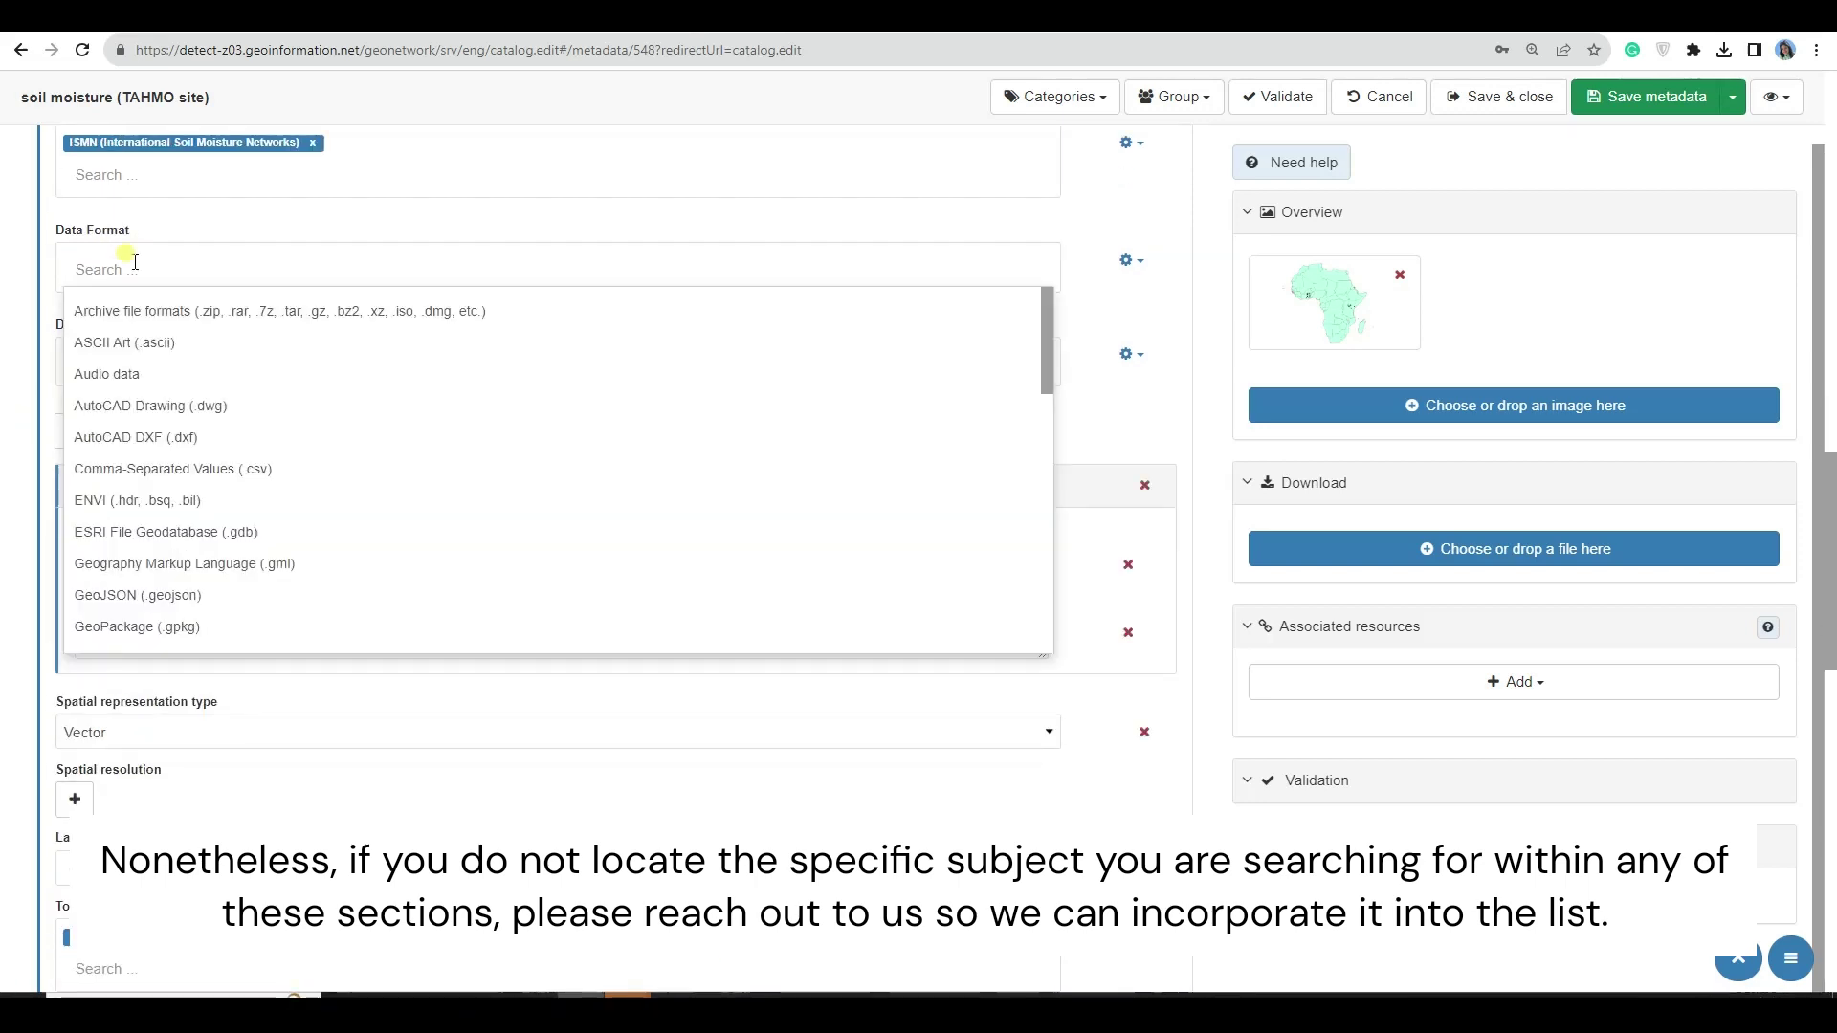
{"action": "type", "text": "ex"}
{"action": "left_click", "coordinate": [163, 343]}
{"action": "scroll", "coordinate": [172, 373], "scroll_direction": "down", "scroll_amount": 1}
{"action": "left_click", "coordinate": [135, 289]}
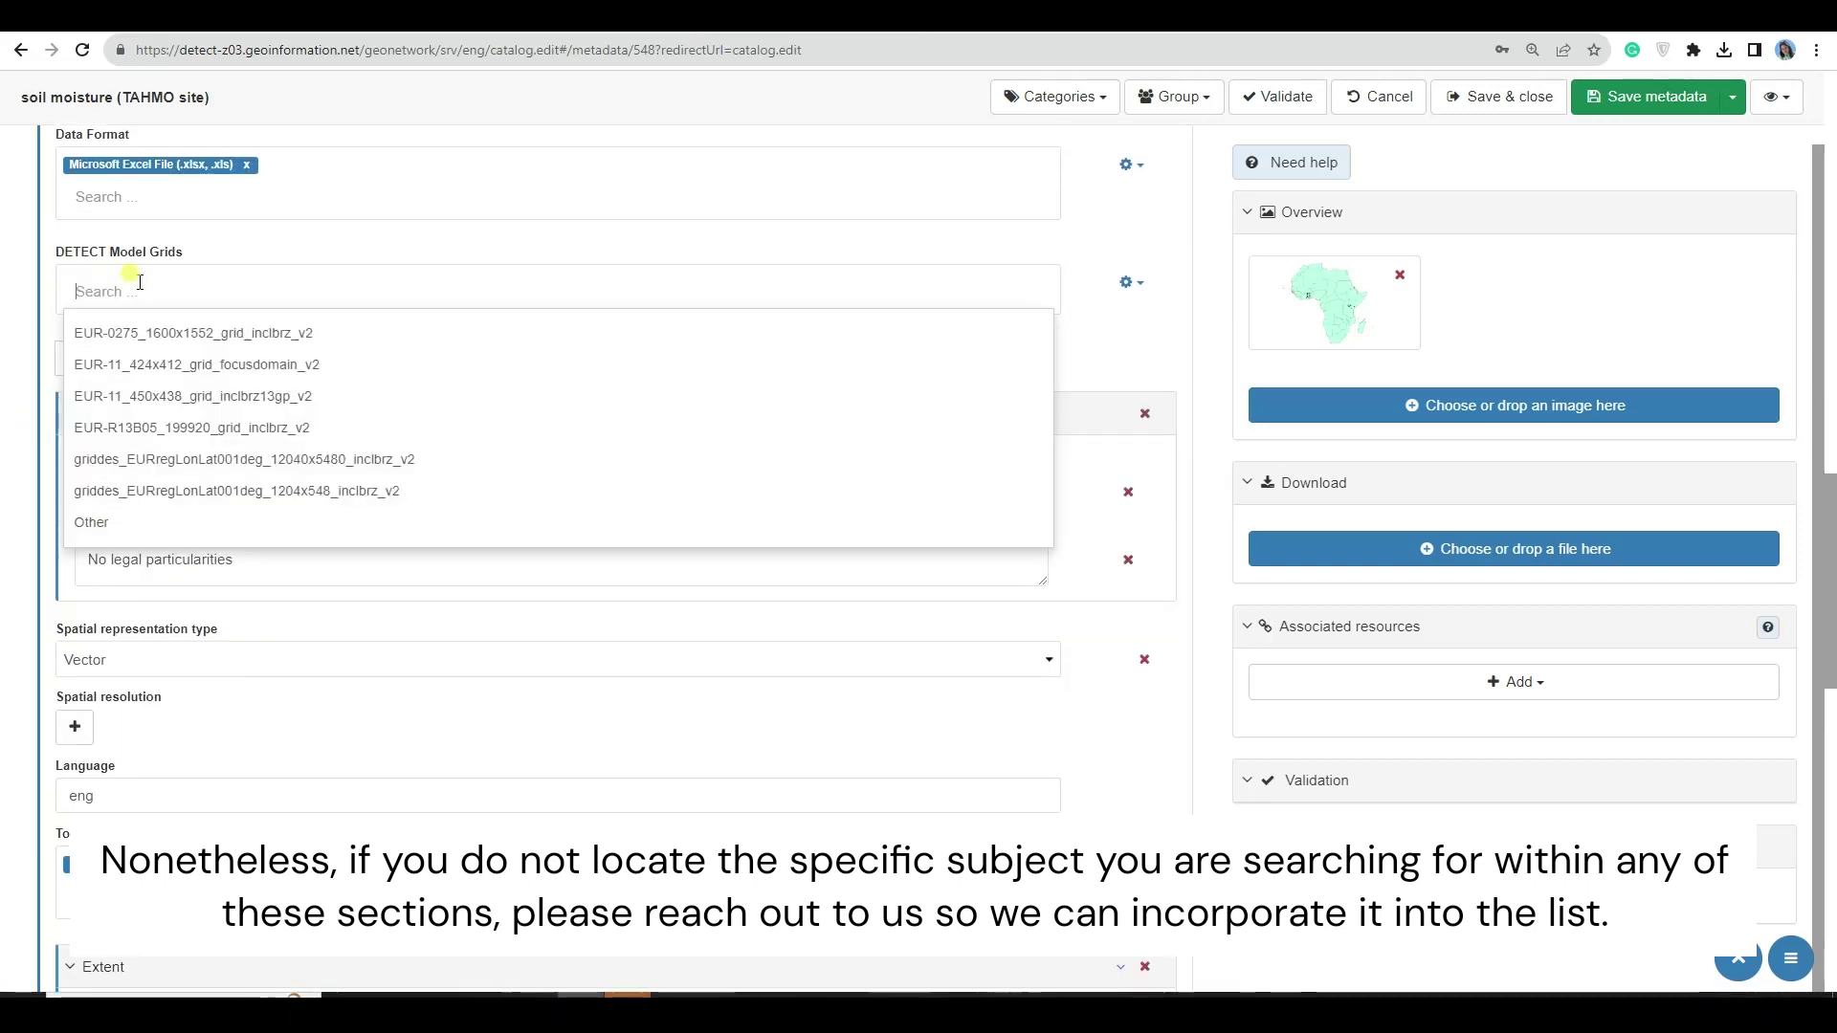
{"action": "left_click", "coordinate": [188, 524]}
{"action": "scroll", "coordinate": [24, 287], "scroll_direction": "up", "scroll_amount": 6}
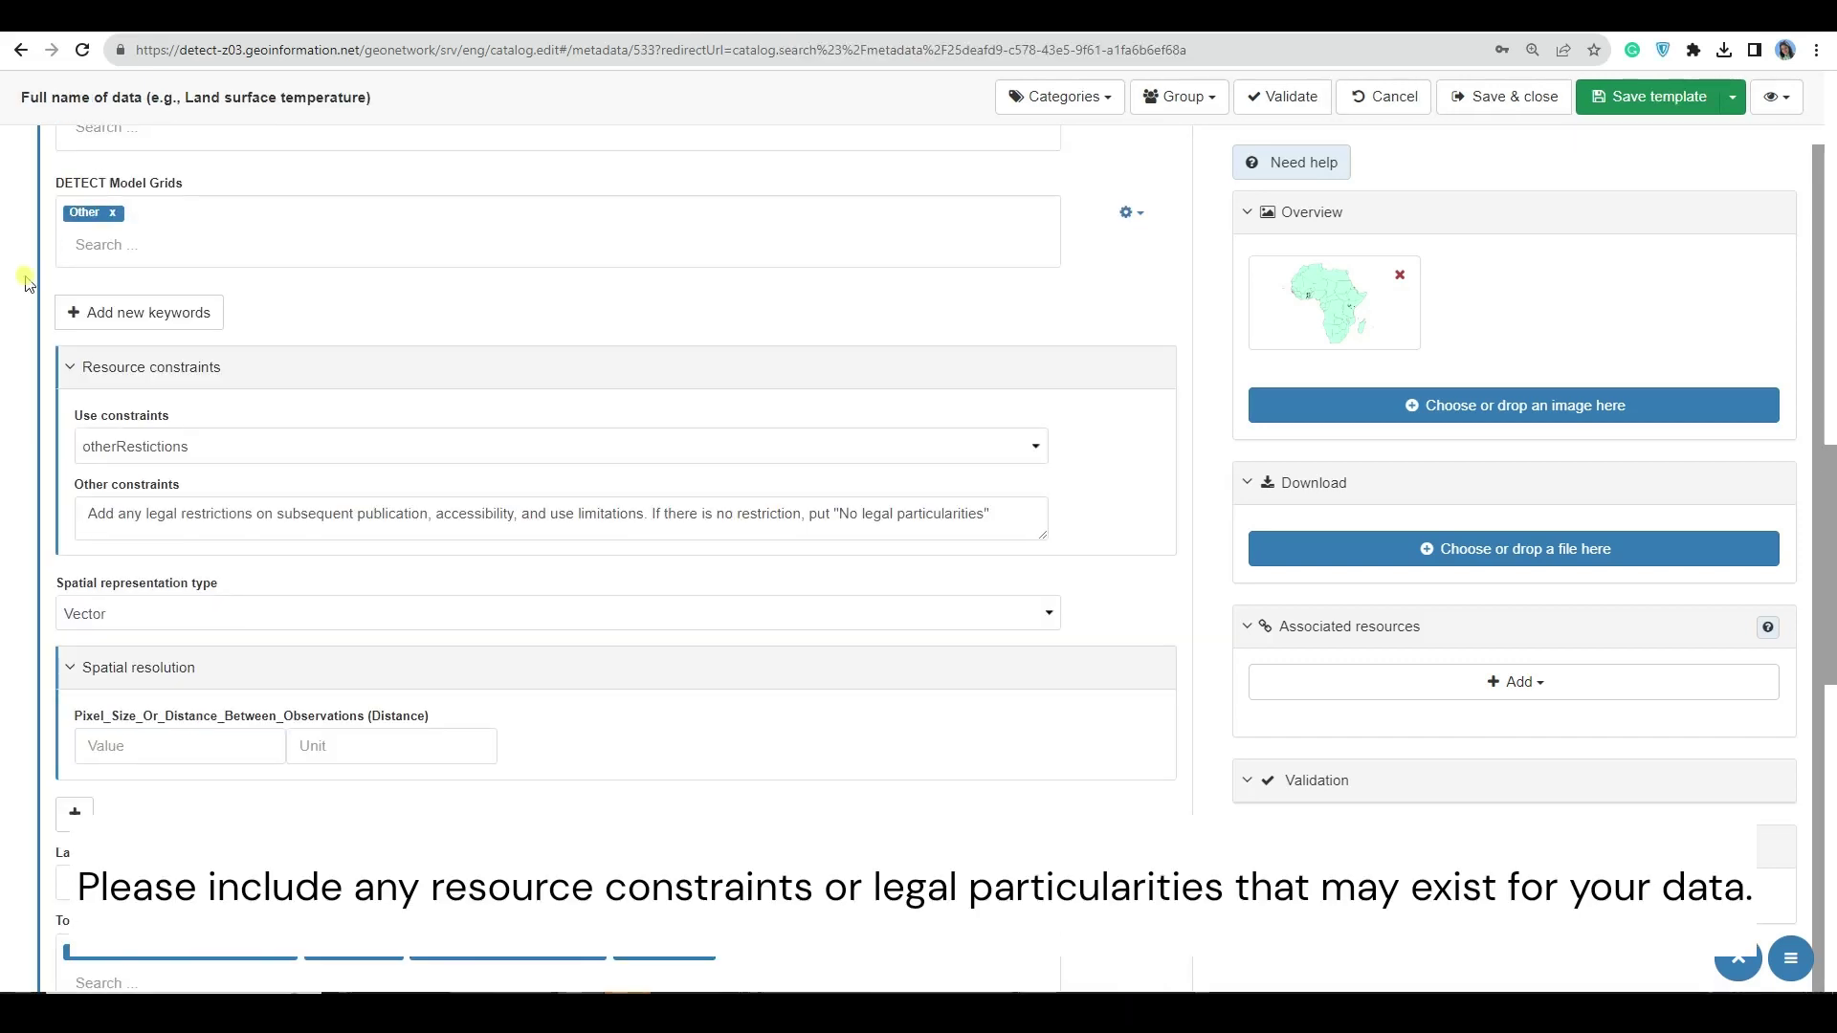
- Keep otherRestictions as use constraint and paste 'No legal particularities' into Other constraints
{"action": "scroll", "coordinate": [242, 372], "scroll_direction": "down", "scroll_amount": 1}
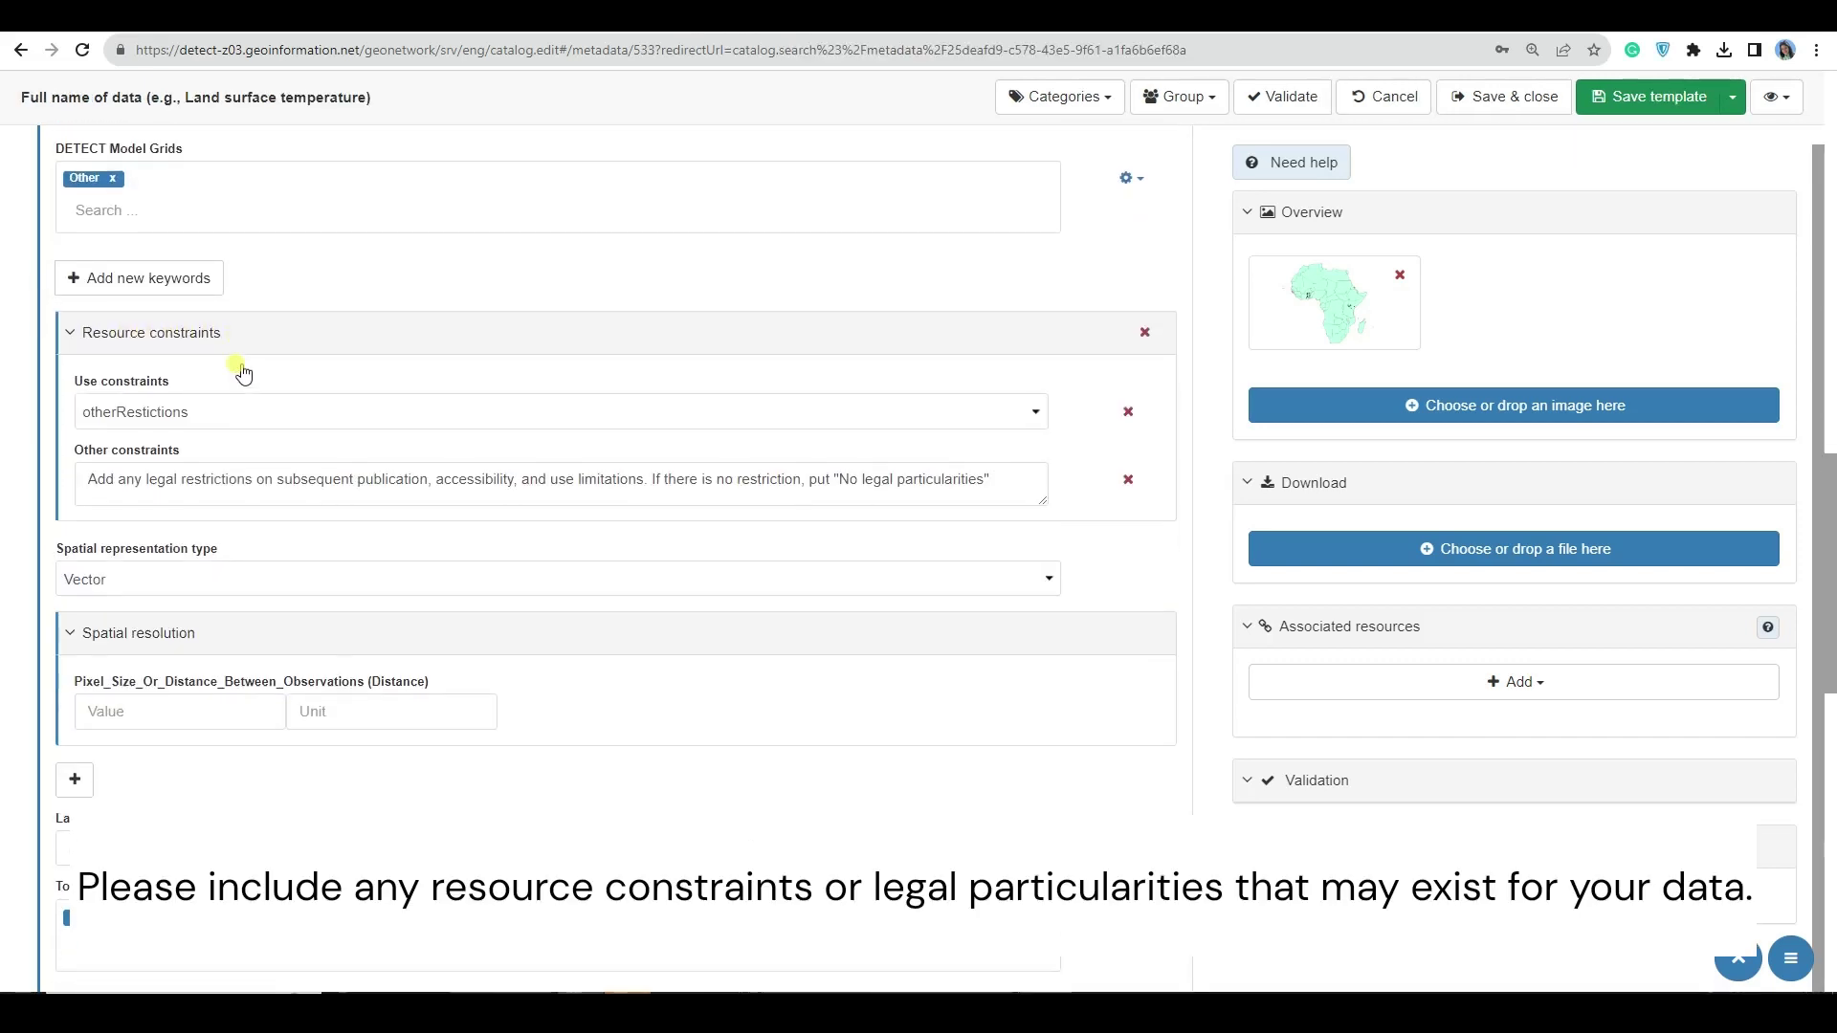
{"action": "left_click", "coordinate": [208, 356]}
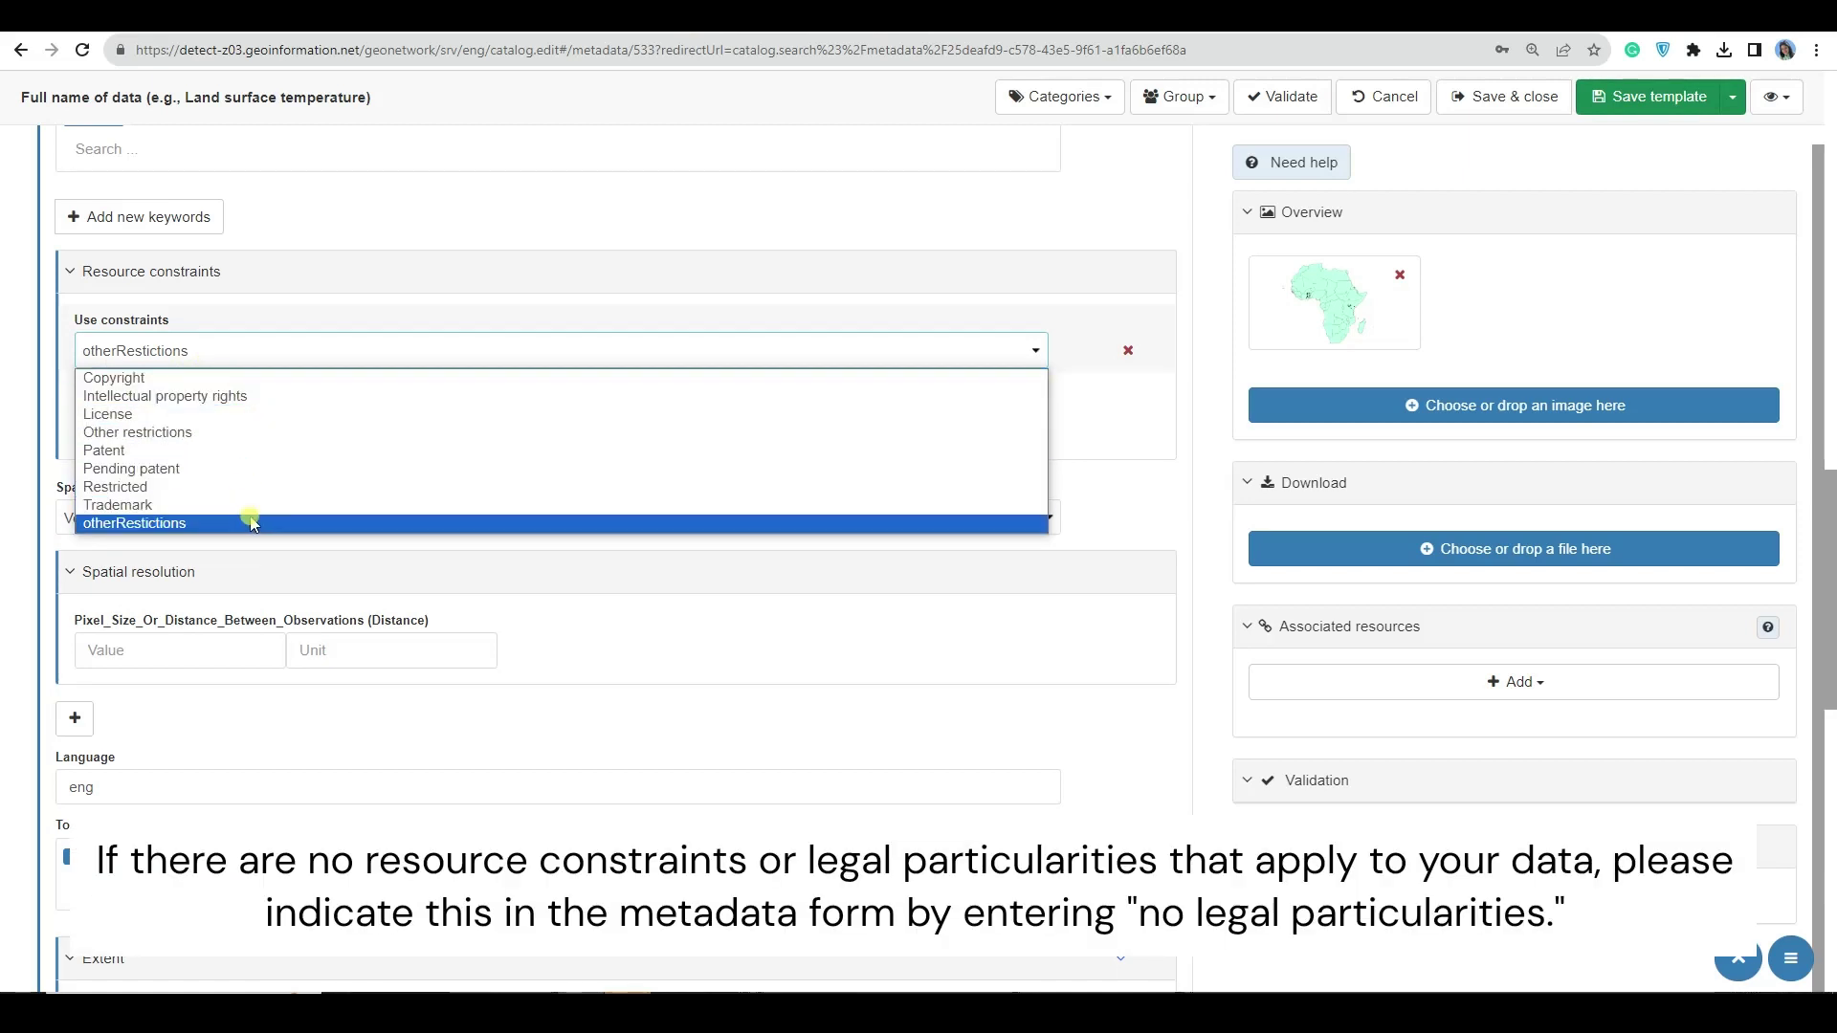
{"action": "left_click", "coordinate": [195, 525]}
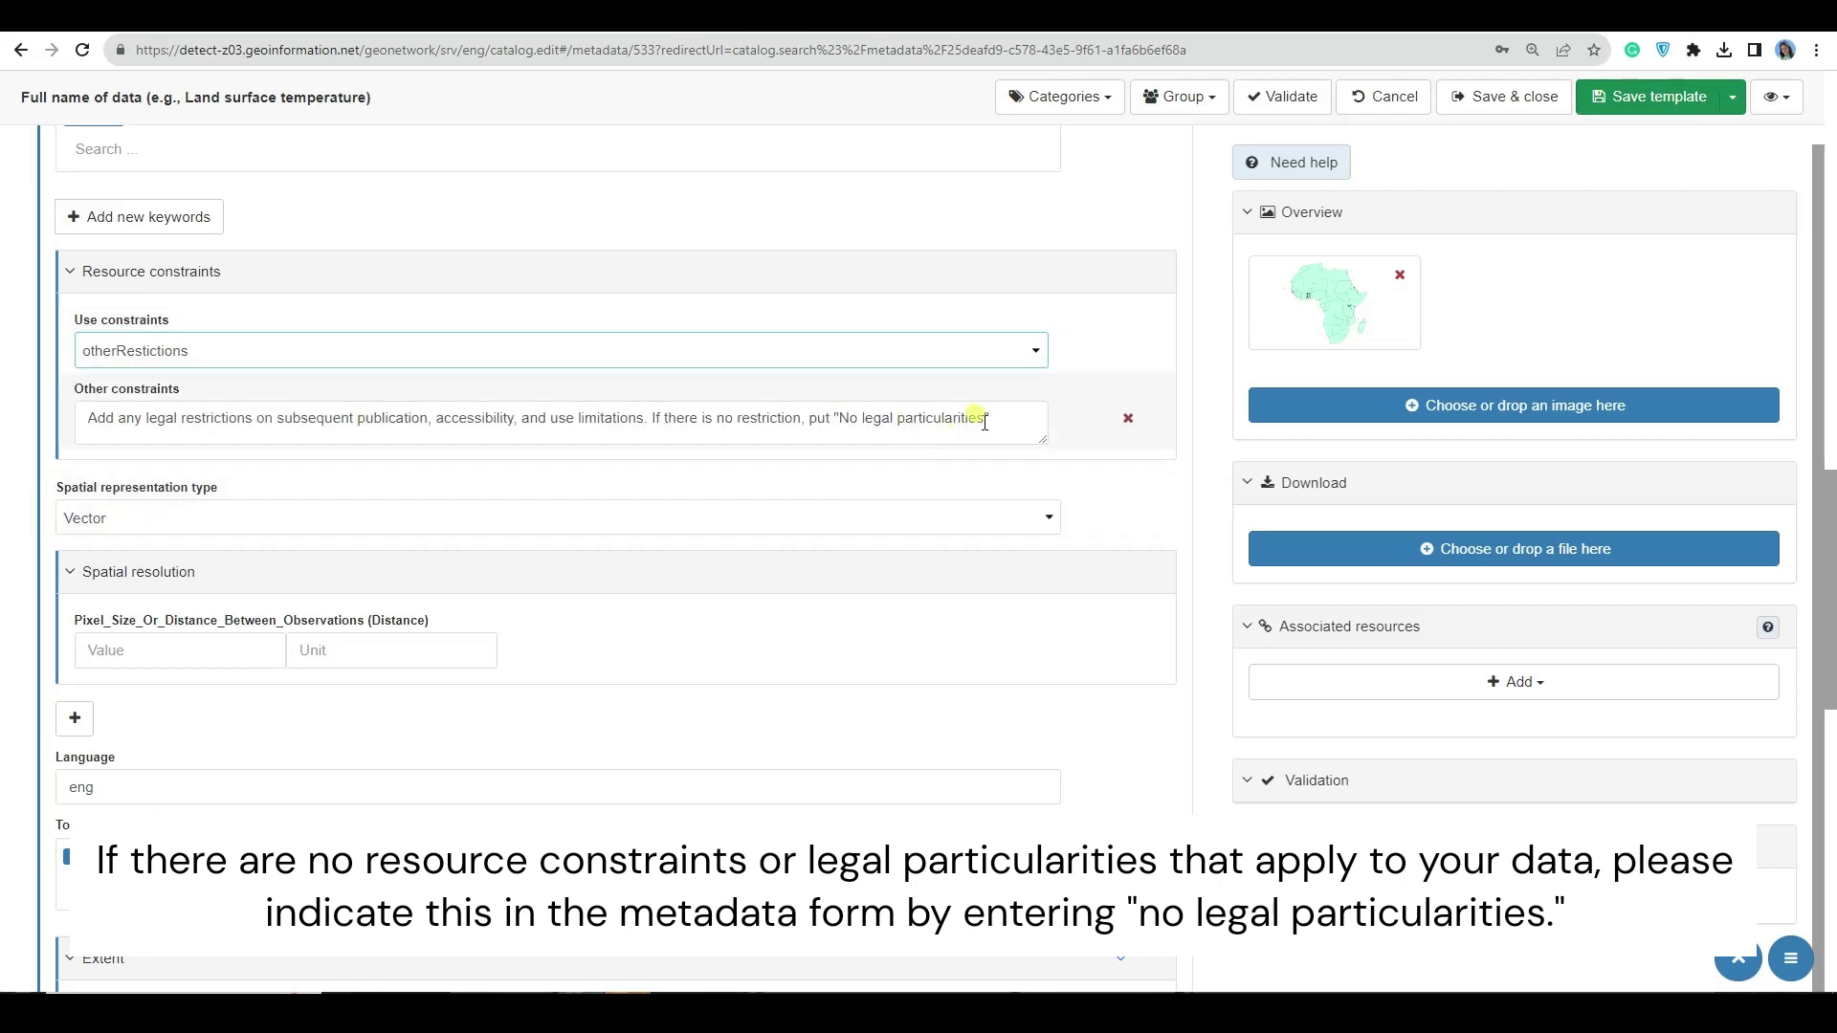
{"action": "left_click_drag", "start_coordinate": [985, 422], "coordinate": [895, 422]}
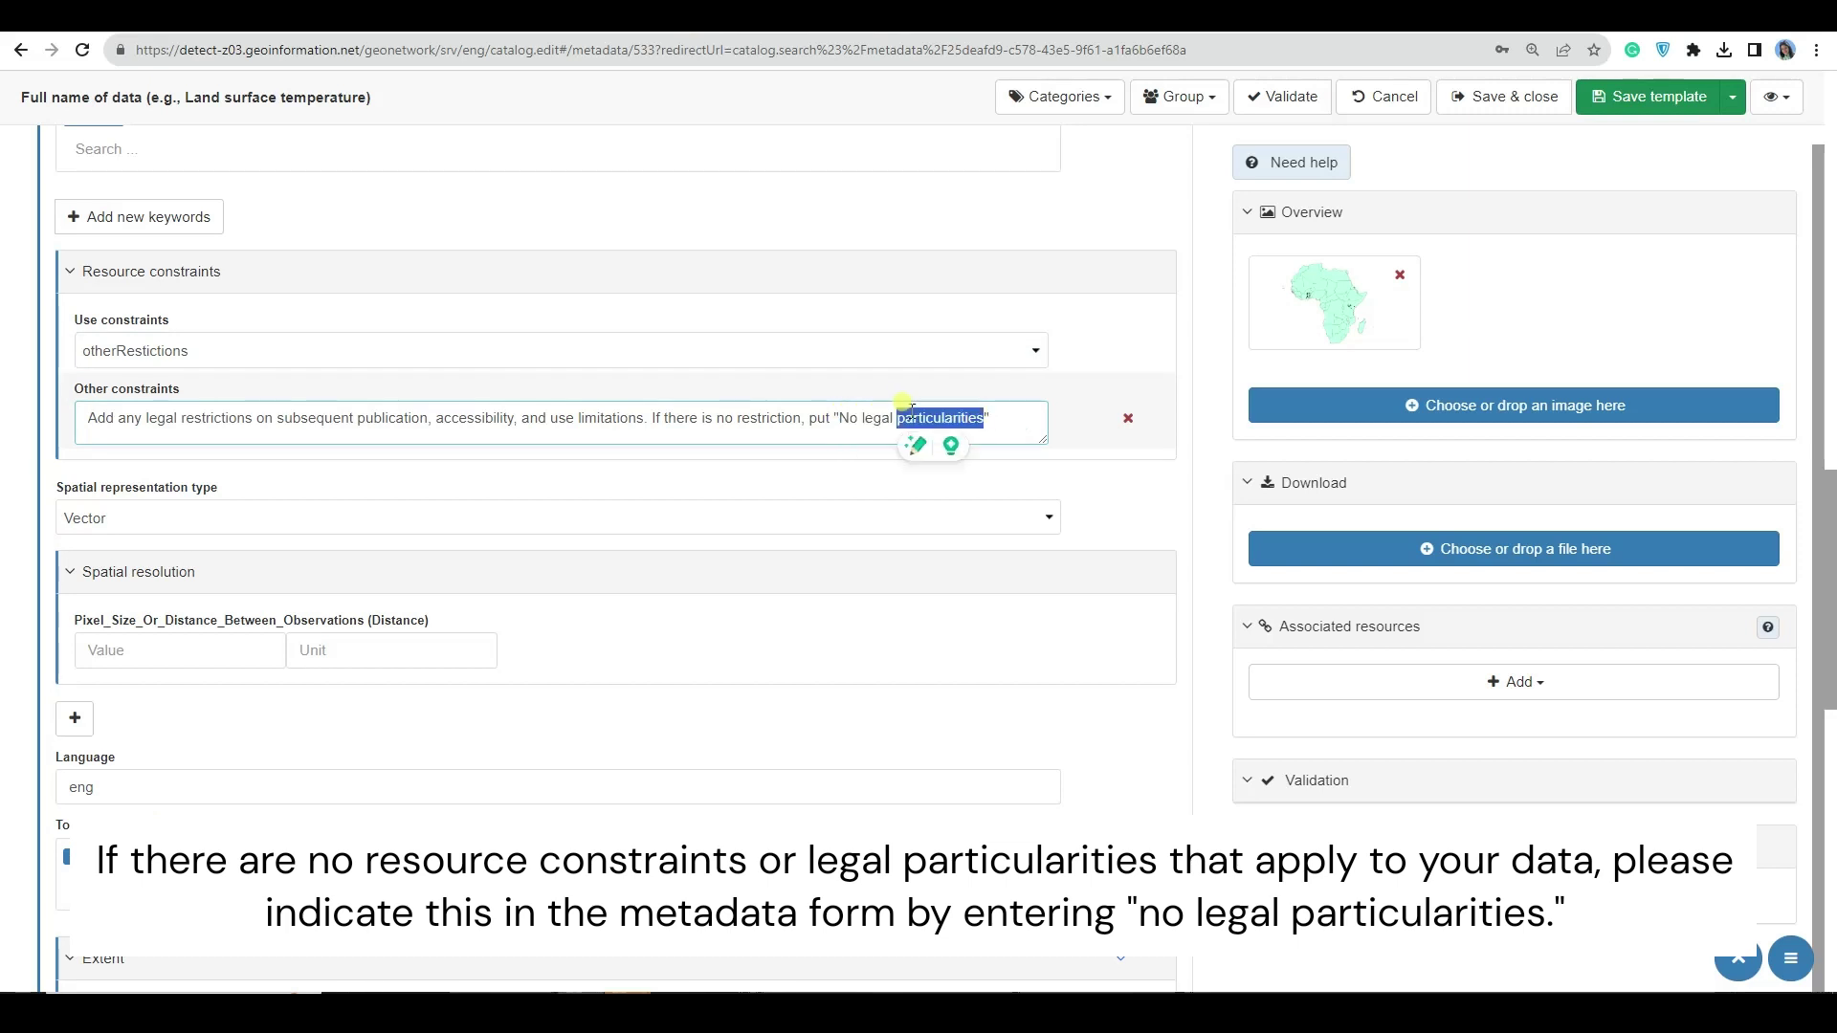
{"action": "key", "text": "ctrl+a"}
{"action": "type", "text": "No legal particularities"}
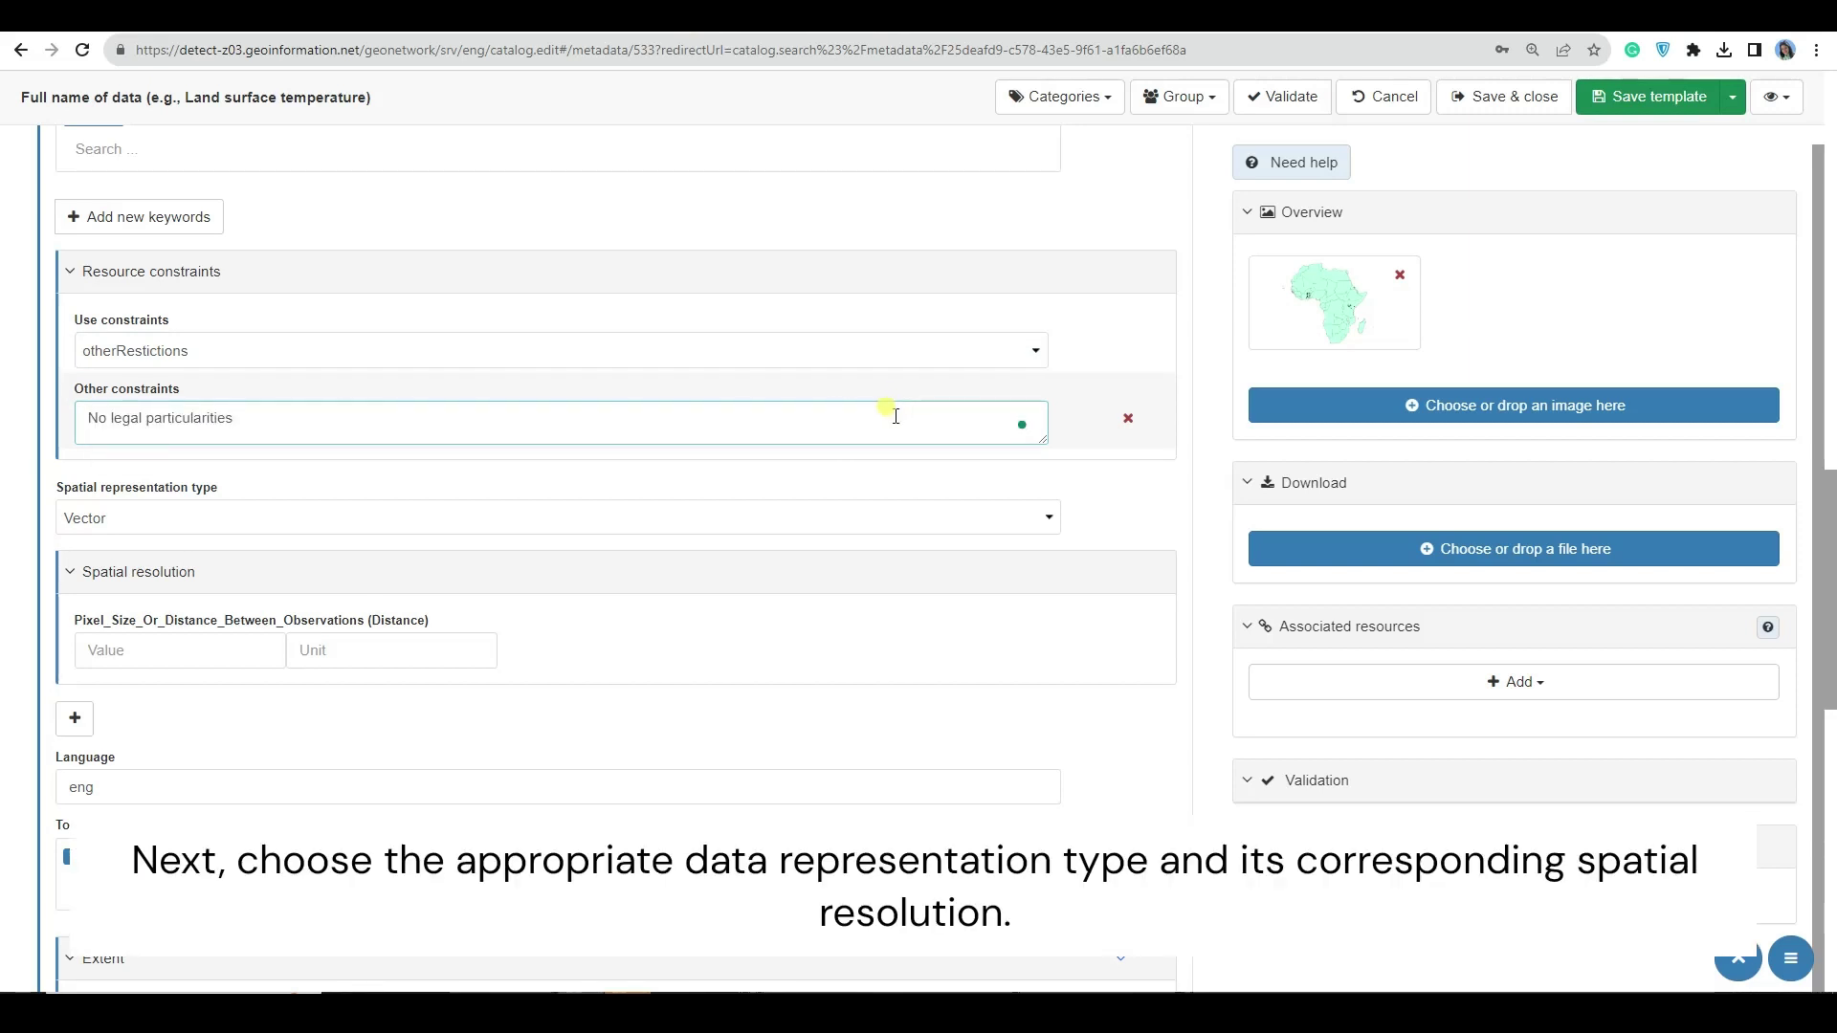
- Keep Vector as spatial representation type and delete the Spatial resolution block
{"action": "scroll", "coordinate": [535, 421], "scroll_direction": "down", "scroll_amount": 2}
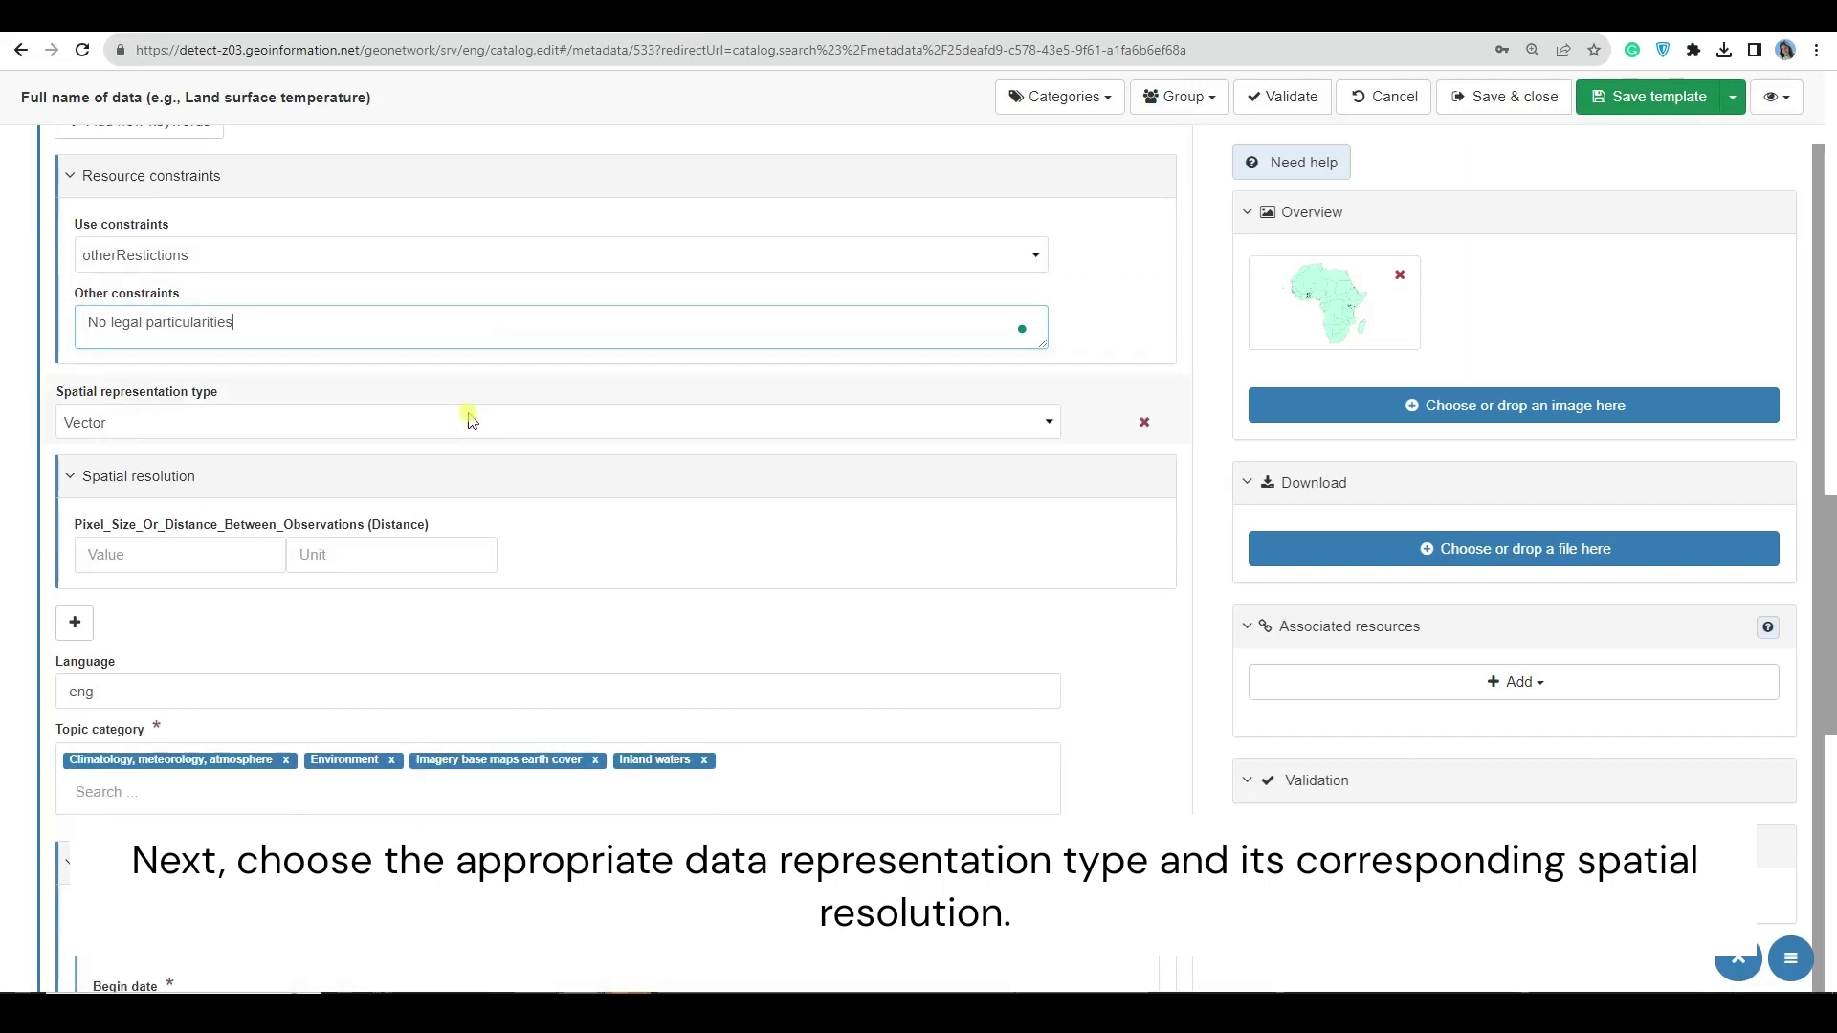
{"action": "left_click", "coordinate": [231, 326]}
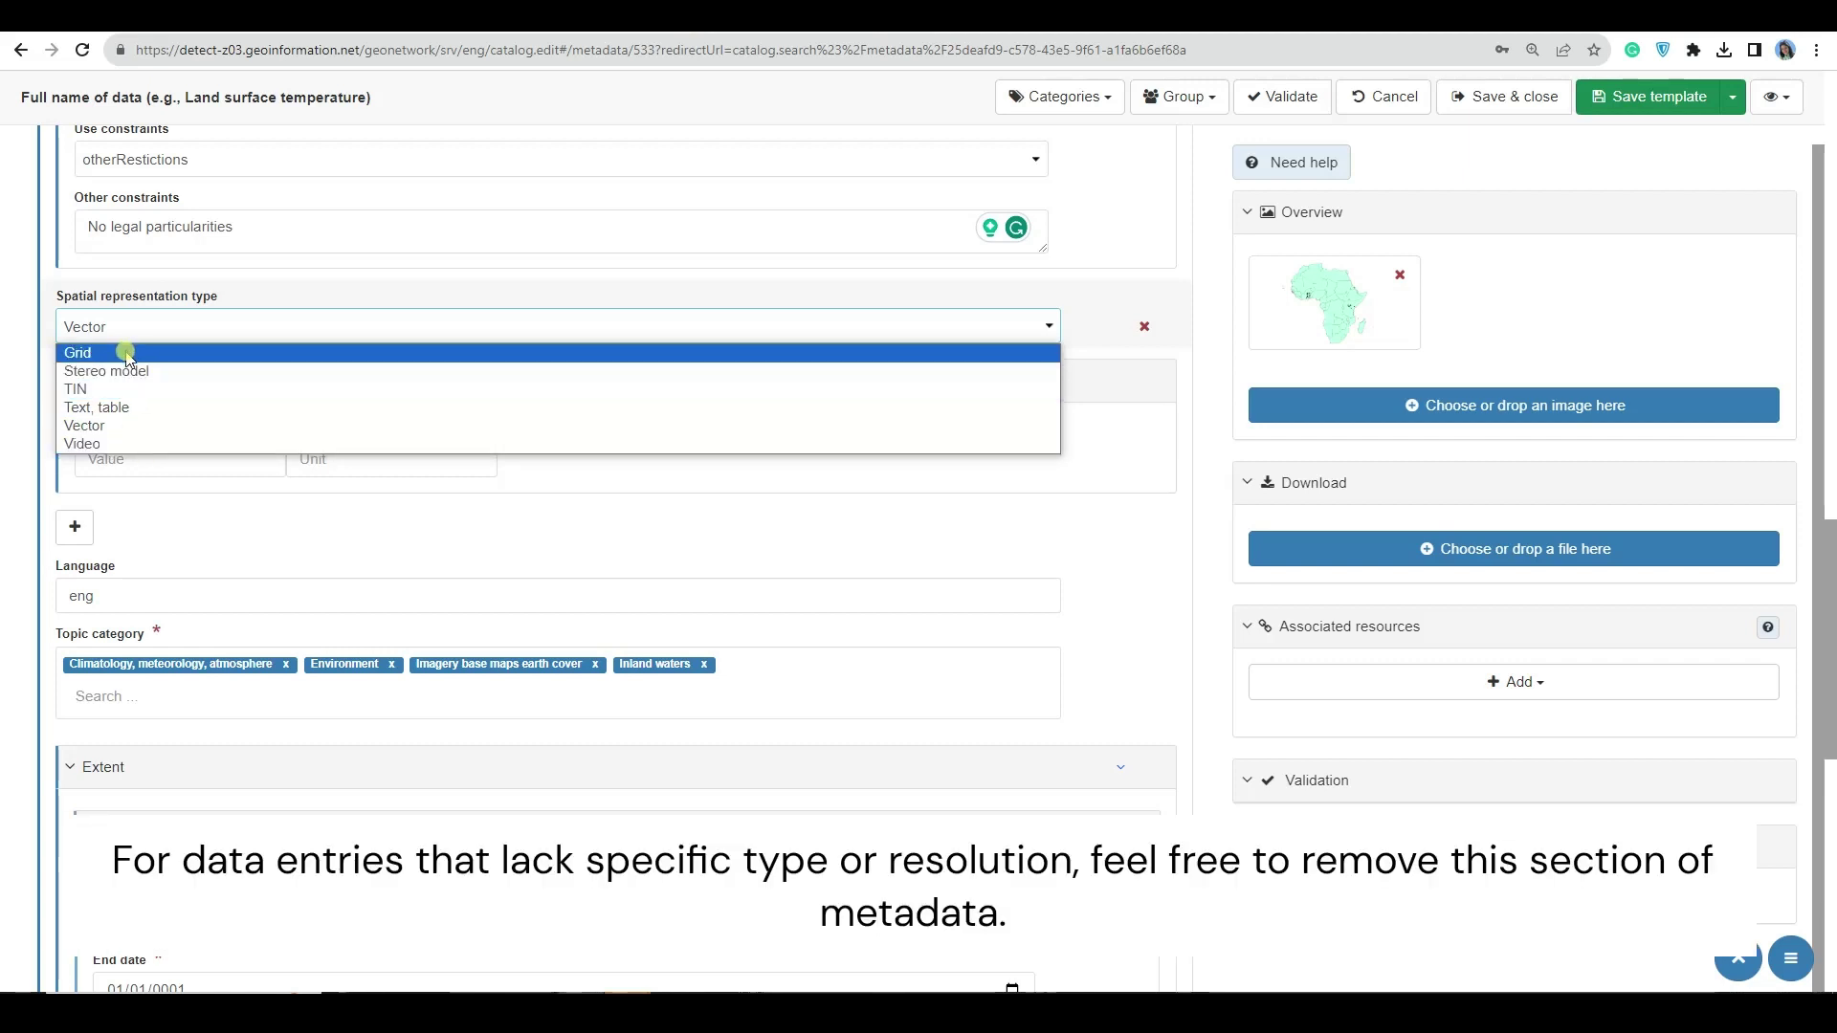
{"action": "left_click", "coordinate": [109, 427]}
{"action": "left_click", "coordinate": [180, 459]}
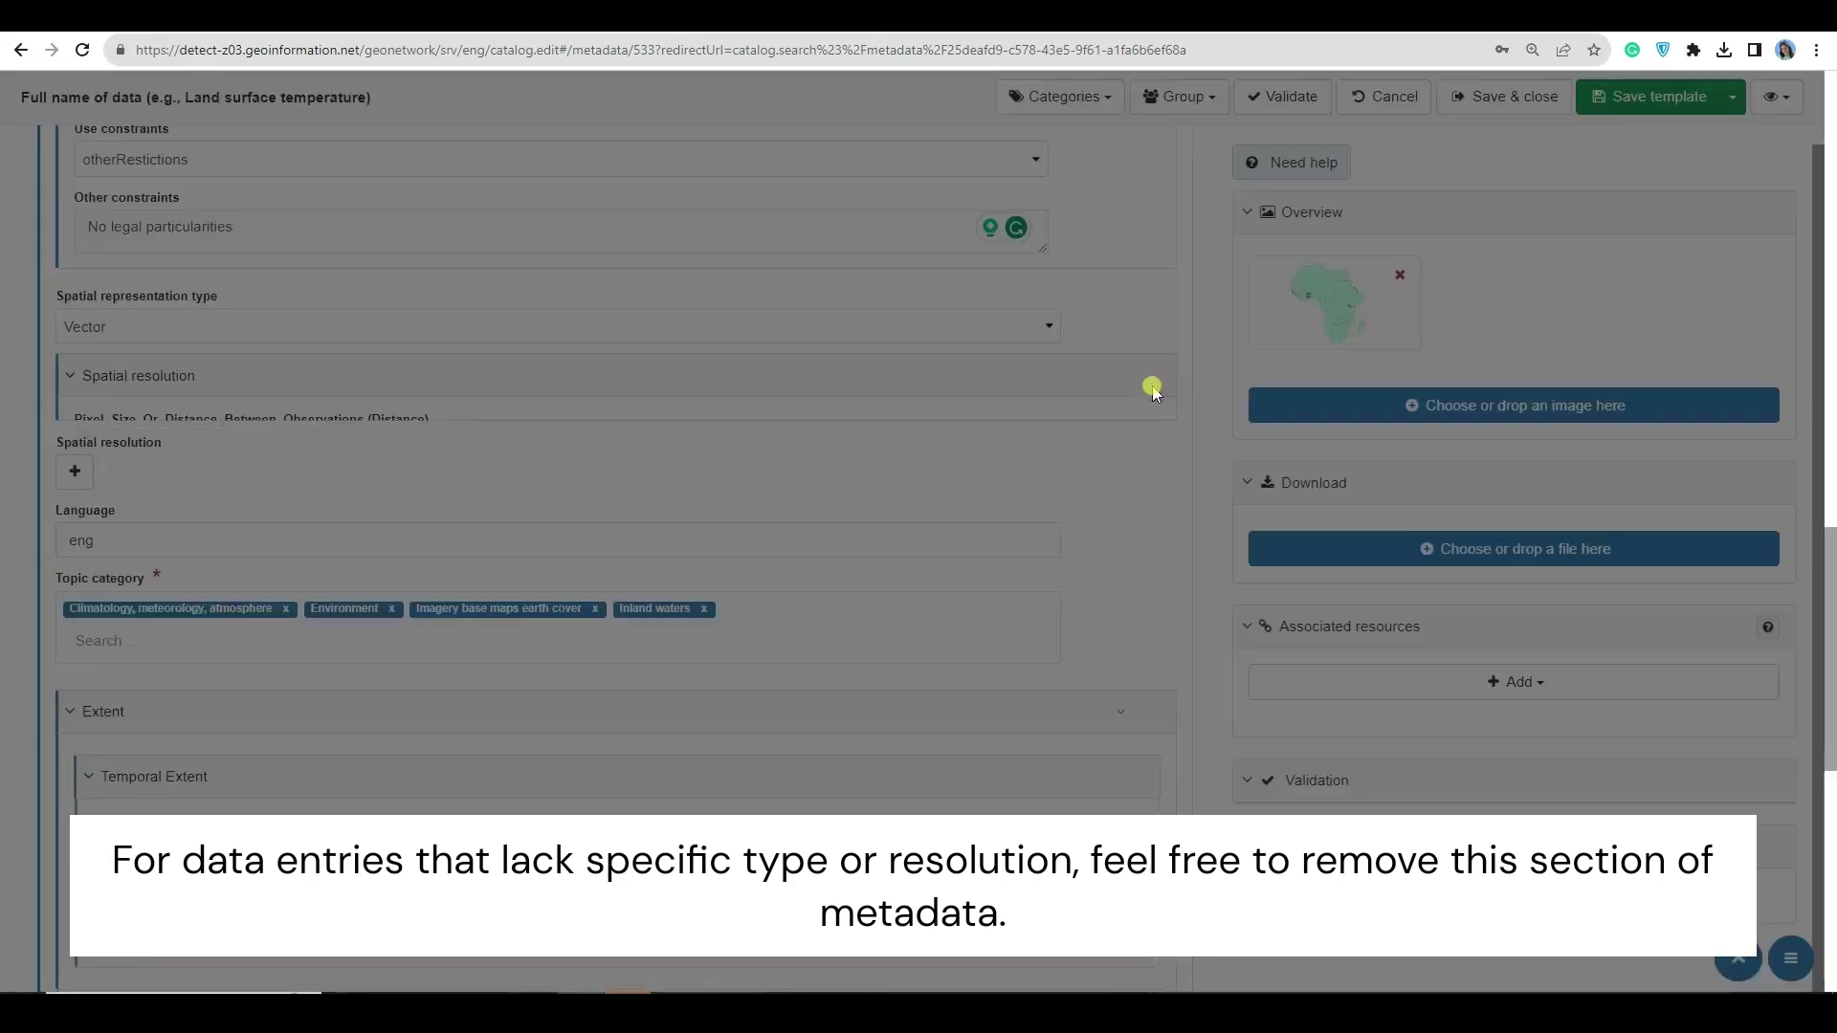
{"action": "left_click", "coordinate": [1144, 381]}
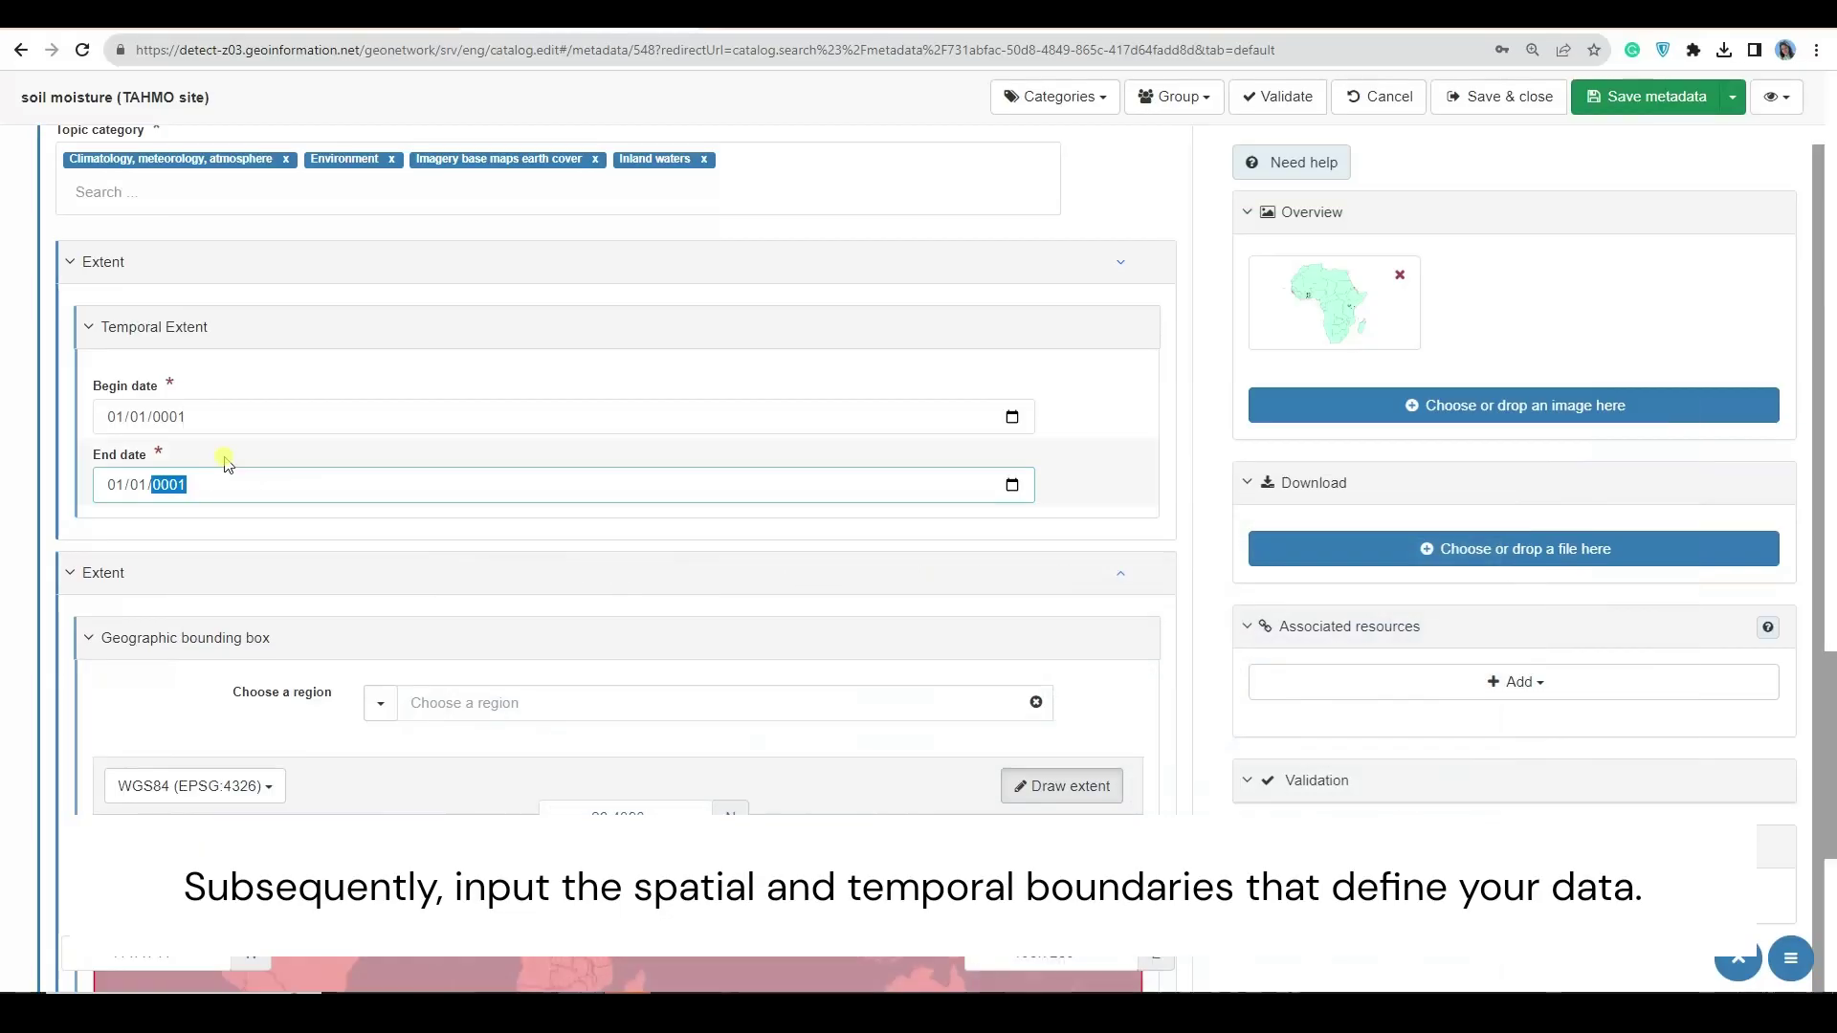
- Enter the temporal extent begin date 10/30/2019 and start filling in the end date
{"action": "left_click", "coordinate": [116, 417]}
{"action": "type", "text": "10/30/2019"}
{"action": "left_click", "coordinate": [156, 490]}
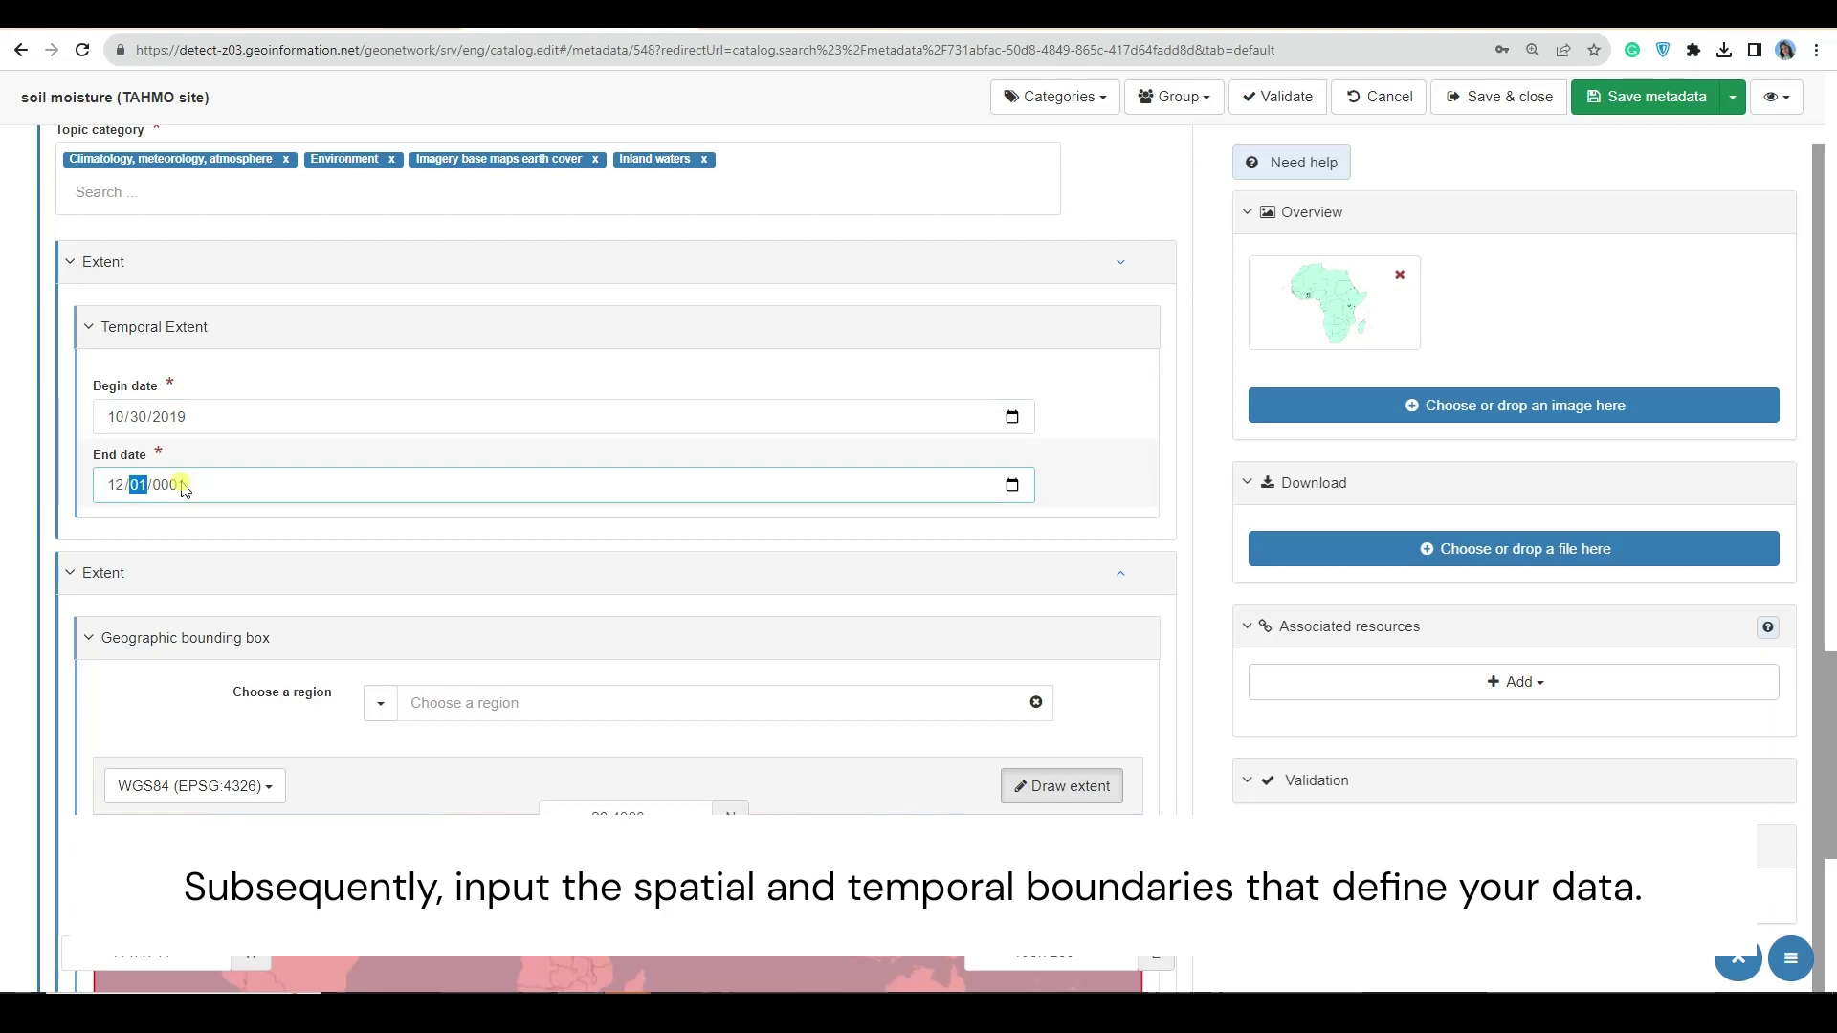
{"action": "type", "text": "202"}
{"action": "scroll", "coordinate": [185, 490], "scroll_direction": "down", "scroll_amount": 4}
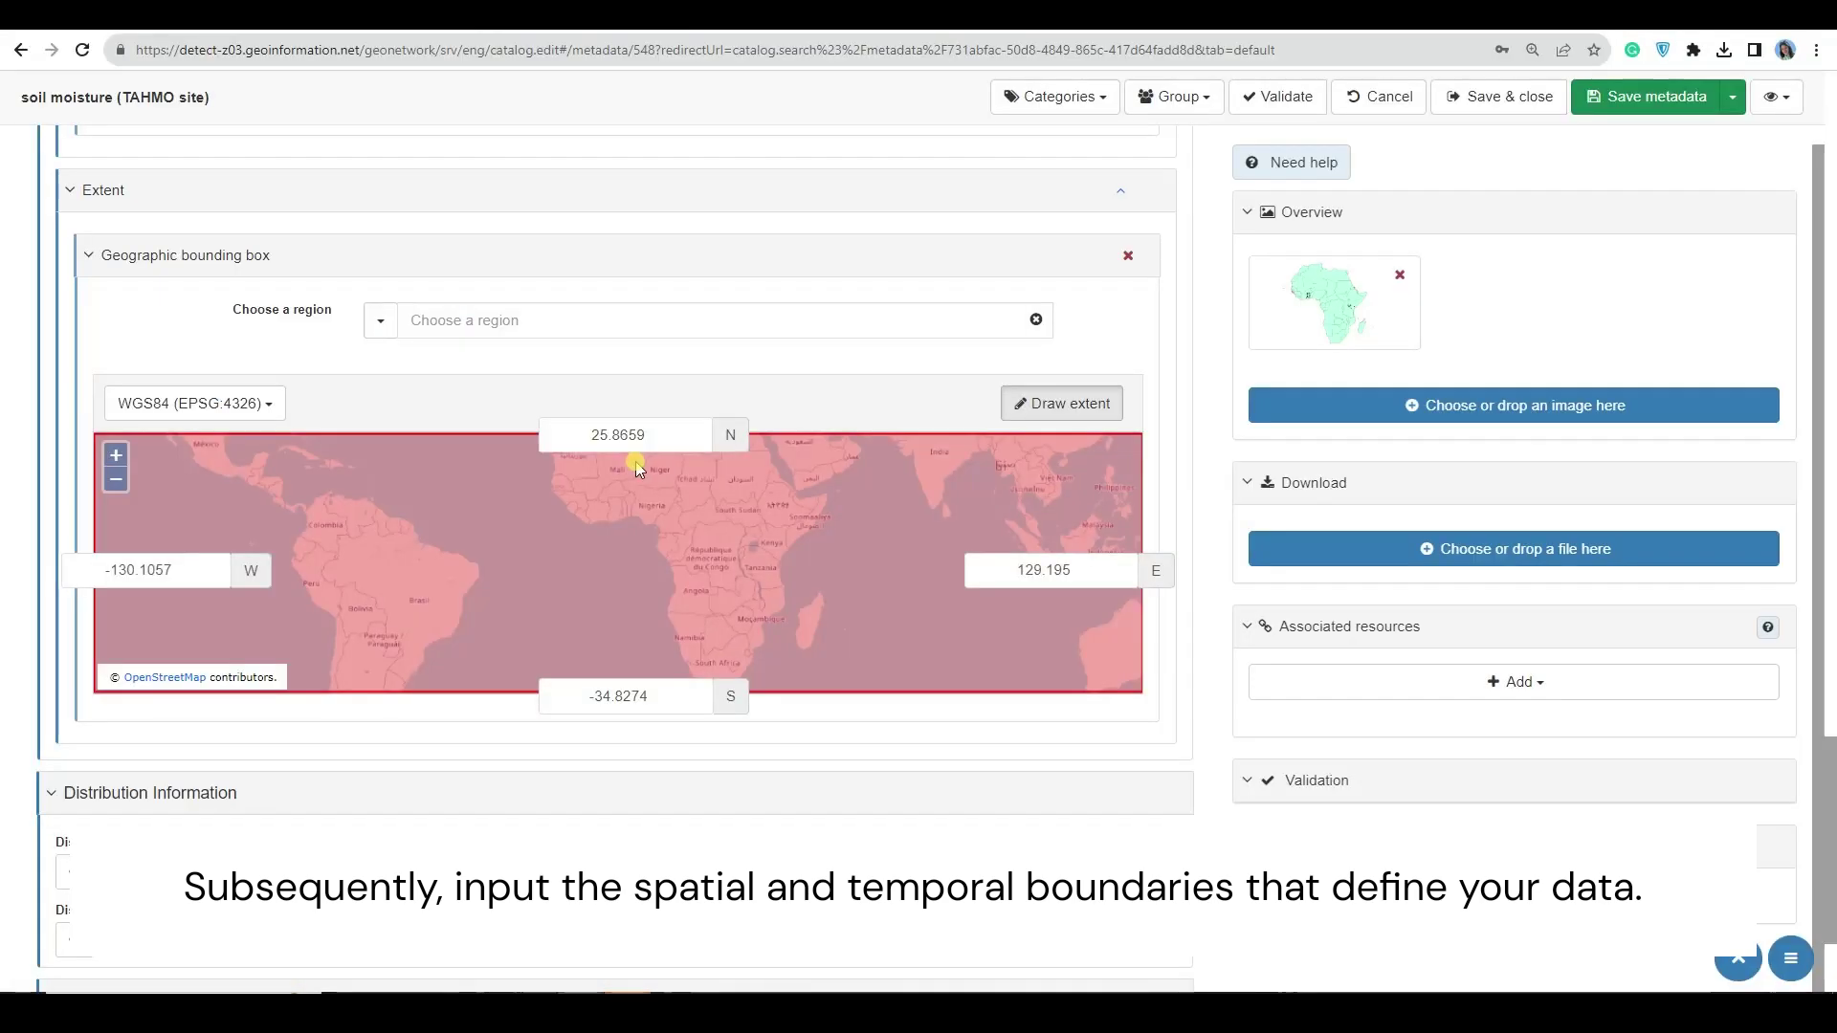
- Set the bounding box coordinates to W -3, E 40, S -2, N 11
{"action": "left_click", "coordinate": [143, 571]}
{"action": "type", "text": "-3"}
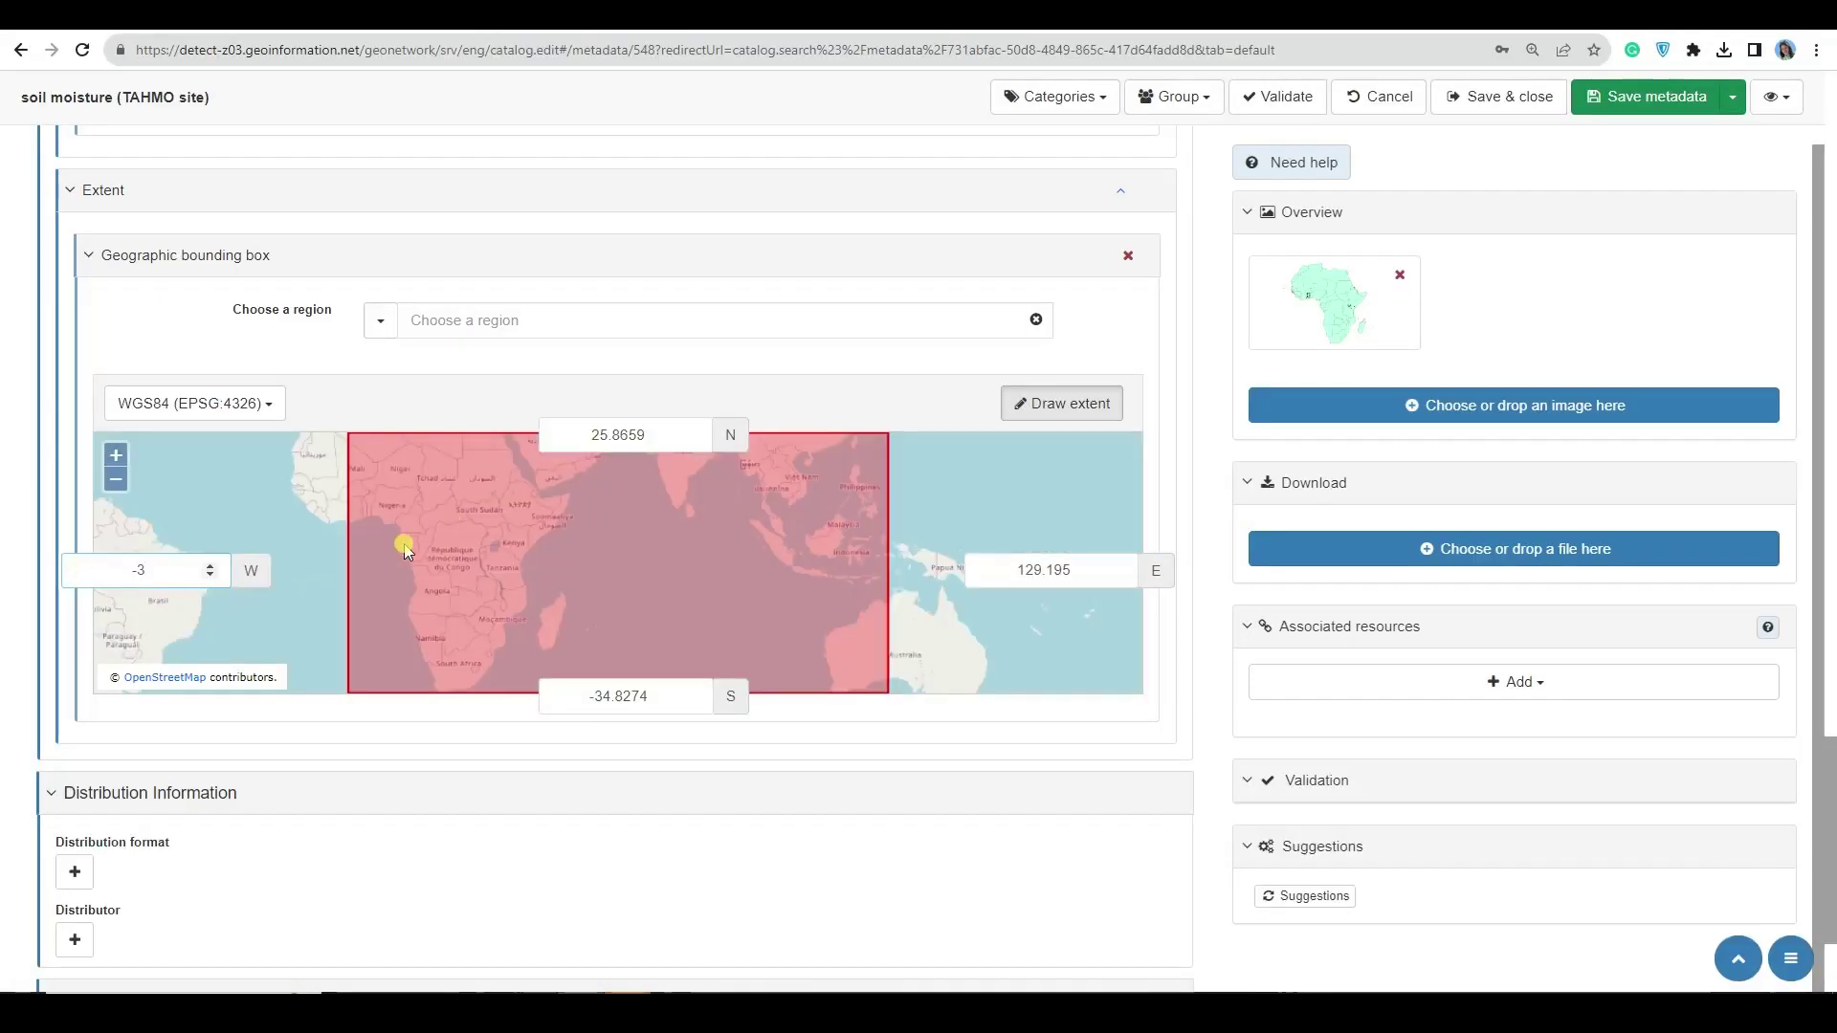
{"action": "double_click", "coordinate": [973, 579]}
{"action": "type", "text": "40"}
{"action": "double_click", "coordinate": [674, 699]}
{"action": "type", "text": "-2"}
{"action": "double_click", "coordinate": [603, 435]}
{"action": "type", "text": "11"}
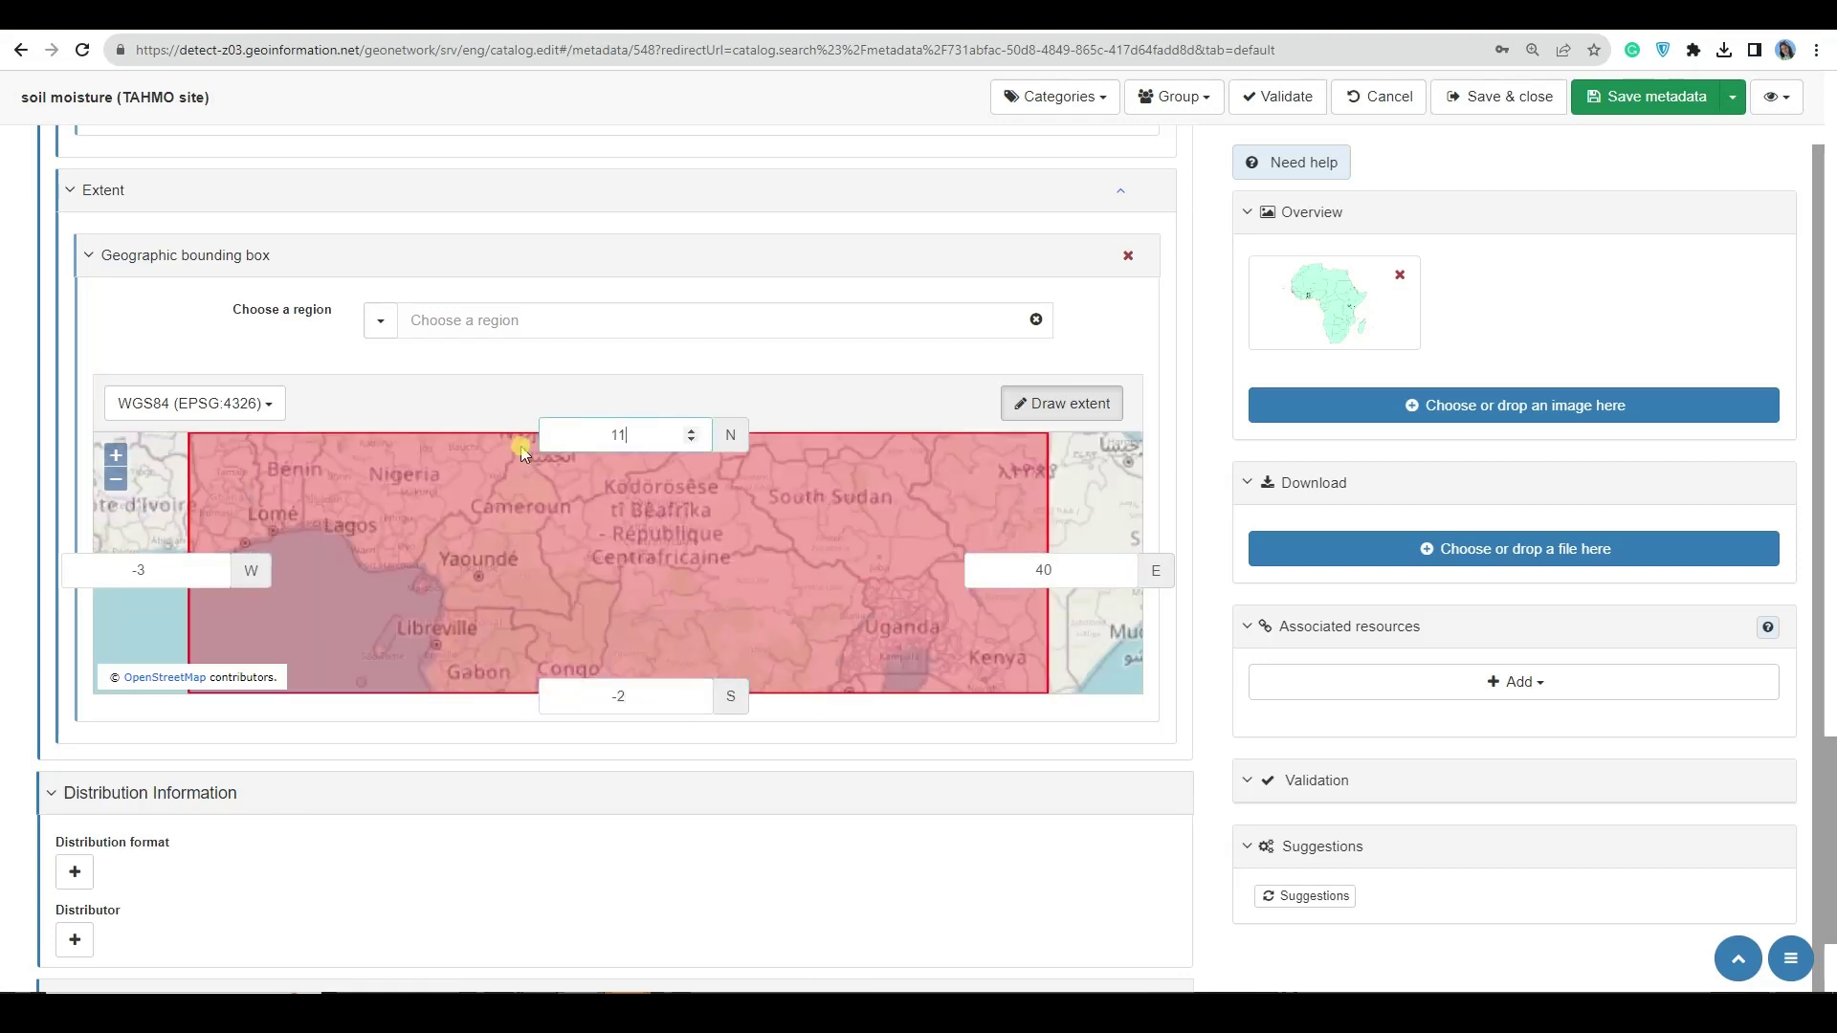
- Draw a new extent box on the map over central and east Africa
{"action": "left_click", "coordinate": [1071, 403]}
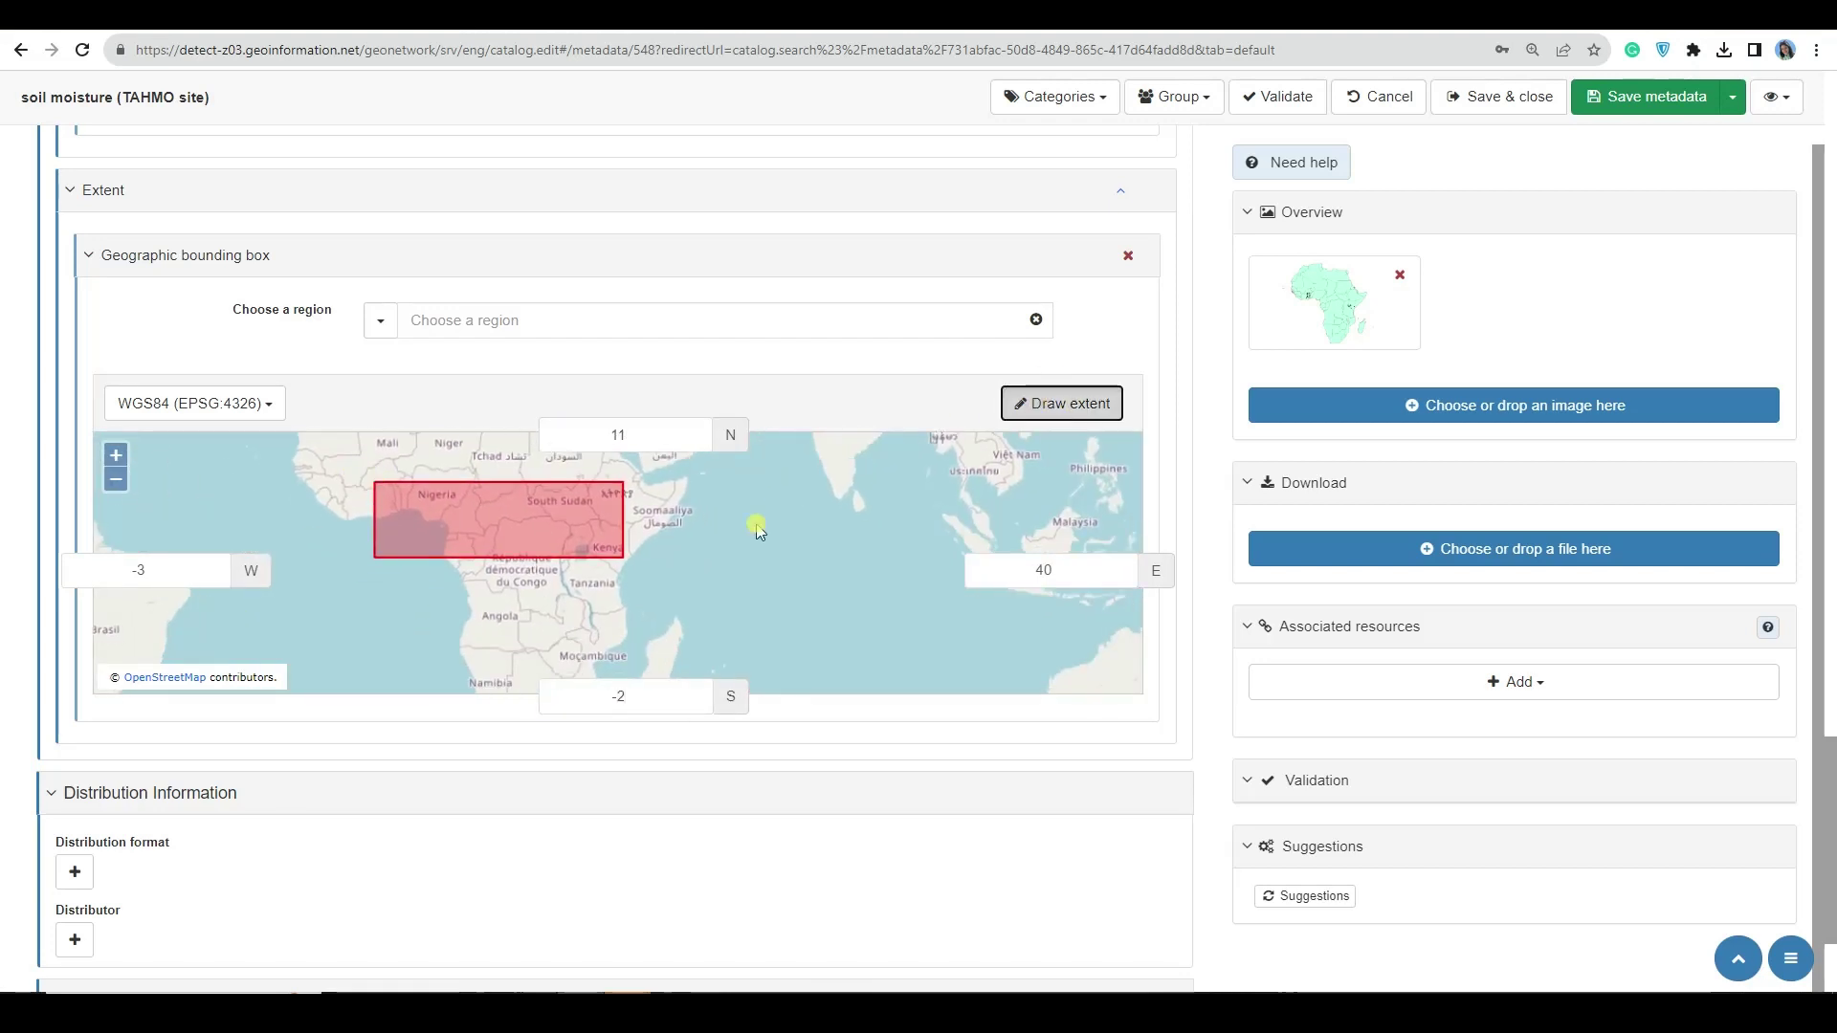
{"action": "left_click_drag", "start_coordinate": [372, 476], "coordinate": [678, 580]}
{"action": "scroll", "coordinate": [622, 564], "scroll_direction": "down", "scroll_amount": 3}
{"action": "left_click", "coordinate": [257, 872]}
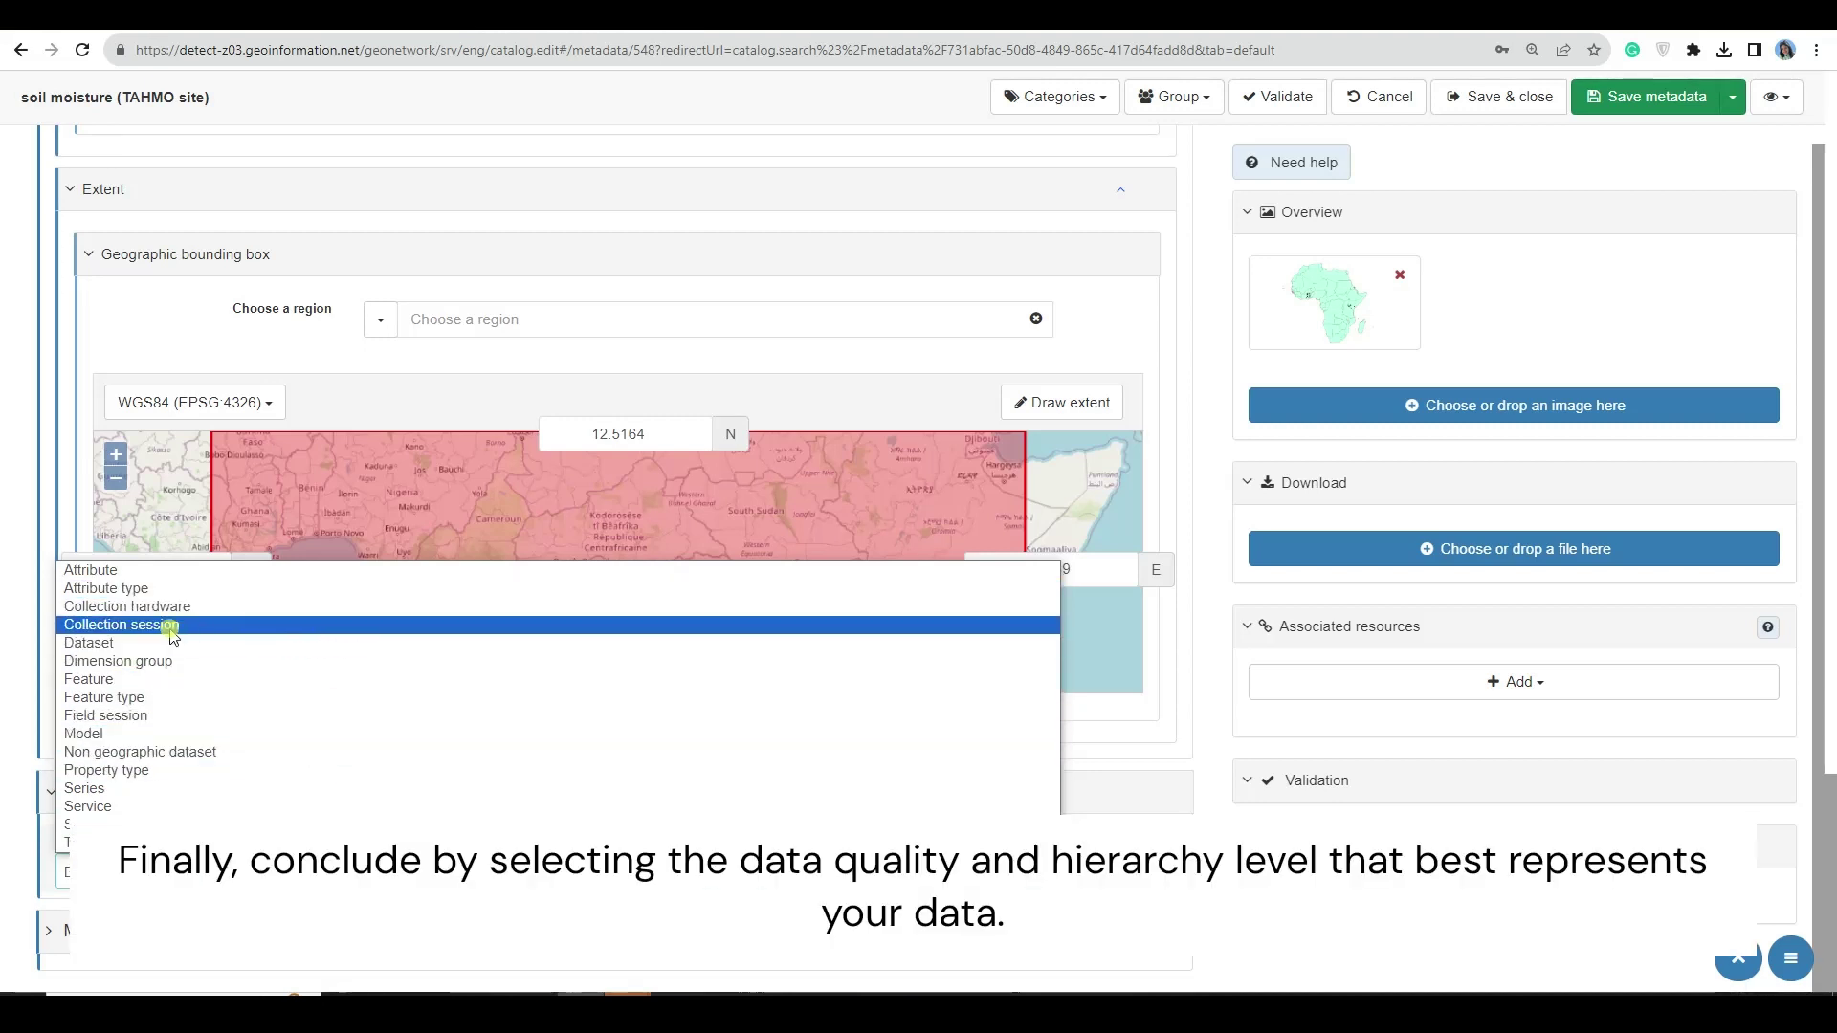
- Choose Dataset as hierarchy level, upload In-situ_data_Validation_3.xlsx, and save the metadata
{"action": "left_click", "coordinate": [110, 647]}
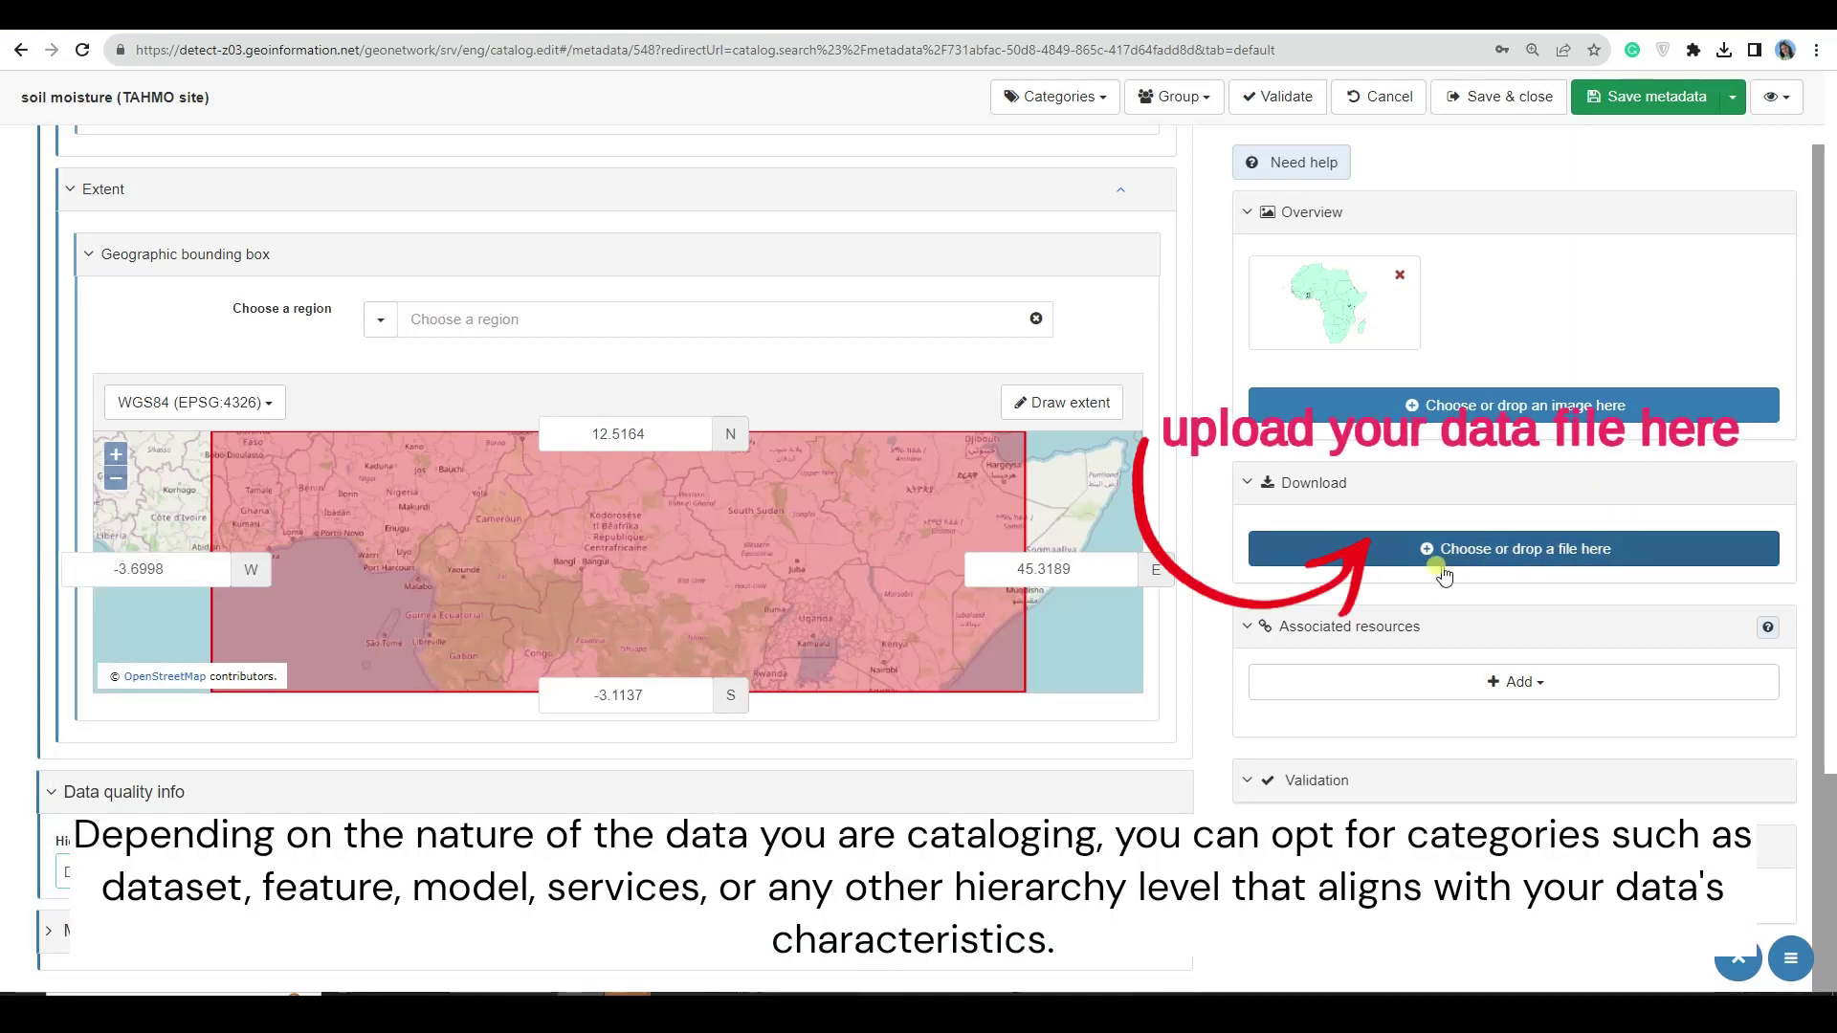
{"action": "left_click", "coordinate": [1635, 557]}
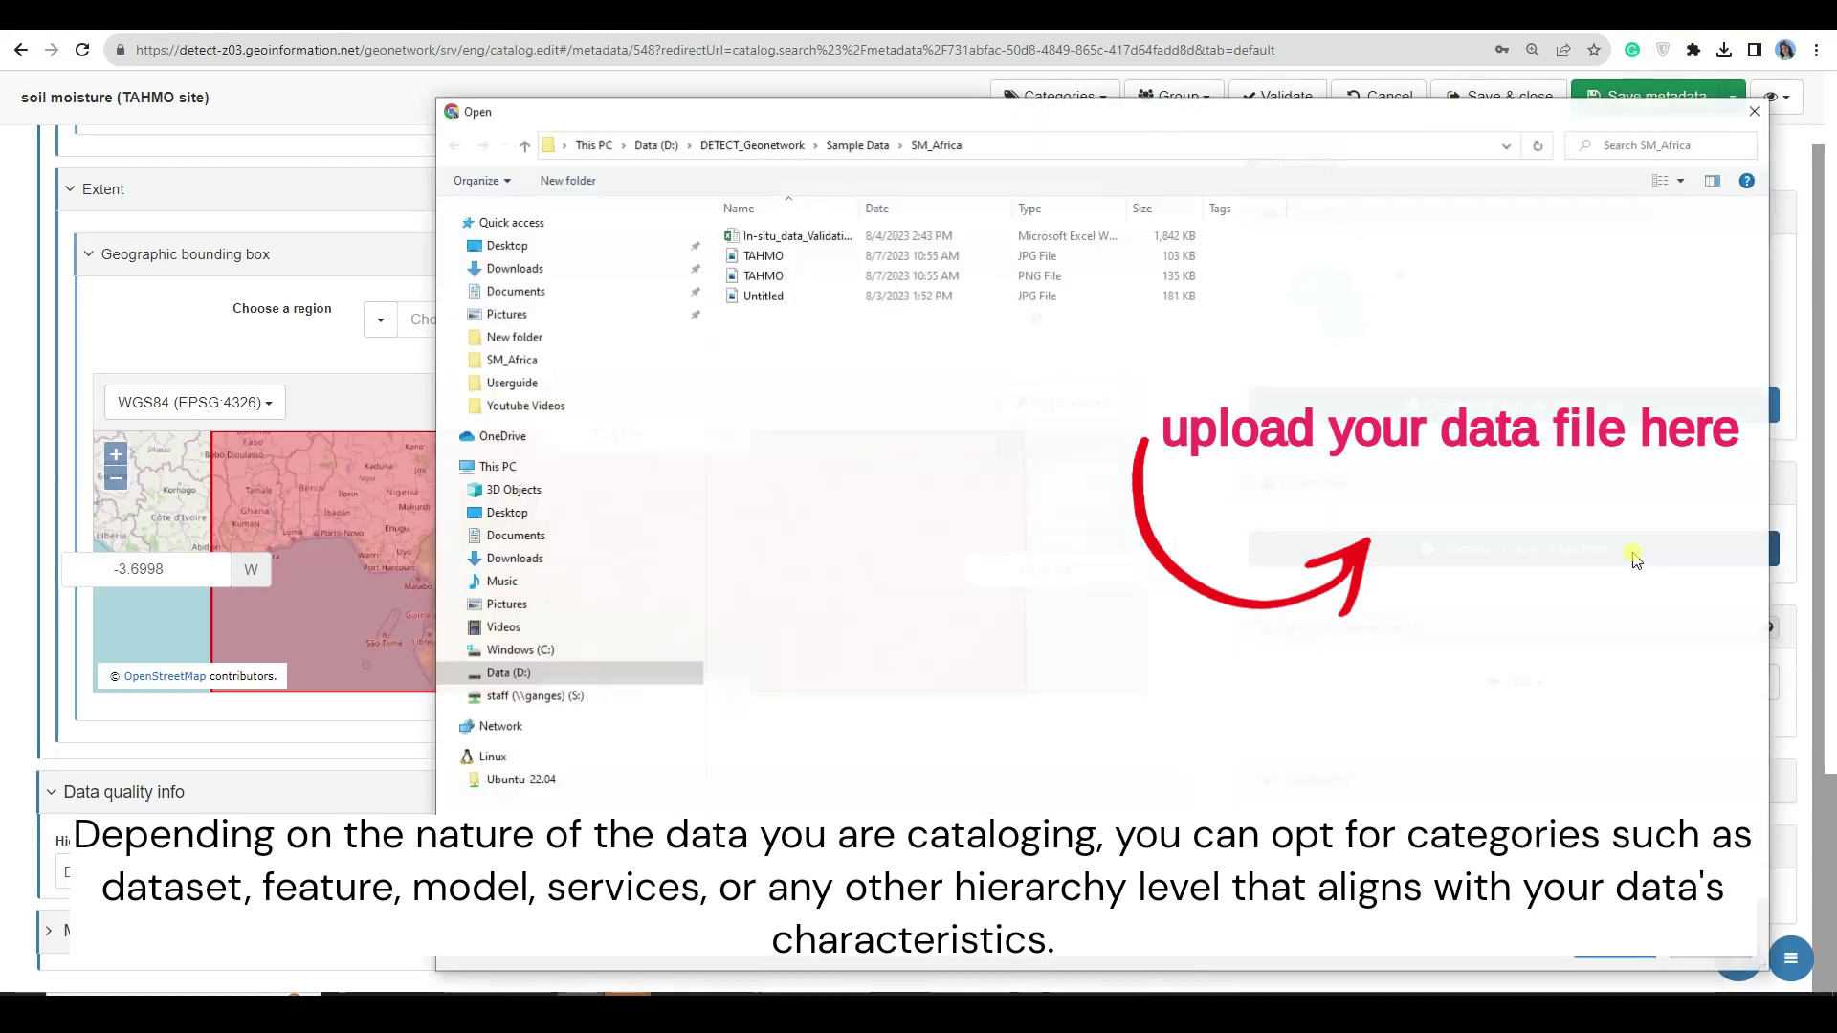
{"action": "left_click", "coordinate": [814, 244]}
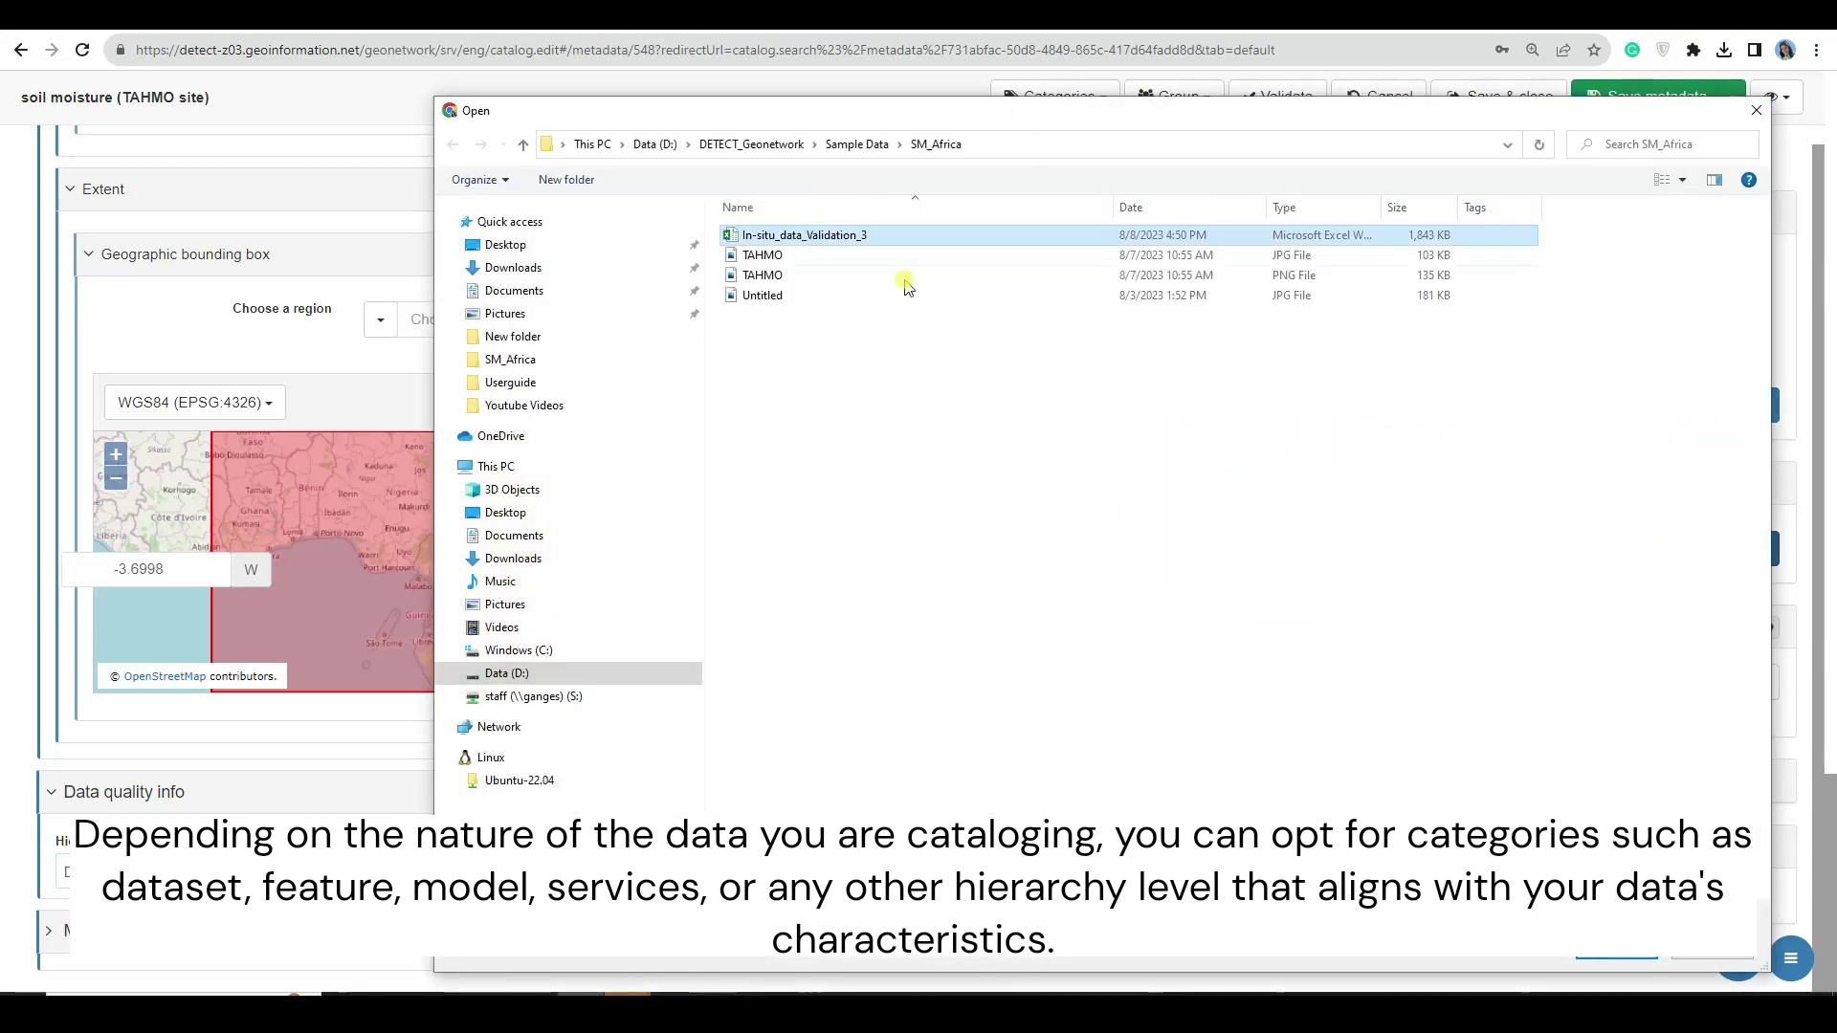
{"action": "left_click", "coordinate": [1618, 960]}
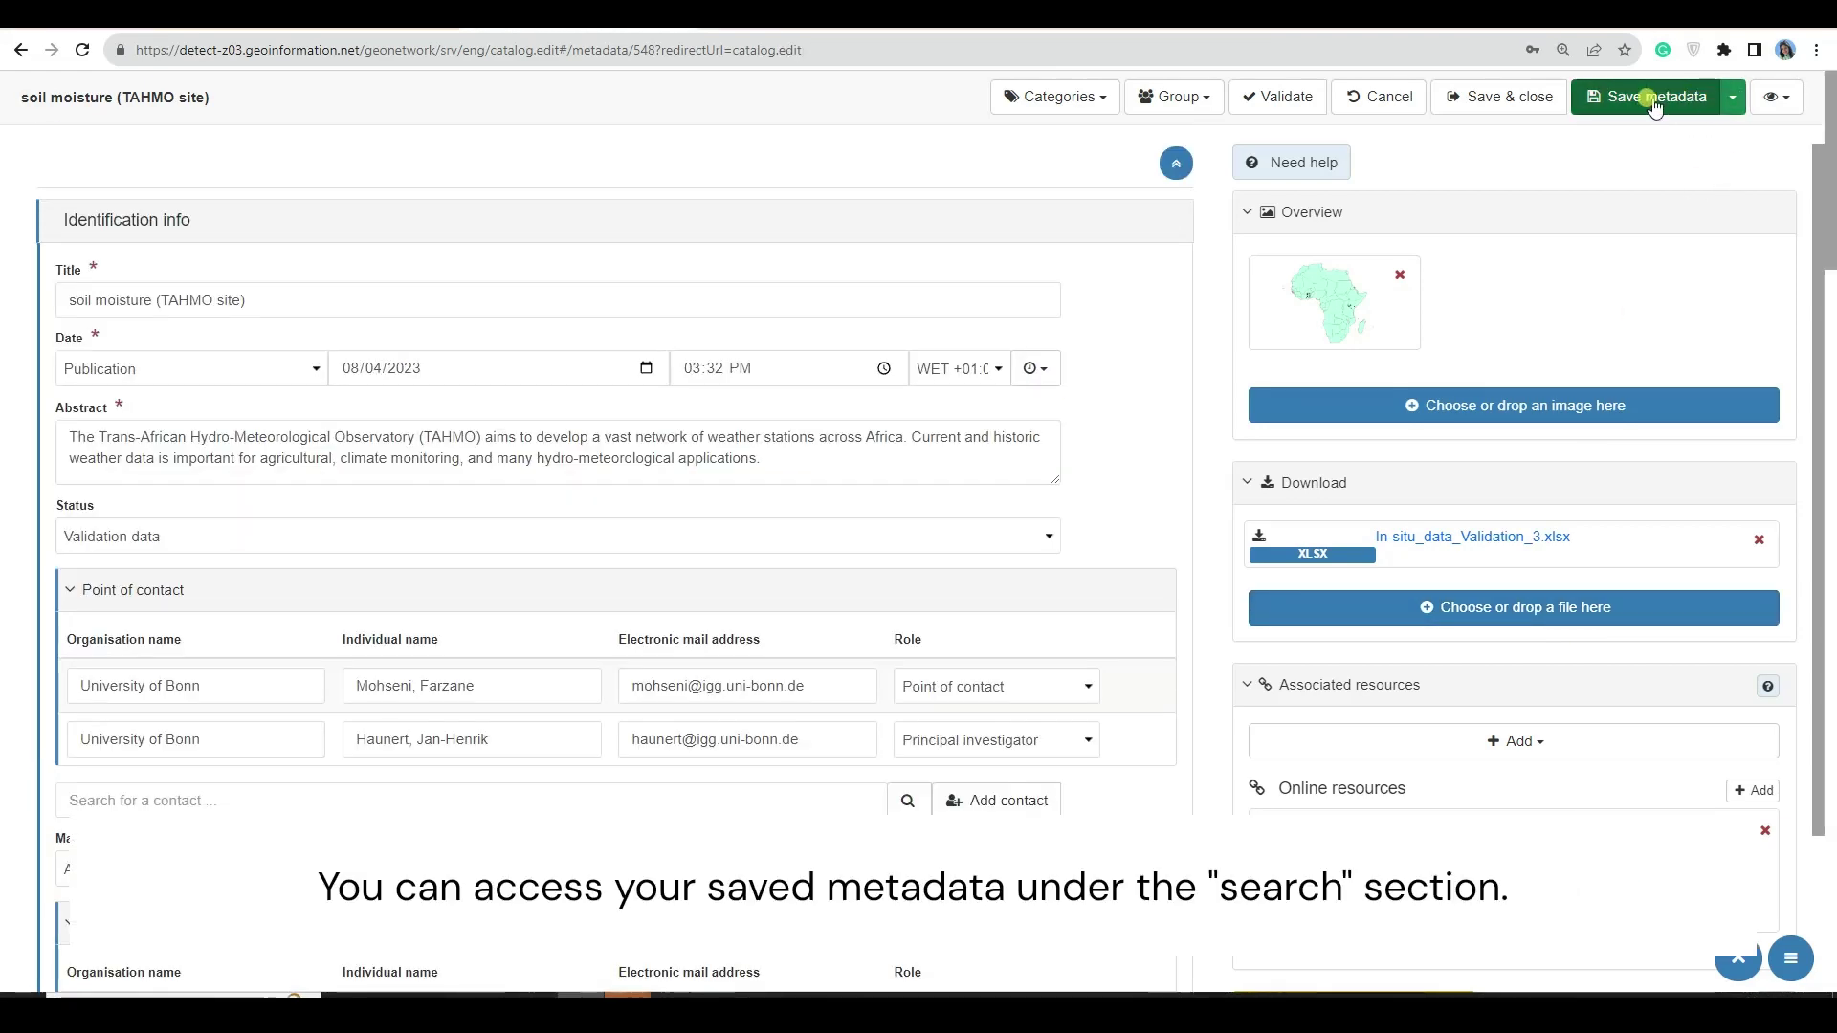
{"action": "left_click", "coordinate": [1654, 100]}
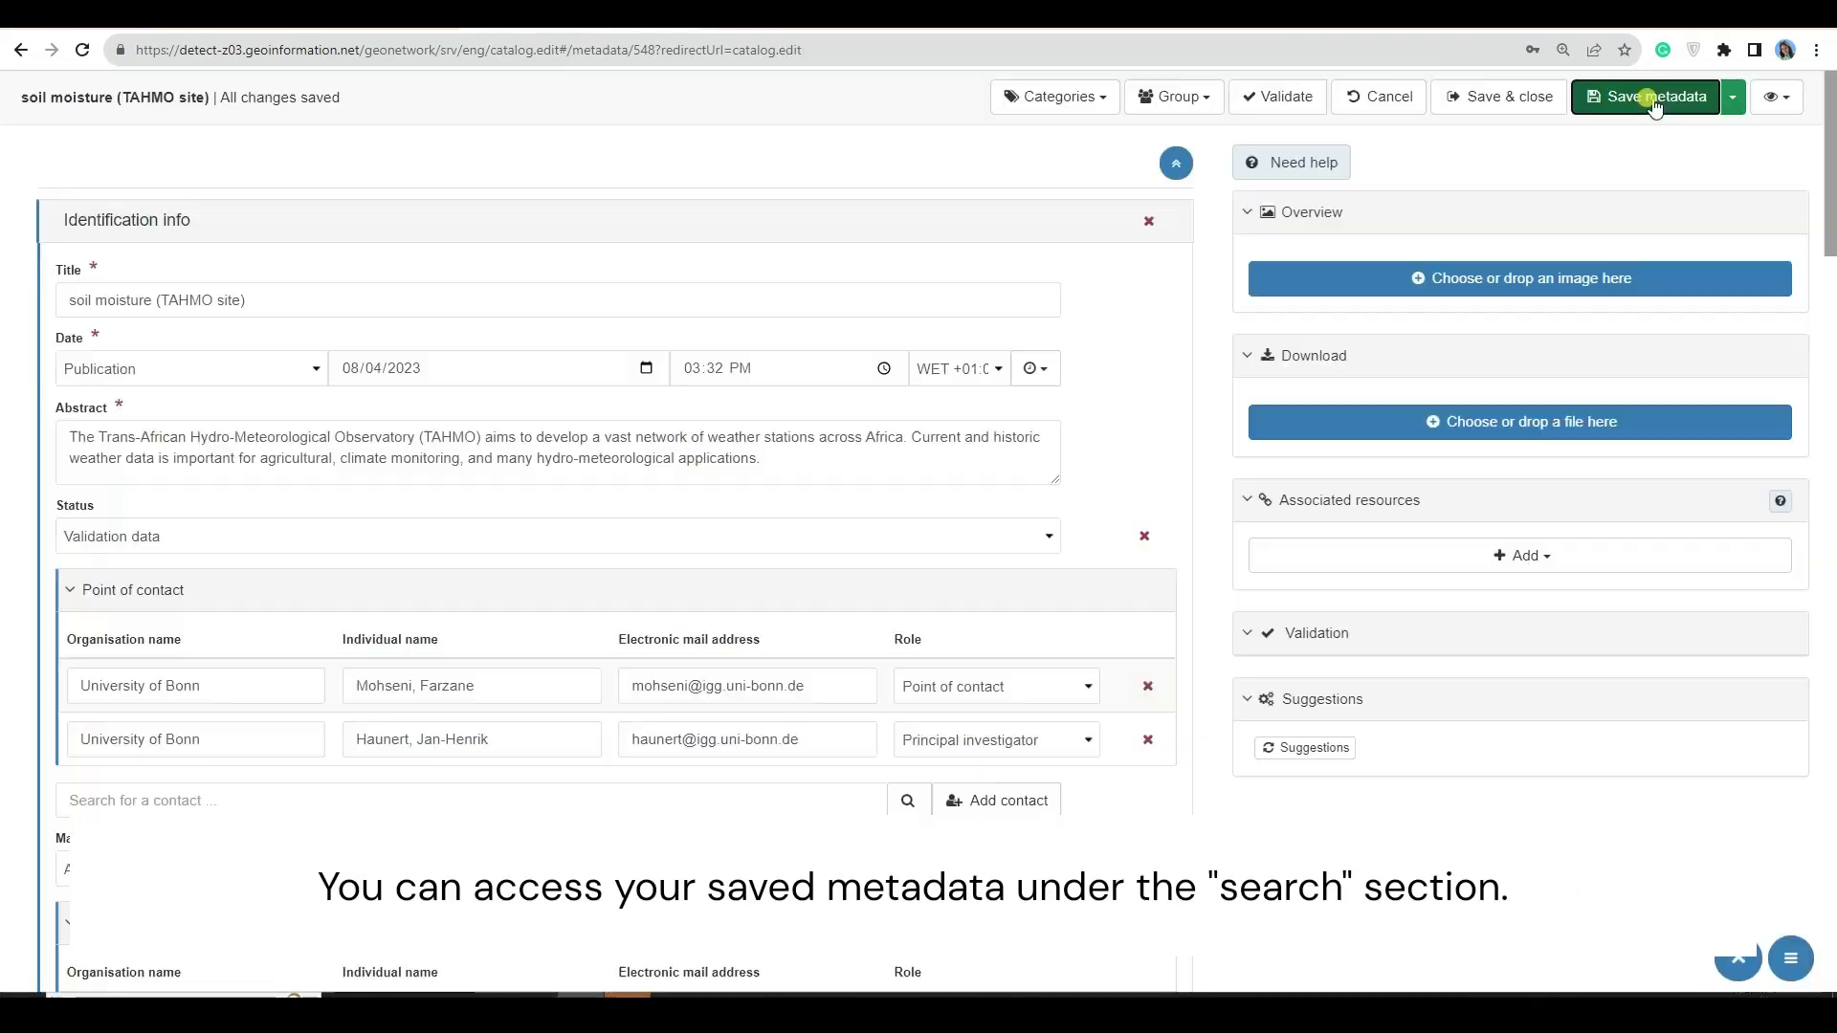
- Save and close the editor, then open the soil moisture (TAHMO site) record from Search
{"action": "left_click", "coordinate": [1501, 100]}
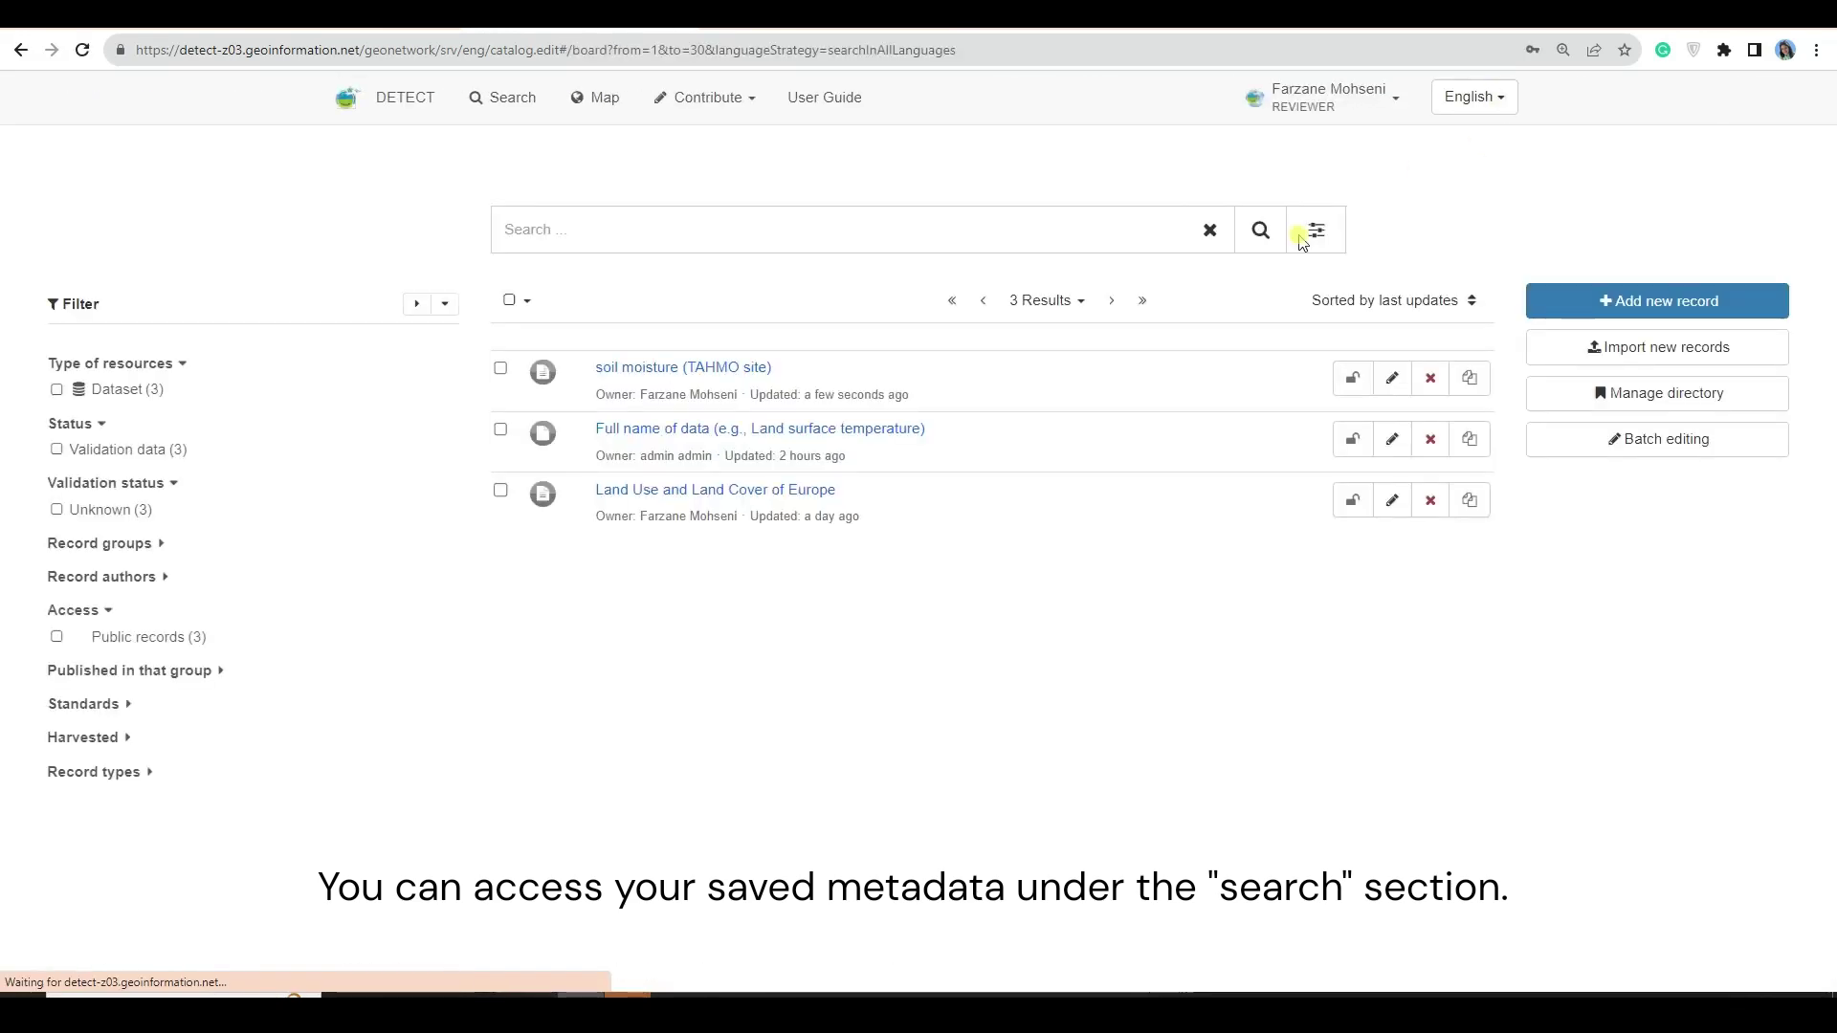
{"action": "left_click", "coordinate": [521, 99]}
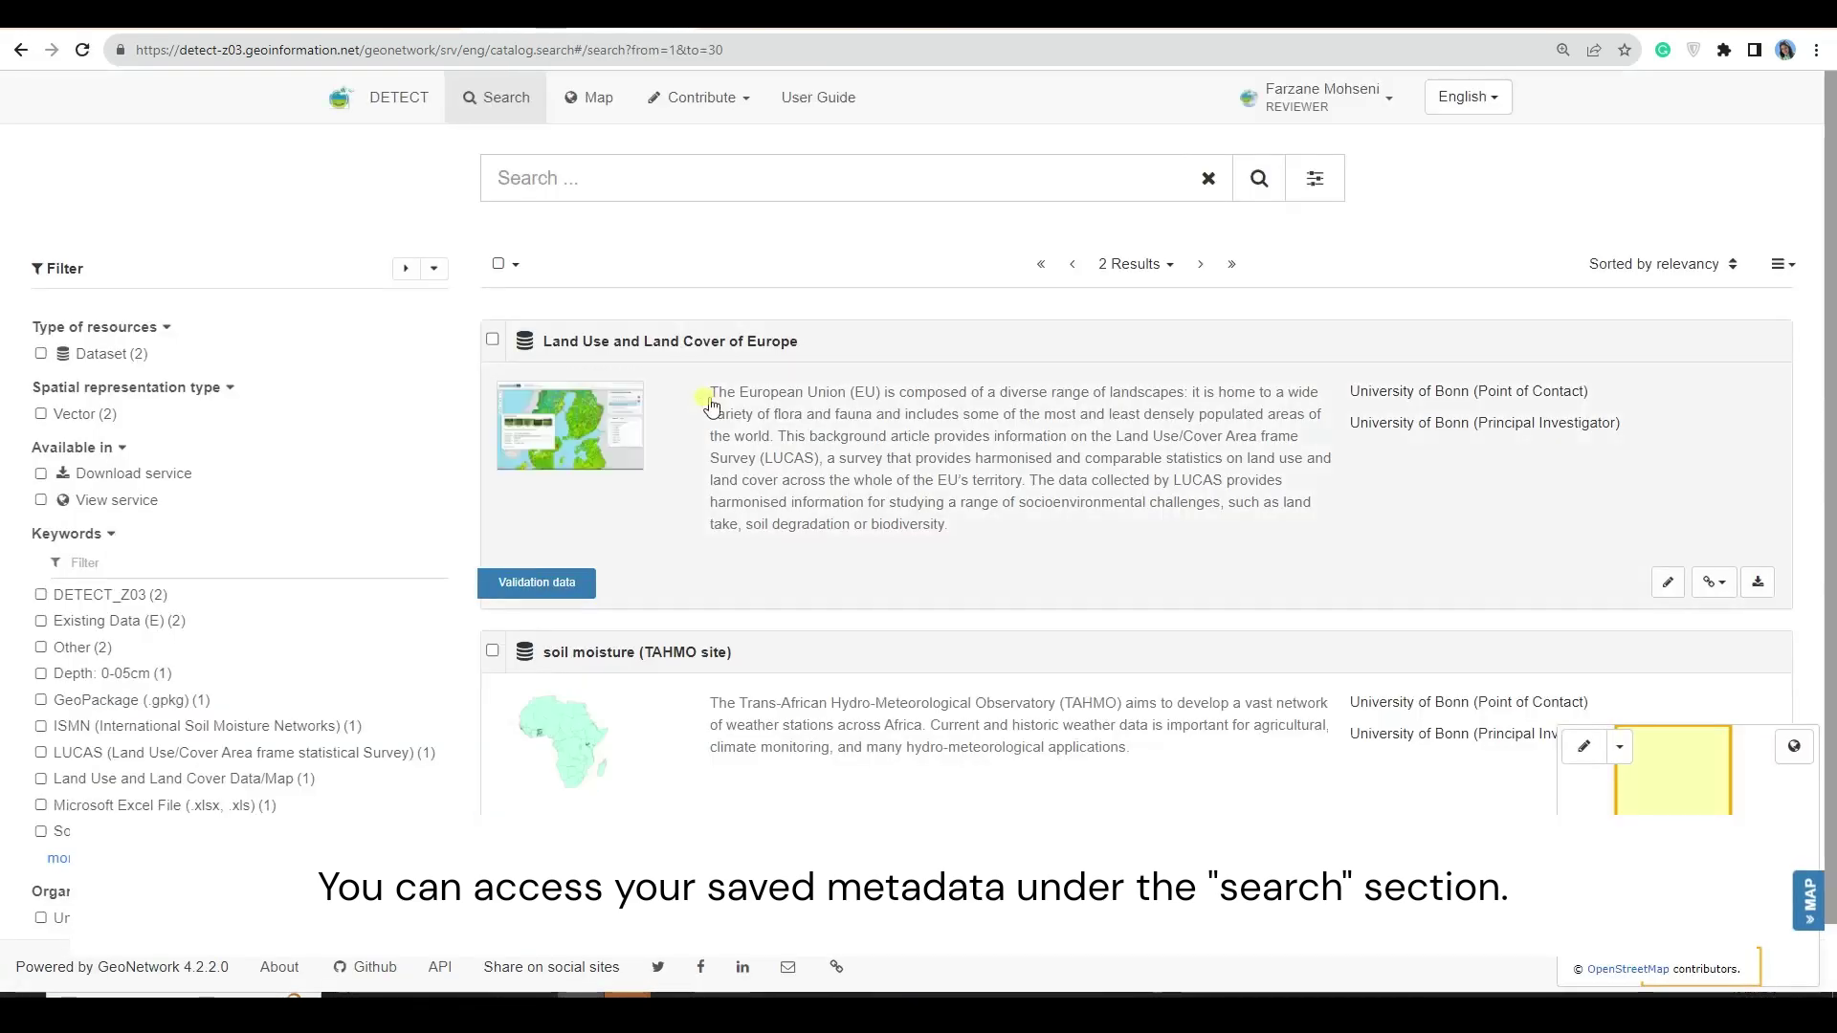
{"action": "scroll", "coordinate": [732, 708], "scroll_direction": "down", "scroll_amount": 1}
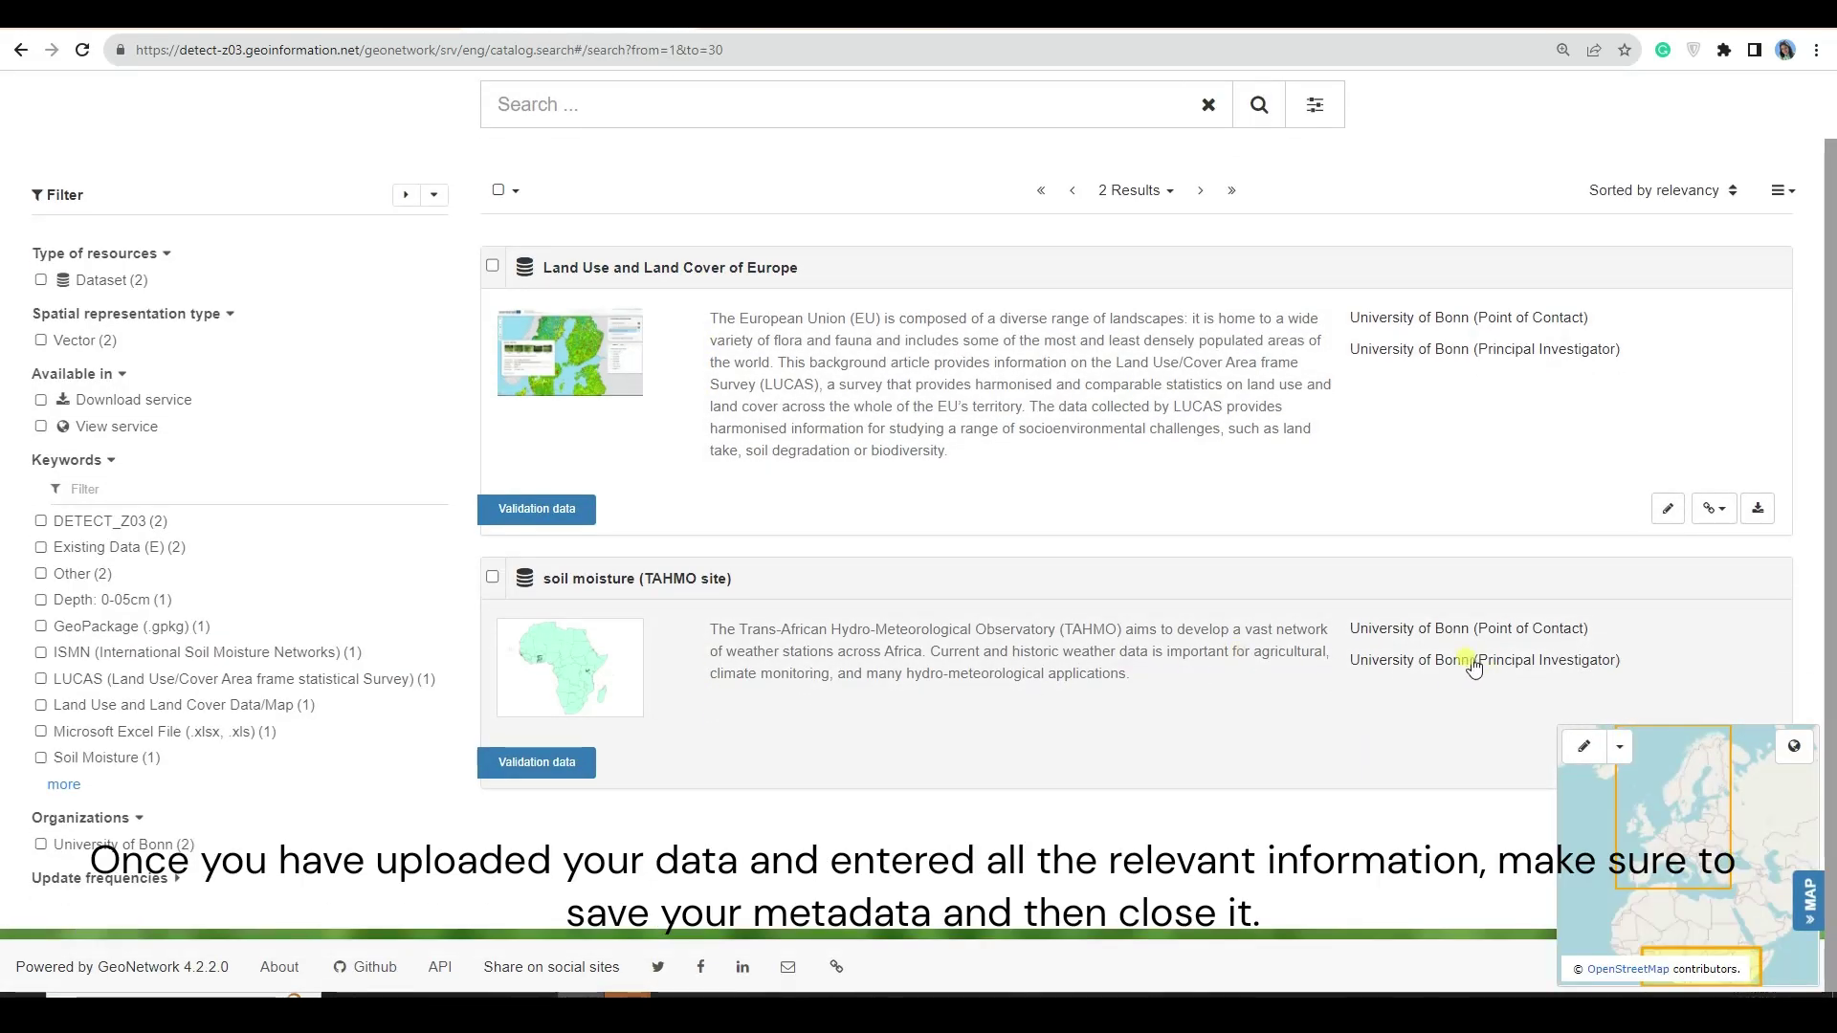
{"action": "left_click", "coordinate": [659, 593]}
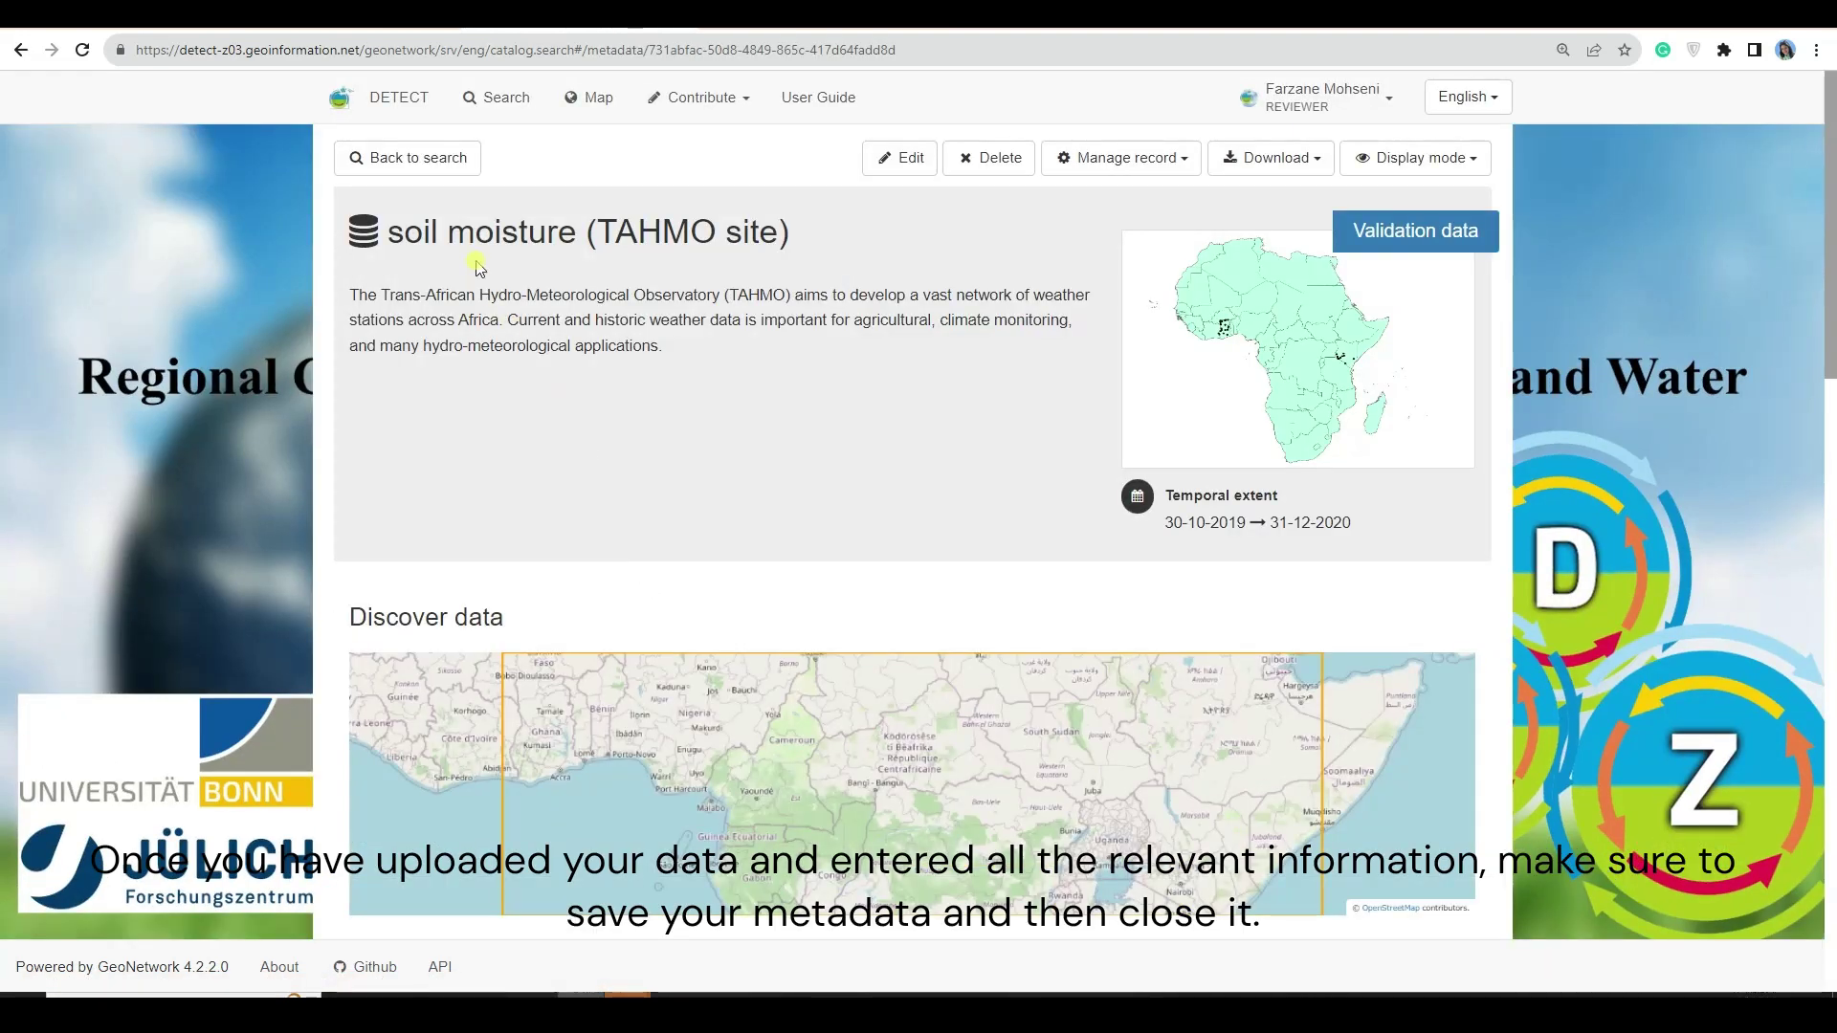
- Review the record's point of contact and principal investigator details
{"action": "left_click", "coordinate": [1424, 159]}
{"action": "scroll", "coordinate": [823, 388], "scroll_direction": "down", "scroll_amount": 6}
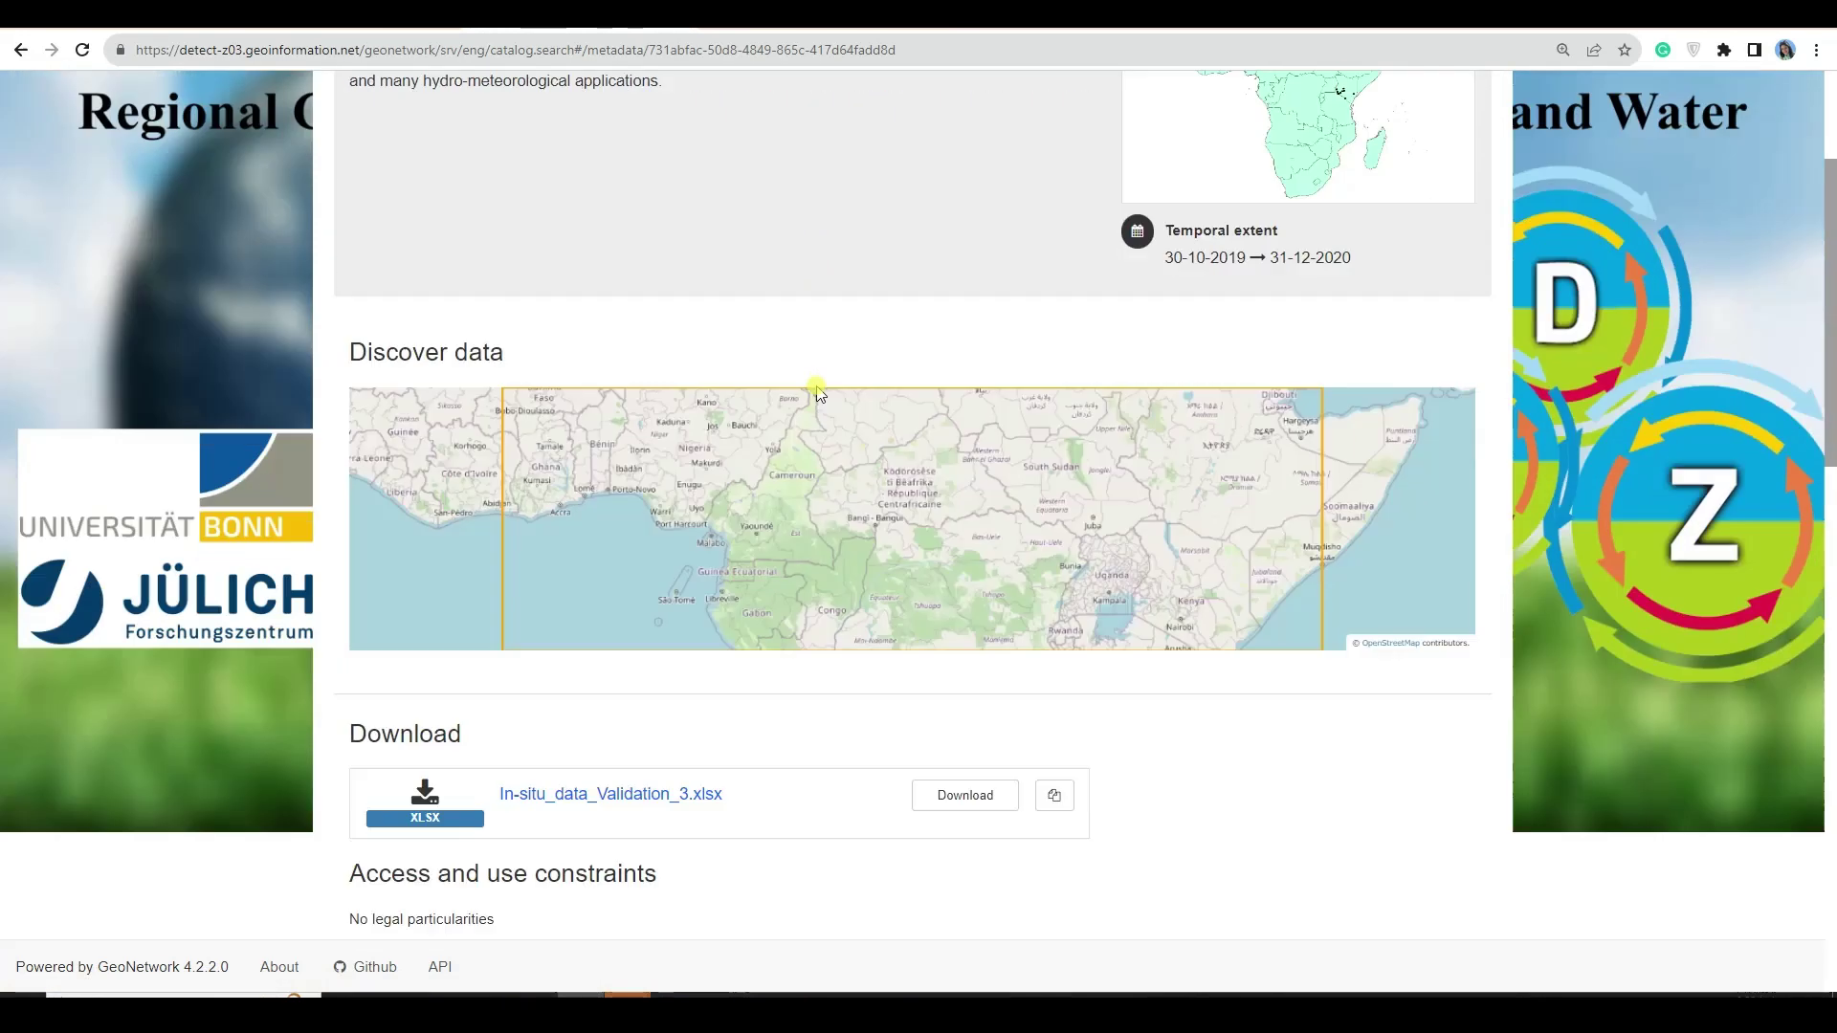
{"action": "scroll", "coordinate": [691, 505], "scroll_direction": "down", "scroll_amount": 4}
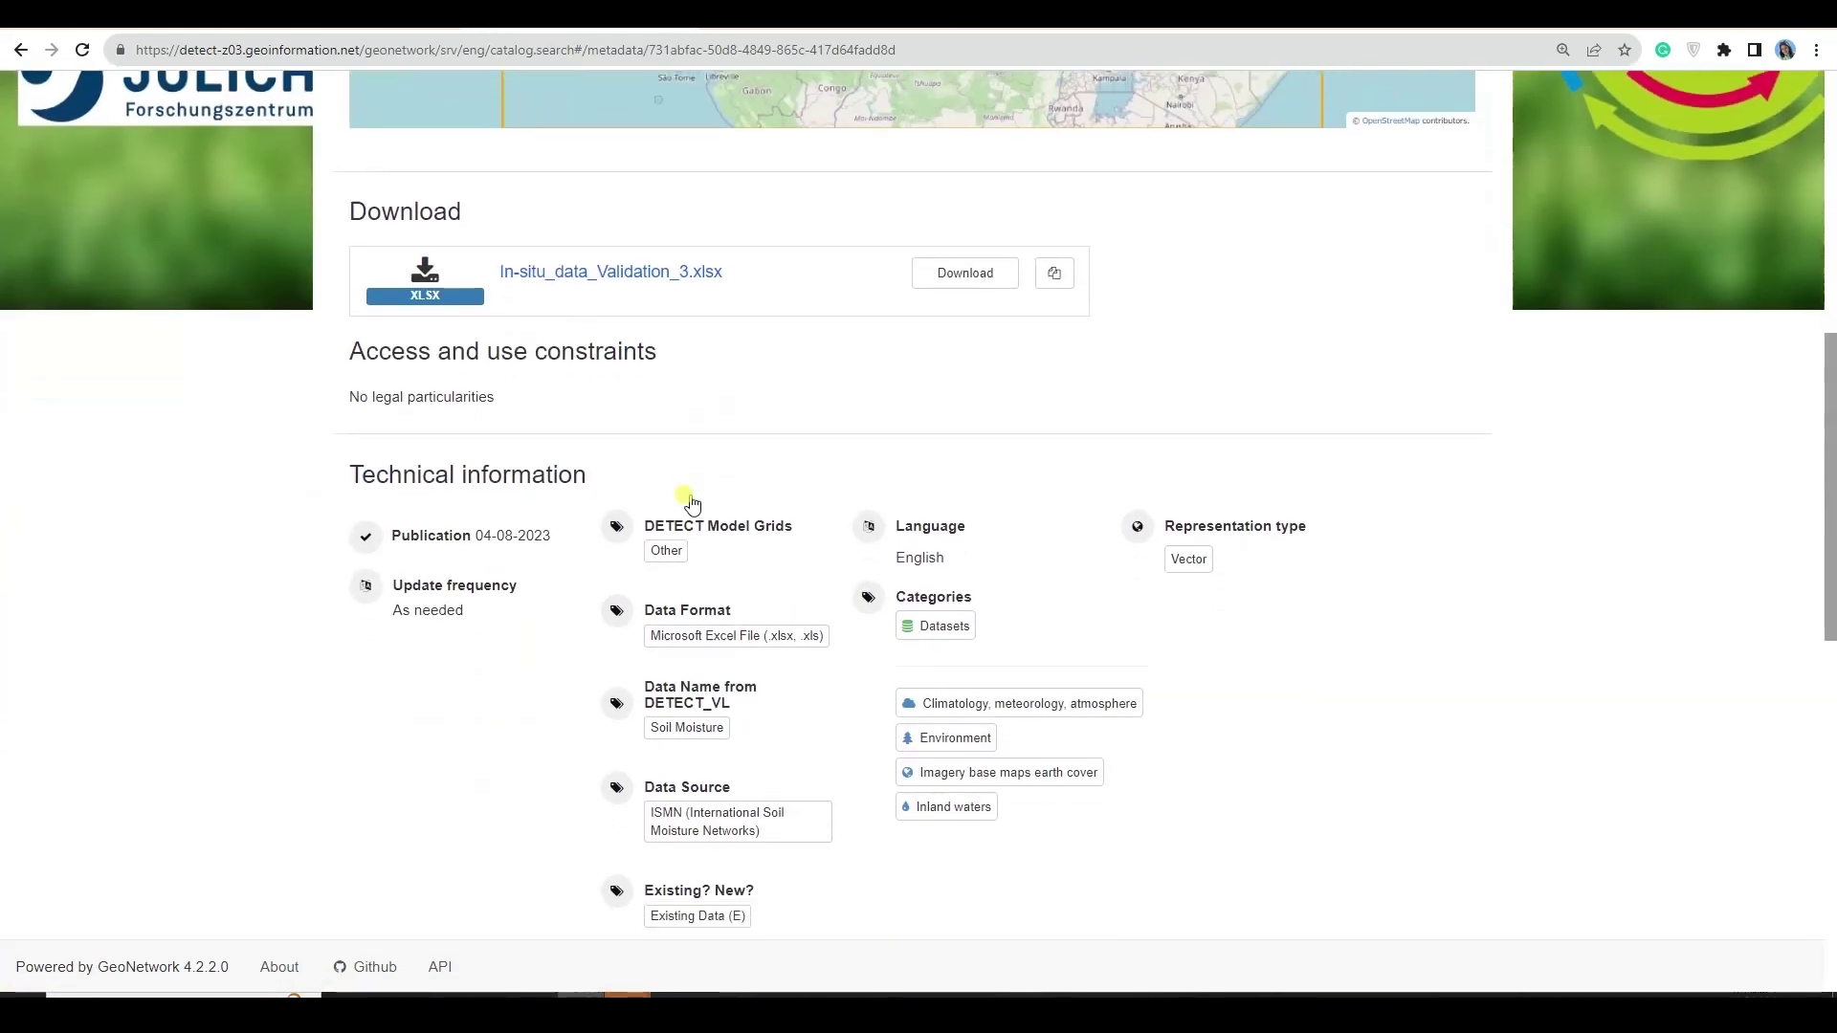
{"action": "scroll", "coordinate": [687, 445], "scroll_direction": "down", "scroll_amount": 1}
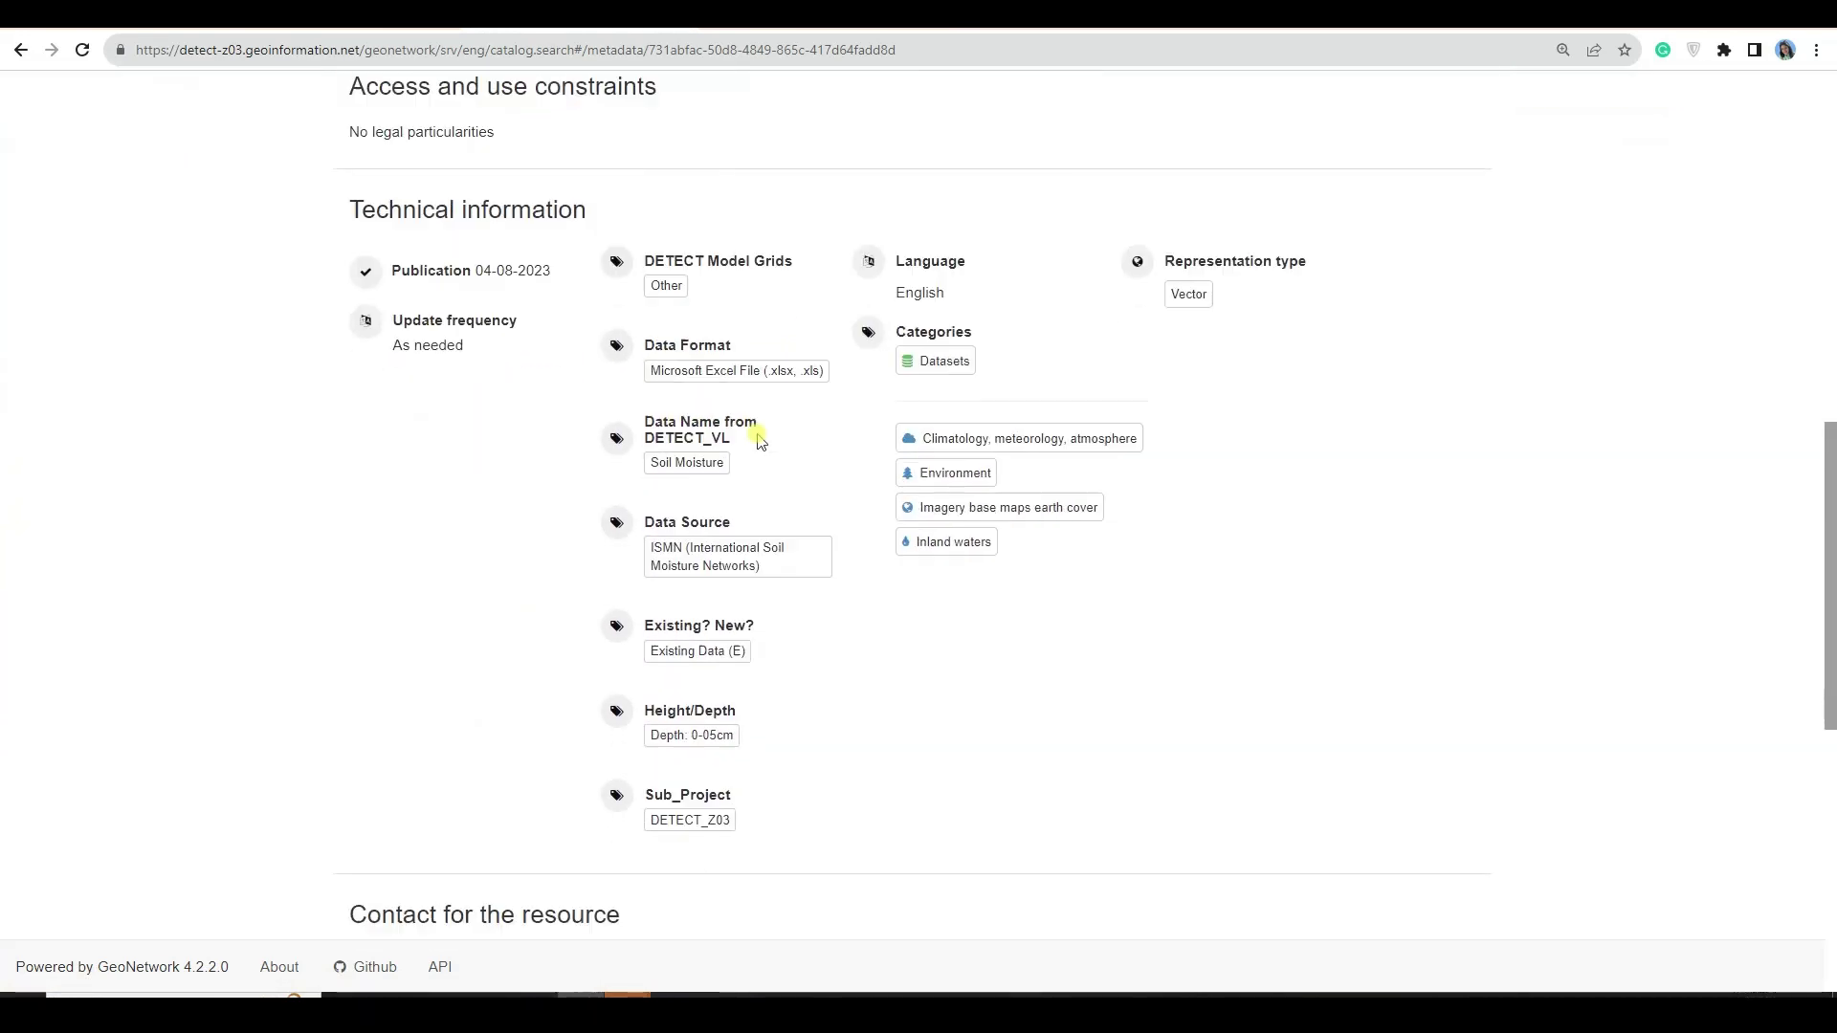
{"action": "scroll", "coordinate": [698, 550], "scroll_direction": "down", "scroll_amount": 3}
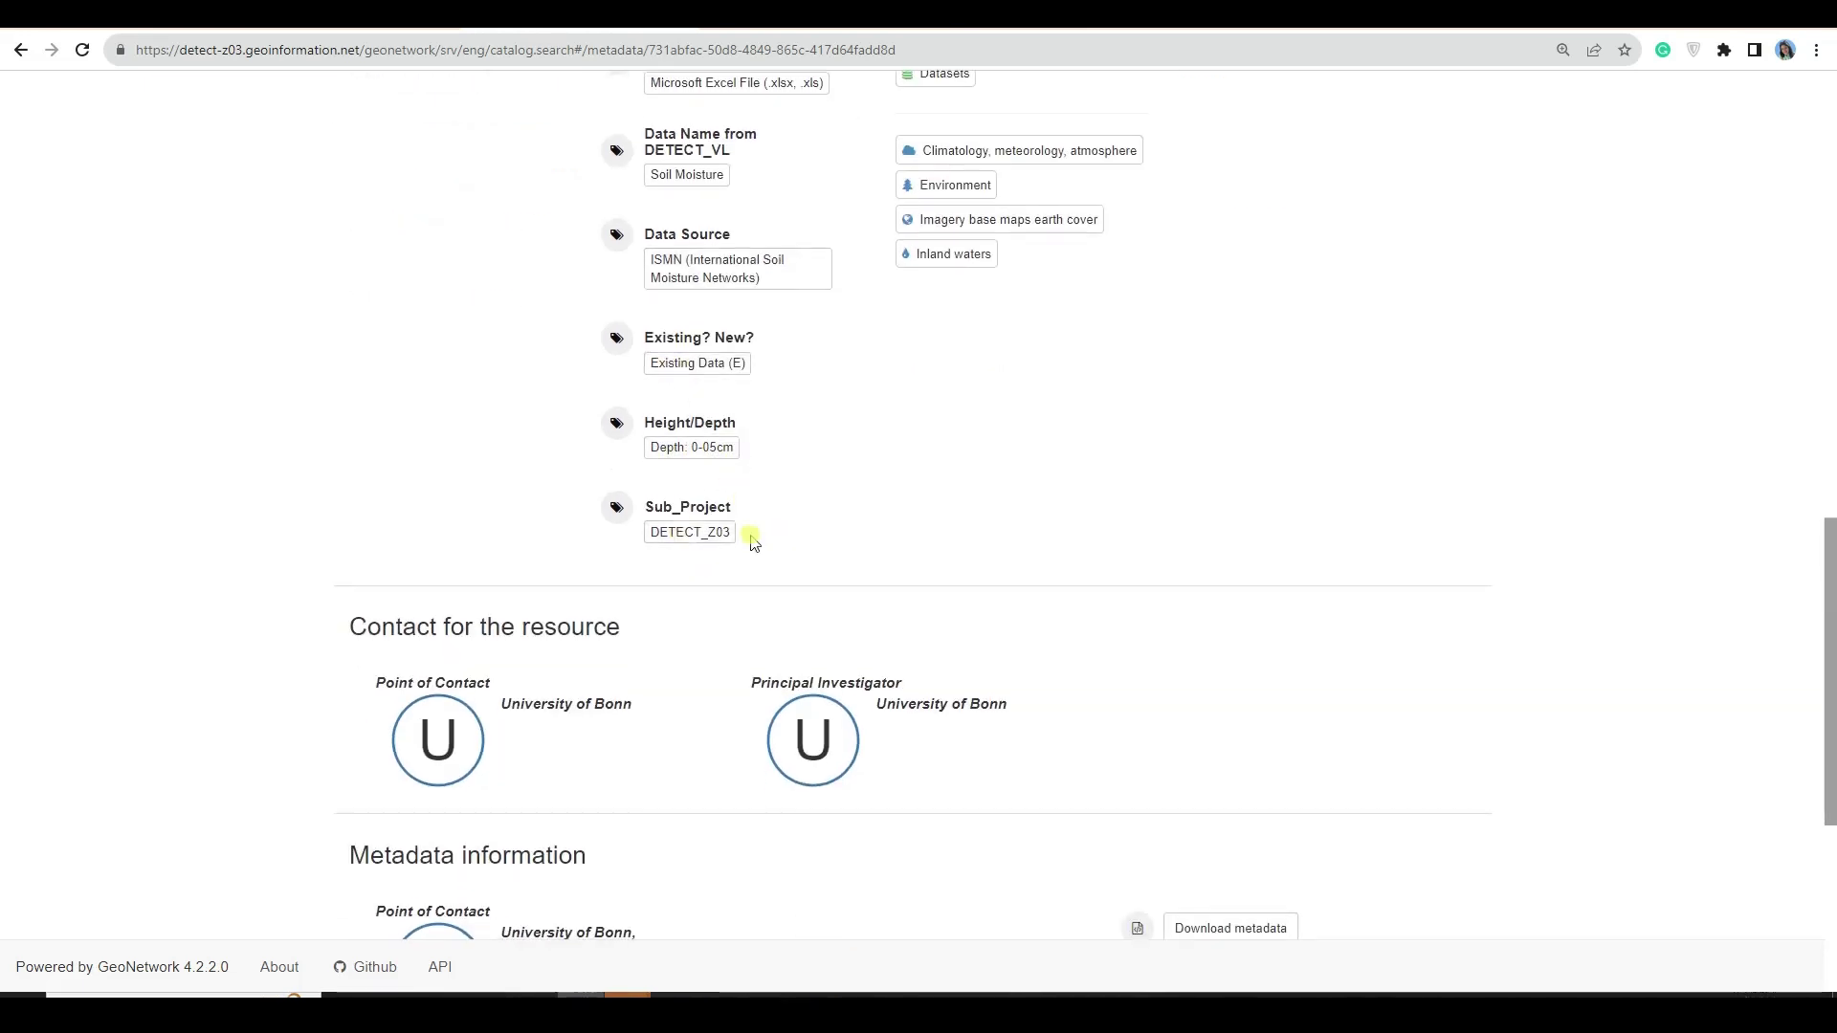
{"action": "scroll", "coordinate": [535, 336], "scroll_direction": "down", "scroll_amount": 4}
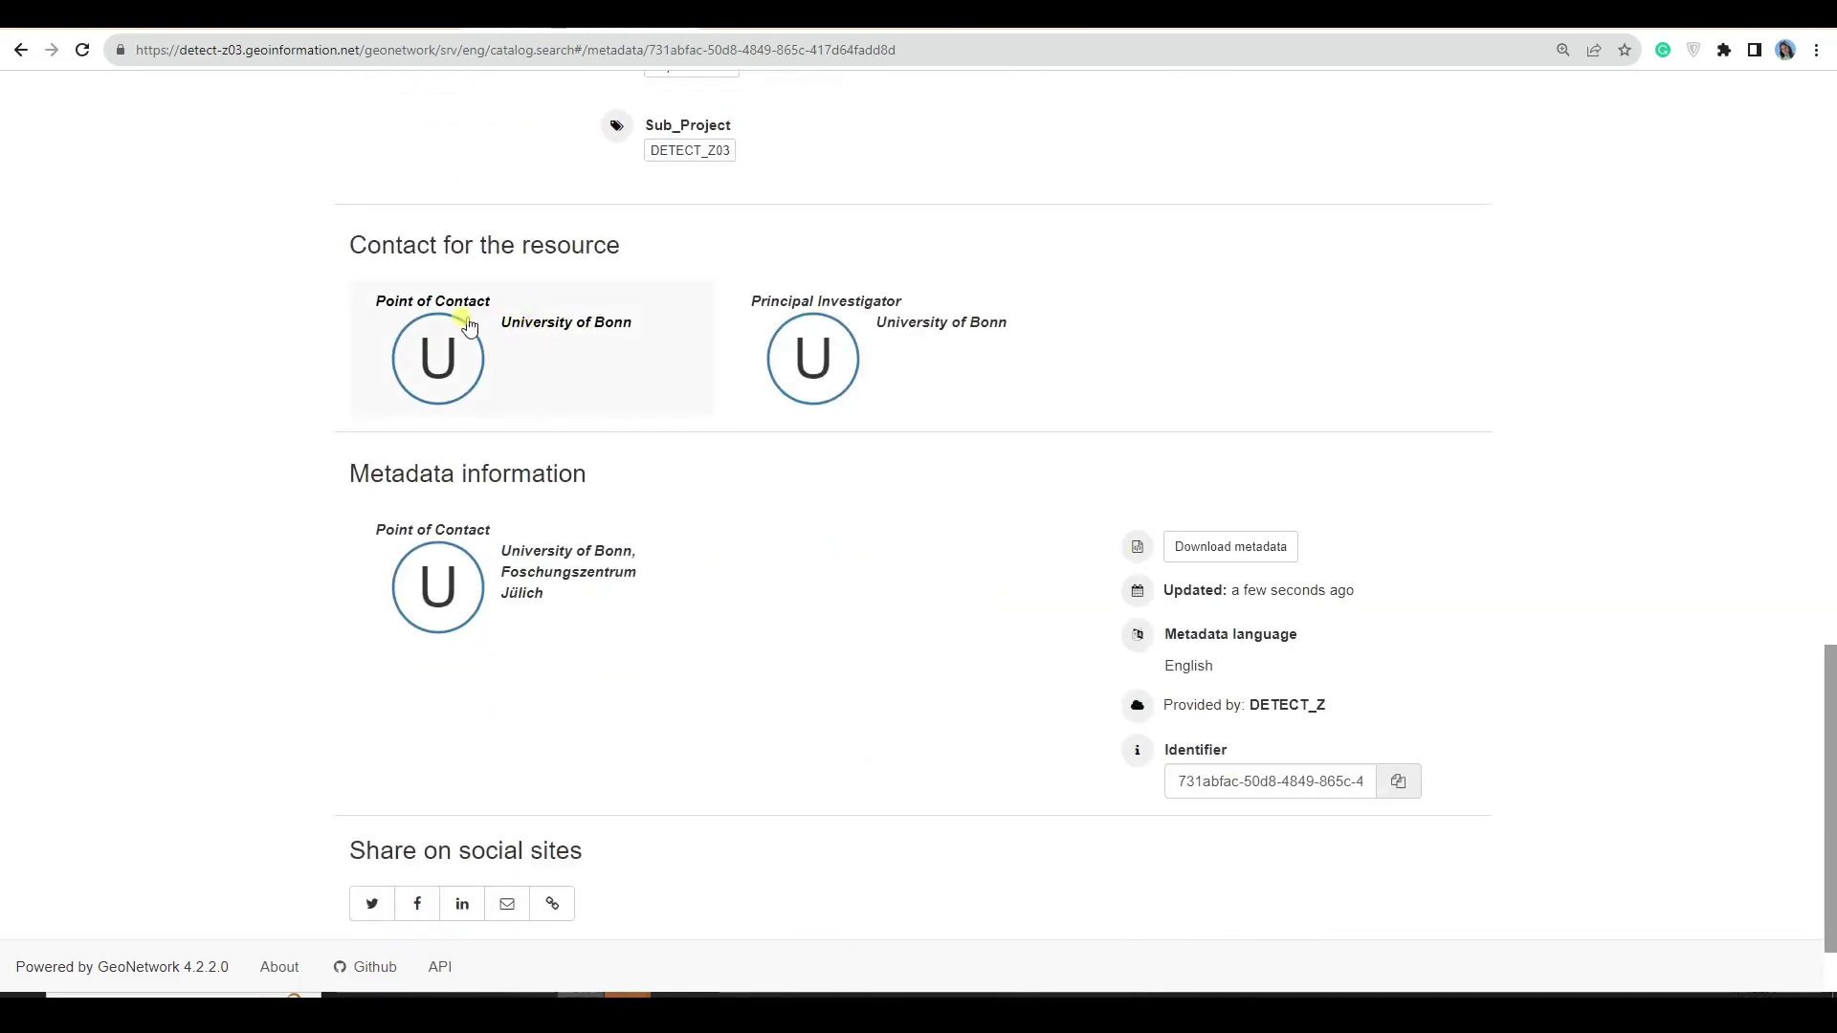
{"action": "left_click", "coordinate": [564, 335]}
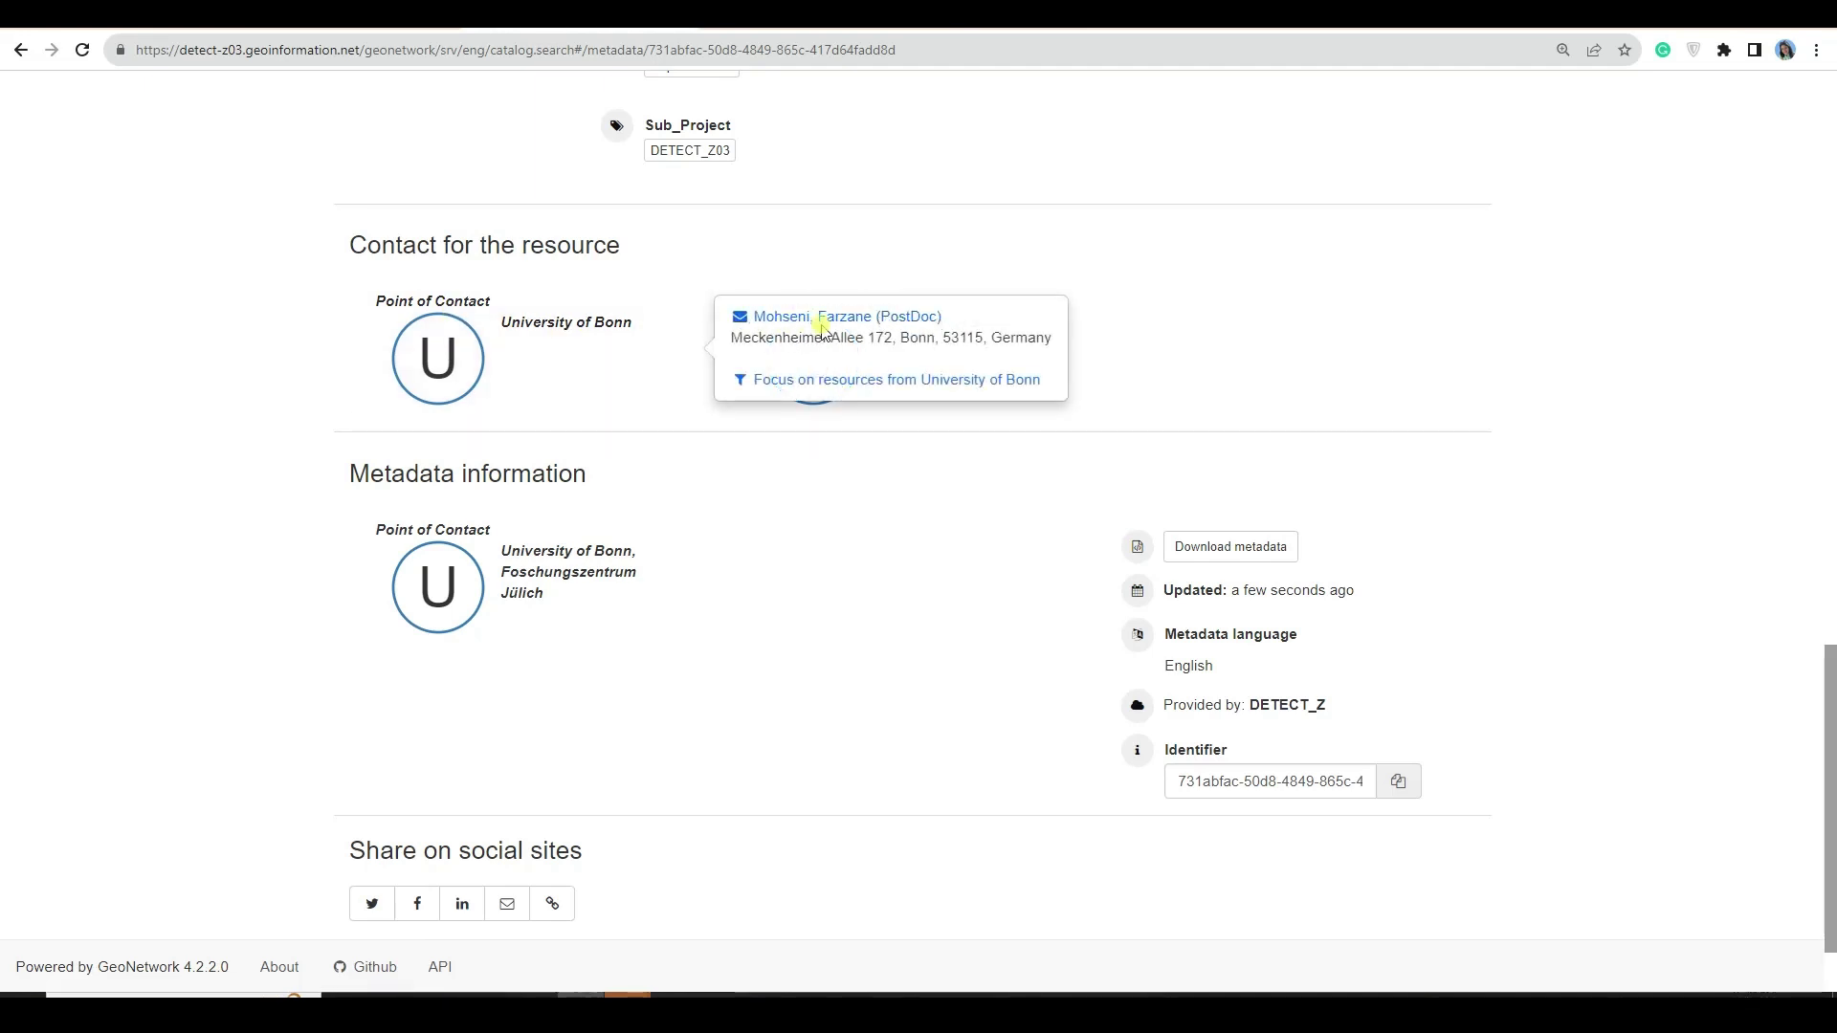
{"action": "left_click", "coordinate": [1203, 340]}
{"action": "left_click", "coordinate": [880, 311]}
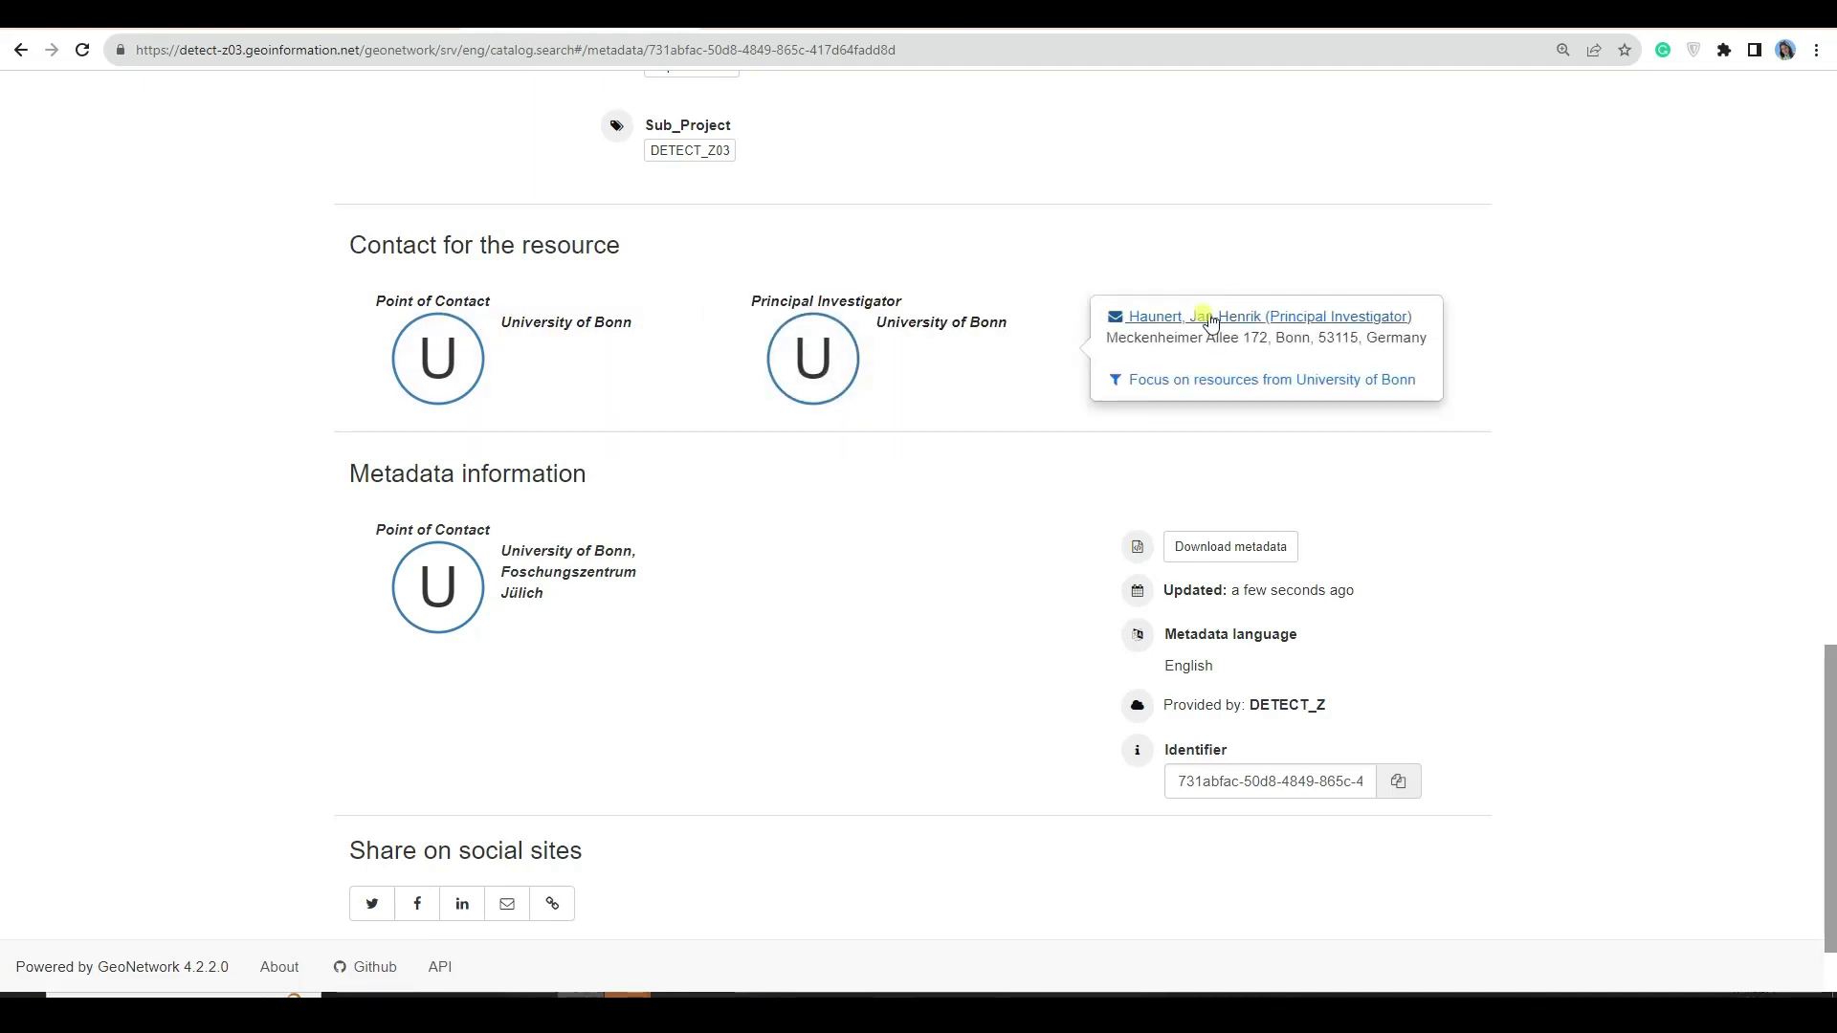
{"action": "scroll", "coordinate": [872, 536], "scroll_direction": "down", "scroll_amount": 1}
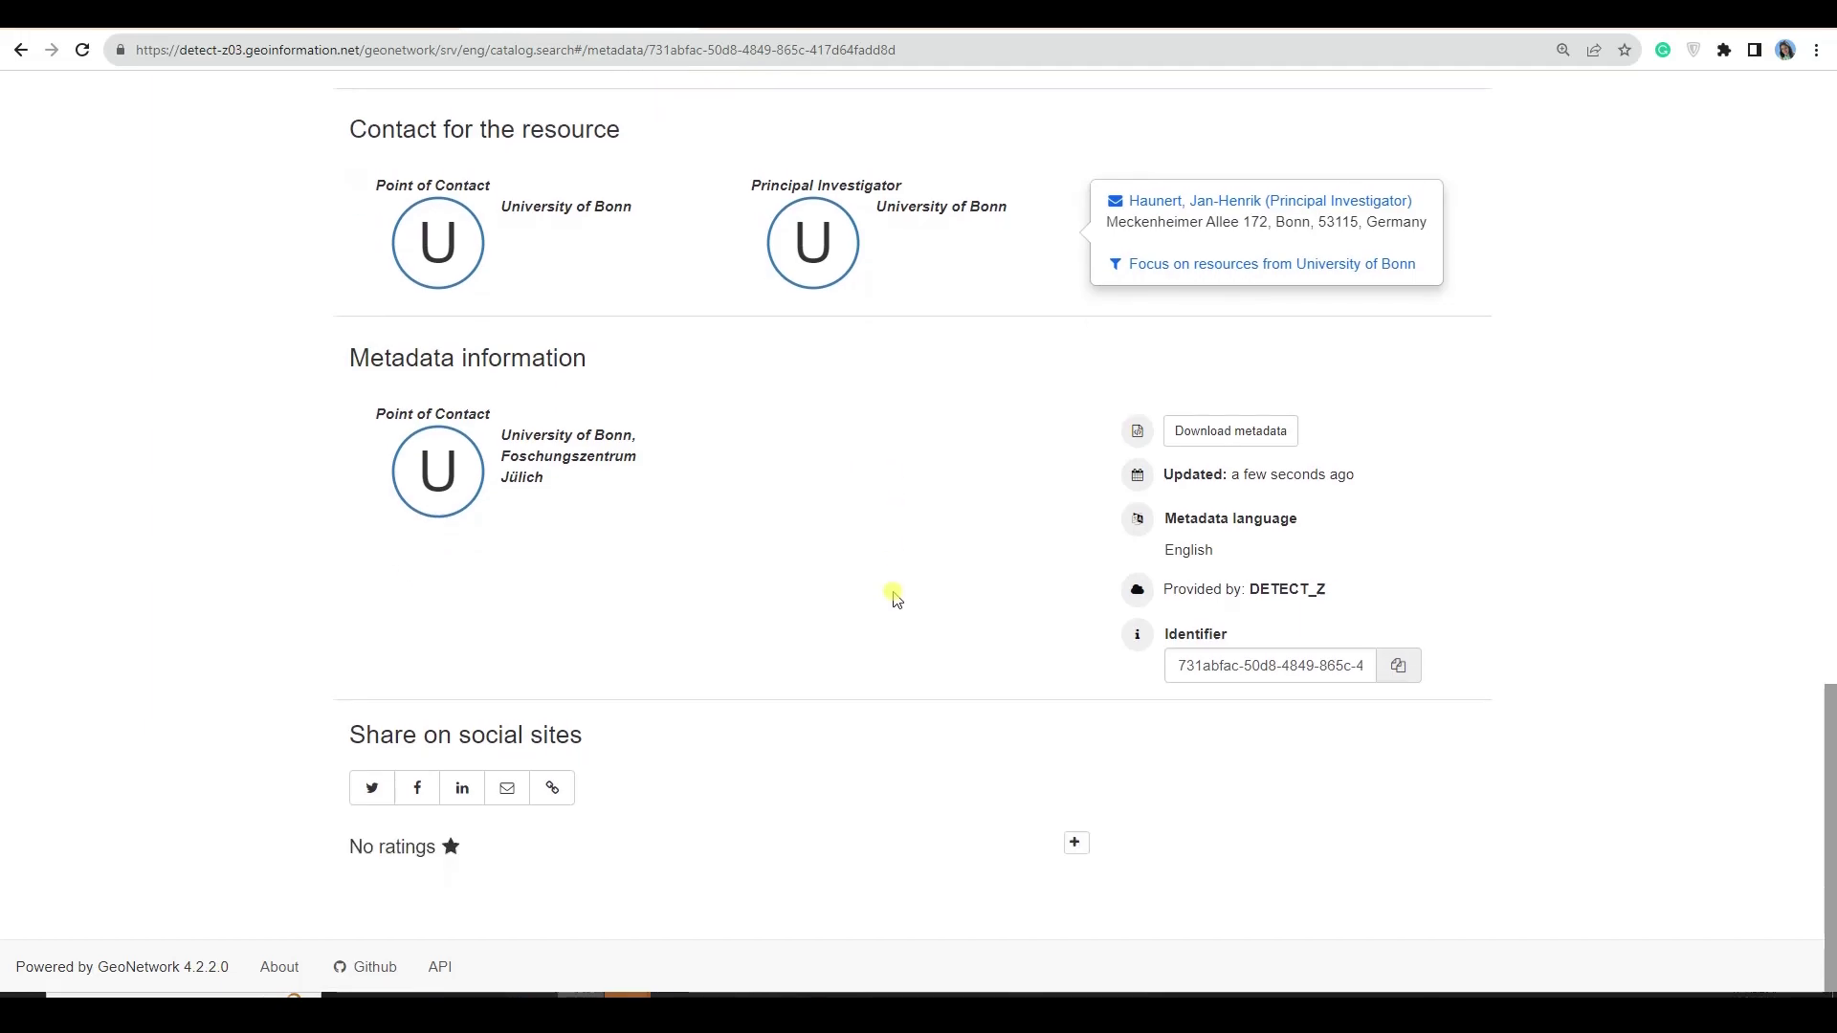
{"action": "scroll", "coordinate": [890, 599], "scroll_direction": "up", "scroll_amount": 20}
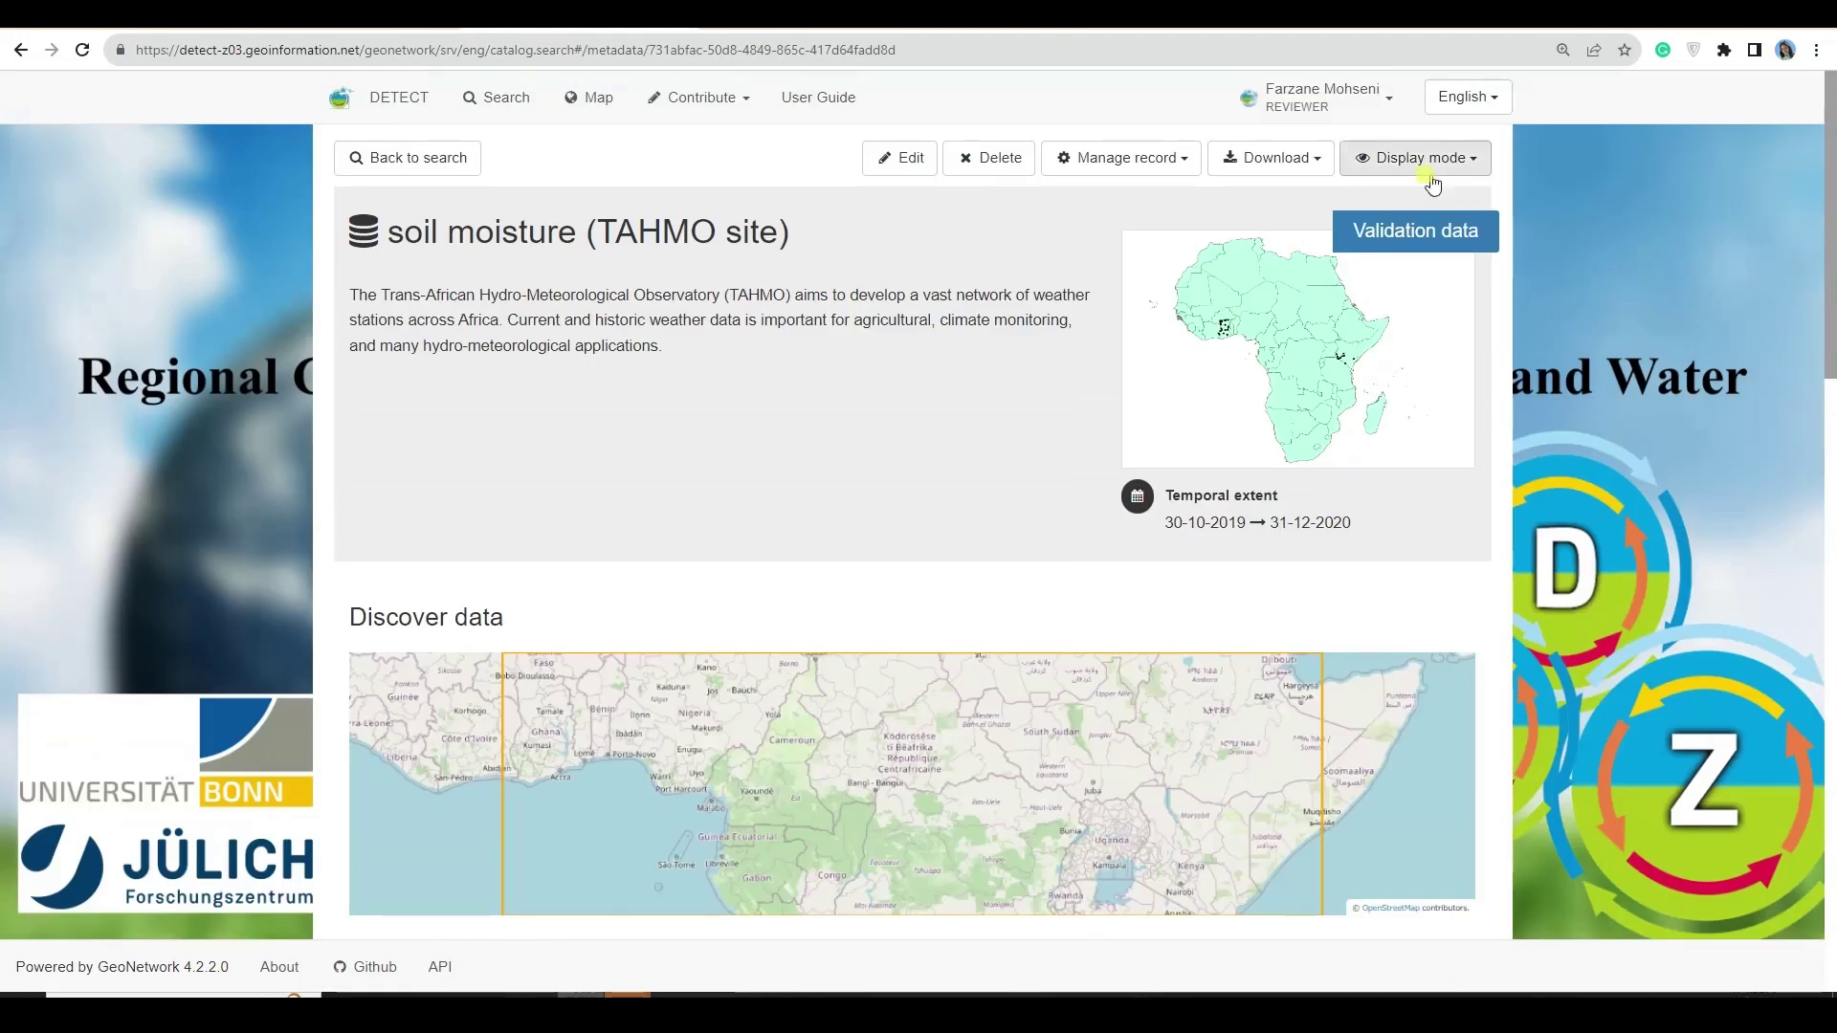
- Switch the record's display mode to Full view
{"action": "left_click", "coordinate": [1430, 175]}
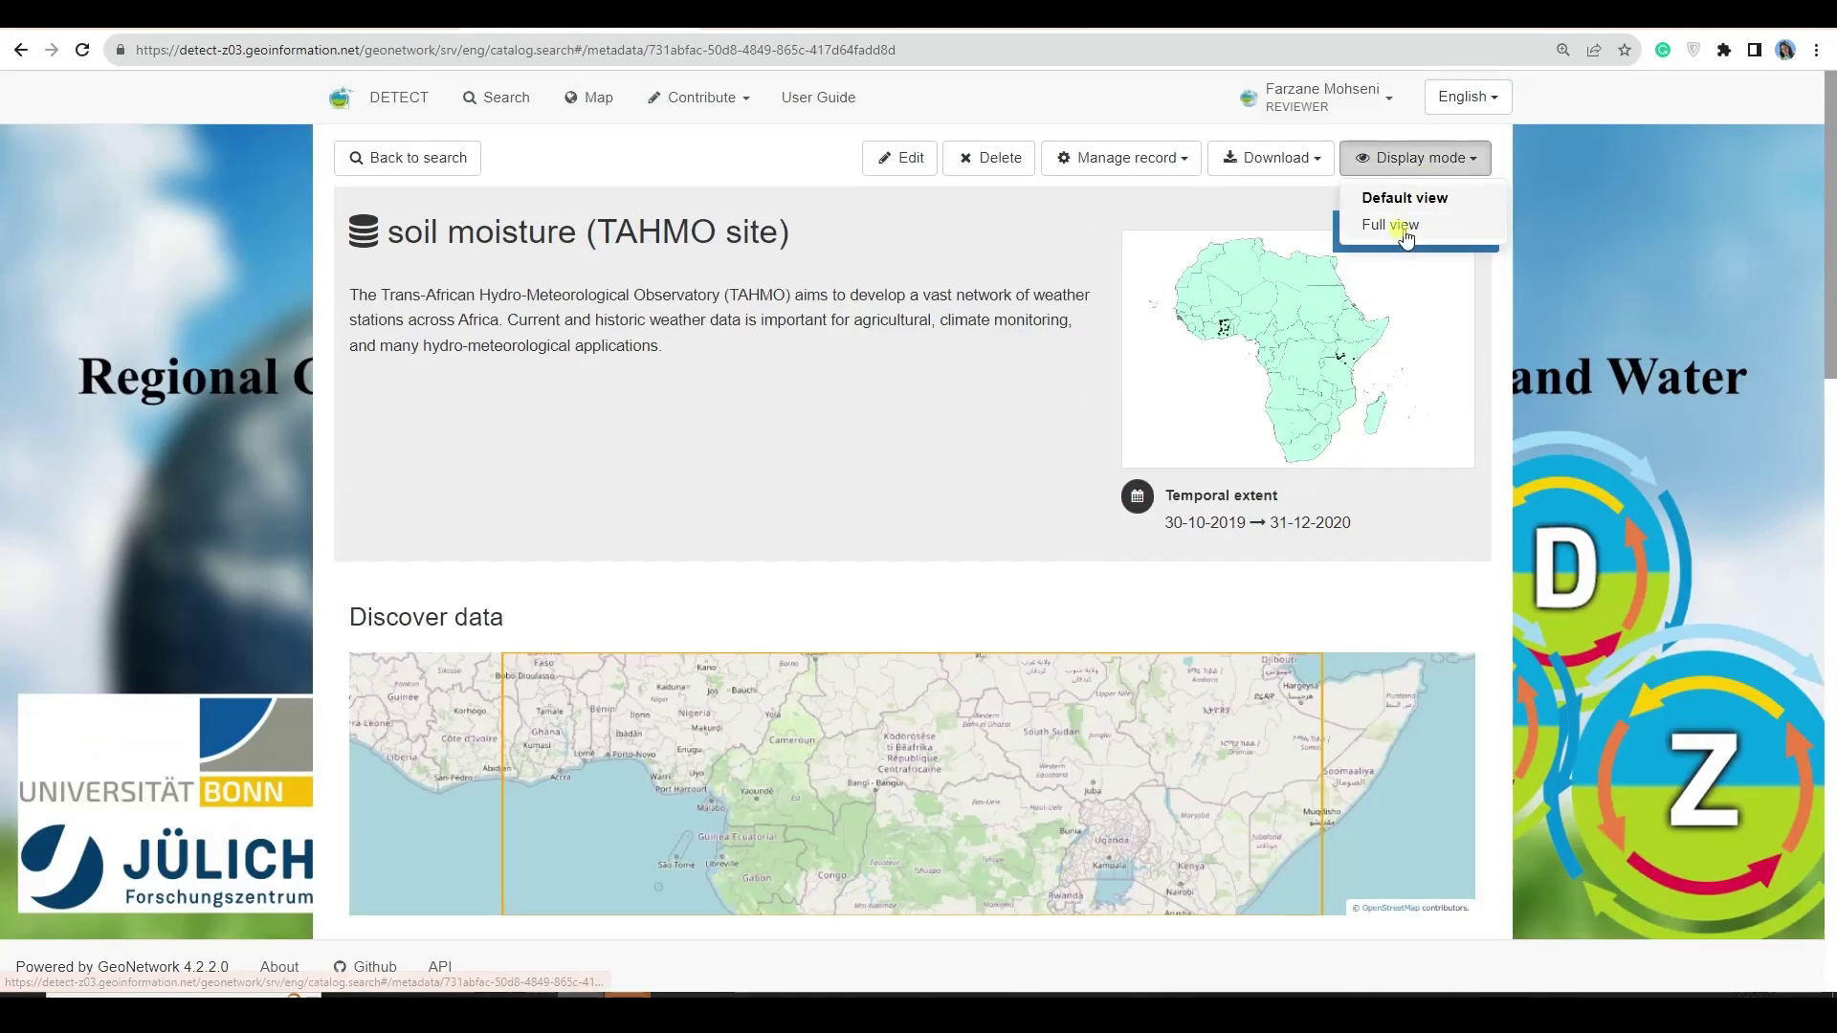
{"action": "left_click", "coordinate": [1398, 226]}
{"action": "scroll", "coordinate": [1136, 492], "scroll_direction": "down", "scroll_amount": 9}
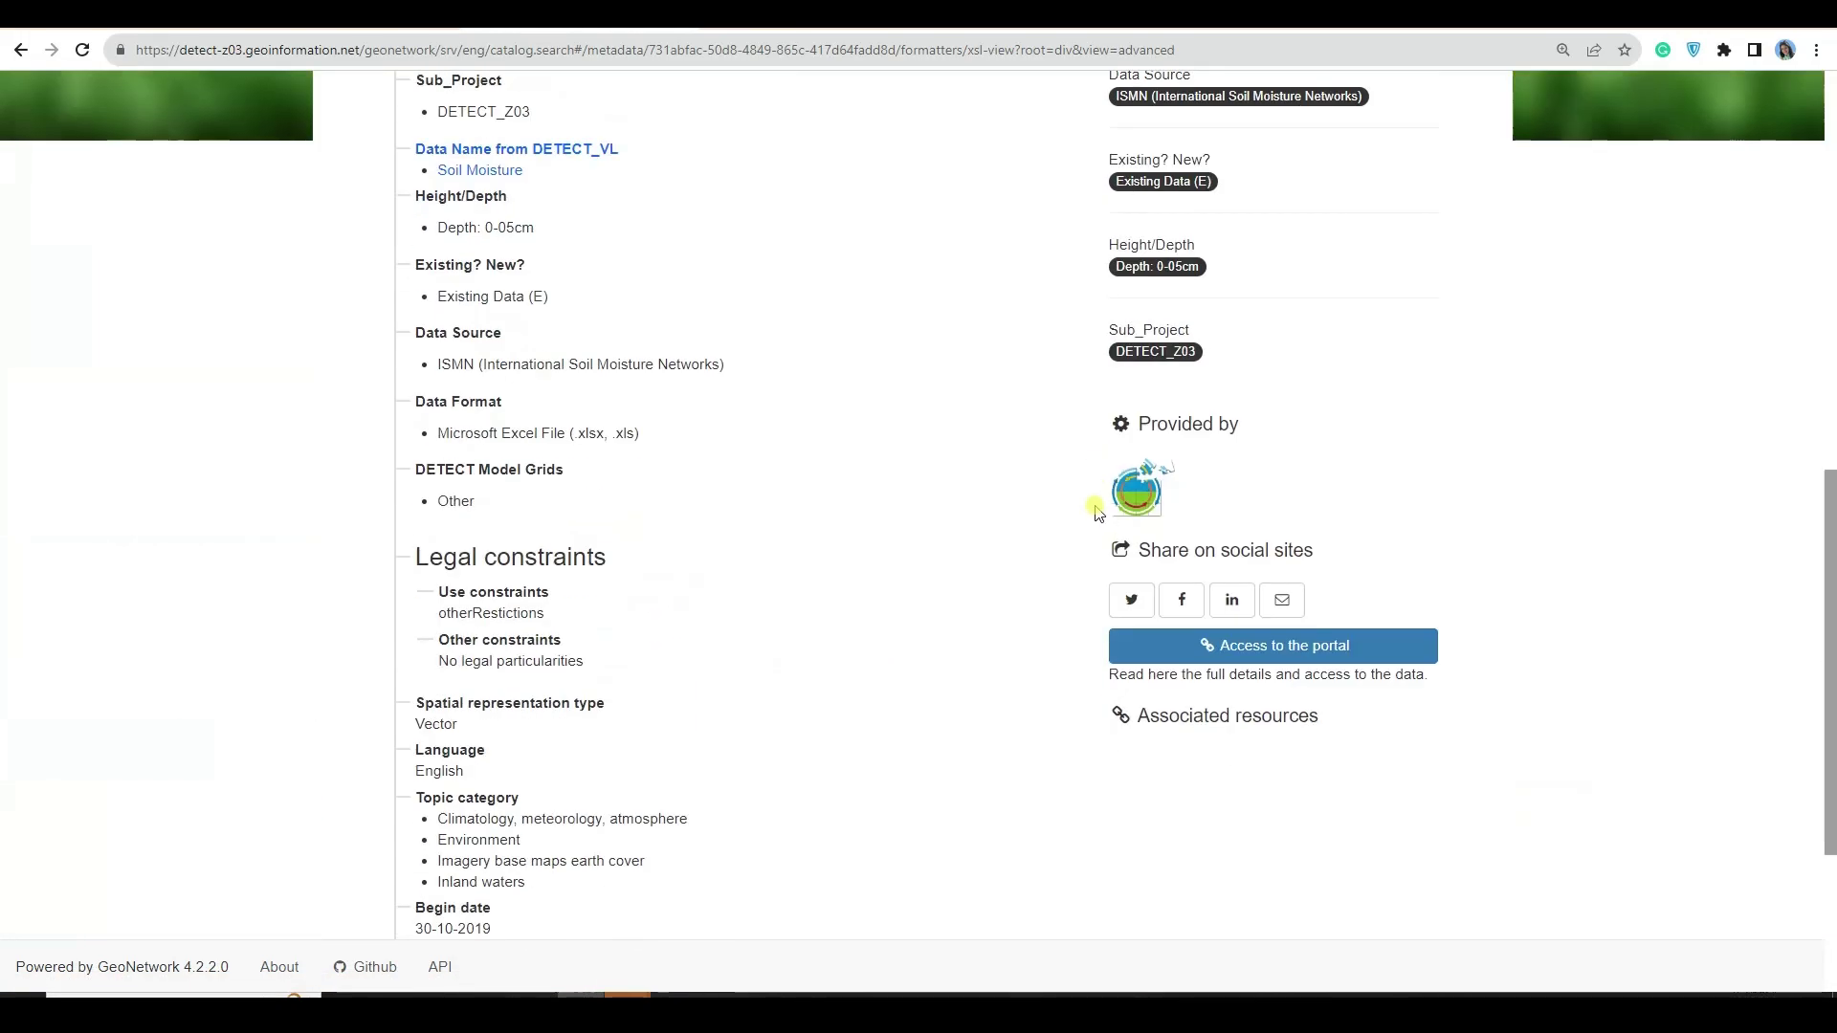
{"action": "scroll", "coordinate": [1095, 513], "scroll_direction": "up", "scroll_amount": 9}
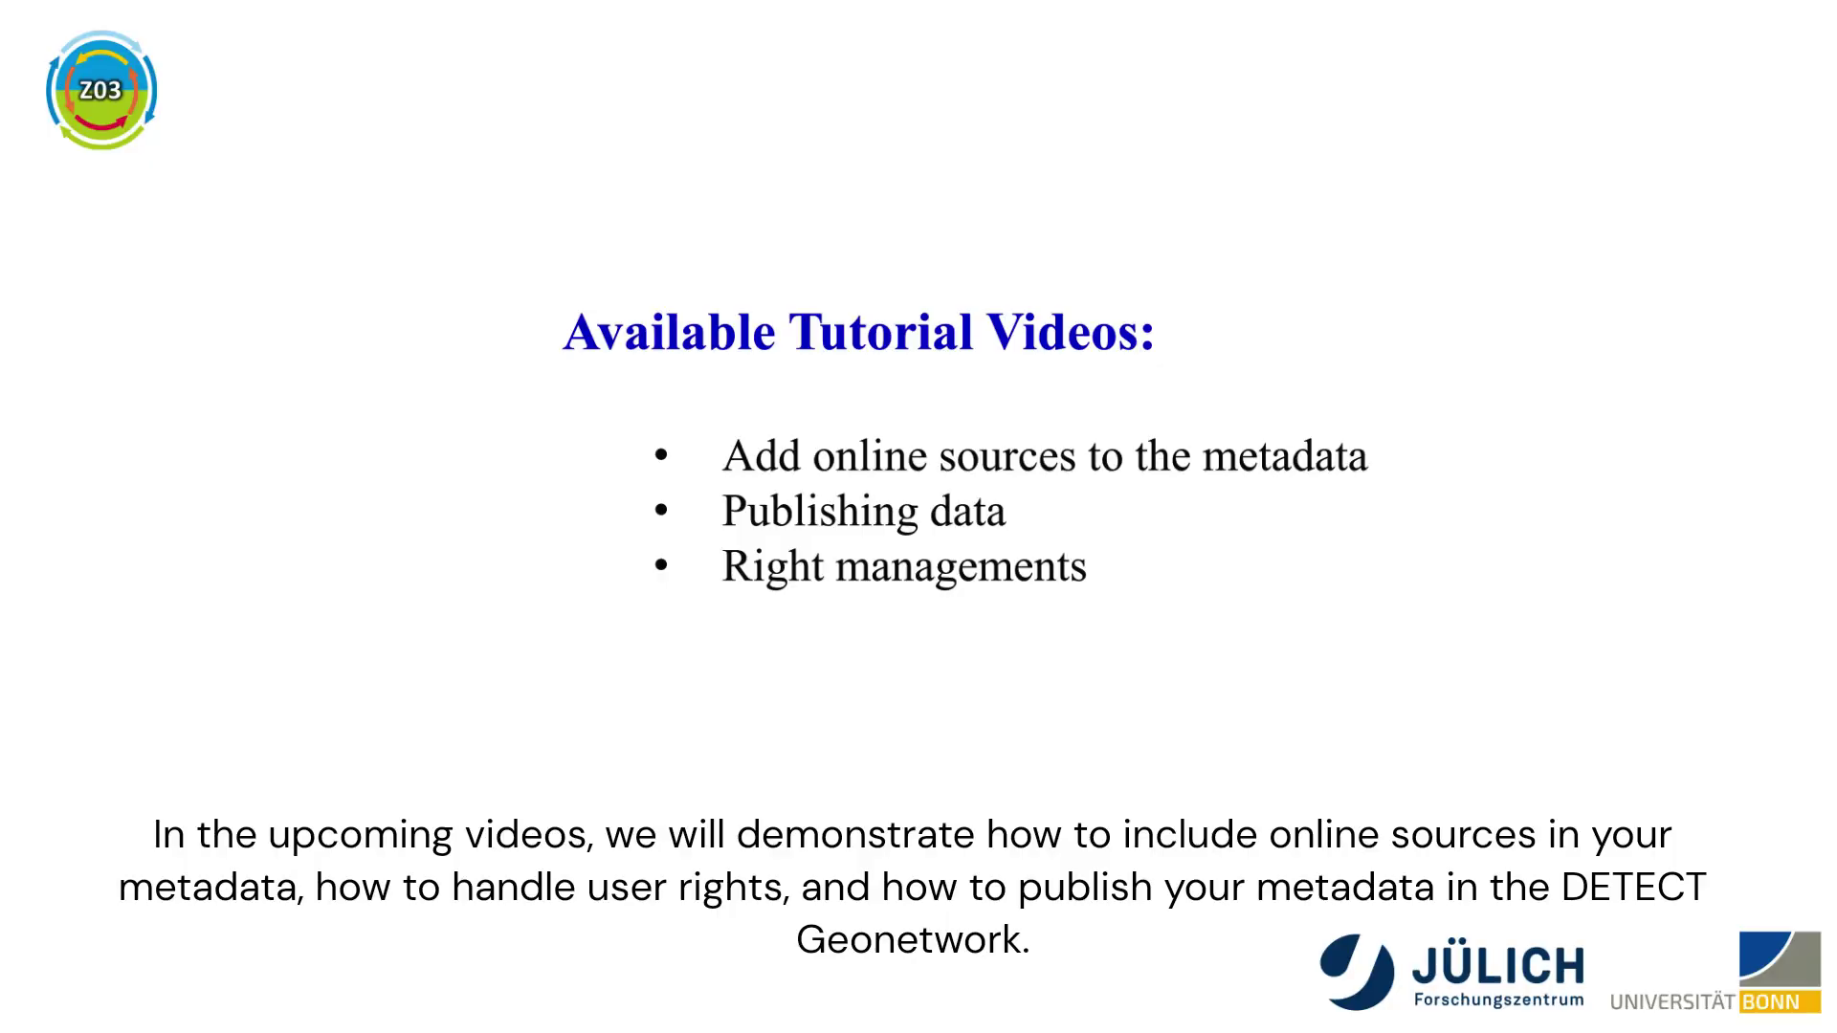